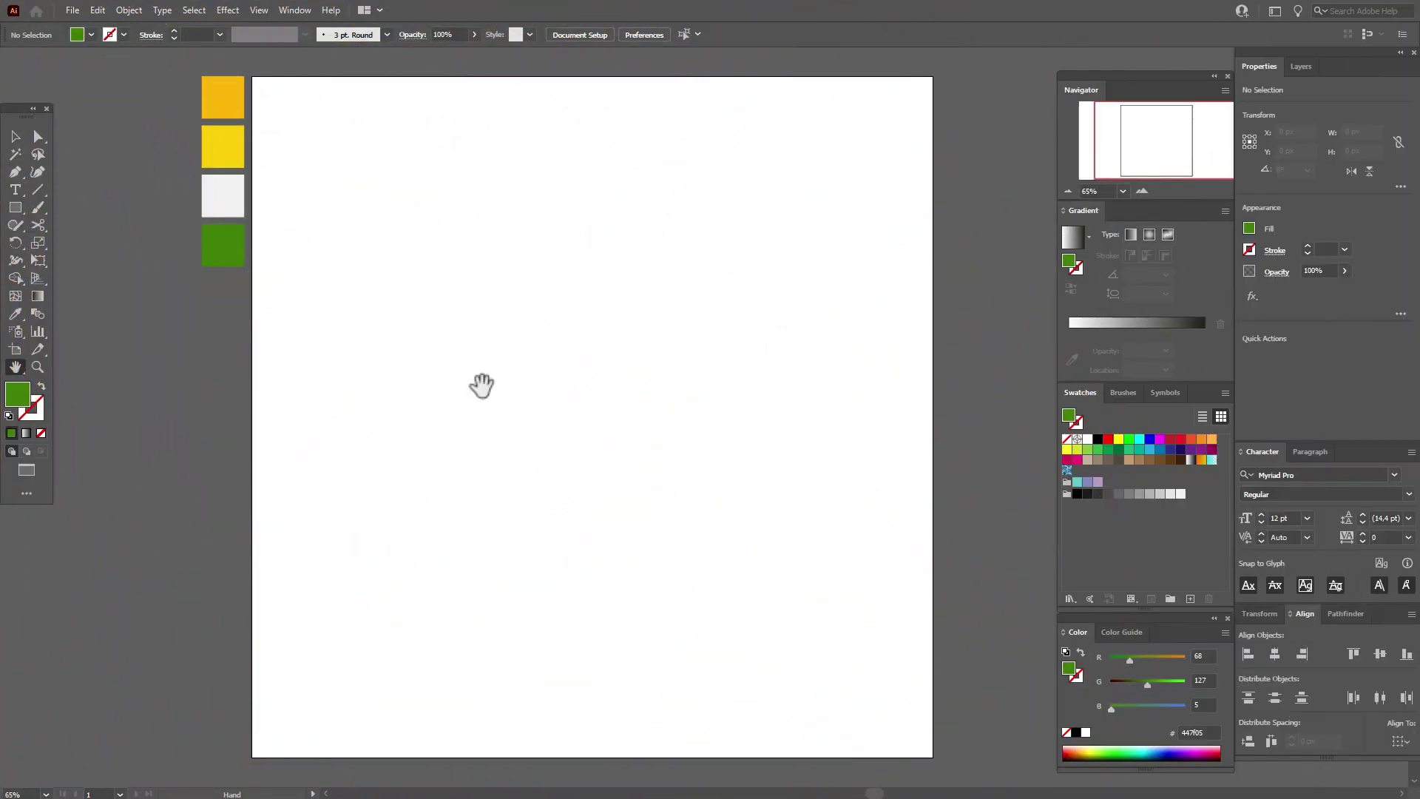
# Pick the Eyedropper tool to sample colours from the swatch squares.
pyautogui.click(15, 314)
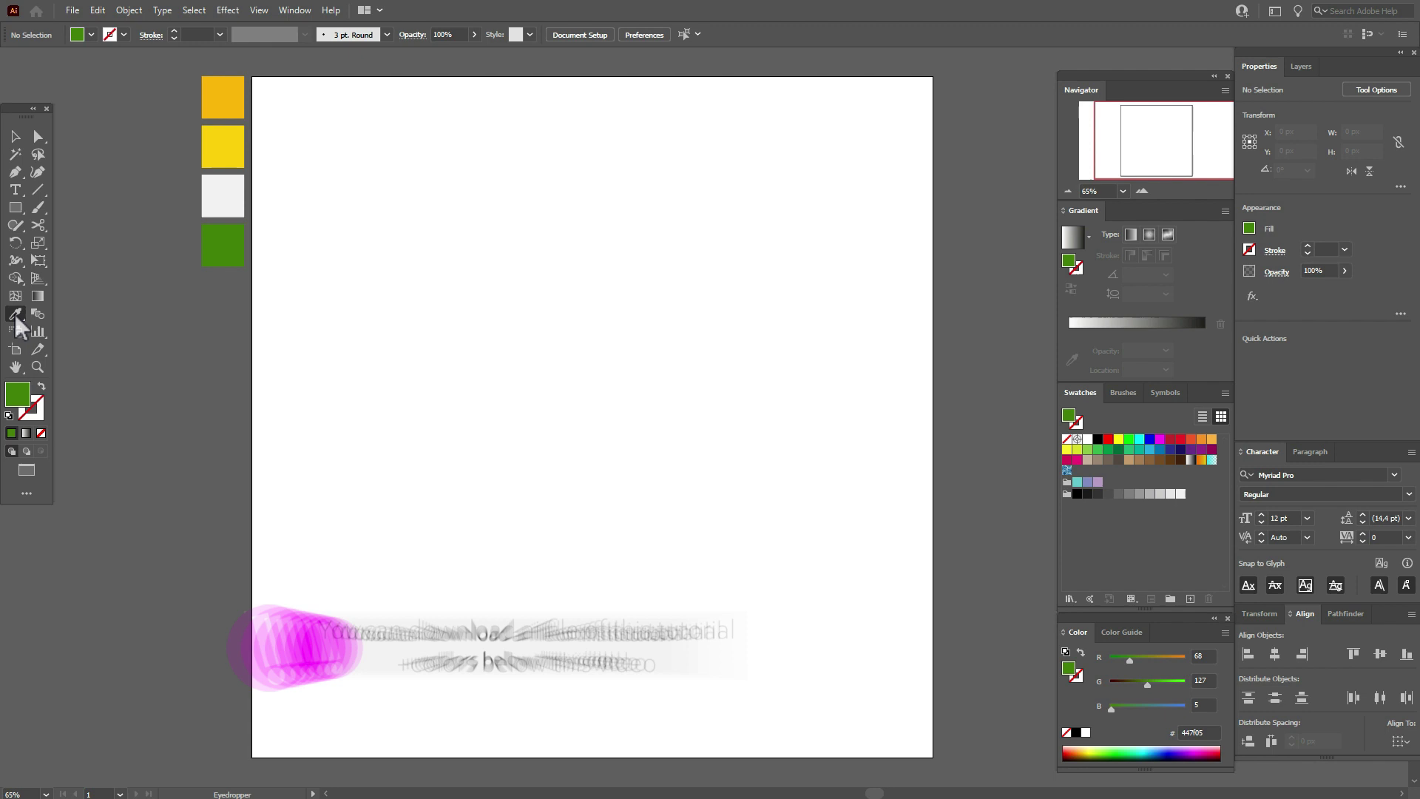
# Draw an orange-filled square covering the whole artboard, then deselect it.
pyautogui.click(217, 103)
pyautogui.click(16, 208)
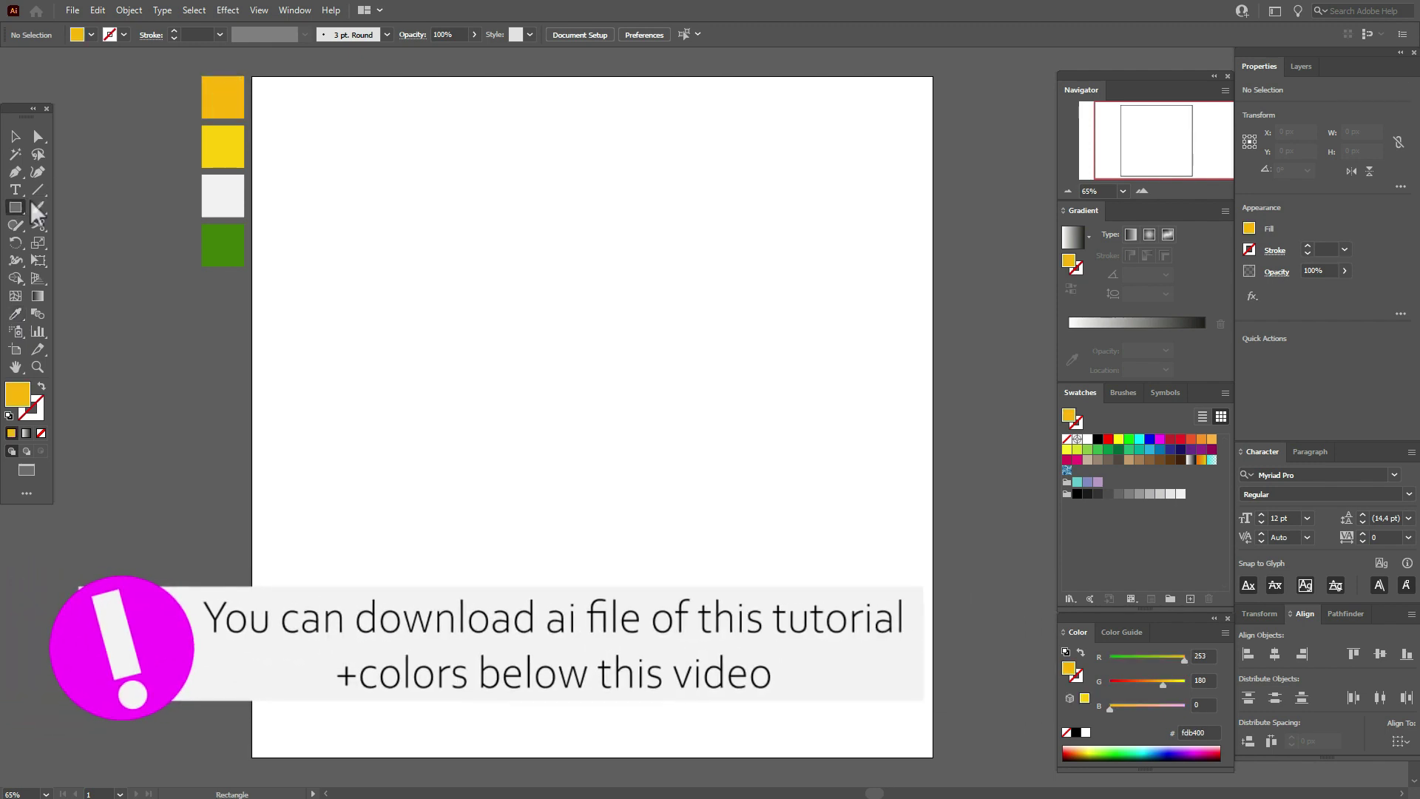
pyautogui.moveTo(253, 78)
pyautogui.mouseDown()
pyautogui.moveTo(821, 545)
pyautogui.moveTo(896, 721)
pyautogui.moveTo(933, 756)
pyautogui.moveTo(944, 704)
pyautogui.mouseUp()
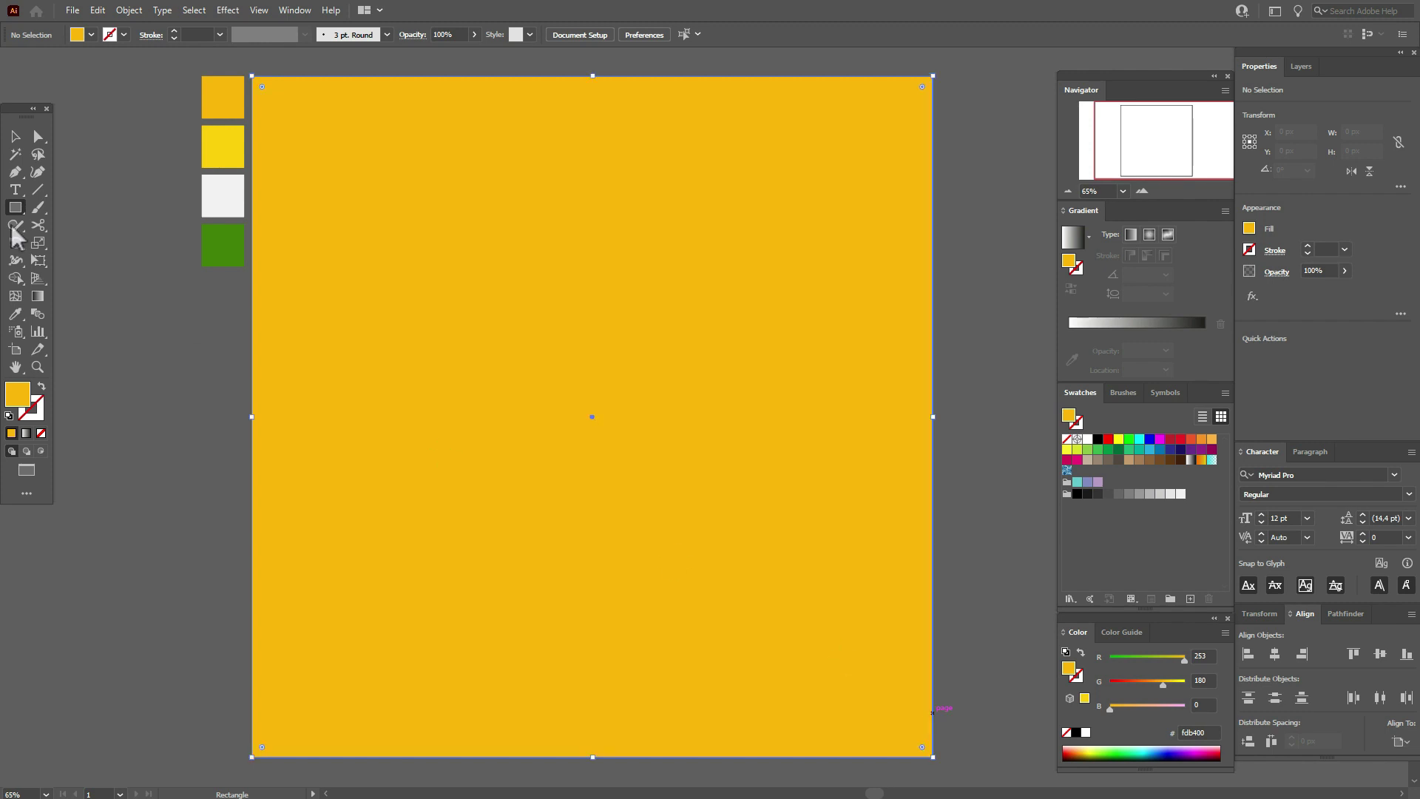
pyautogui.press('v')
pyautogui.click(111, 150)
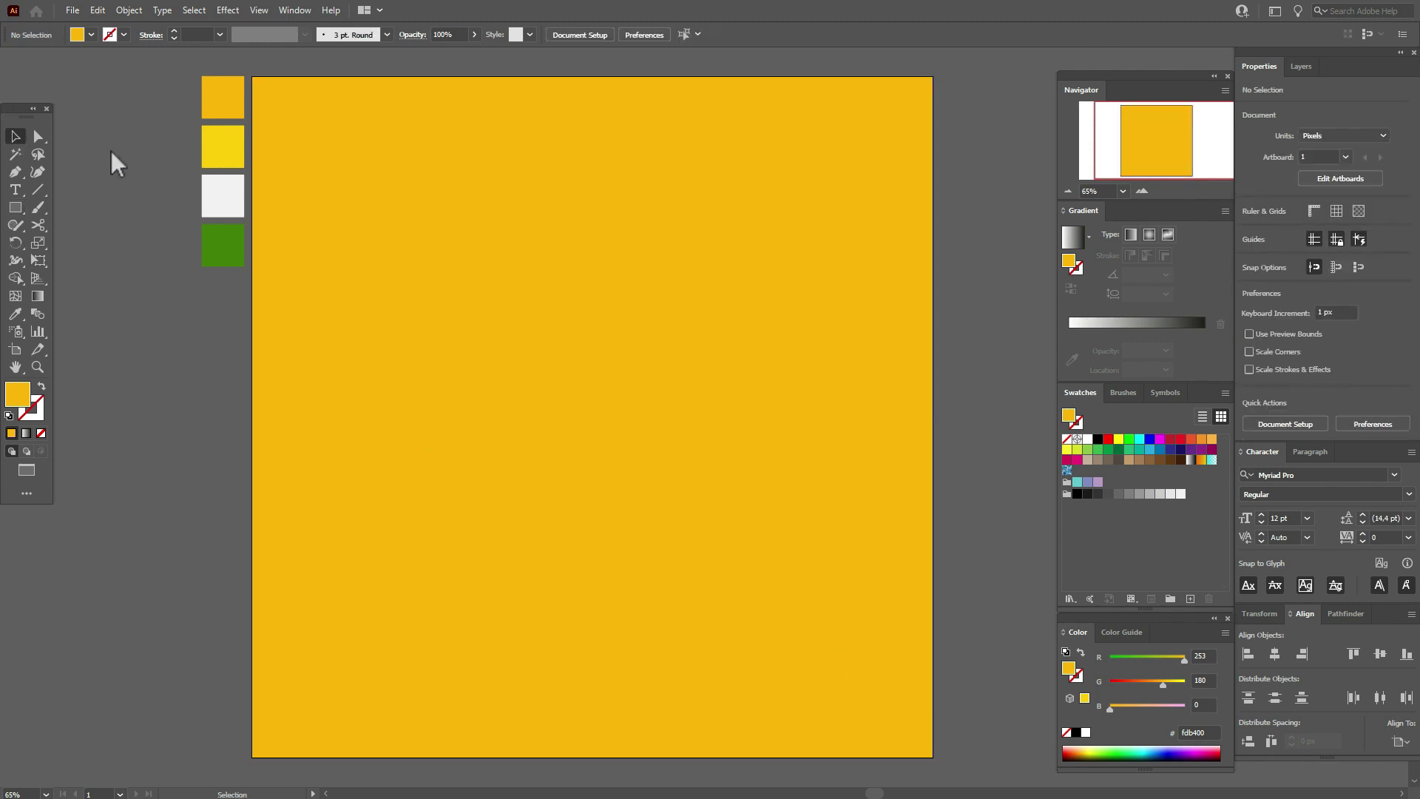
# Sample light grey and paint a closed, wavy S-curve egg-white outline with the Paintbrush.
pyautogui.press('i')
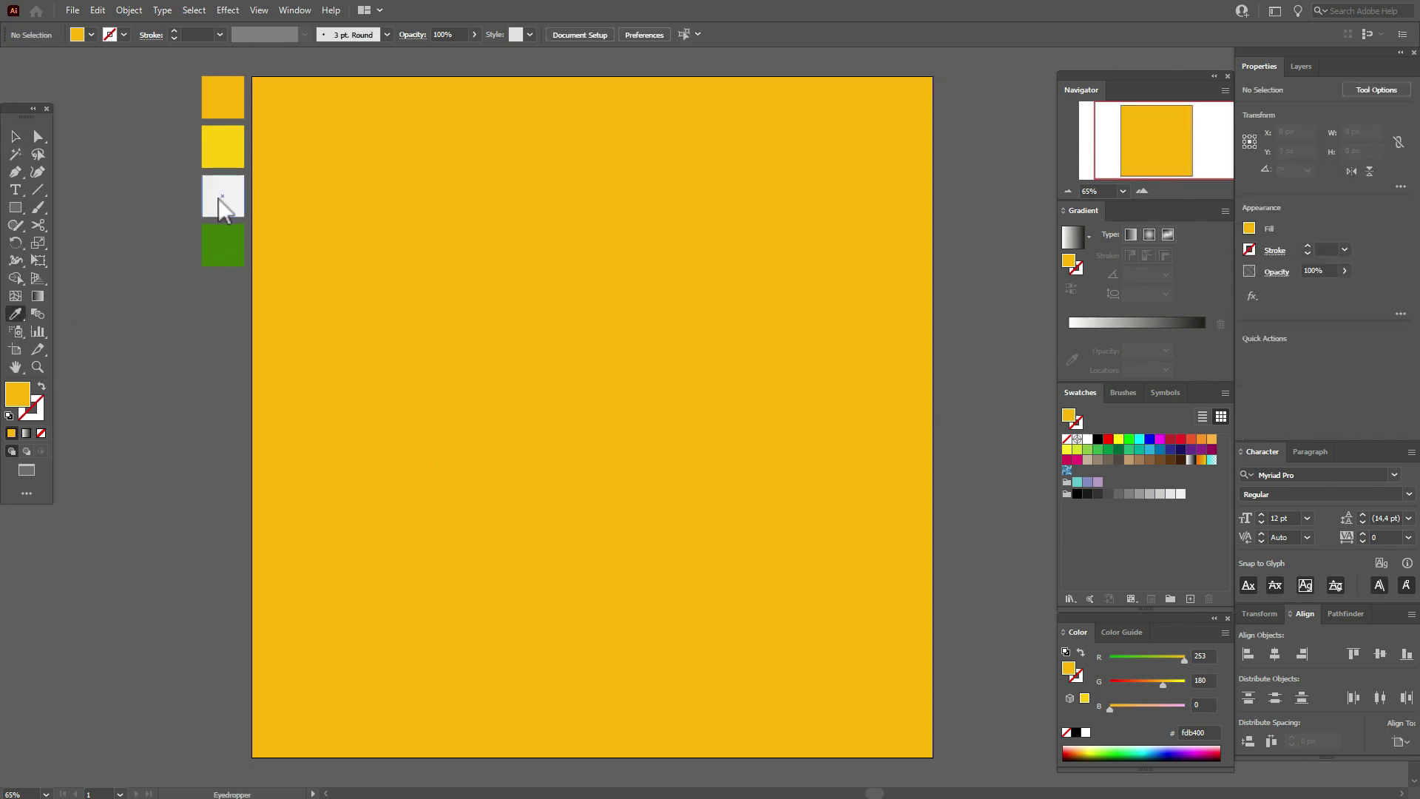
pyautogui.click(221, 207)
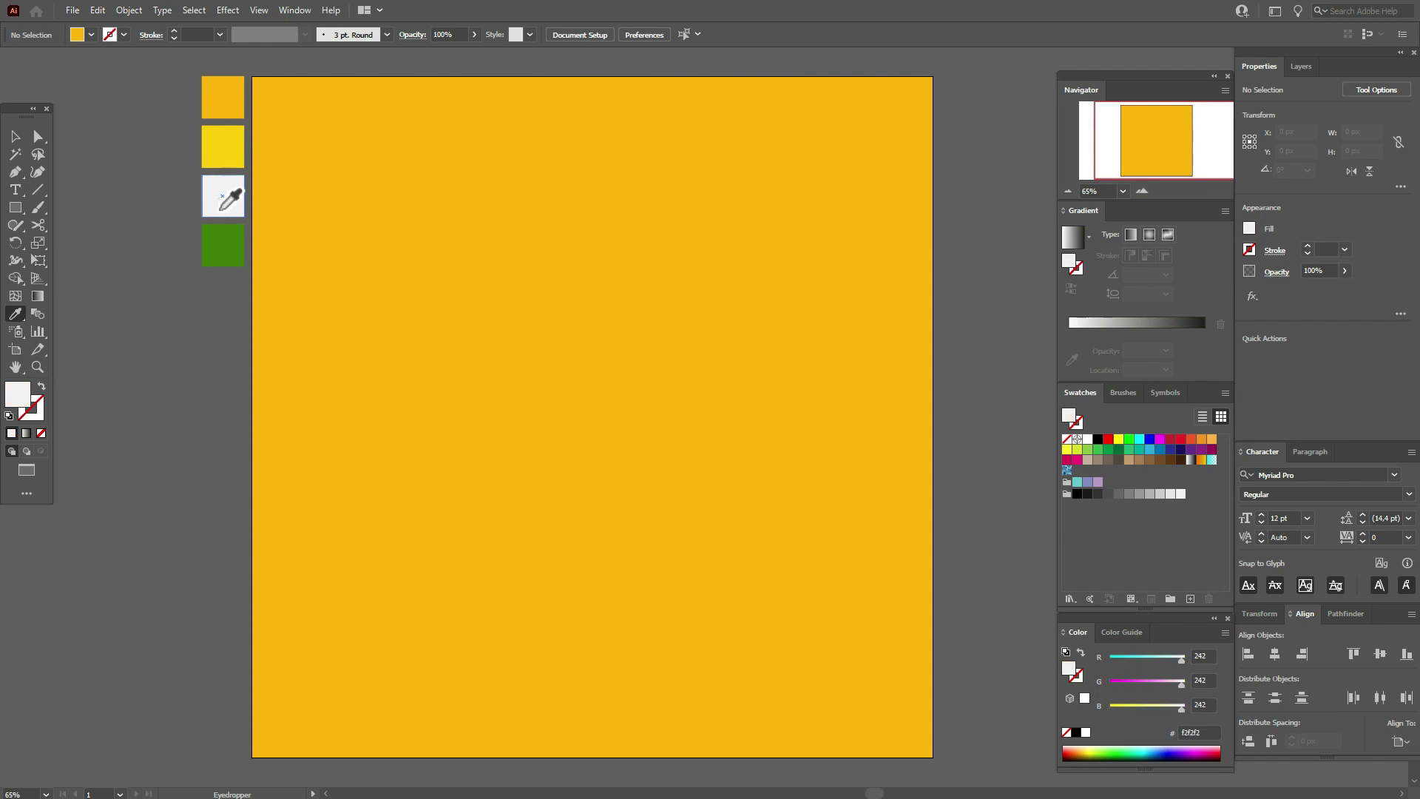
pyautogui.doubleClick(39, 209)
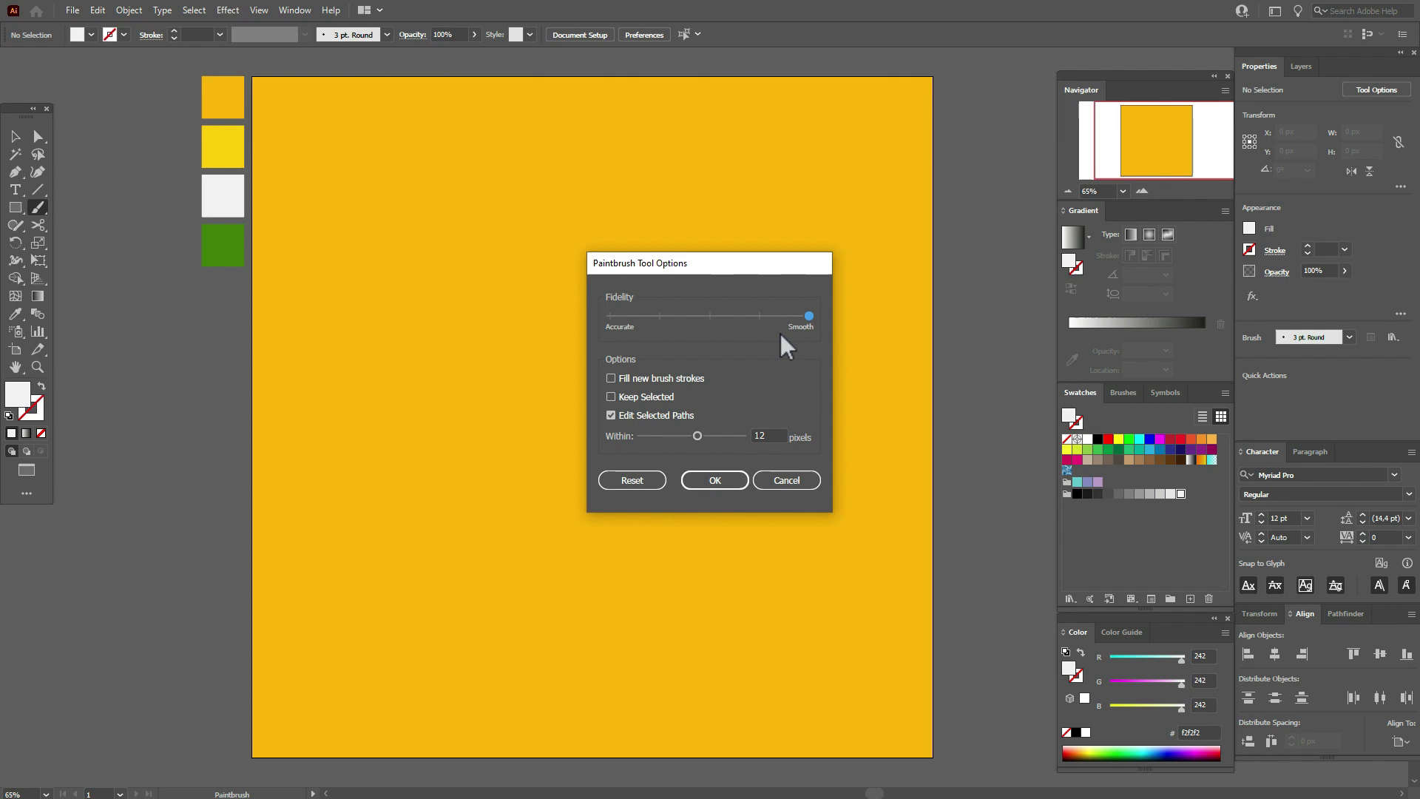
pyautogui.click(727, 479)
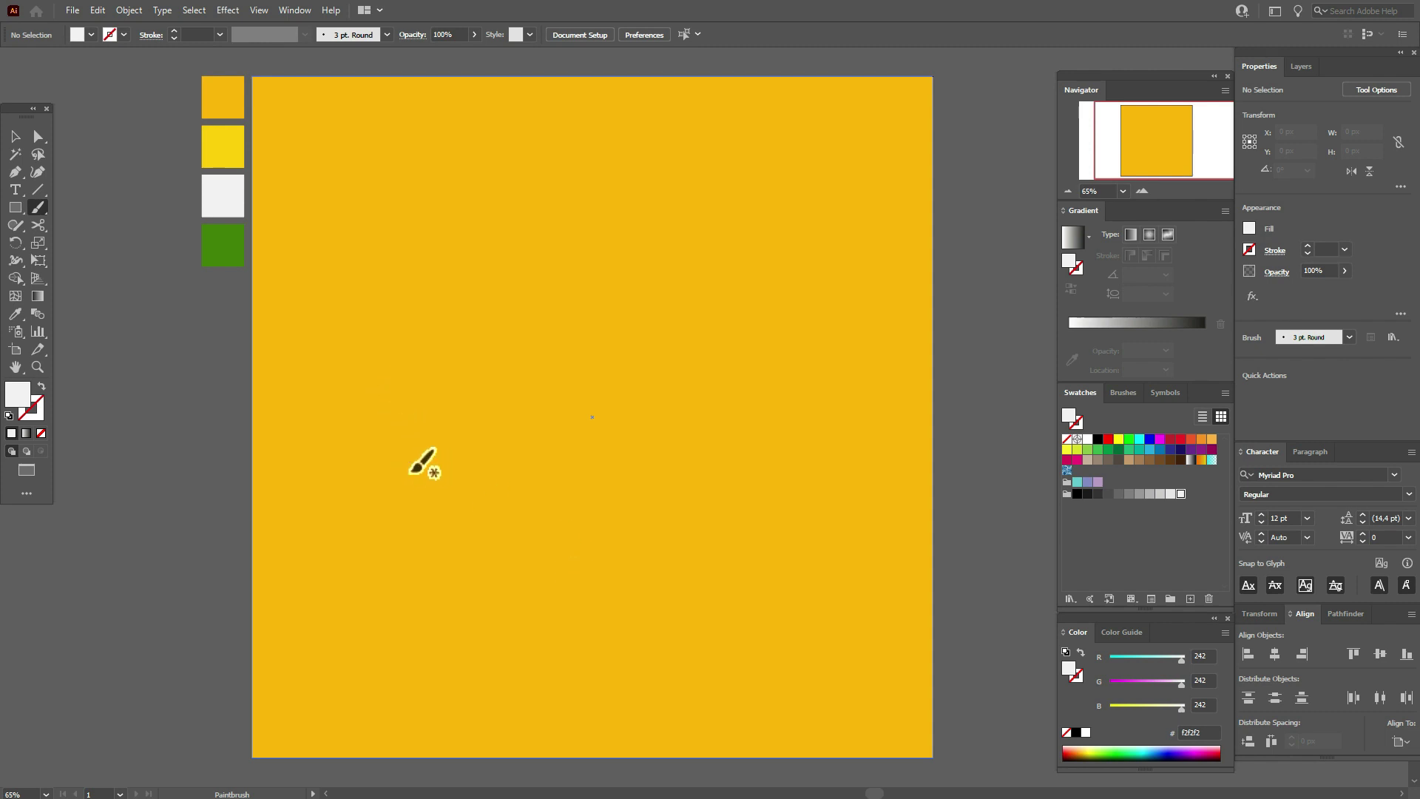
pyautogui.moveTo(353, 428)
pyautogui.mouseDown()
pyautogui.moveTo(344, 348)
pyautogui.moveTo(371, 326)
pyautogui.moveTo(514, 286)
pyautogui.moveTo(559, 211)
pyautogui.moveTo(602, 182)
pyautogui.moveTo(652, 178)
pyautogui.moveTo(768, 219)
pyautogui.moveTo(808, 285)
pyautogui.moveTo(812, 346)
pyautogui.mouseUp()
pyautogui.moveTo(788, 415)
pyautogui.mouseDown()
pyautogui.moveTo(761, 468)
pyautogui.moveTo(761, 514)
pyautogui.moveTo(807, 610)
pyautogui.moveTo(796, 661)
pyautogui.moveTo(702, 717)
pyautogui.moveTo(629, 724)
pyautogui.moveTo(550, 698)
pyautogui.moveTo(433, 482)
pyautogui.moveTo(364, 449)
pyautogui.mouseUp()
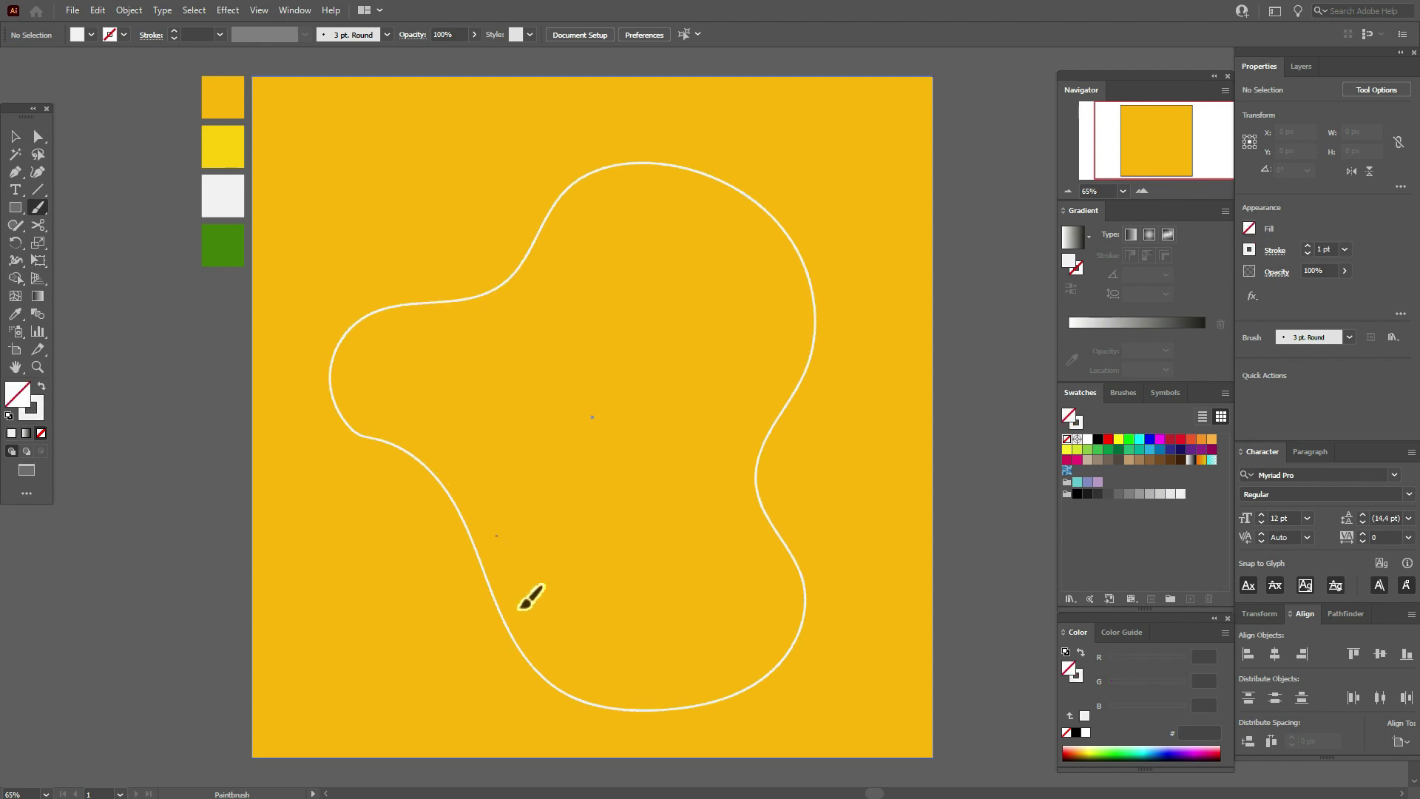
# Nudge the brushed egg-white outline slightly up and left.
pyautogui.click(14, 138)
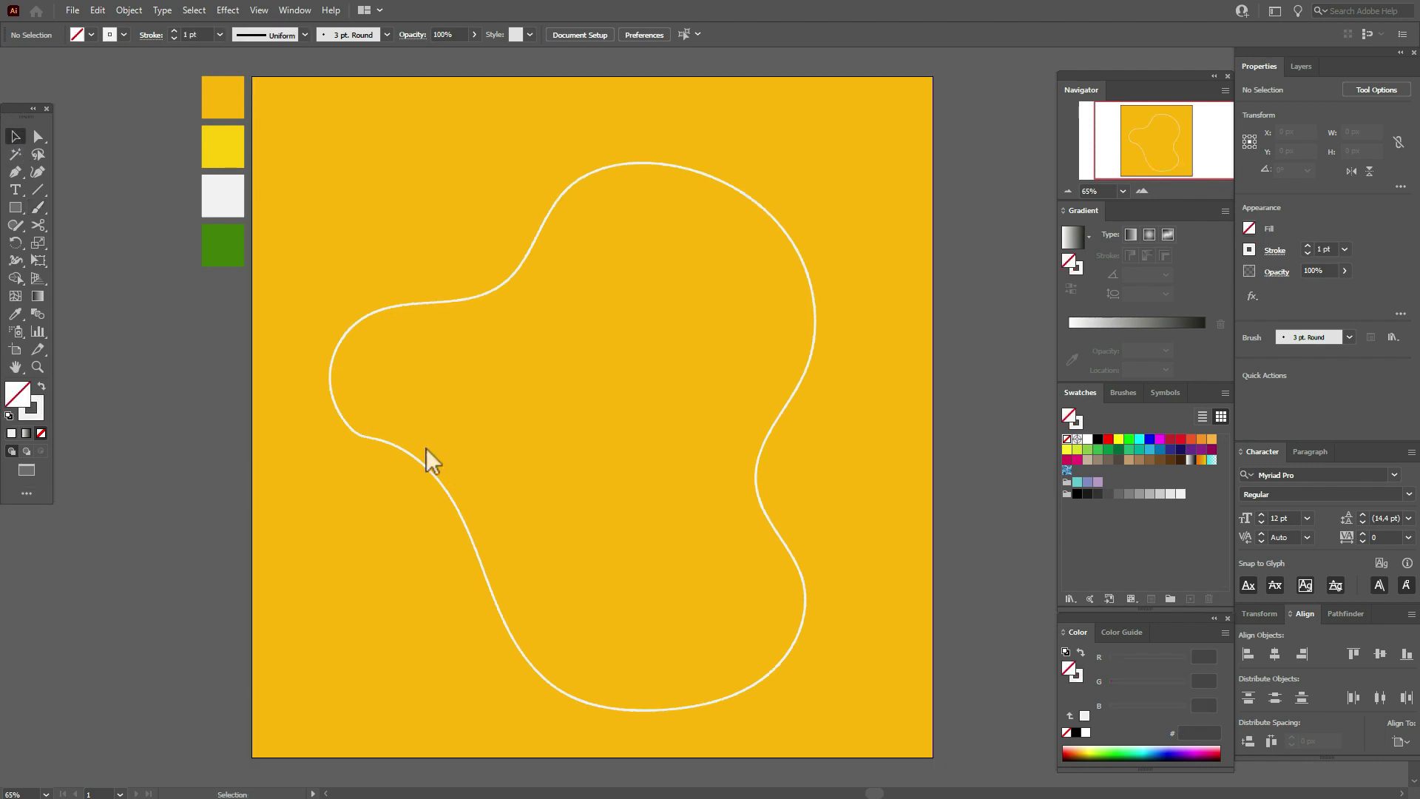
pyautogui.click(423, 465)
pyautogui.moveTo(424, 464); pyautogui.dragTo(412, 442)
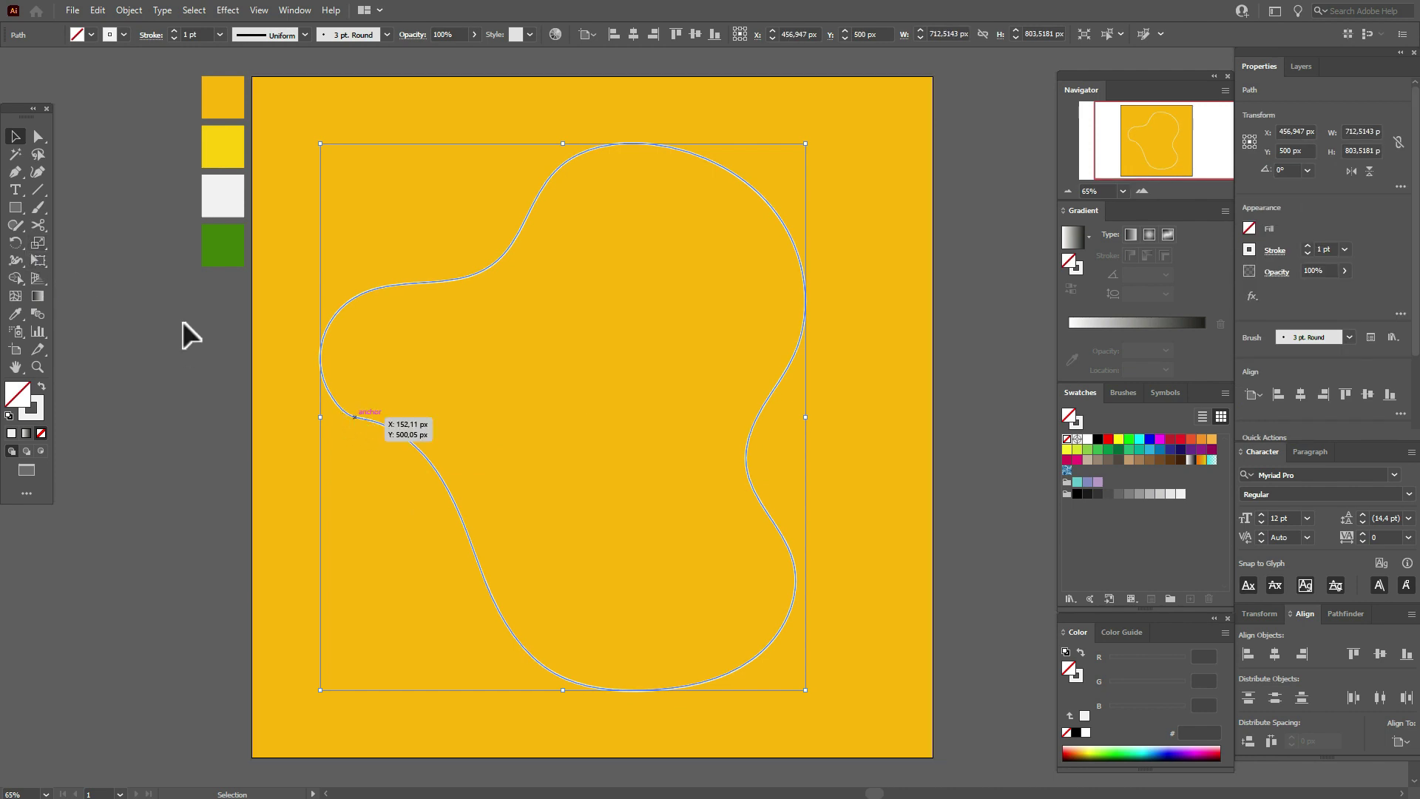
# Smooth the lower-left stretch of the outline with the Smooth tool.
pyautogui.click(17, 228)
pyautogui.click(19, 231)
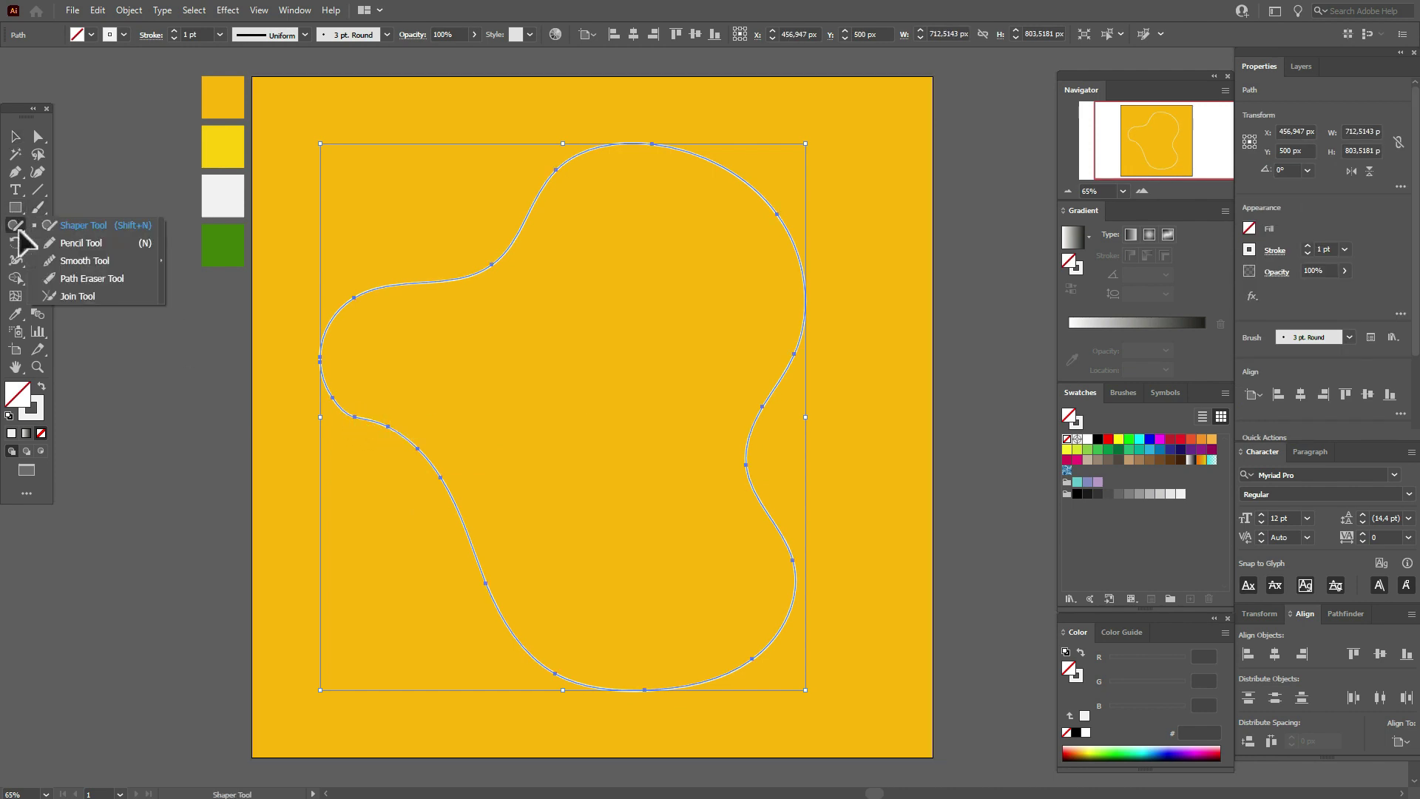
pyautogui.click(397, 412)
pyautogui.click(15, 136)
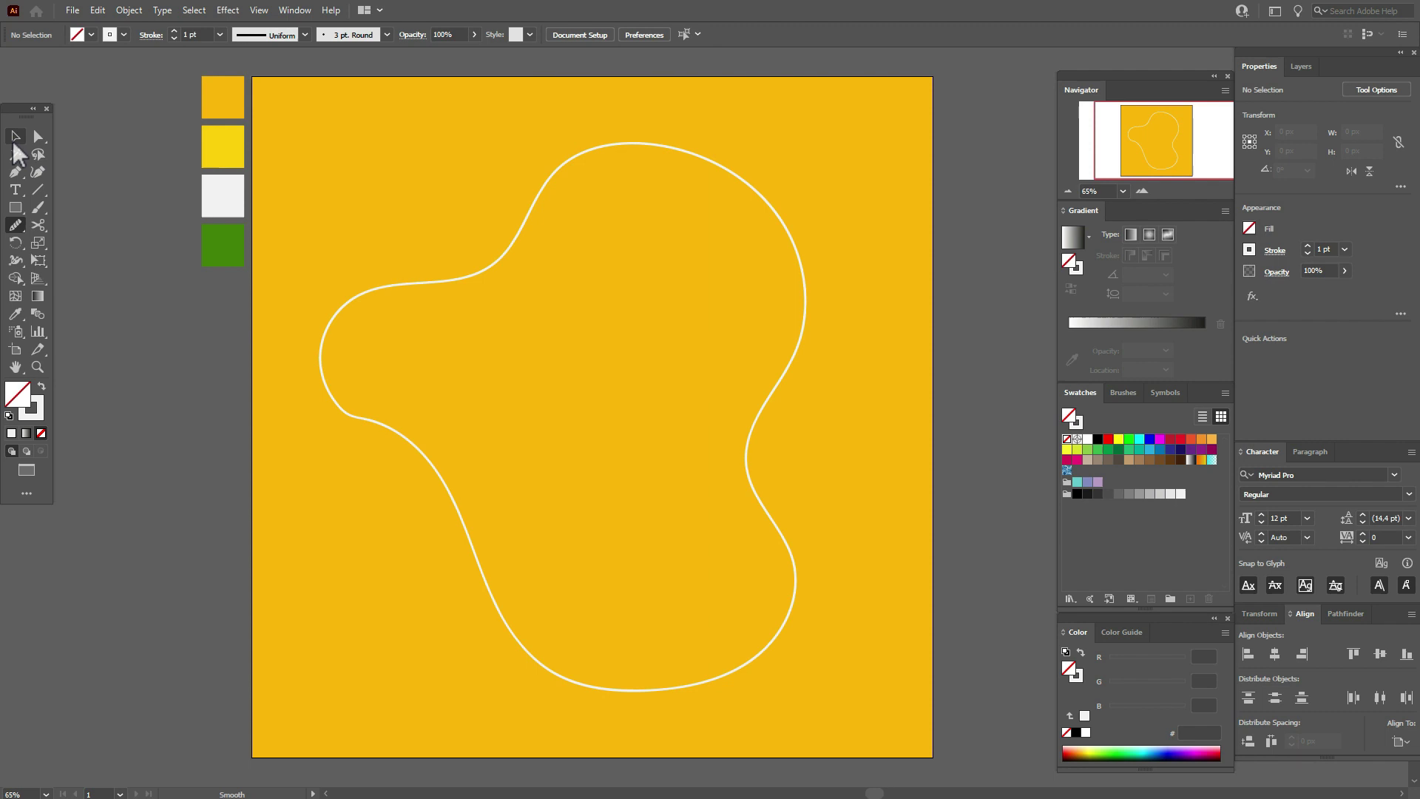
pyautogui.click(336, 318)
pyautogui.click(15, 225)
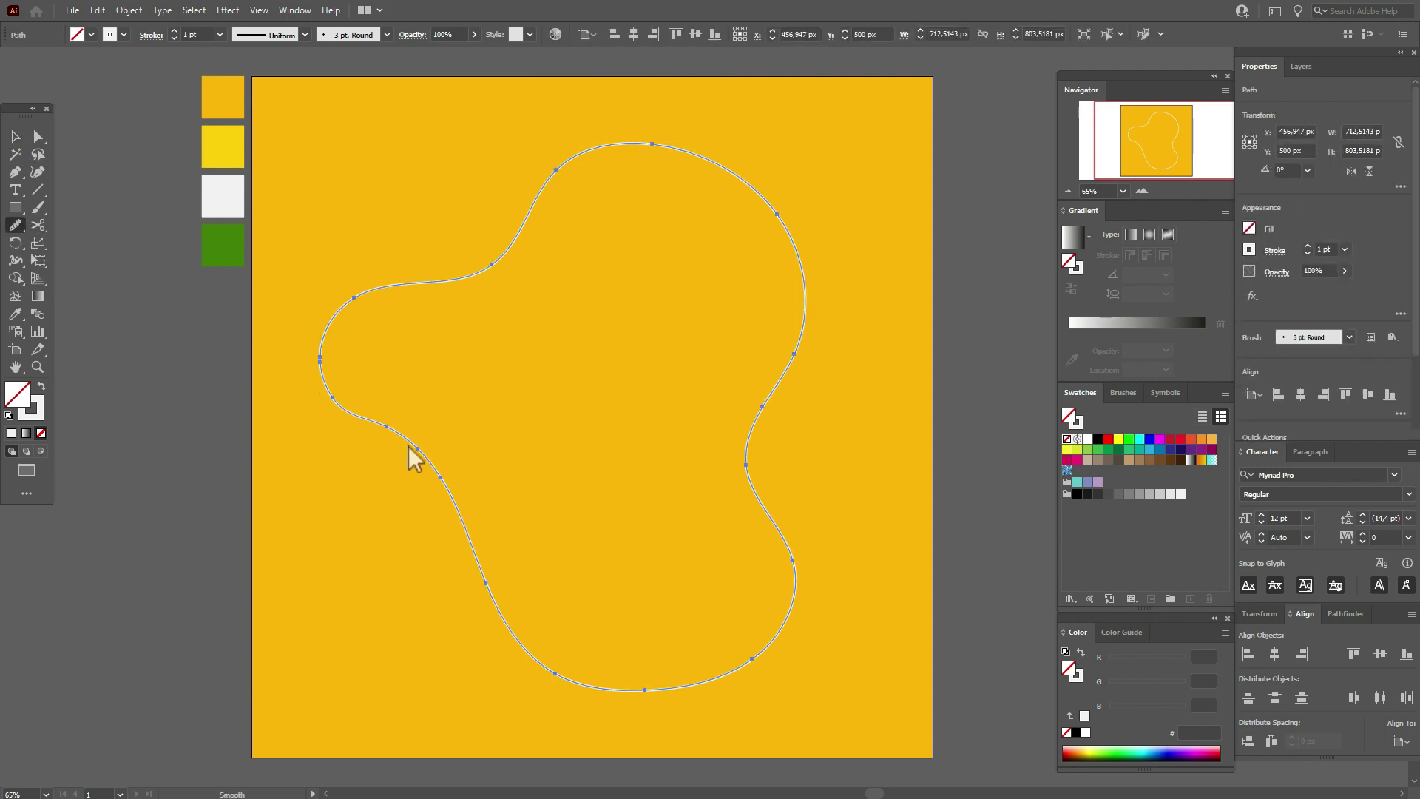
pyautogui.moveTo(455, 515); pyautogui.dragTo(504, 595)
# Swap stroke to fill so the blob becomes solid light grey.
pyautogui.click(17, 137)
pyautogui.click(76, 164)
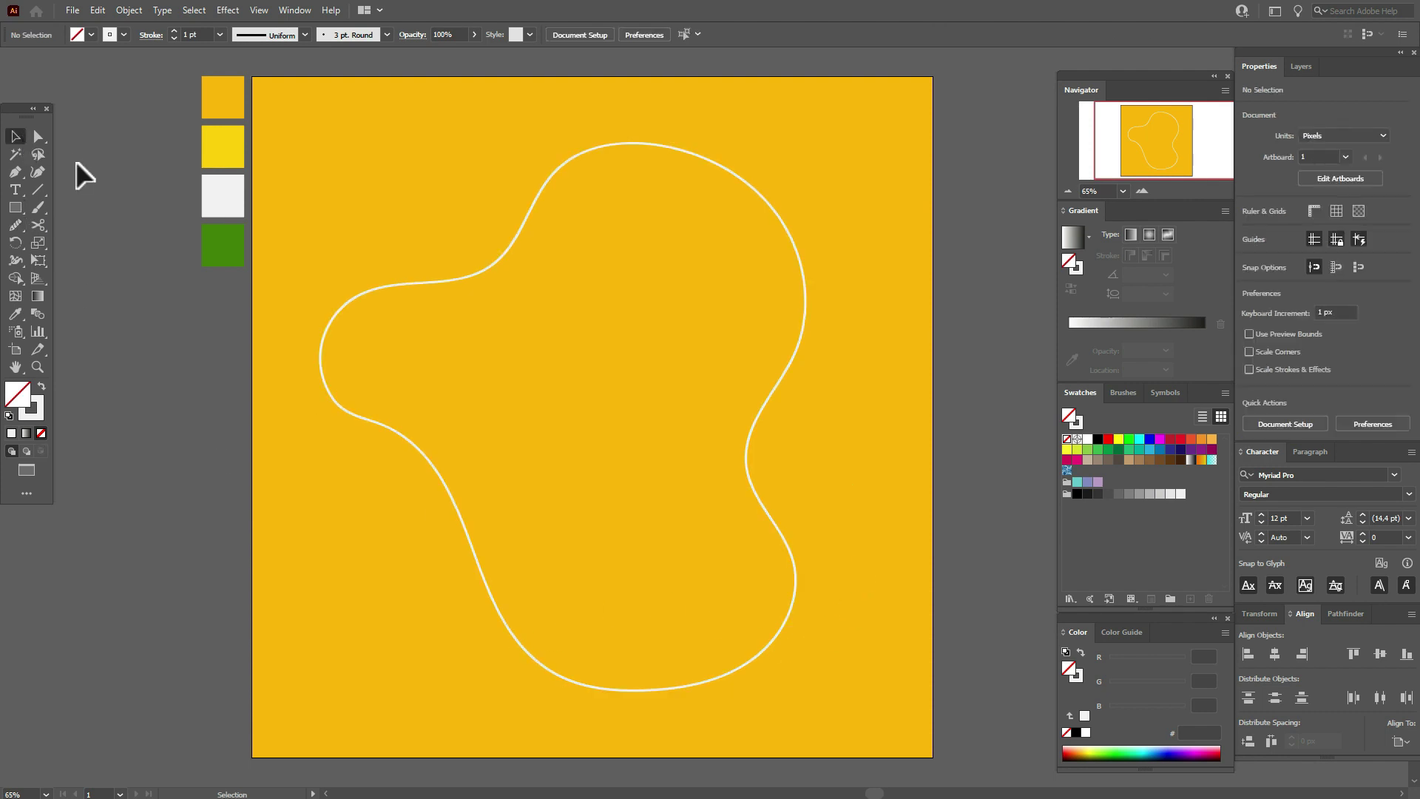
pyautogui.click(746, 434)
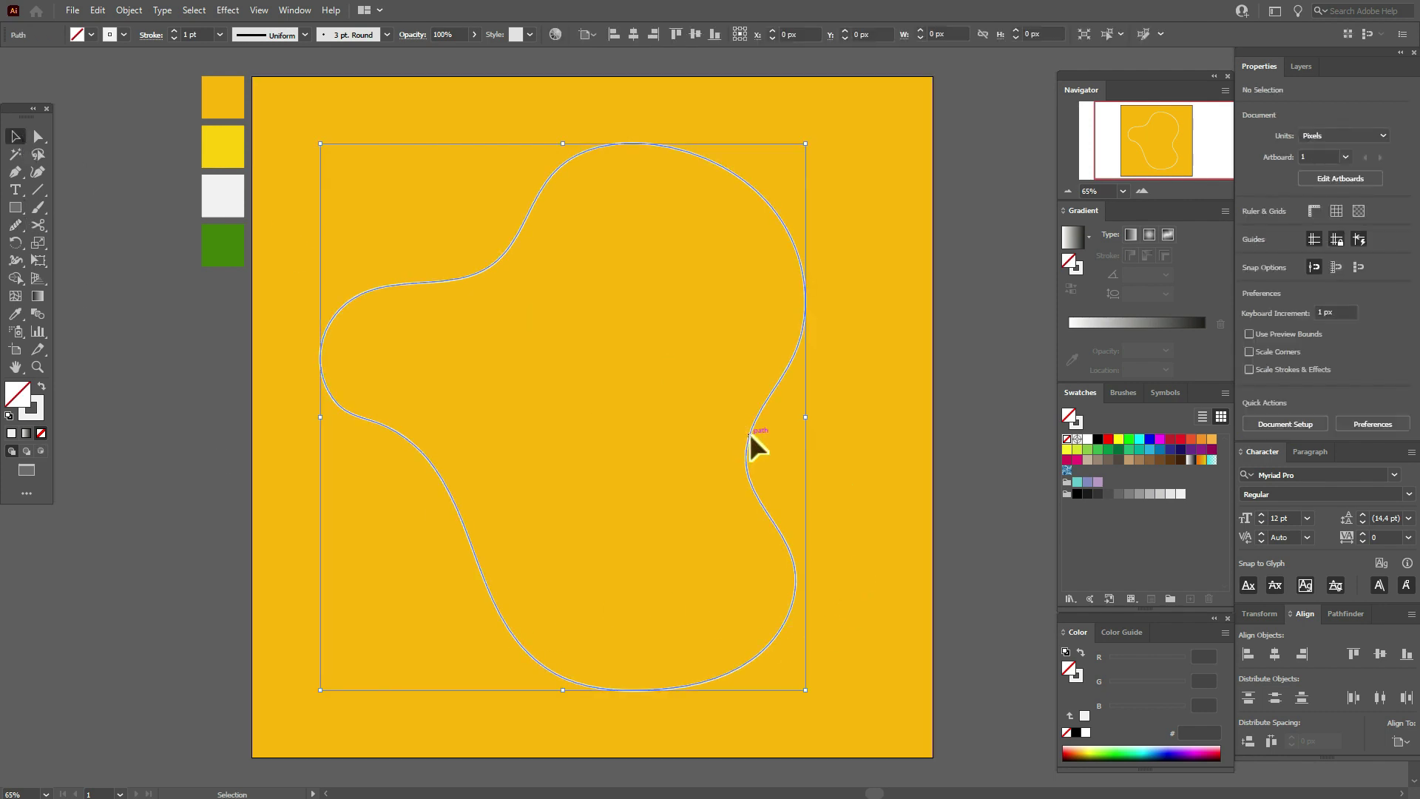
pyautogui.click(41, 385)
pyautogui.click(105, 367)
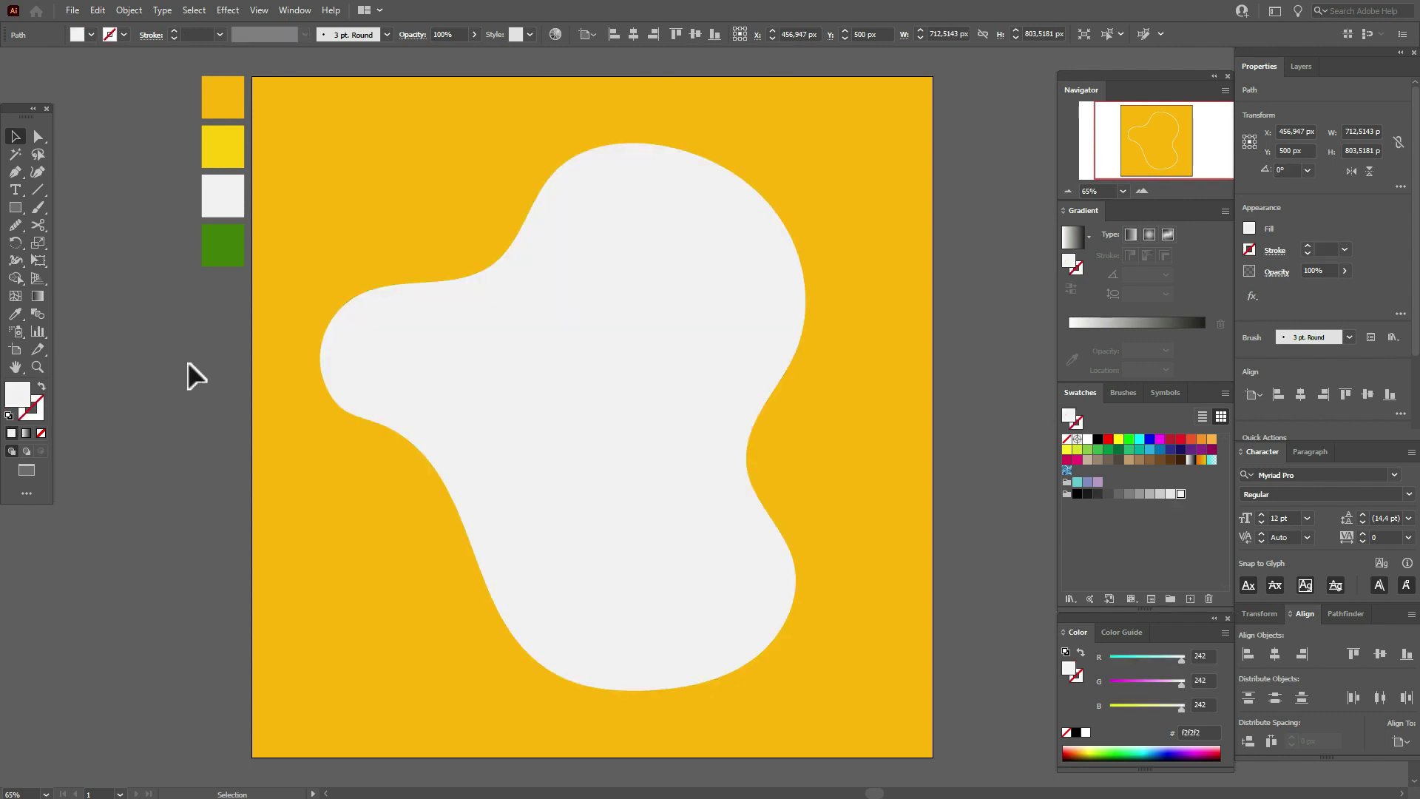
pyautogui.click(15, 315)
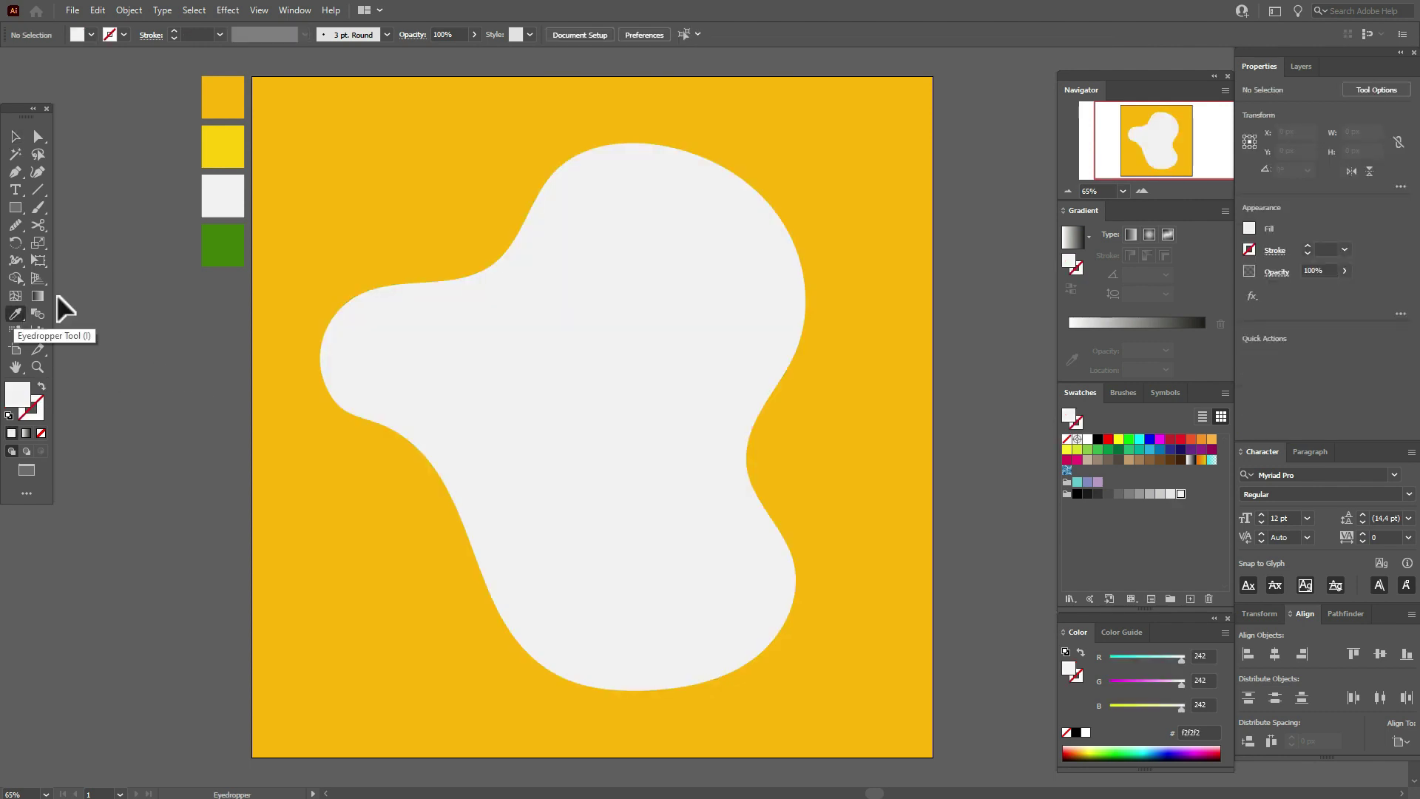
# Draw a yellow circle yolk on the egg white and move it slightly up-left.
pyautogui.click(213, 157)
pyautogui.click(16, 211)
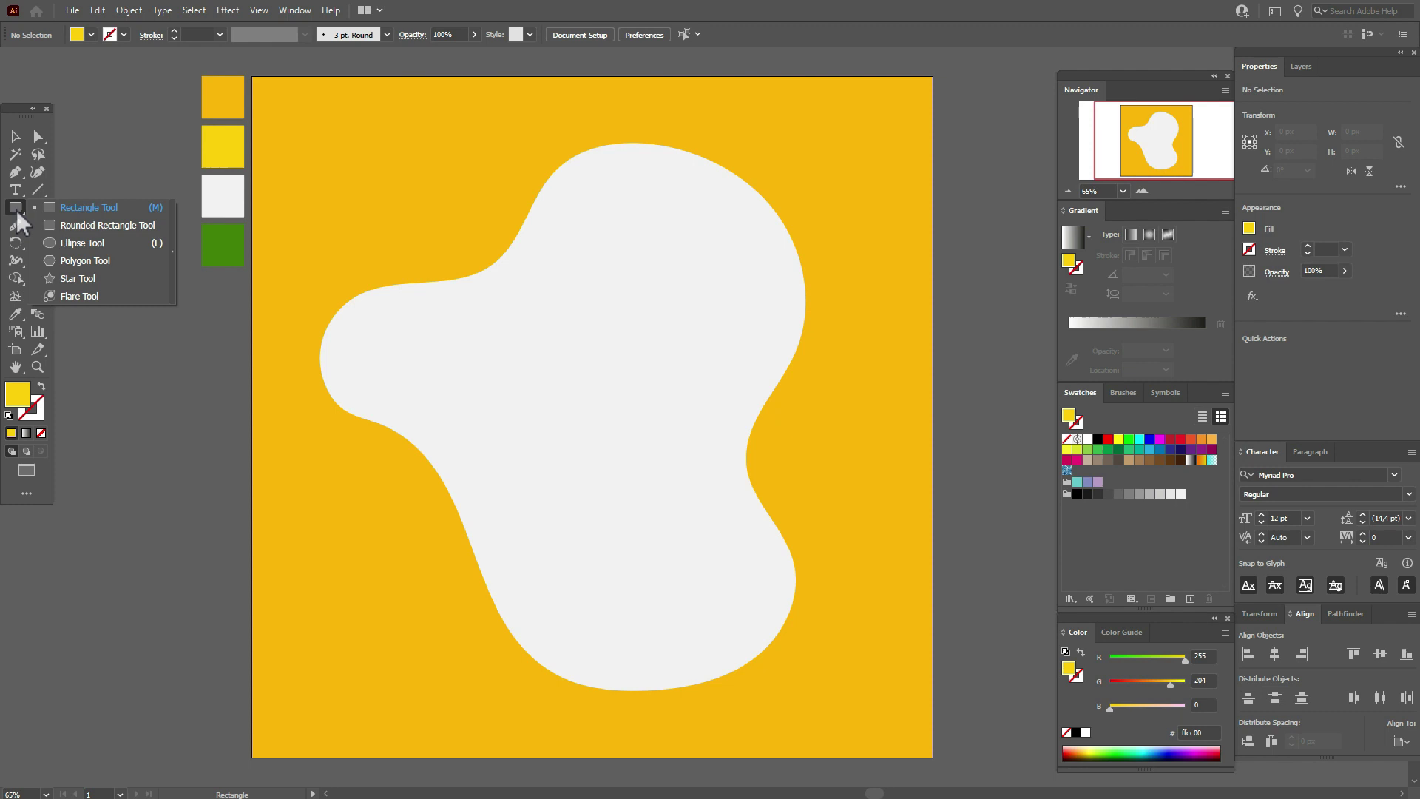
pyautogui.click(86, 244)
pyautogui.moveTo(524, 351); pyautogui.dragTo(666, 526)
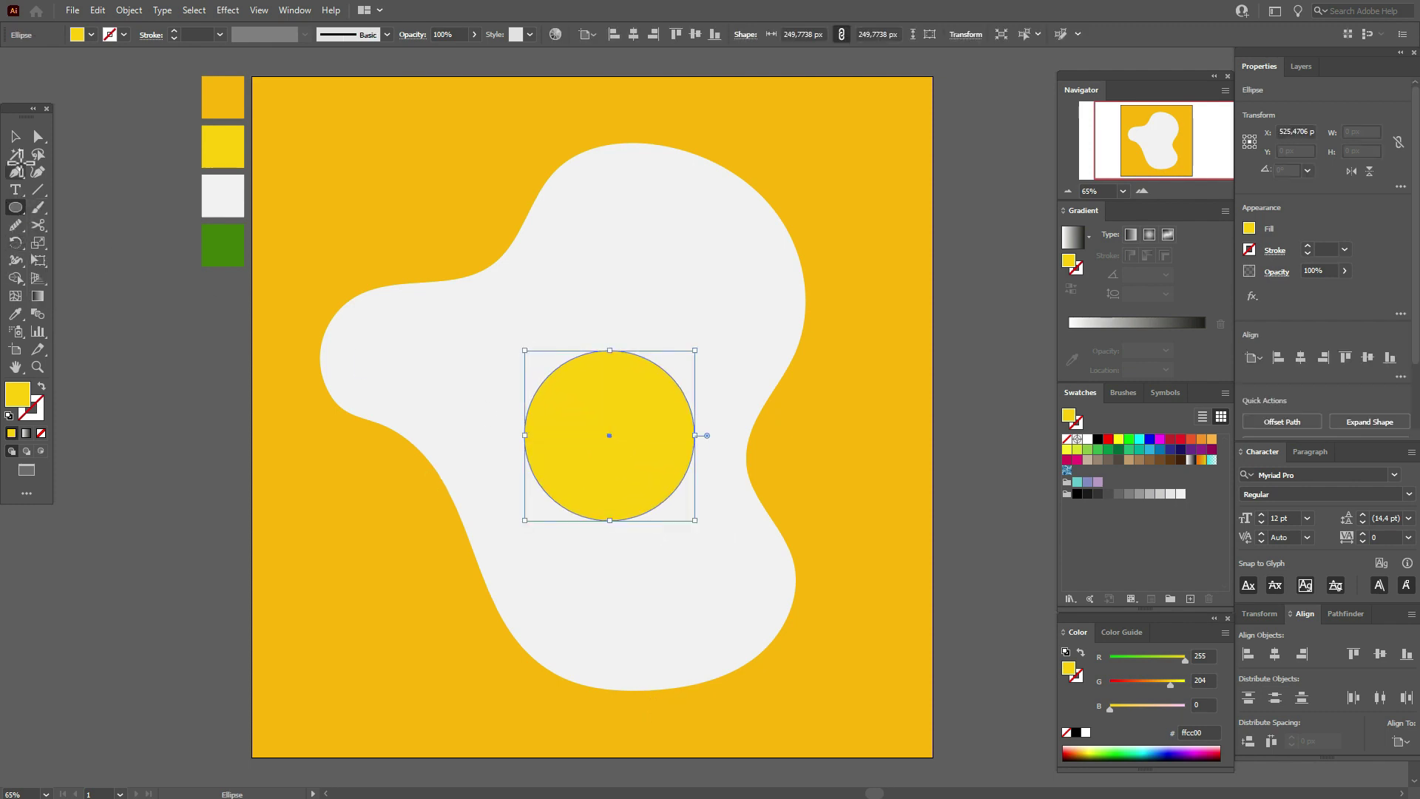
pyautogui.click(13, 135)
pyautogui.moveTo(607, 423); pyautogui.dragTo(592, 401)
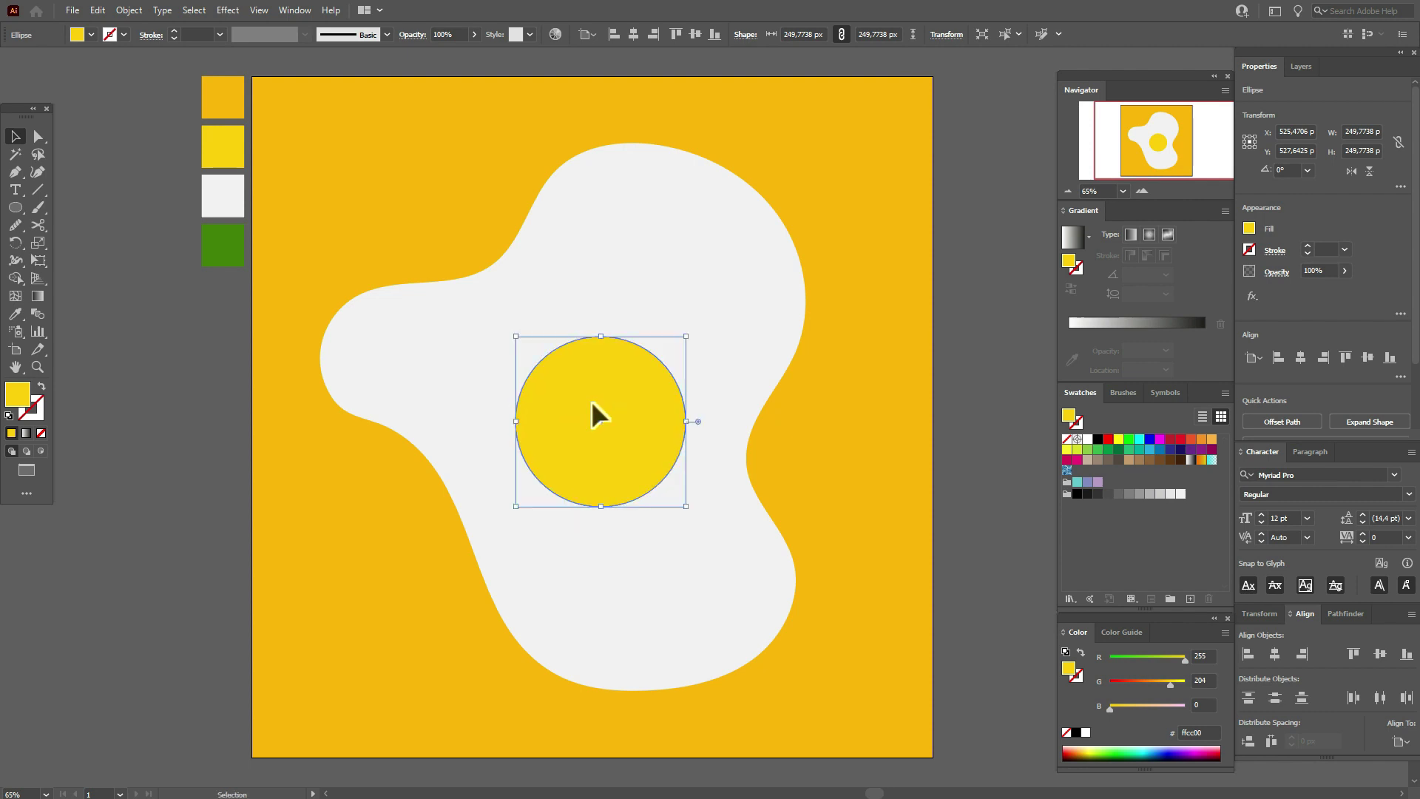
# Pull the yolk's top, right and bottom anchors to make it an uneven oval.
pyautogui.click(38, 136)
pyautogui.moveTo(601, 337); pyautogui.dragTo(600, 342)
pyautogui.moveTo(686, 423); pyautogui.dragTo(687, 429)
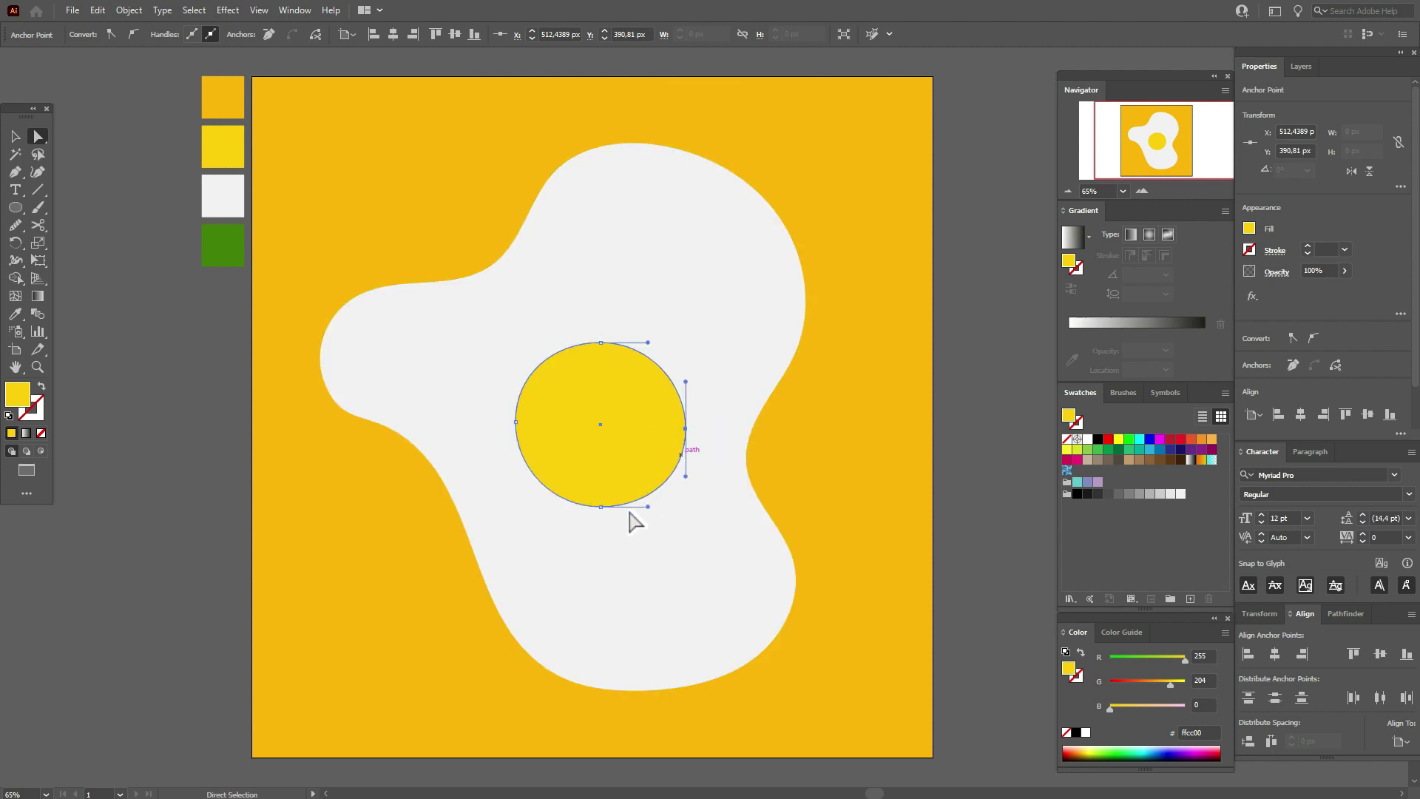
pyautogui.moveTo(601, 507); pyautogui.dragTo(591, 513)
pyautogui.click(14, 136)
pyautogui.click(90, 176)
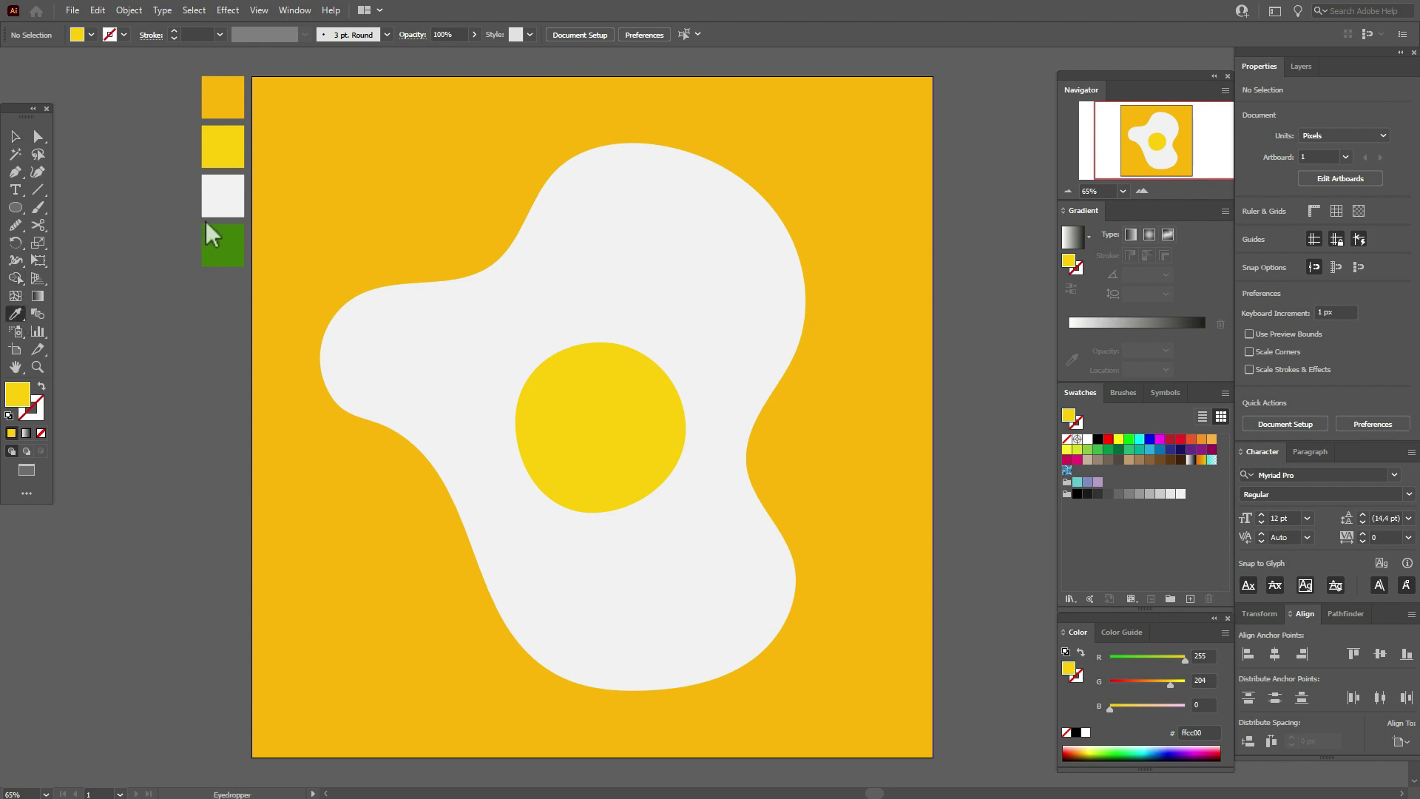
# Draw a small light grey ellipse near the yolk's top left.
pyautogui.click(225, 195)
pyautogui.click(16, 207)
pyautogui.moveTo(22, 215); pyautogui.dragTo(71, 247)
pyautogui.moveTo(554, 375); pyautogui.dragTo(586, 388)
# Reshape the highlight ellipse's anchors into a curved glint.
pyautogui.press('v')
pyautogui.click(34, 142)
pyautogui.click(15, 136)
pyautogui.press('shift')
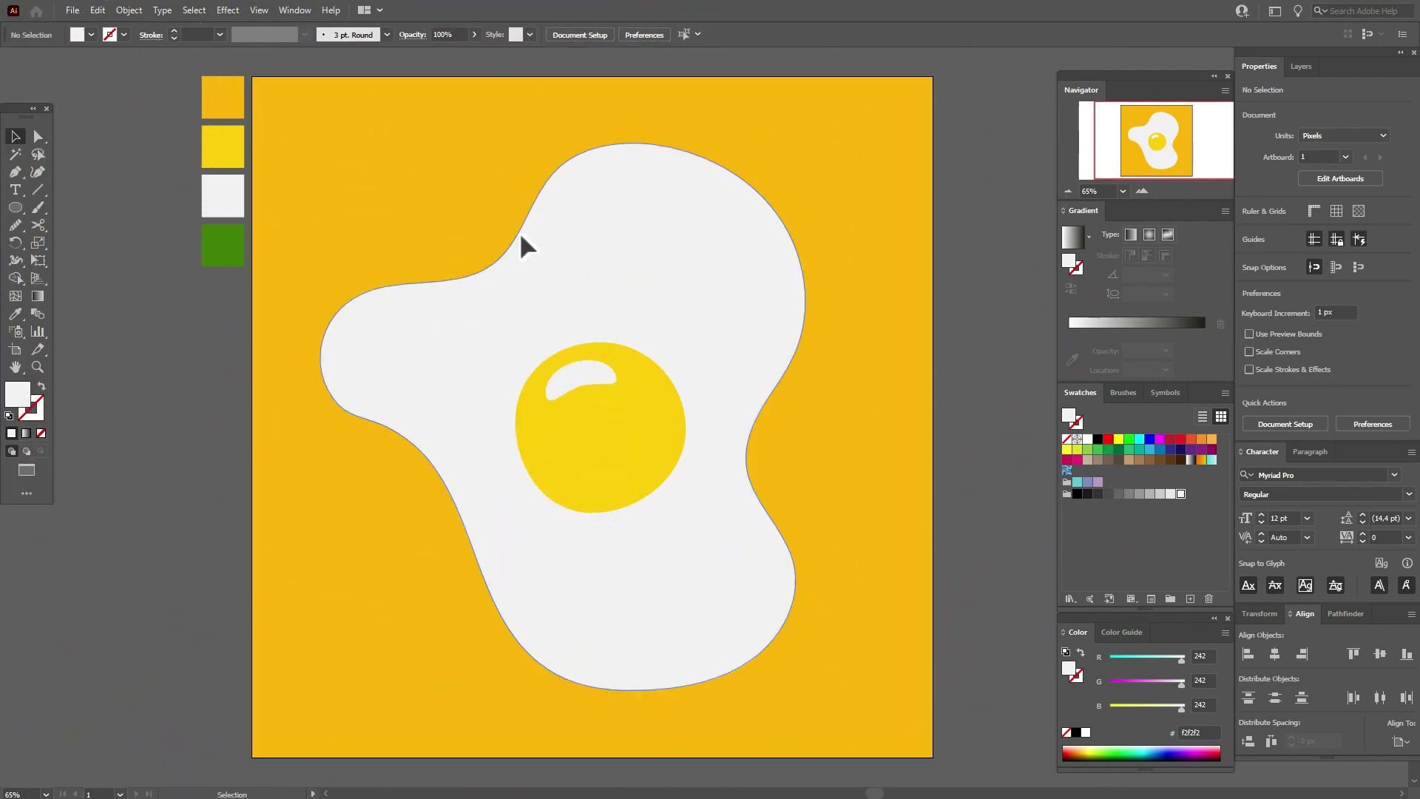
pyautogui.click(62, 10)
# Place the green parsley image across the egg artwork.
pyautogui.click(176, 269)
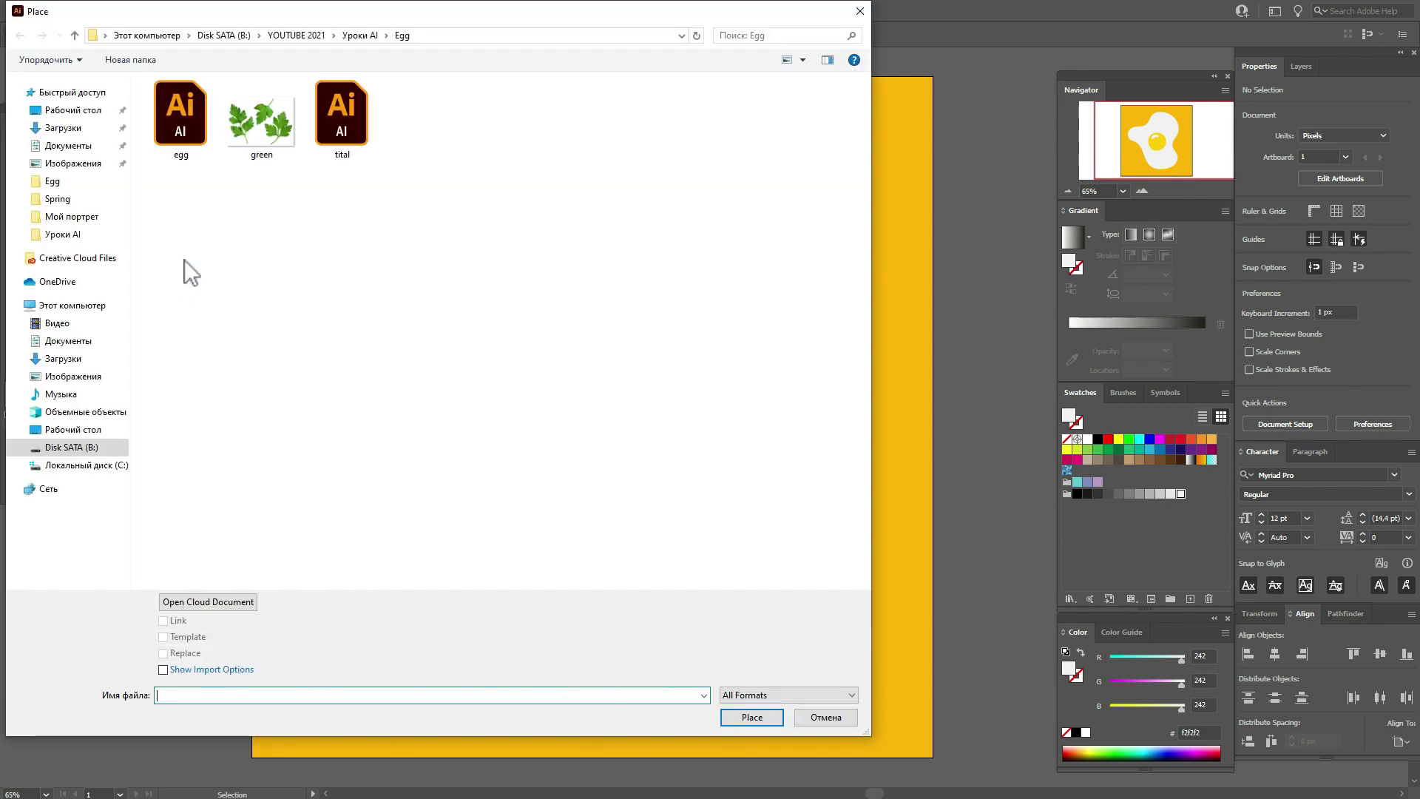
pyautogui.click(271, 142)
pyautogui.click(758, 715)
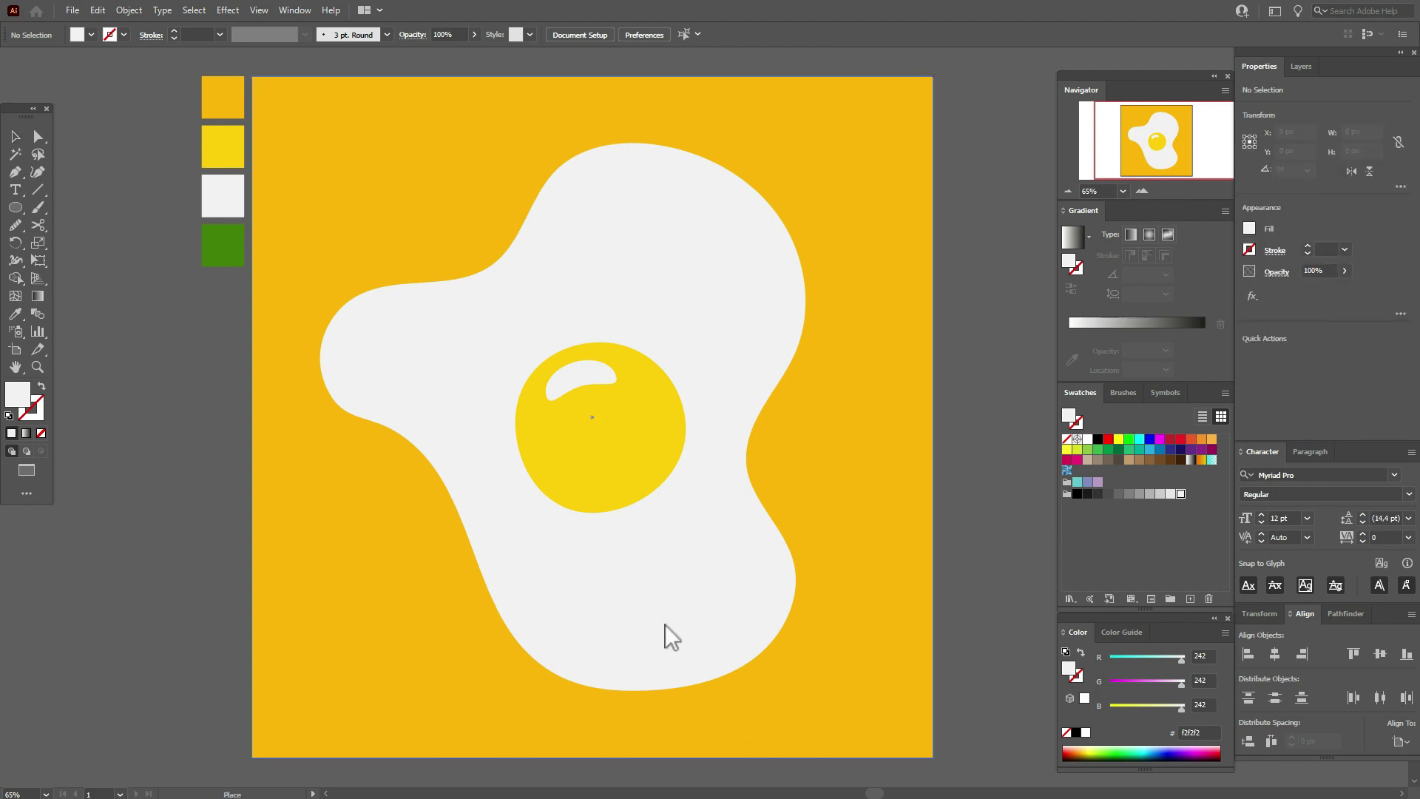
pyautogui.moveTo(308, 167)
pyautogui.mouseDown()
pyautogui.moveTo(726, 474)
pyautogui.moveTo(920, 677)
pyautogui.mouseUp()
# Shift the parsley 36 px left and Image Trace it black-and-white at threshold 238.
pyautogui.click(288, 13)
pyautogui.click(375, 401)
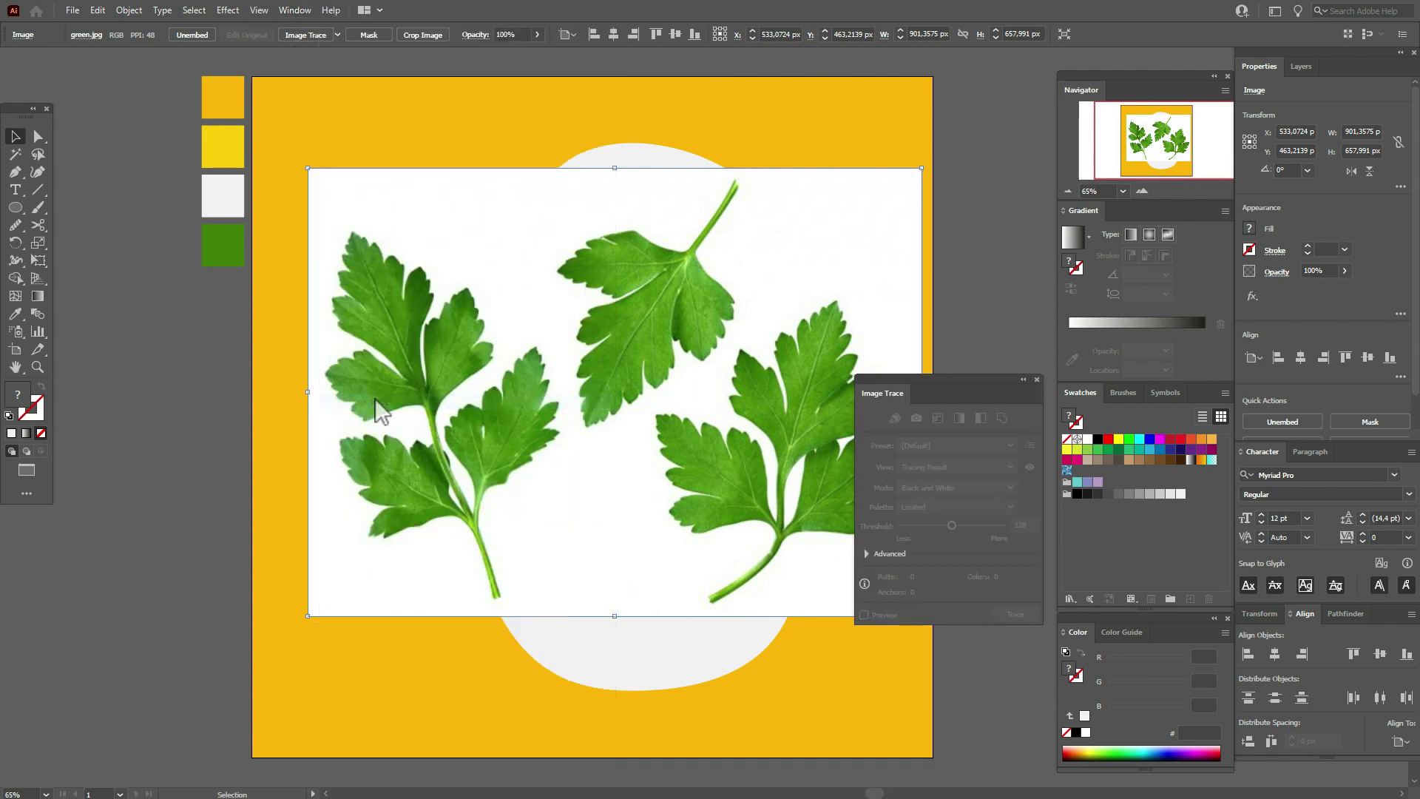
pyautogui.moveTo(495, 399); pyautogui.dragTo(469, 400)
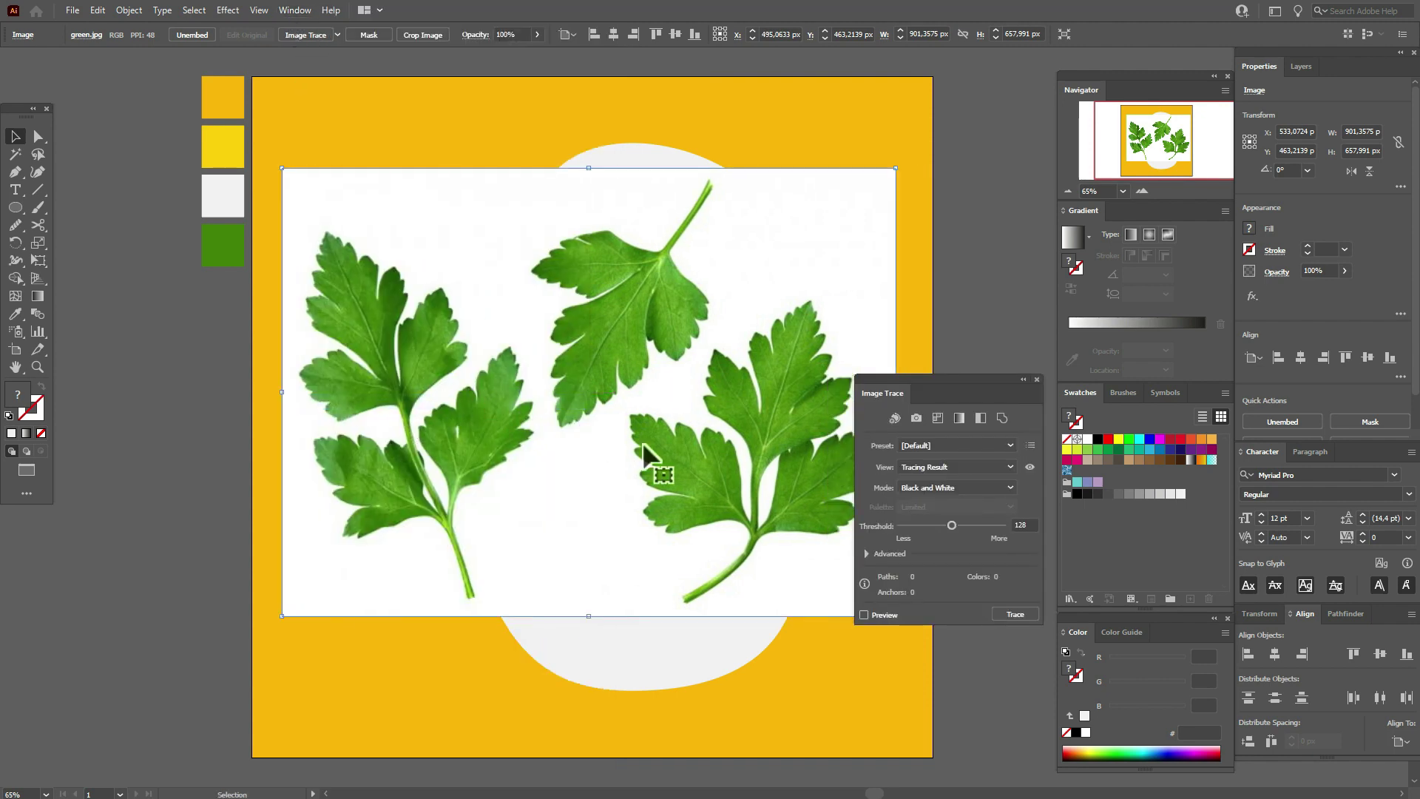
pyautogui.click(893, 618)
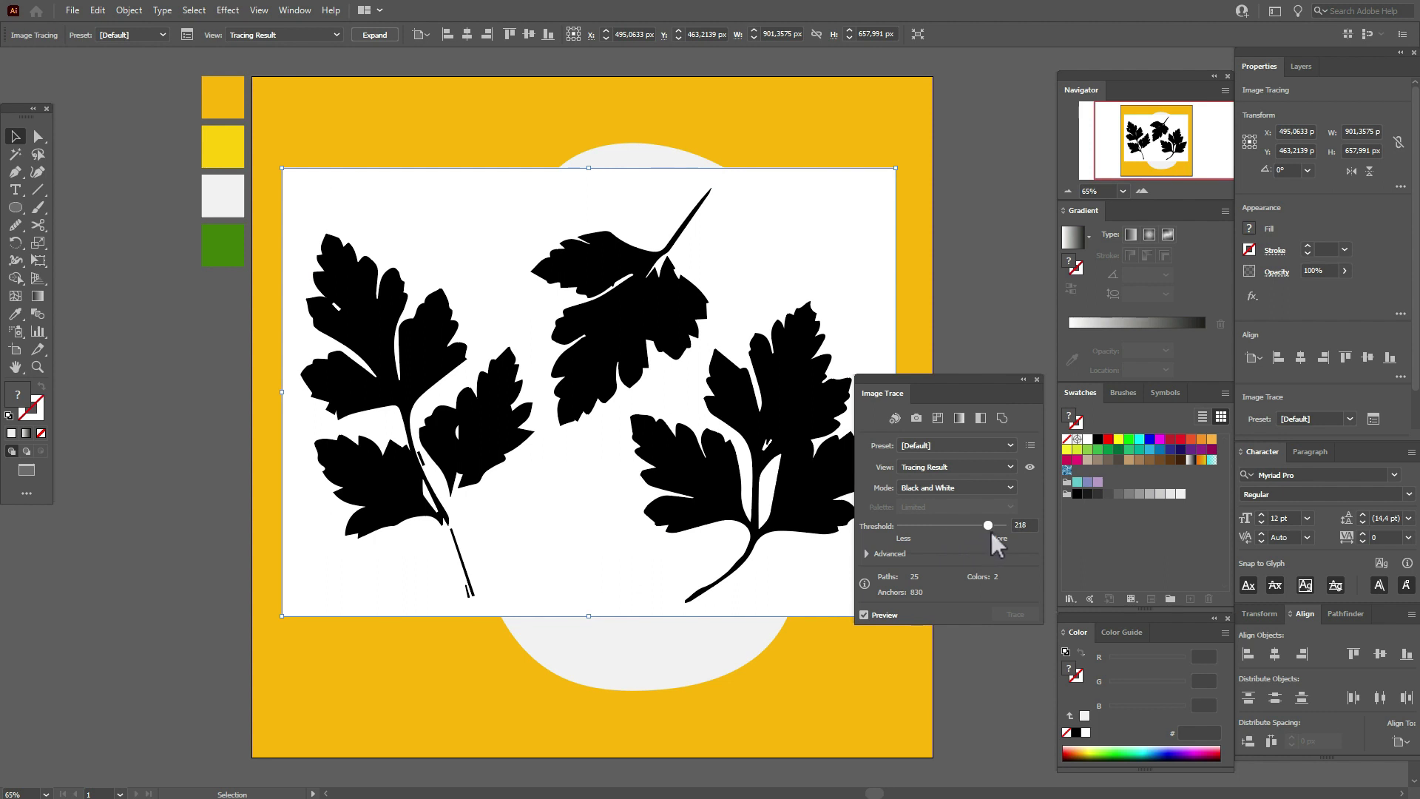
pyautogui.moveTo(996, 531); pyautogui.dragTo(997, 531)
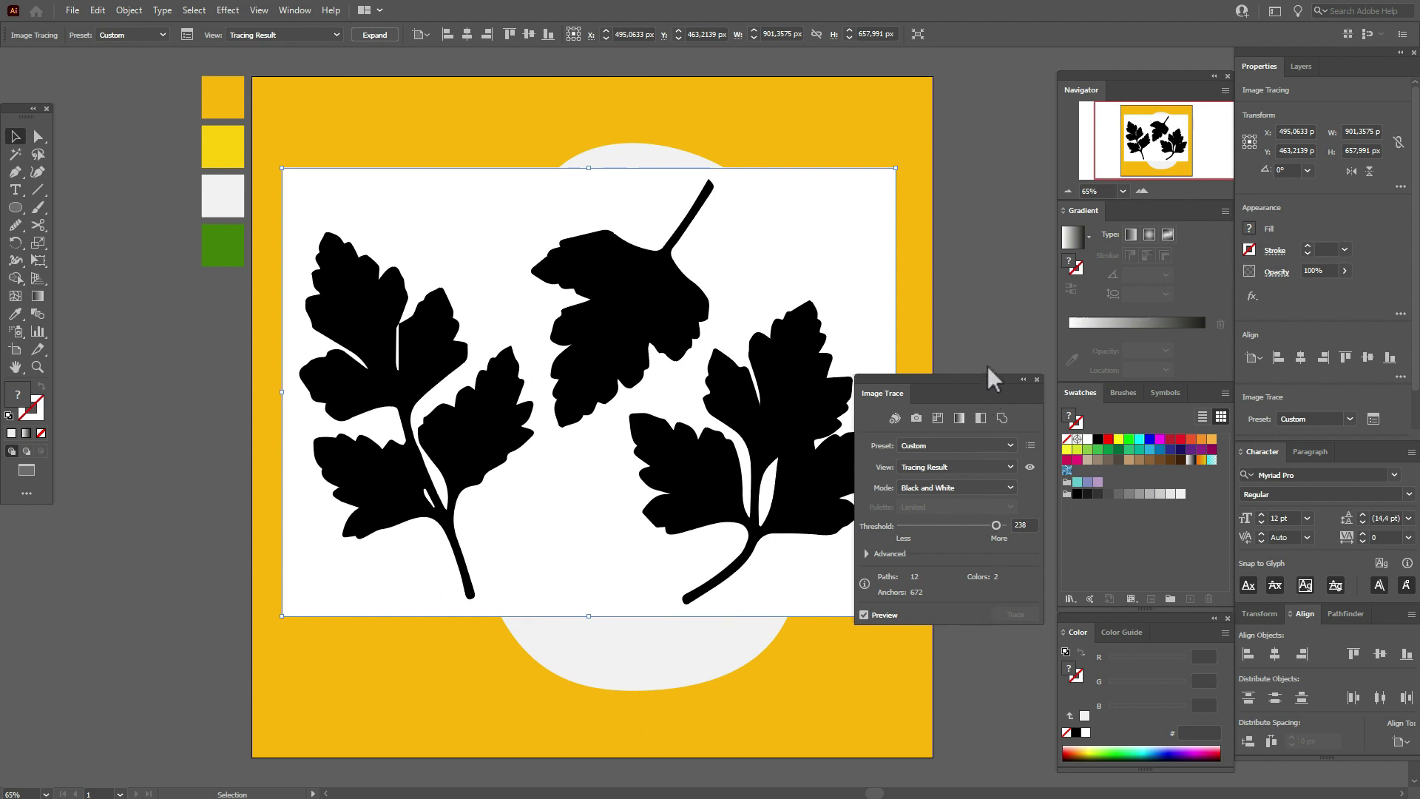
pyautogui.click(1037, 379)
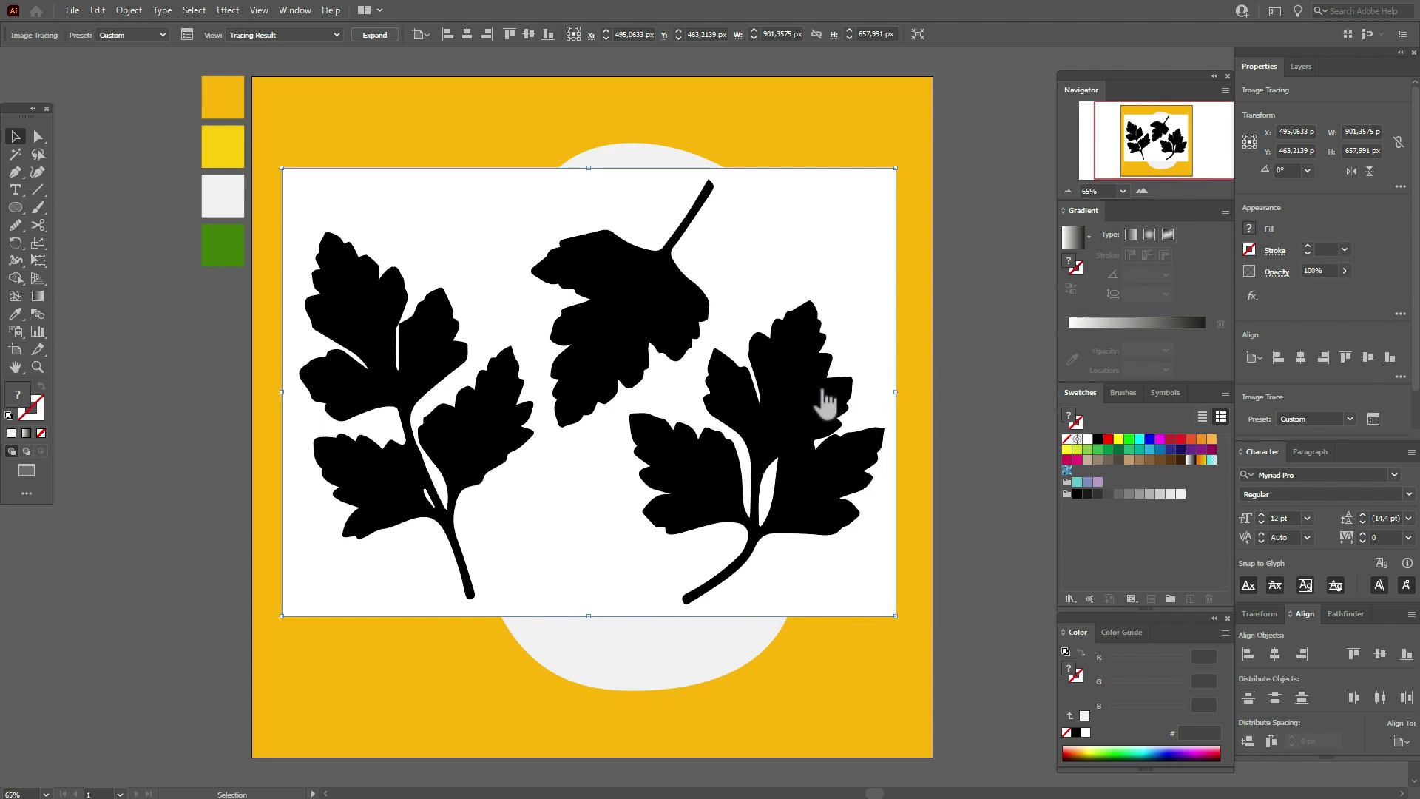
pyautogui.click(129, 10)
# Expand the parsley trace into paths and ungroup it.
pyautogui.click(186, 183)
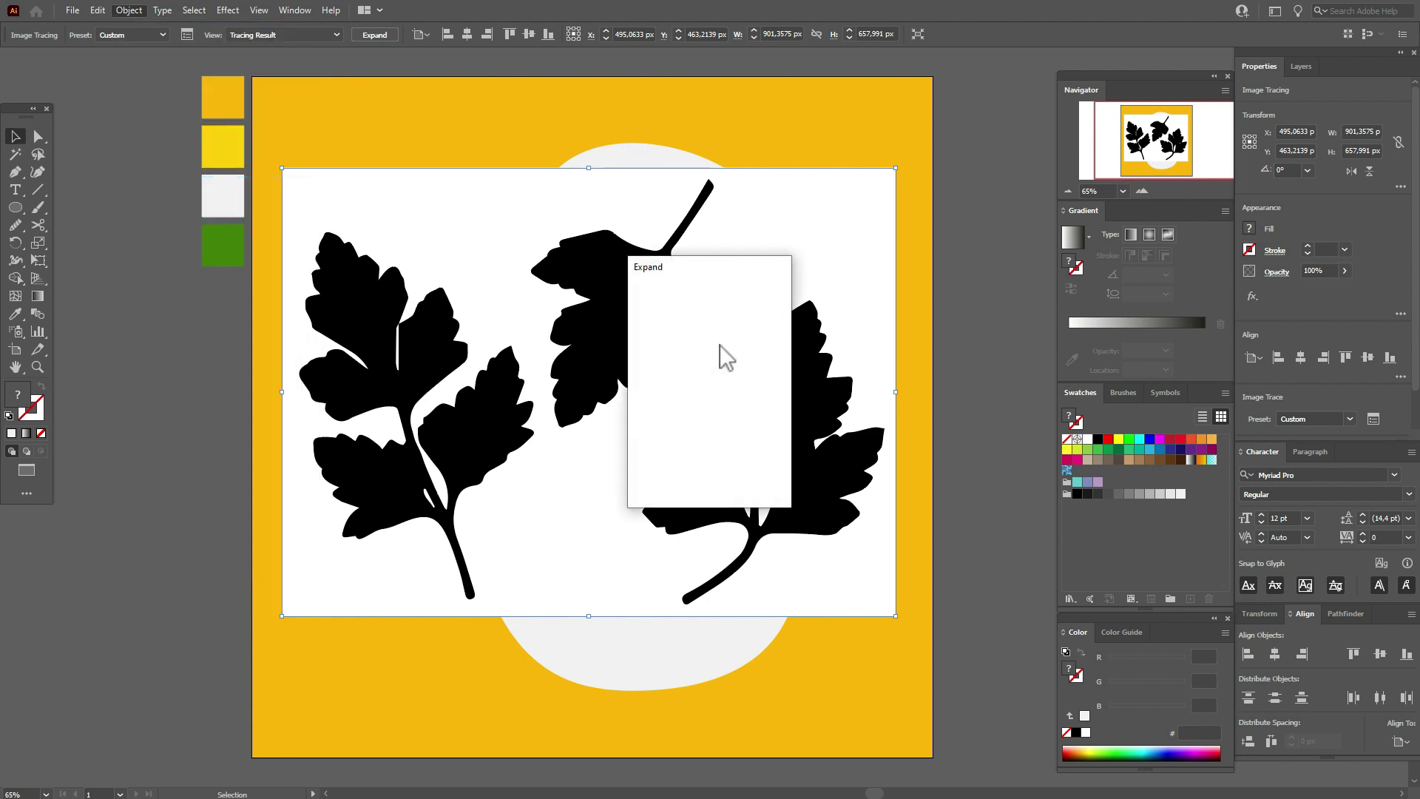
pyautogui.click(705, 476)
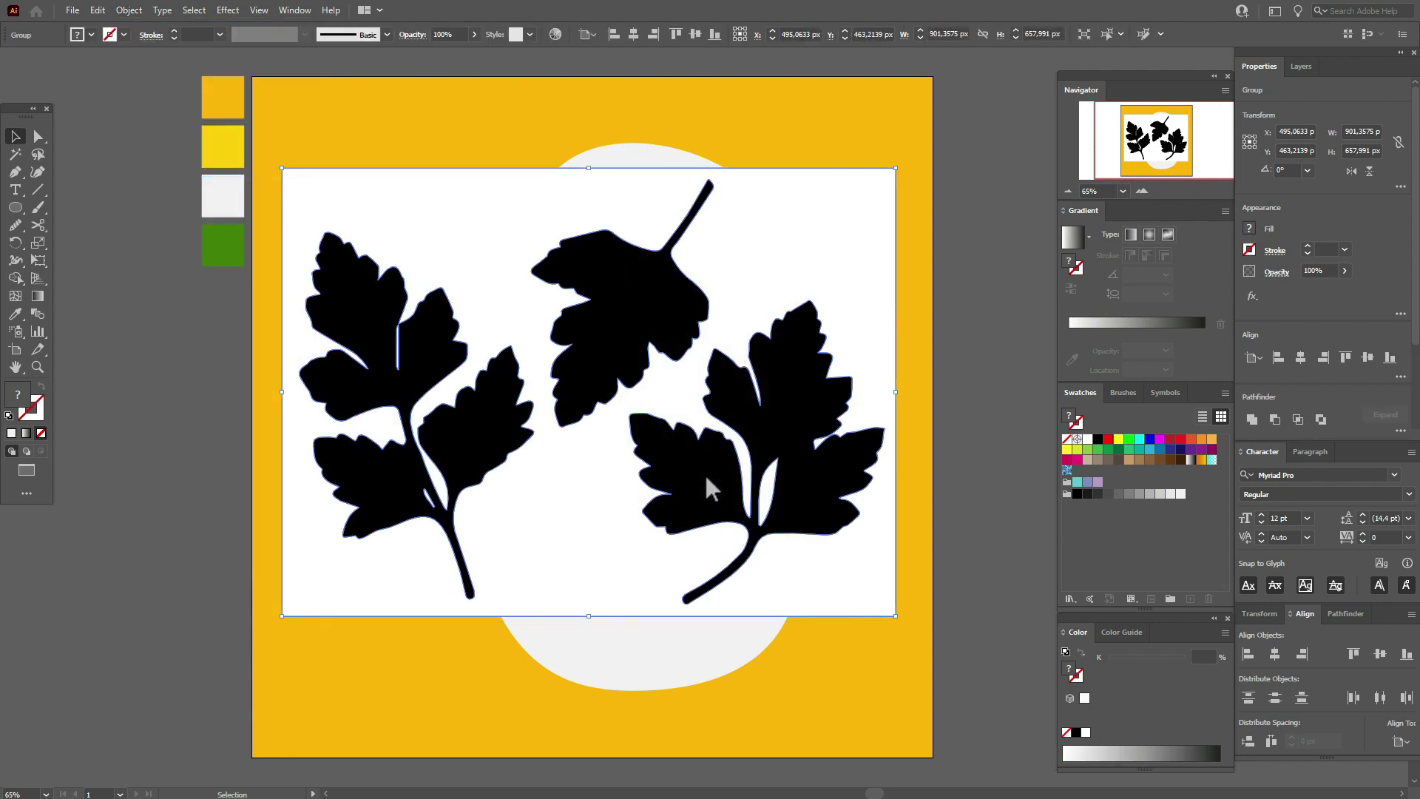
pyautogui.rightClick(769, 374)
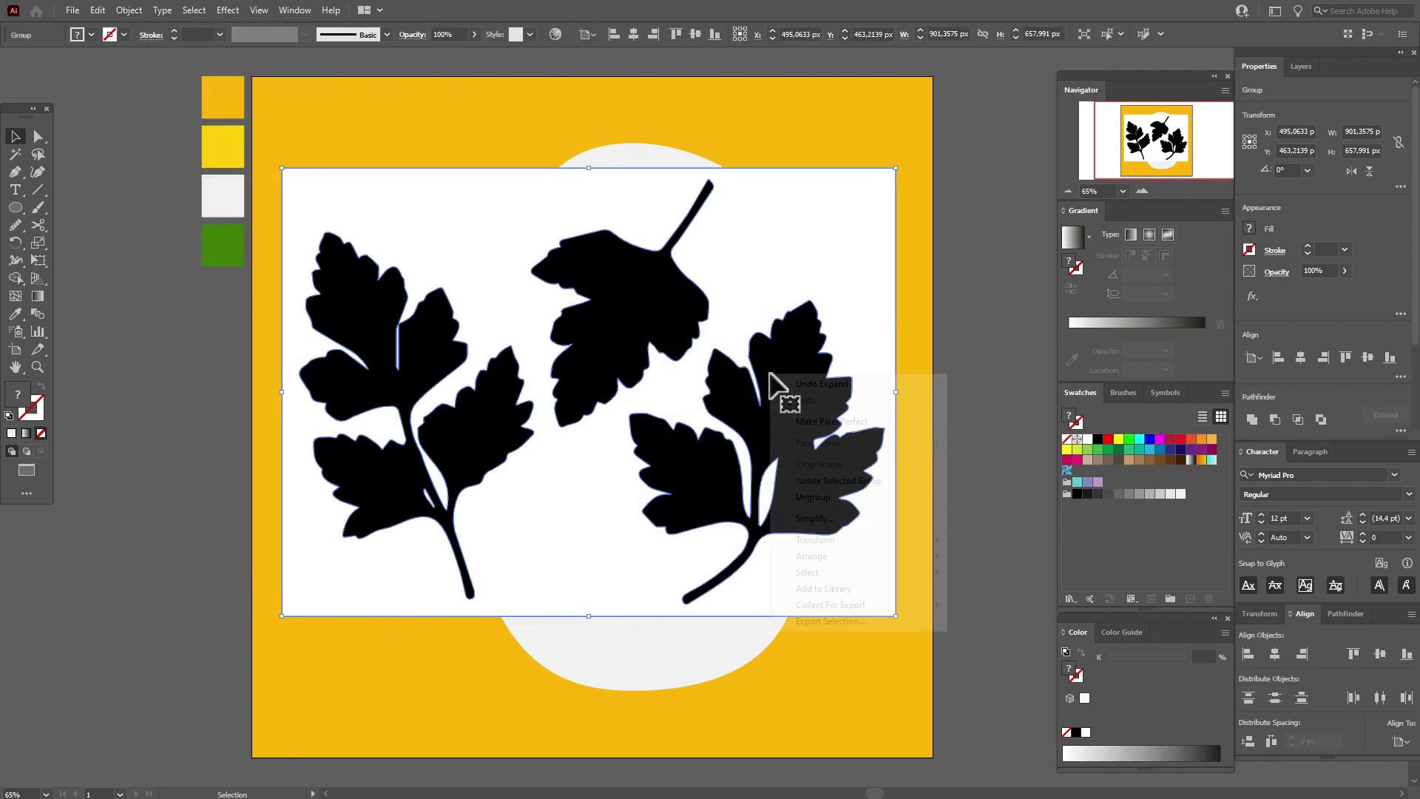
pyautogui.click(814, 497)
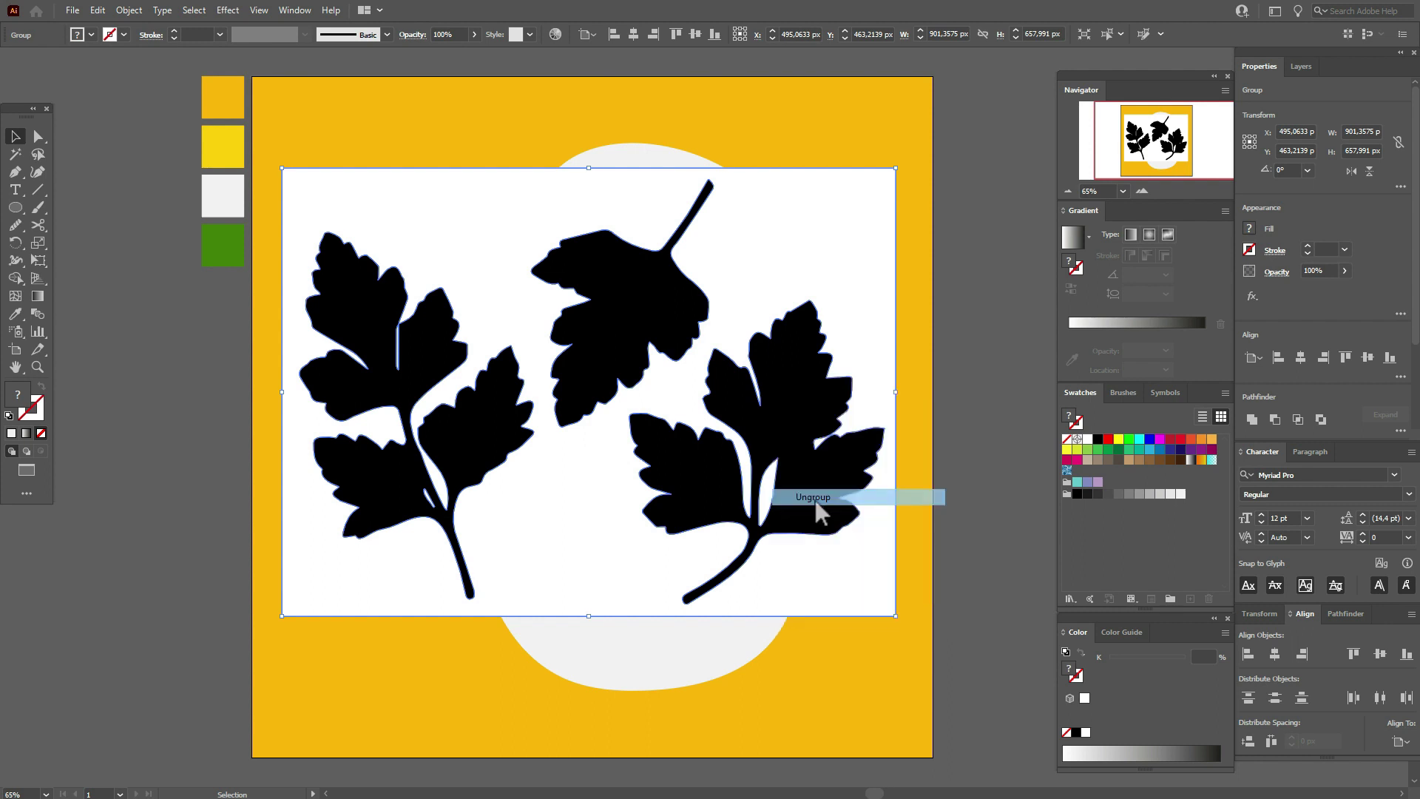
# Ungroup again, delete the white background and two extra leaves, and move the sprig up-left.
pyautogui.keyDown('shift'); pyautogui.click(806, 409); pyautogui.keyUp('shift')
pyautogui.click(807, 411)
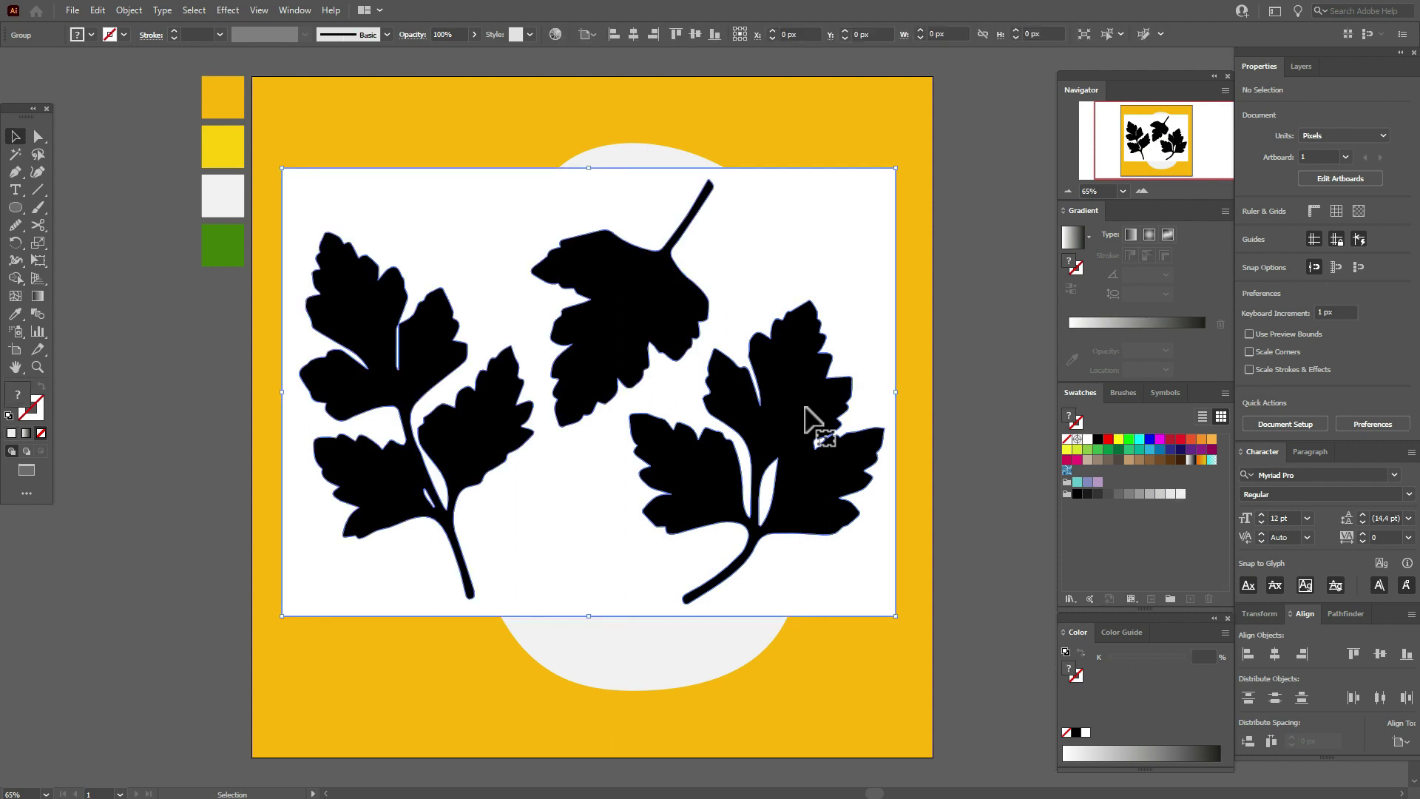
pyautogui.rightClick(806, 408)
pyautogui.click(848, 530)
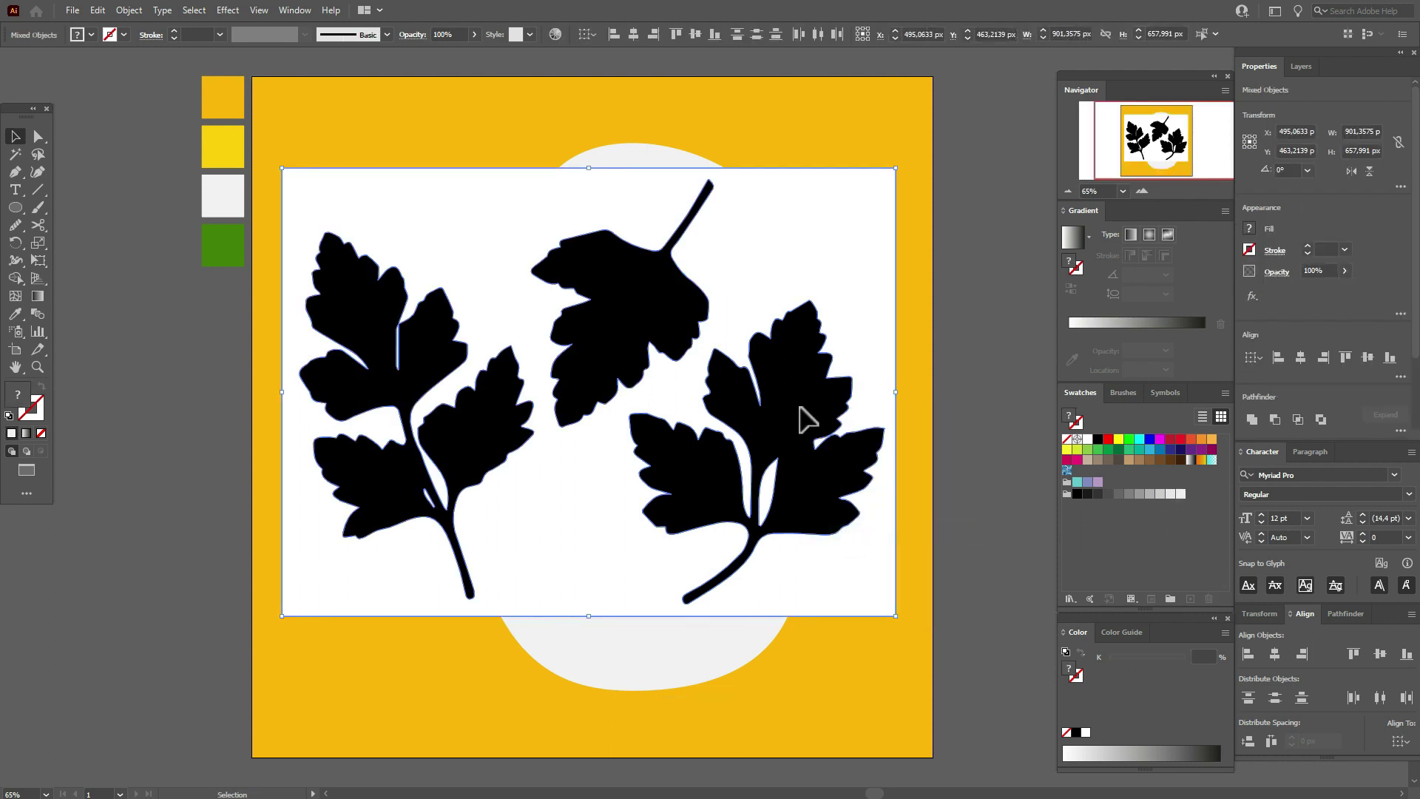
pyautogui.press('Delete')
pyautogui.moveTo(808, 412); pyautogui.dragTo(442, 221)
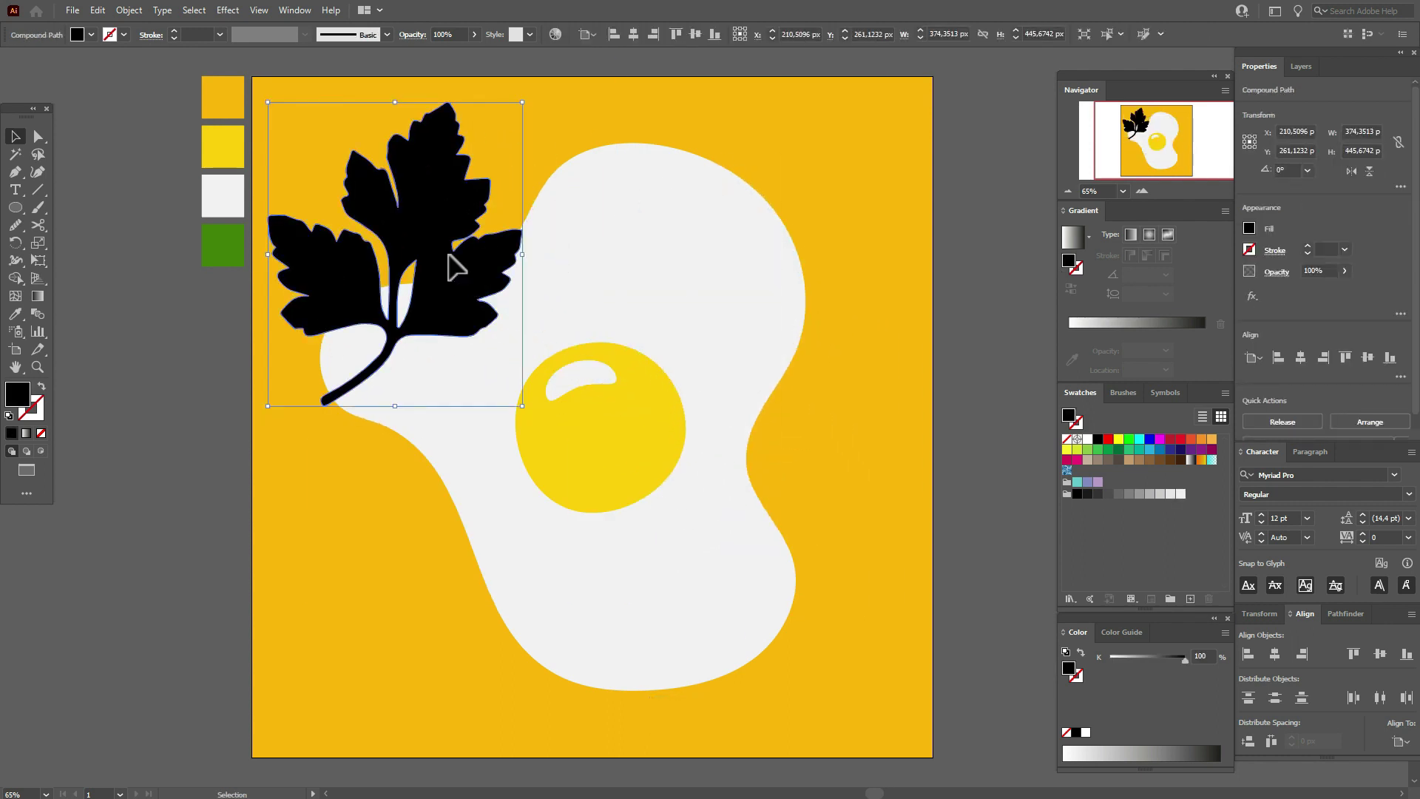
# Simplify the parsley path down to 43 points.
pyautogui.click(128, 10)
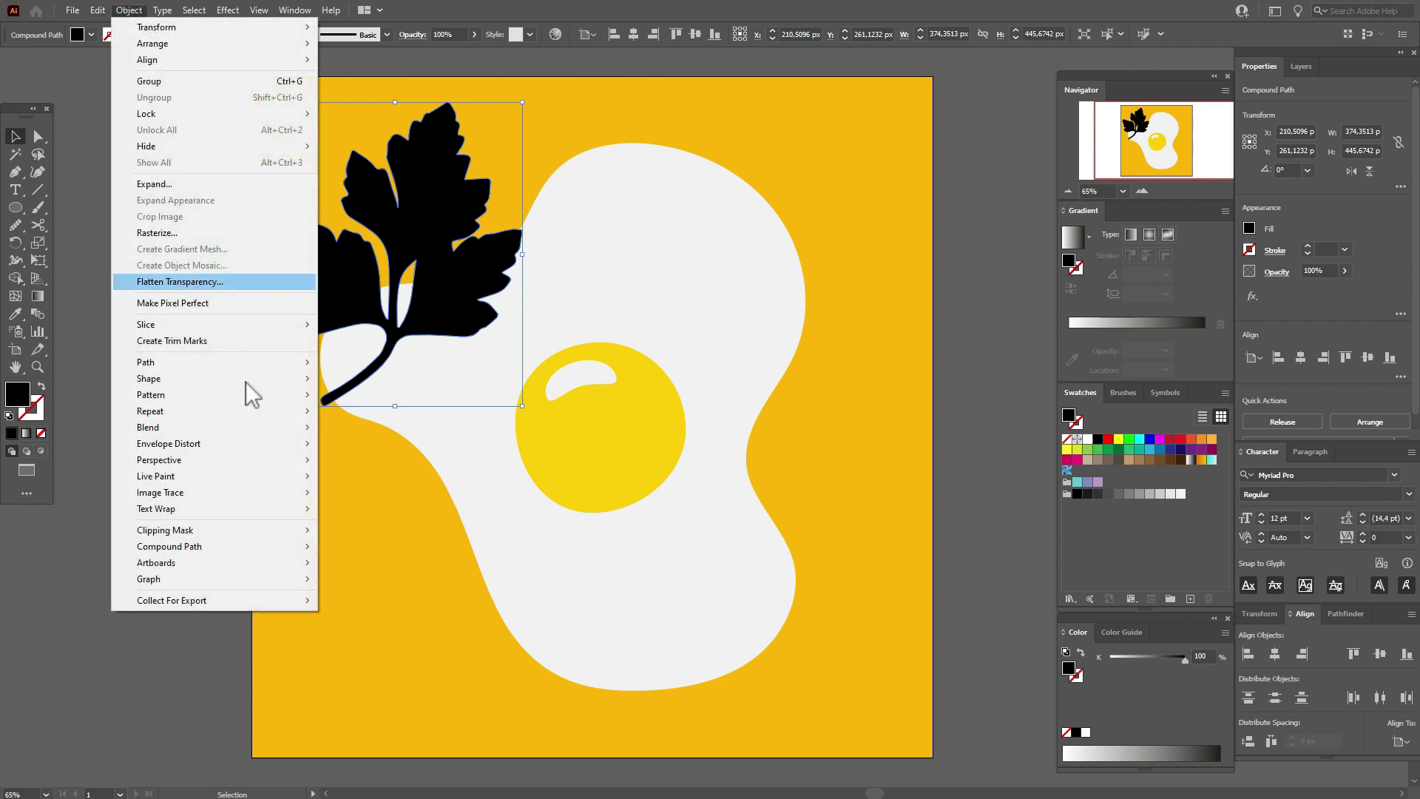
pyautogui.moveTo(237, 363)
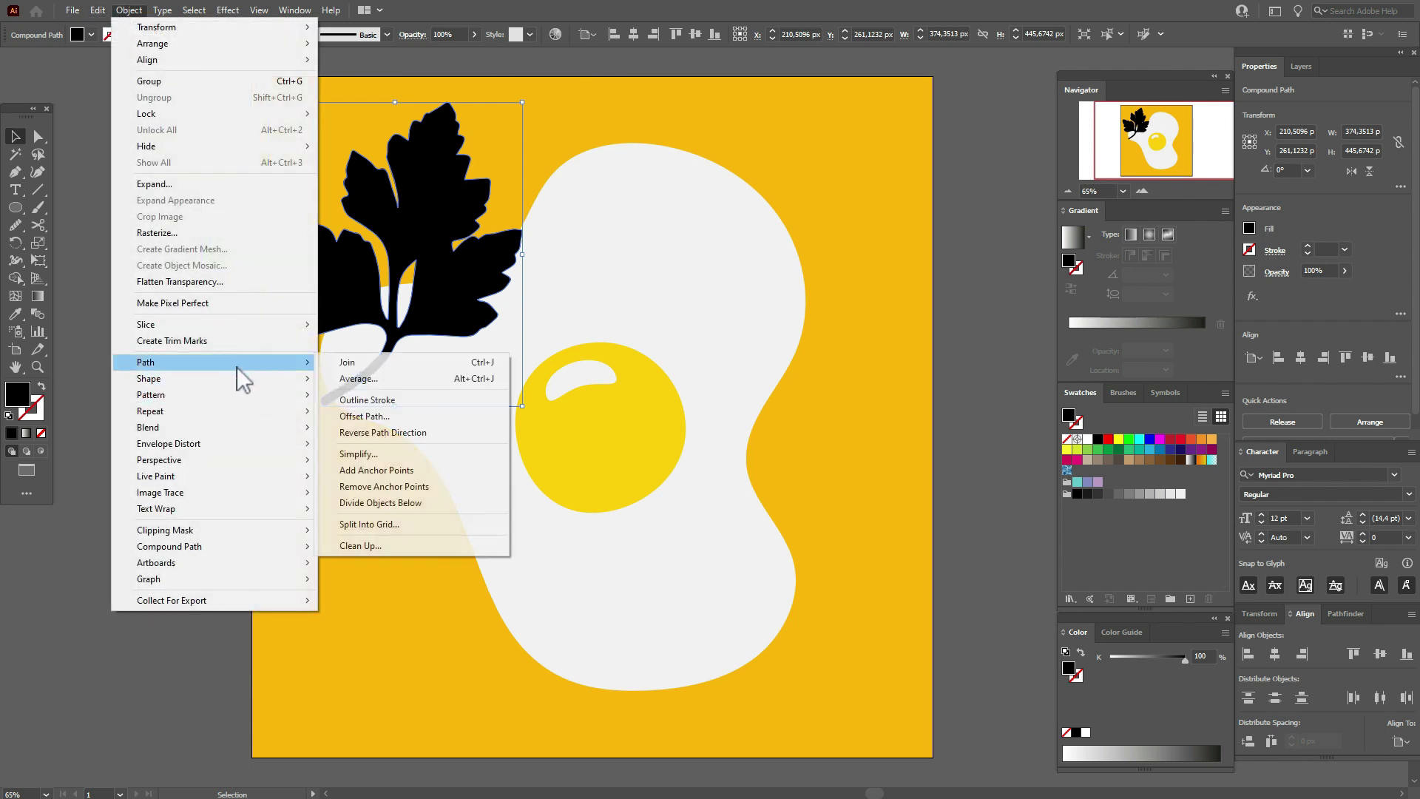
pyautogui.click(391, 458)
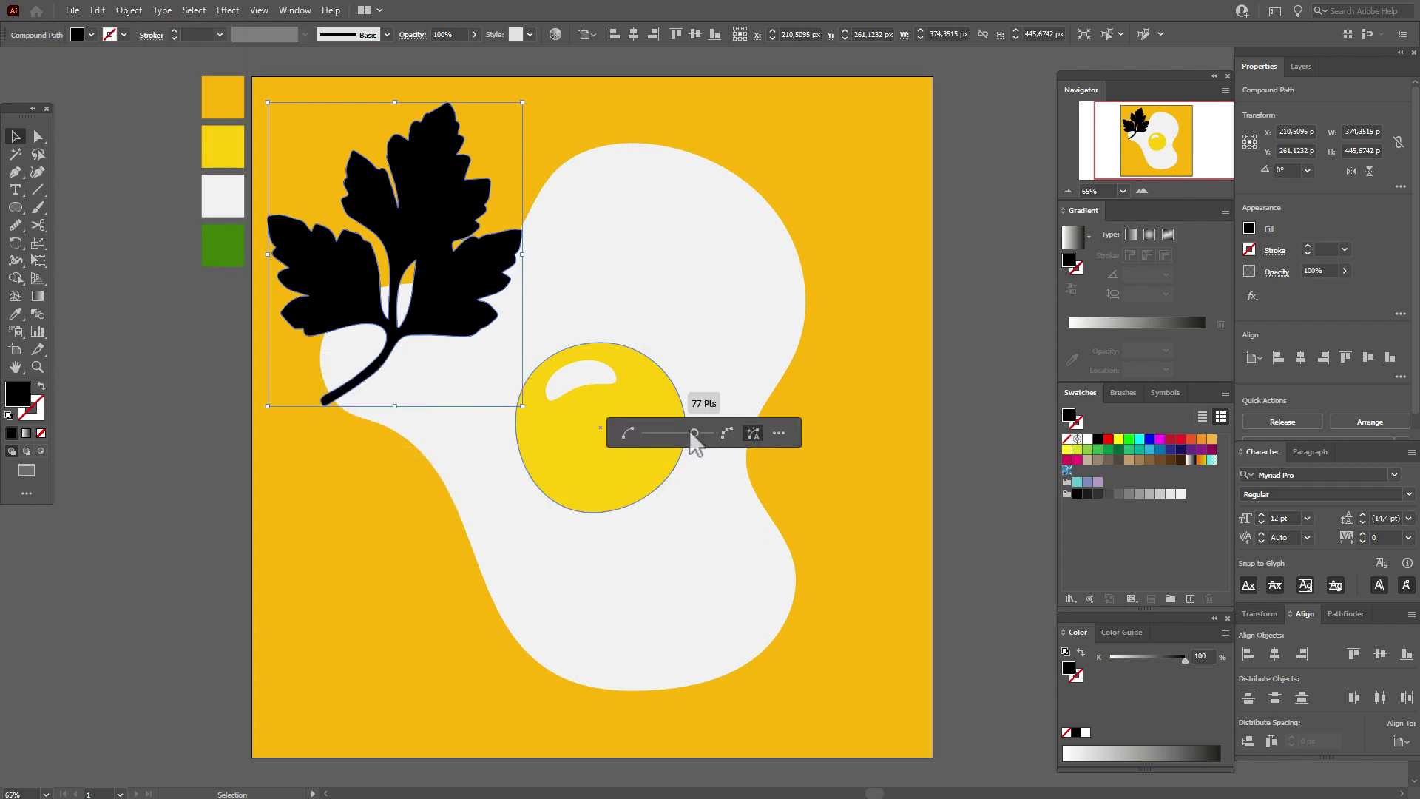
pyautogui.moveTo(660, 433); pyautogui.dragTo(644, 437)
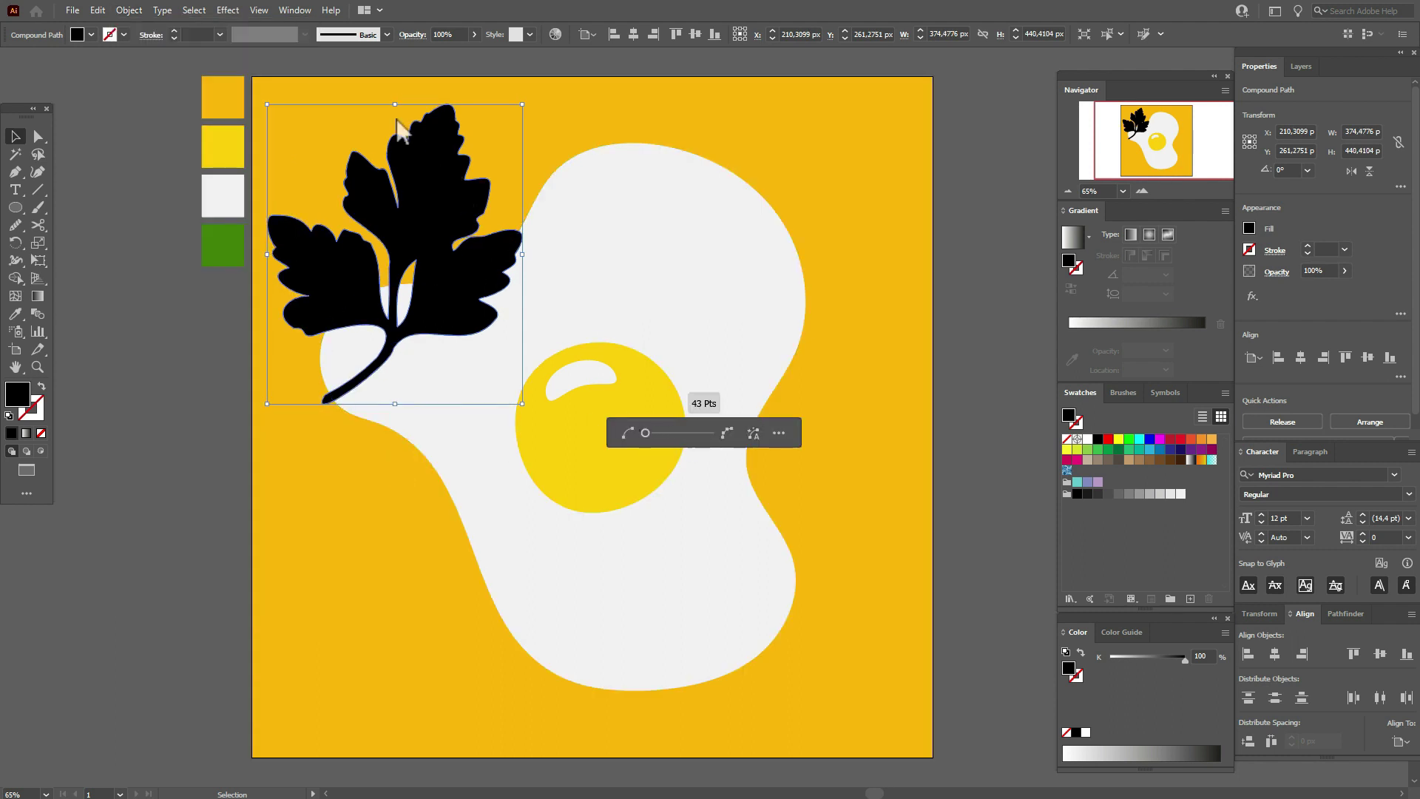
pyautogui.click(950, 414)
# Shrink the sprig to about 235×275 px, tuck it at the egg's upper-left edge, colour it green.
pyautogui.moveTo(453, 201); pyautogui.dragTo(471, 199)
pyautogui.moveTo(543, 110); pyautogui.dragTo(464, 206)
pyautogui.moveTo(397, 278); pyautogui.dragTo(432, 214)
pyautogui.click(15, 313)
pyautogui.click(227, 257)
pyautogui.press('v')
pyautogui.click(961, 312)
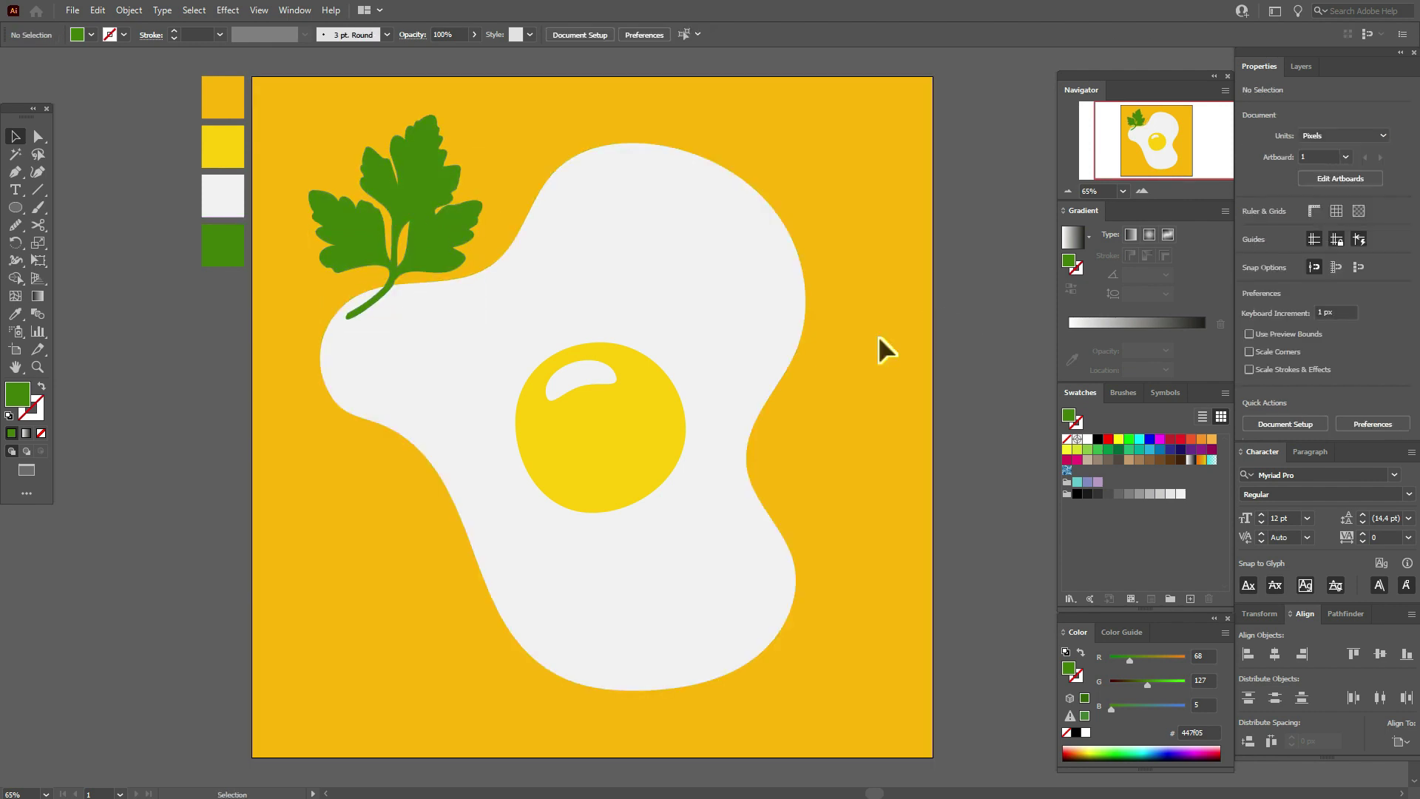
# Paste a copy of the egg white in front, offset it down-right, fill it #333333.
pyautogui.click(788, 337)
pyautogui.hotkey('ctrl', 'c')
pyautogui.hotkey('ctrl', 'f')
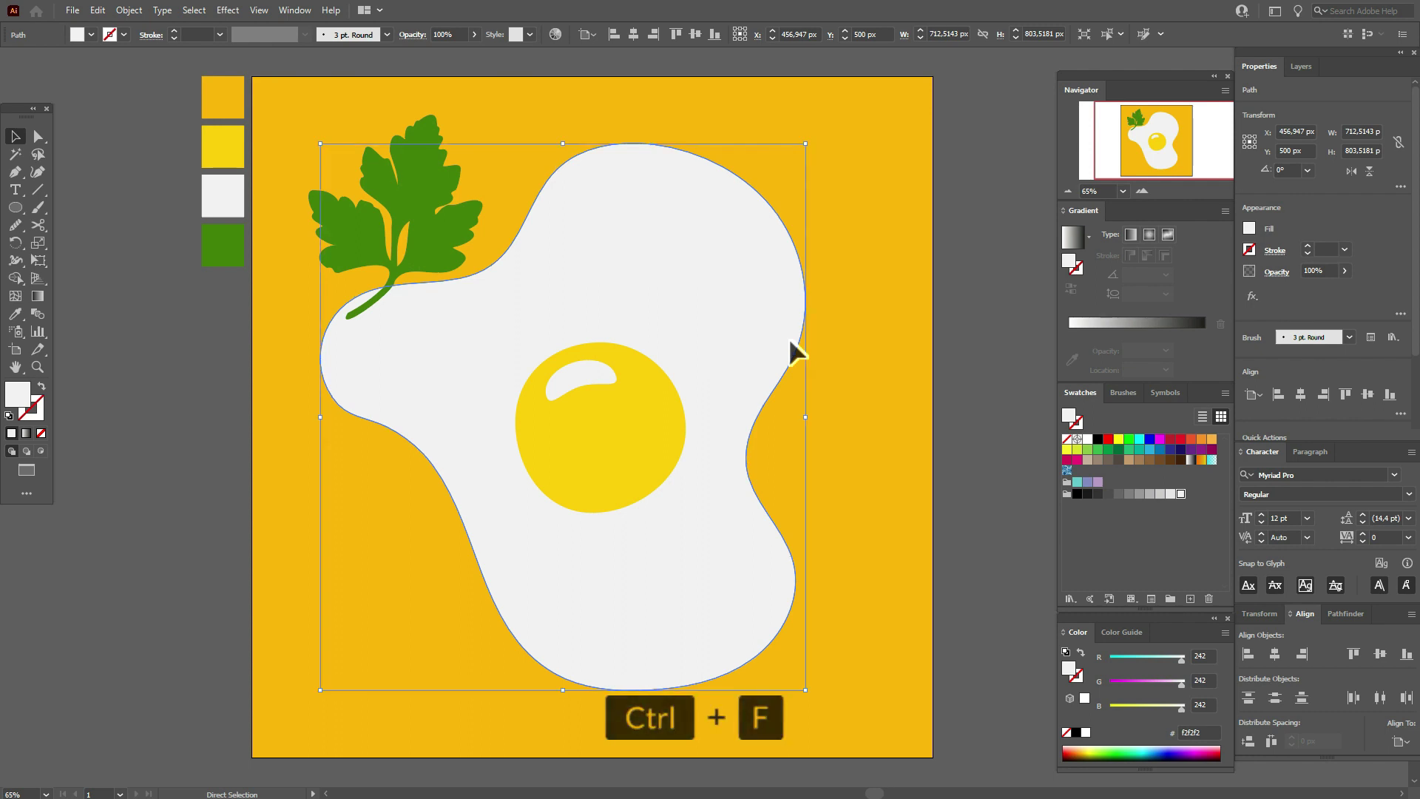
pyautogui.moveTo(764, 350); pyautogui.dragTo(785, 350)
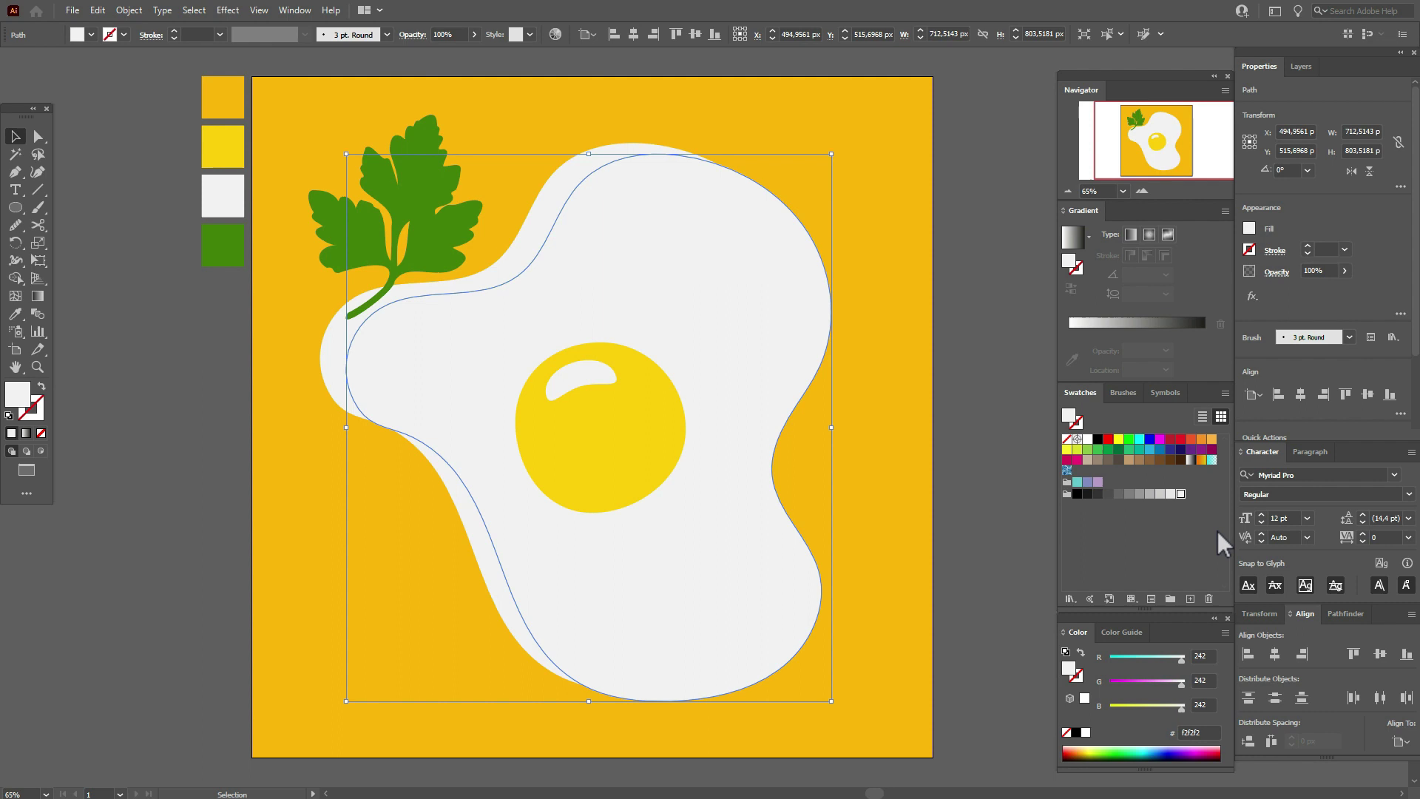
pyautogui.click(1099, 494)
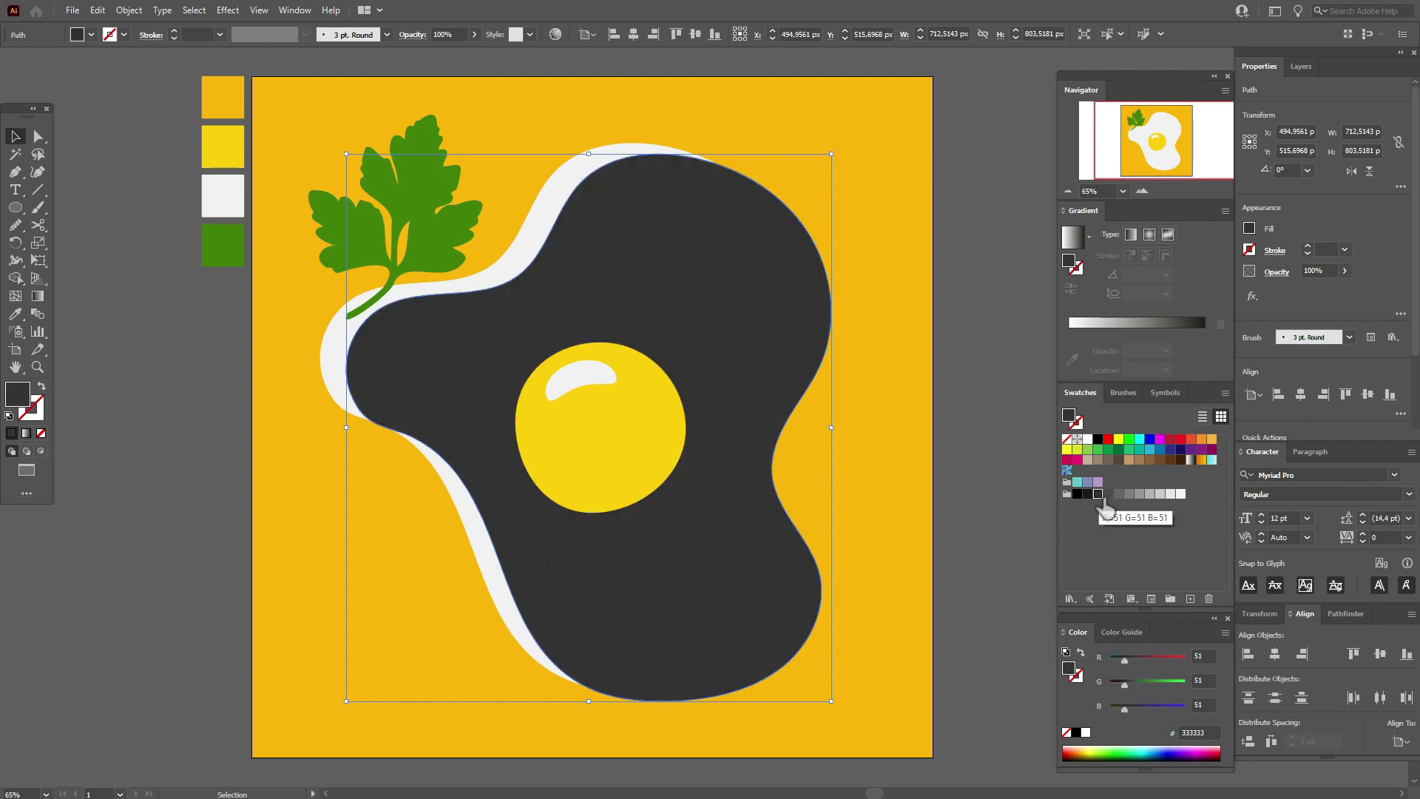
# Send the dark copy to the back so it sits behind the egg white as a shadow.
pyautogui.keyDown('shift'); pyautogui.click(907, 423); pyautogui.keyUp('shift')
pyautogui.rightClick(907, 423)
pyautogui.moveTo(1013, 657)
pyautogui.click(1130, 706)
pyautogui.click(991, 473)
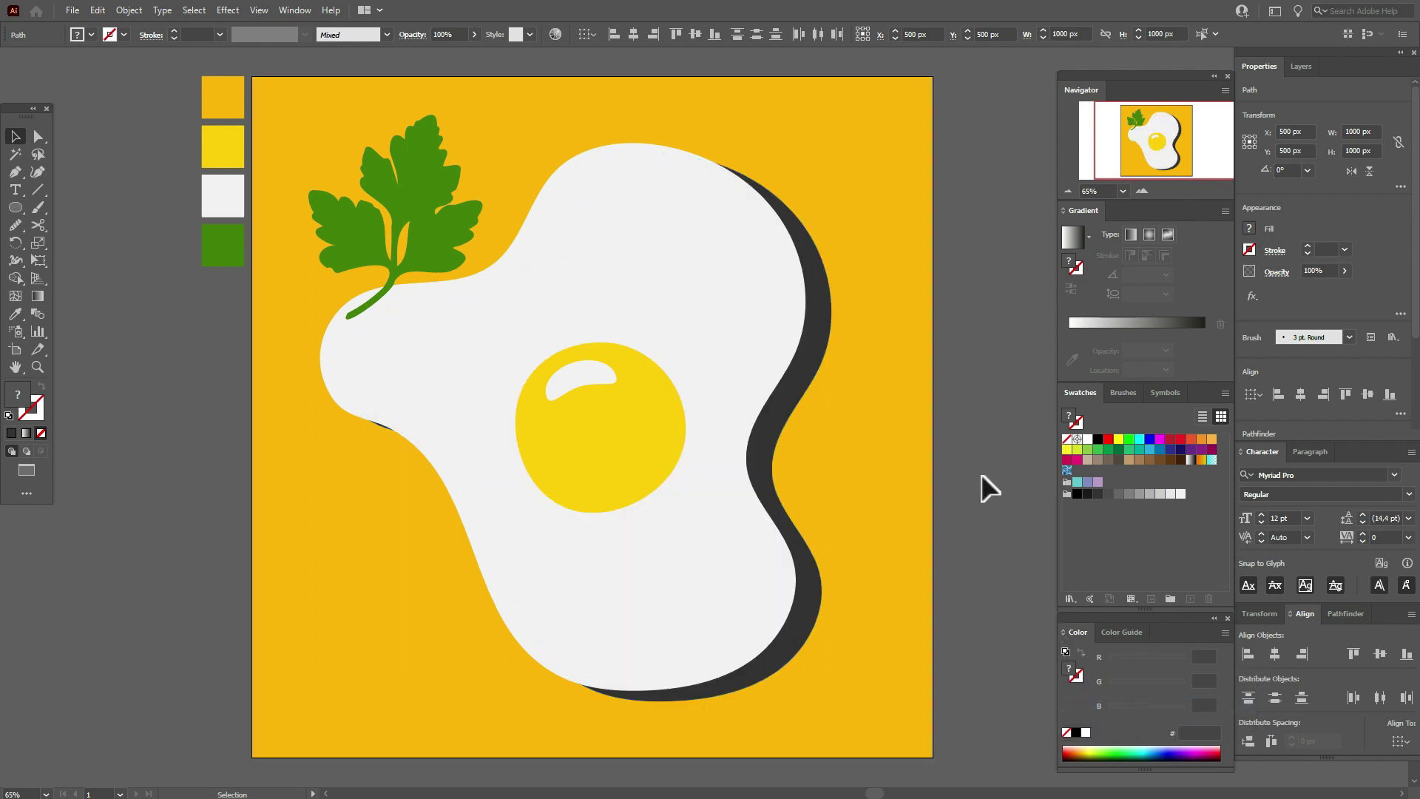
pyautogui.click(816, 364)
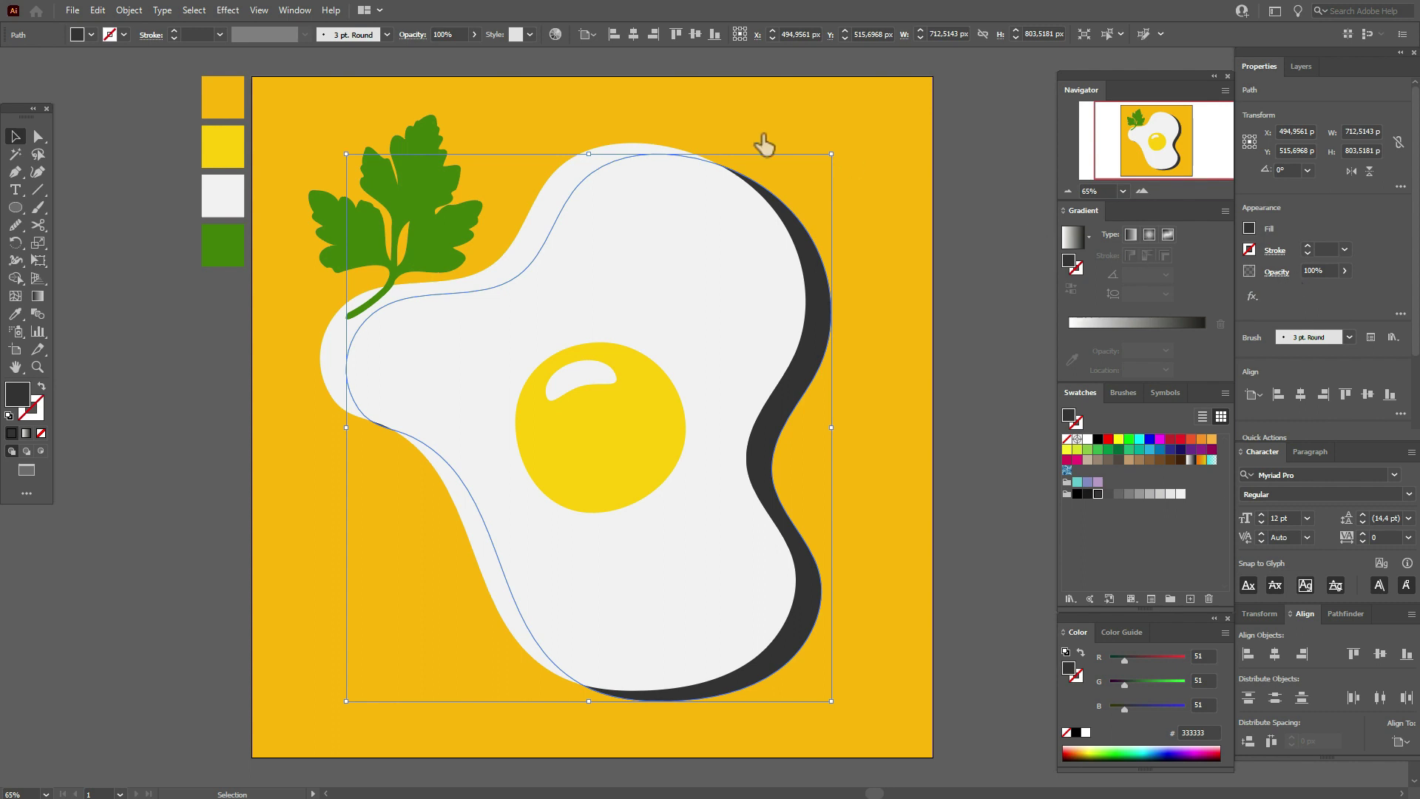
pyautogui.click(131, 12)
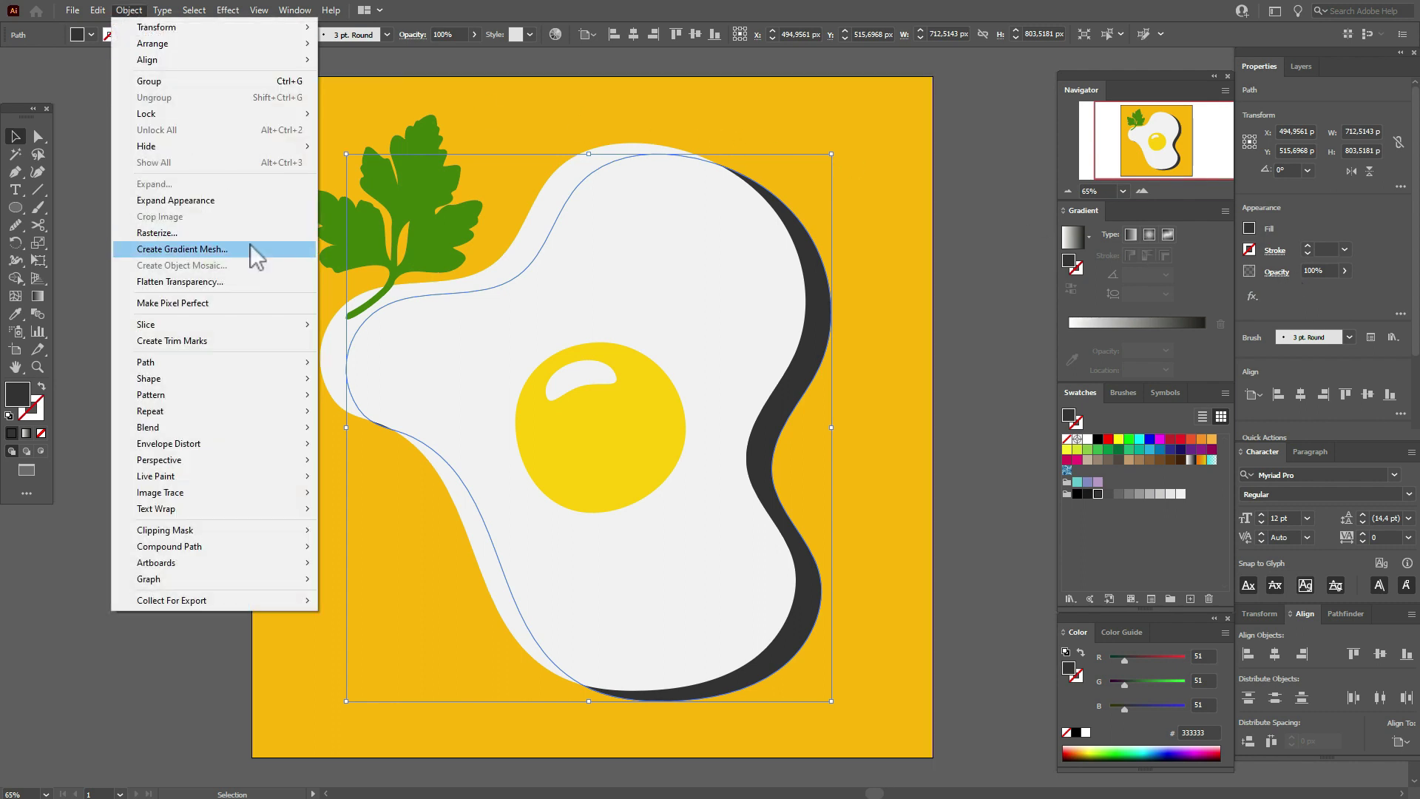
# Convert the shadow into a 5×5 gradient mesh and set its blend mode to Multiply.
pyautogui.click(208, 251)
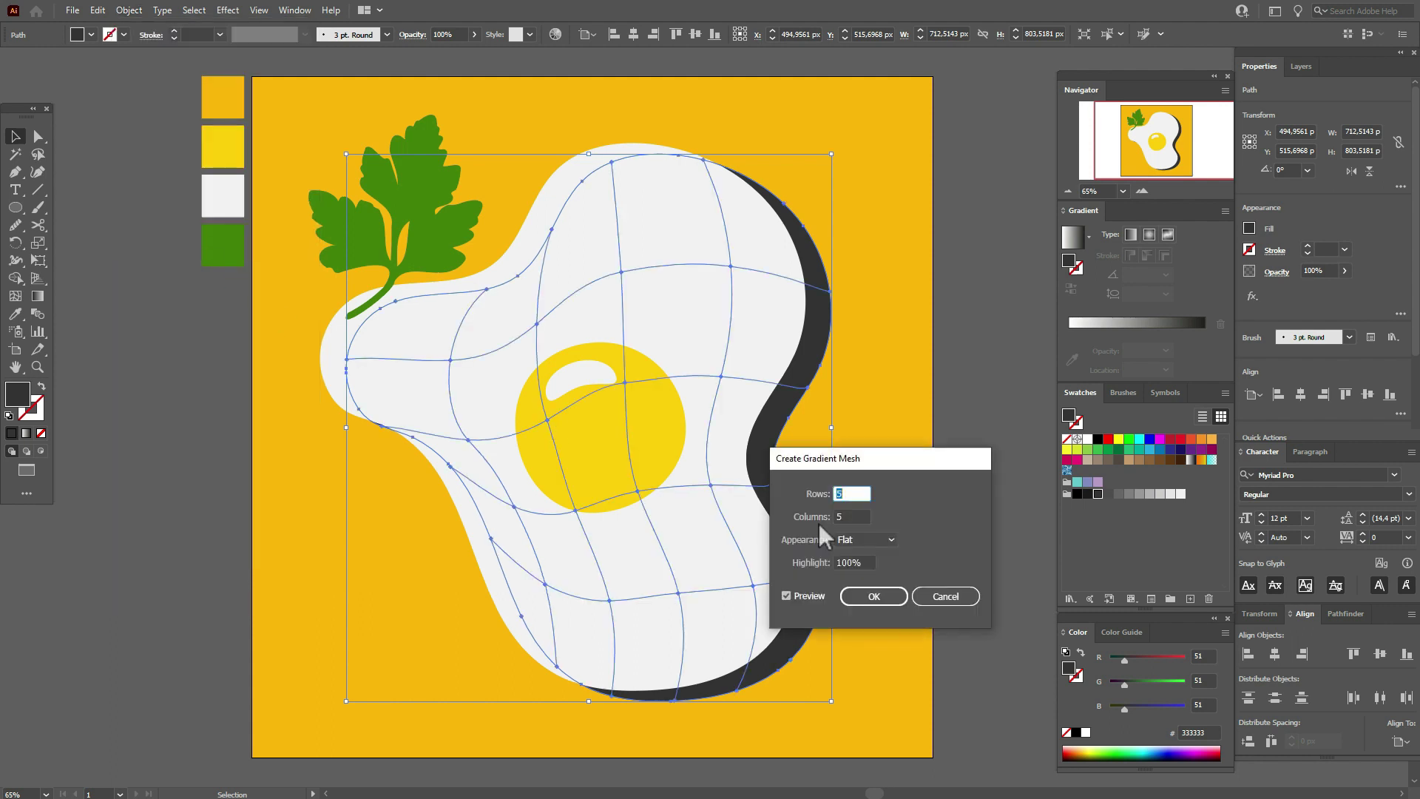
pyautogui.click(858, 593)
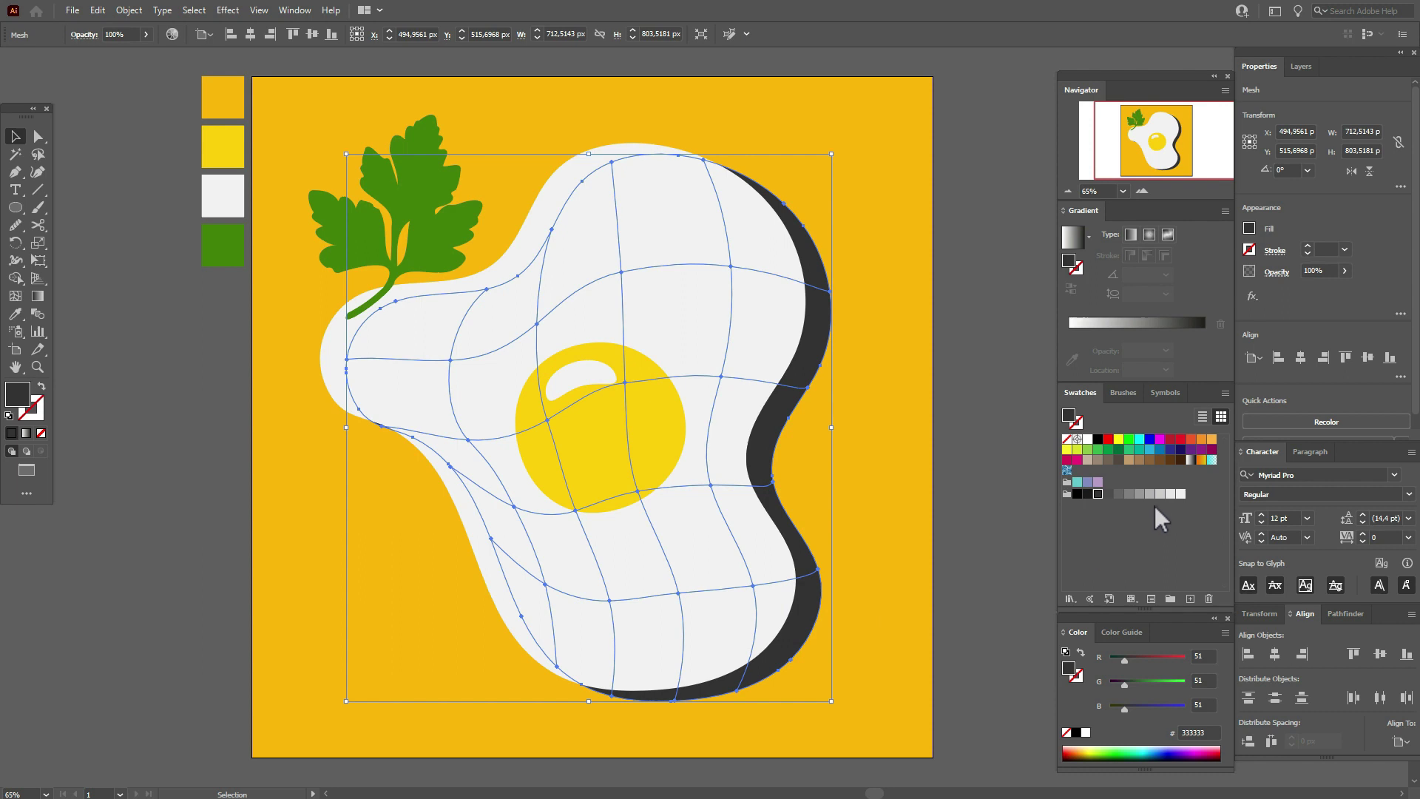
pyautogui.click(1275, 276)
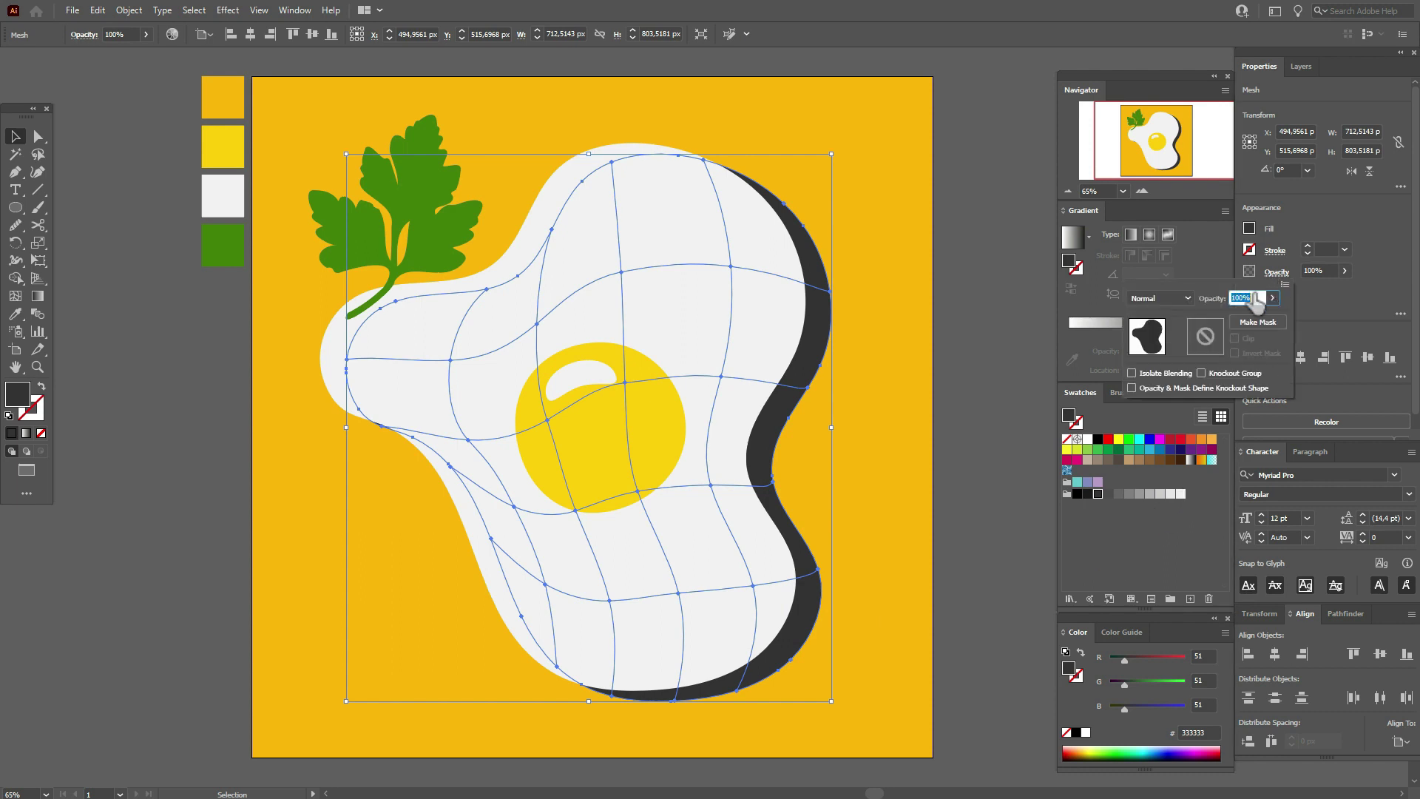
pyautogui.click(1158, 298)
pyautogui.click(1161, 357)
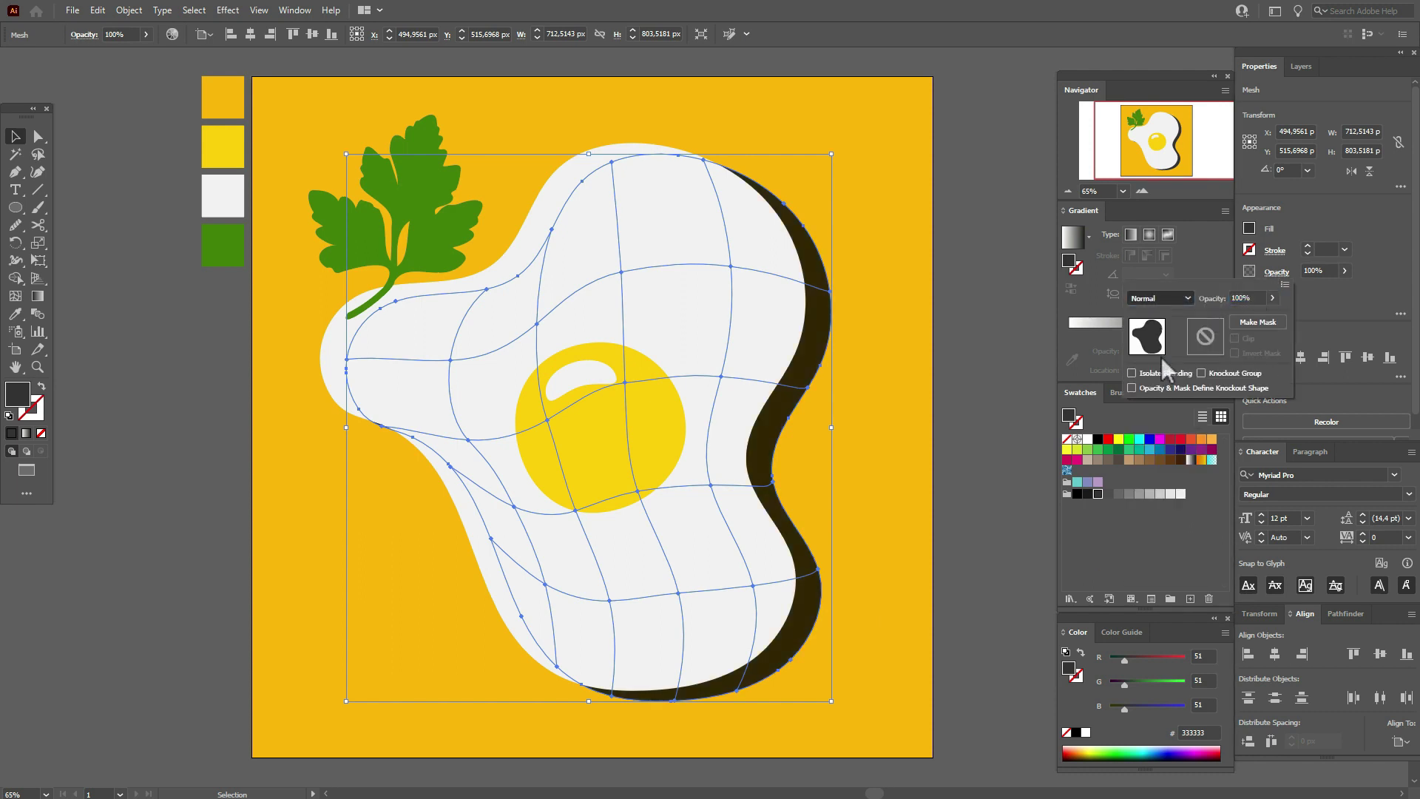
pyautogui.click(996, 340)
pyautogui.click(997, 340)
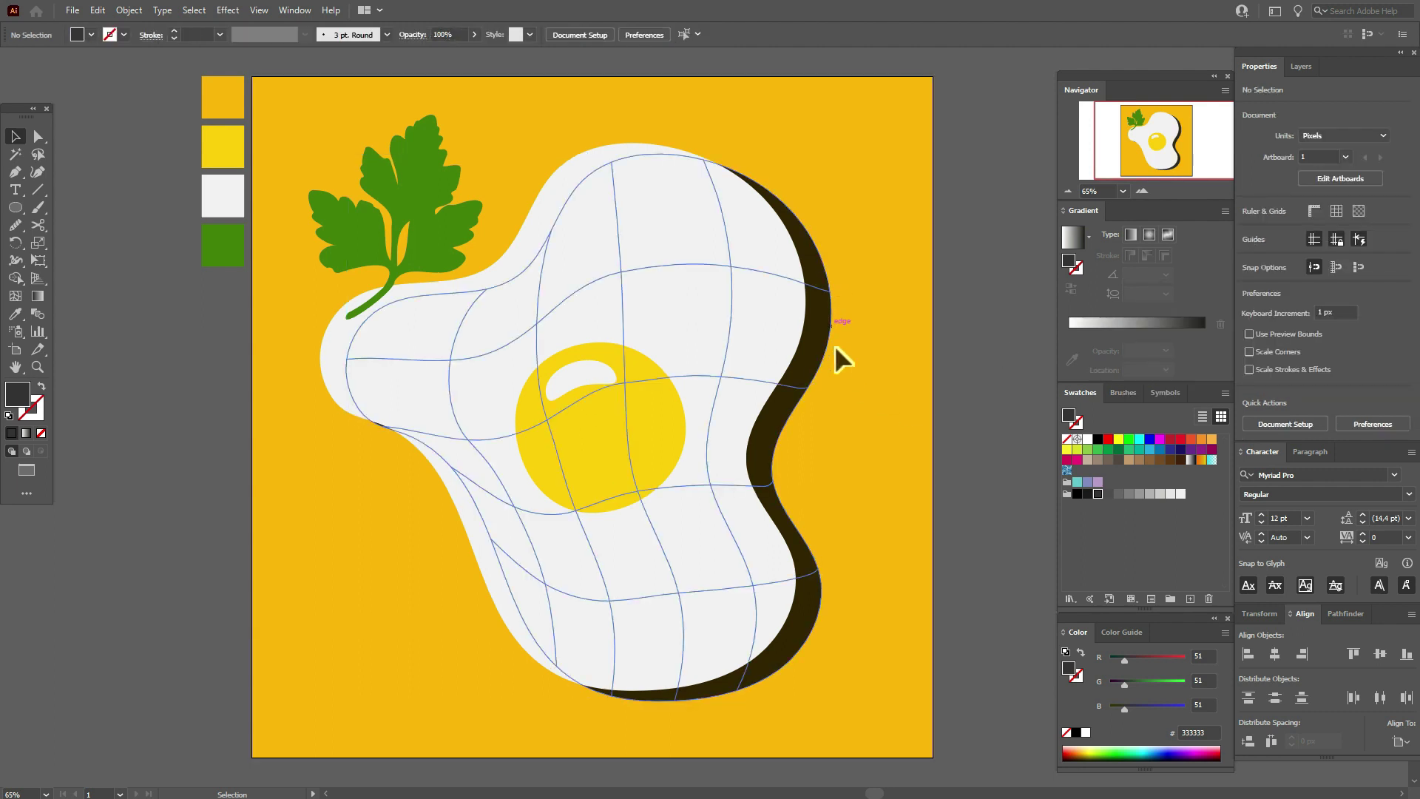
pyautogui.click(828, 309)
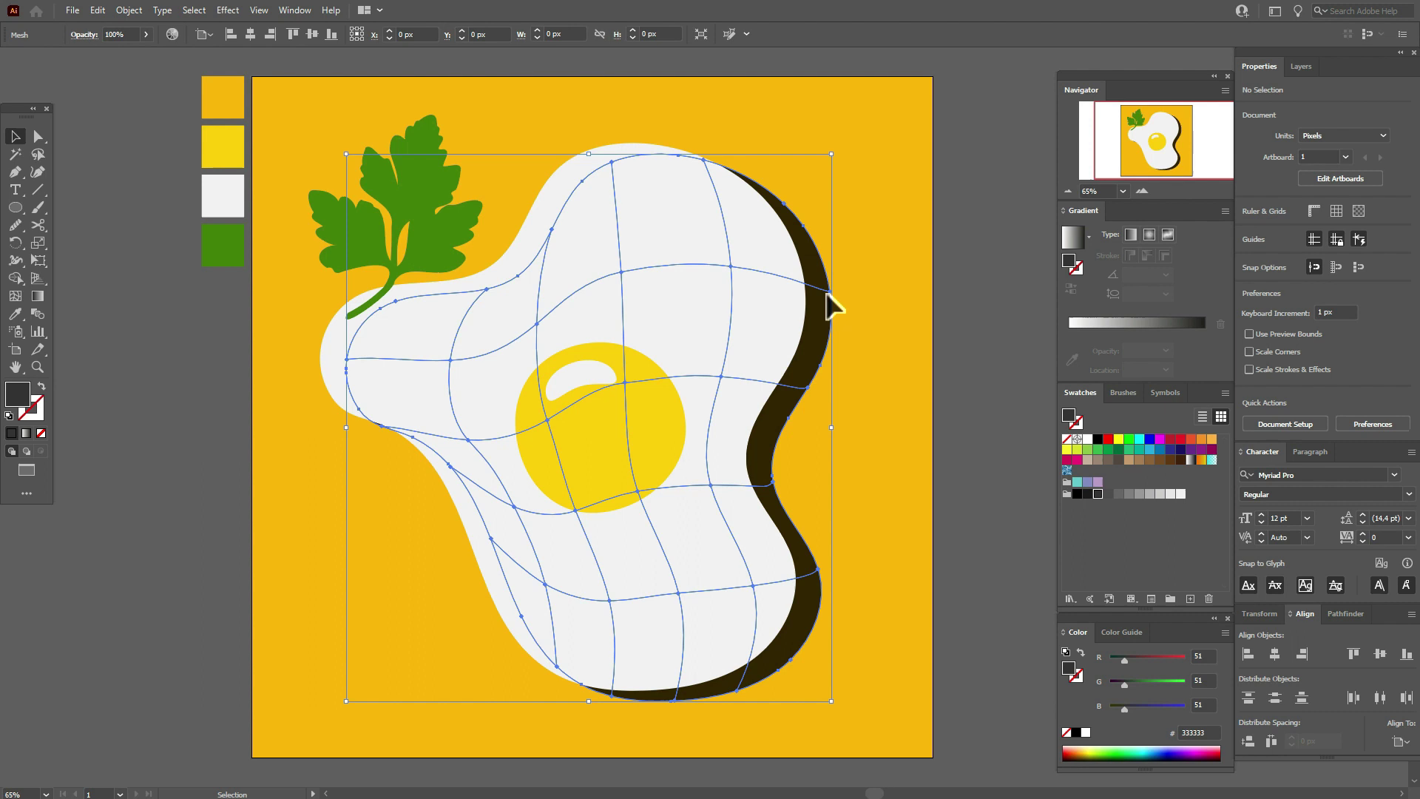
# Recolour the shadow mesh points with yellow R=240 G=198 B=63 and white so it fades softly.
pyautogui.moveTo(1088, 442); pyautogui.dragTo(849, 320)
pyautogui.moveTo(1091, 448); pyautogui.dragTo(814, 393)
pyautogui.moveTo(1096, 456); pyautogui.dragTo(775, 490)
pyautogui.moveTo(1095, 449); pyautogui.dragTo(818, 570)
pyautogui.moveTo(1099, 449); pyautogui.dragTo(738, 691)
pyautogui.moveTo(1077, 459); pyautogui.dragTo(792, 703)
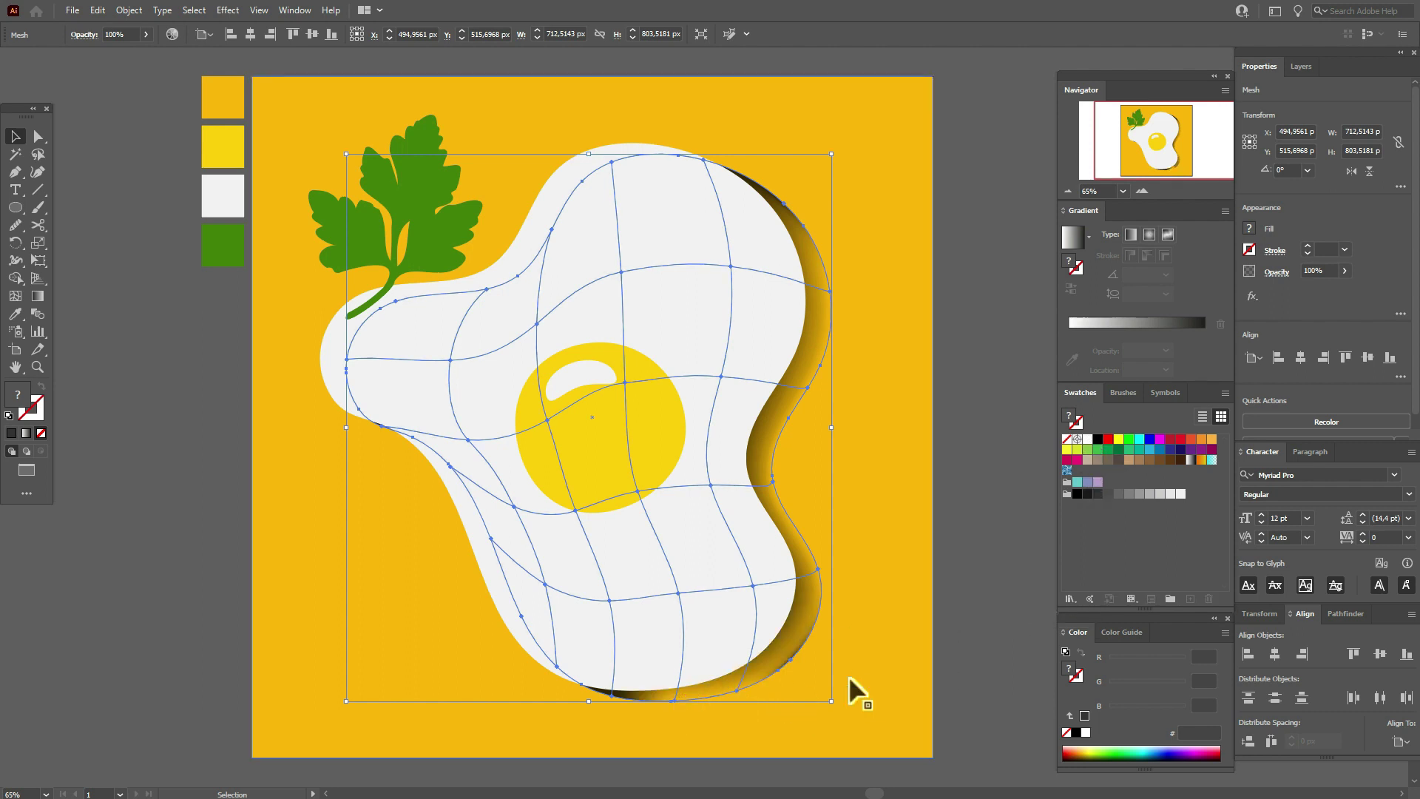
pyautogui.moveTo(1093, 441); pyautogui.dragTo(612, 698)
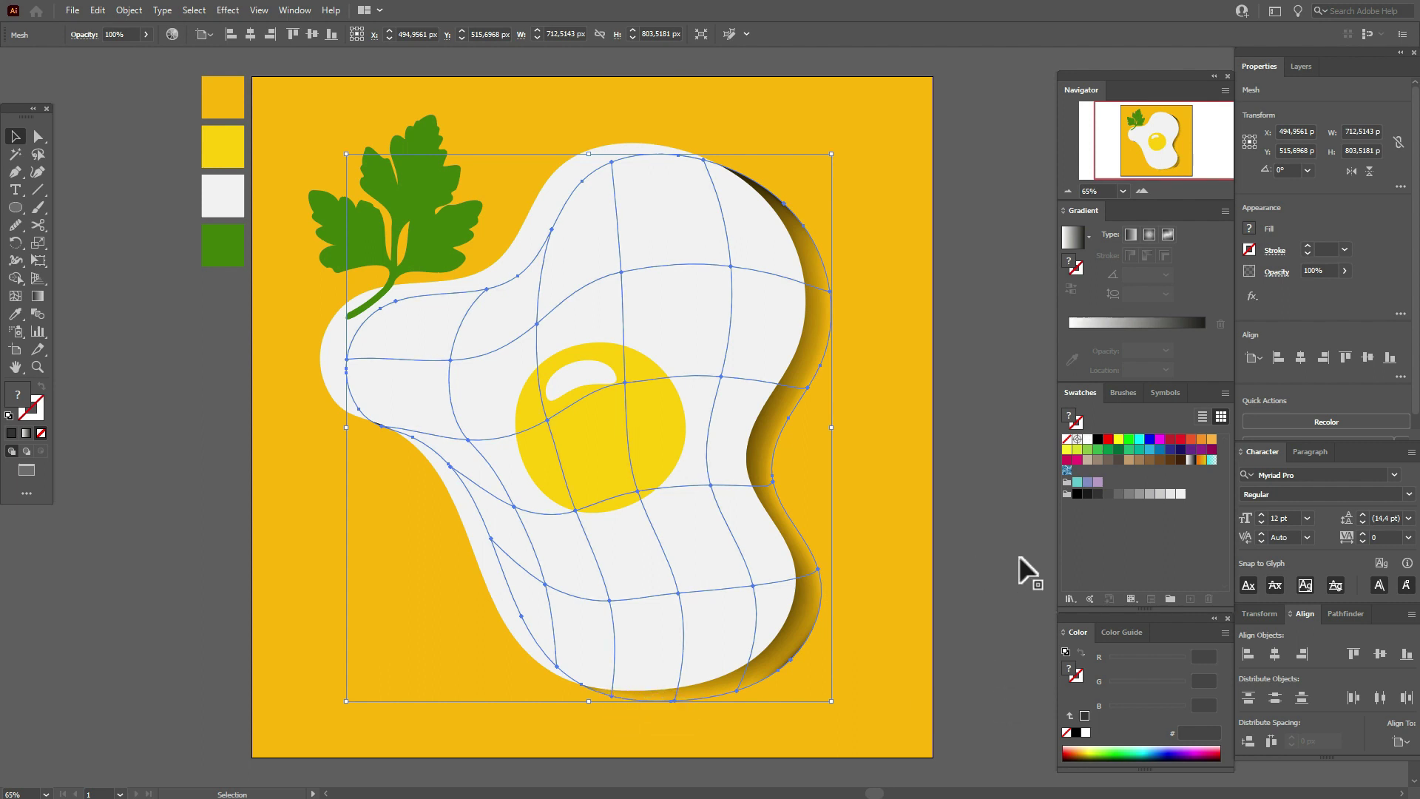
pyautogui.moveTo(1090, 441); pyautogui.dragTo(799, 673)
pyautogui.moveTo(1090, 442); pyautogui.dragTo(783, 202)
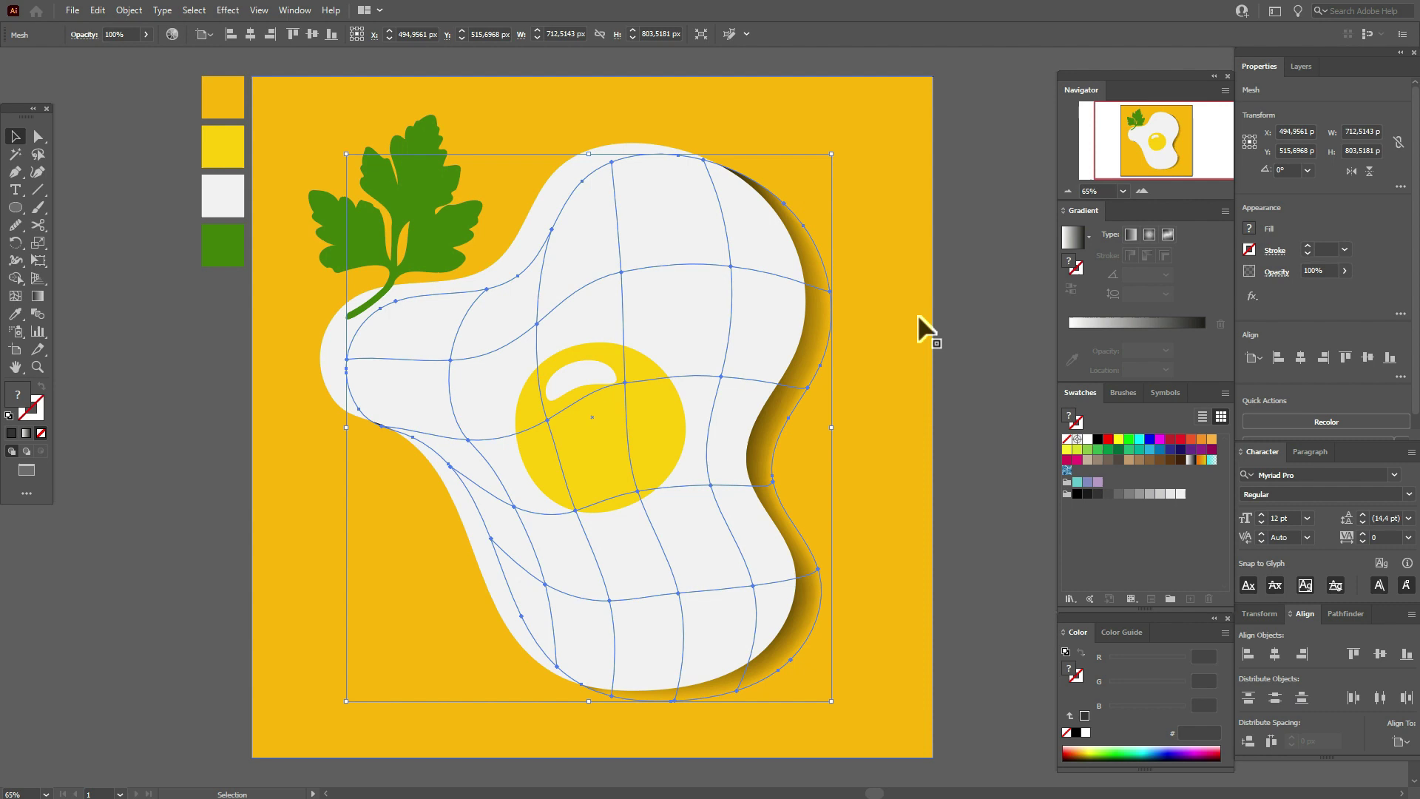
# Narrow the shadow mesh from both sides to about 670 px wide.
pyautogui.click(1002, 338)
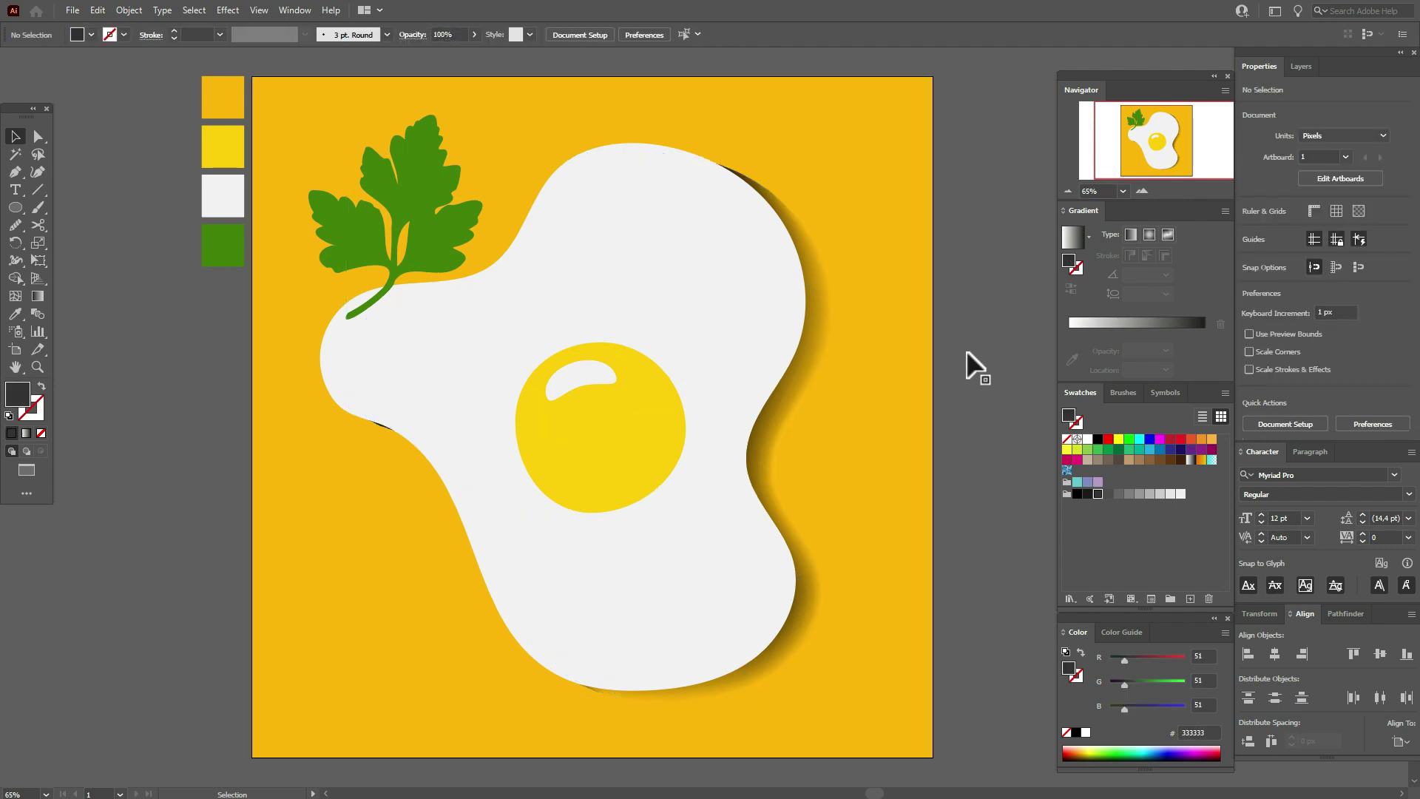
pyautogui.click(815, 351)
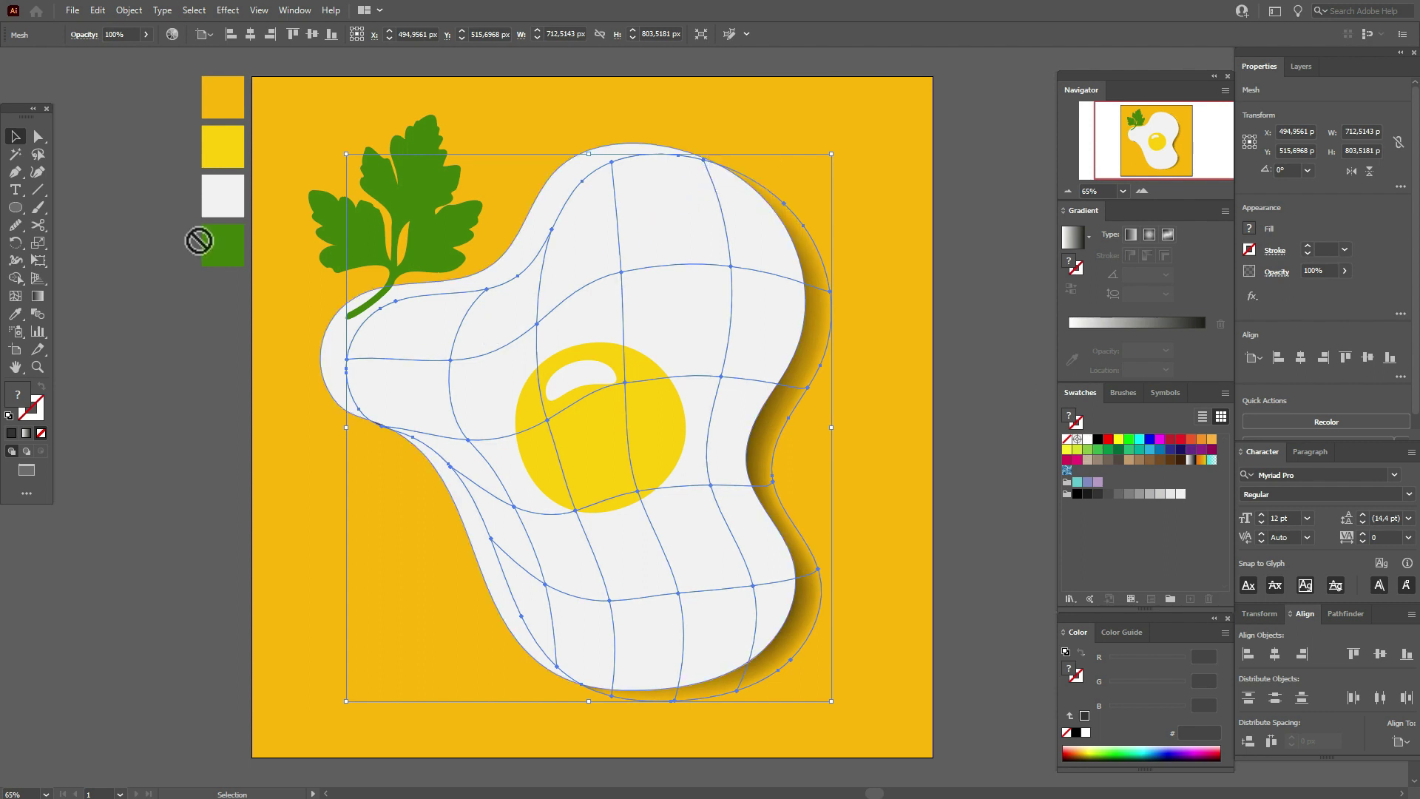
pyautogui.moveTo(354, 436); pyautogui.dragTo(368, 437)
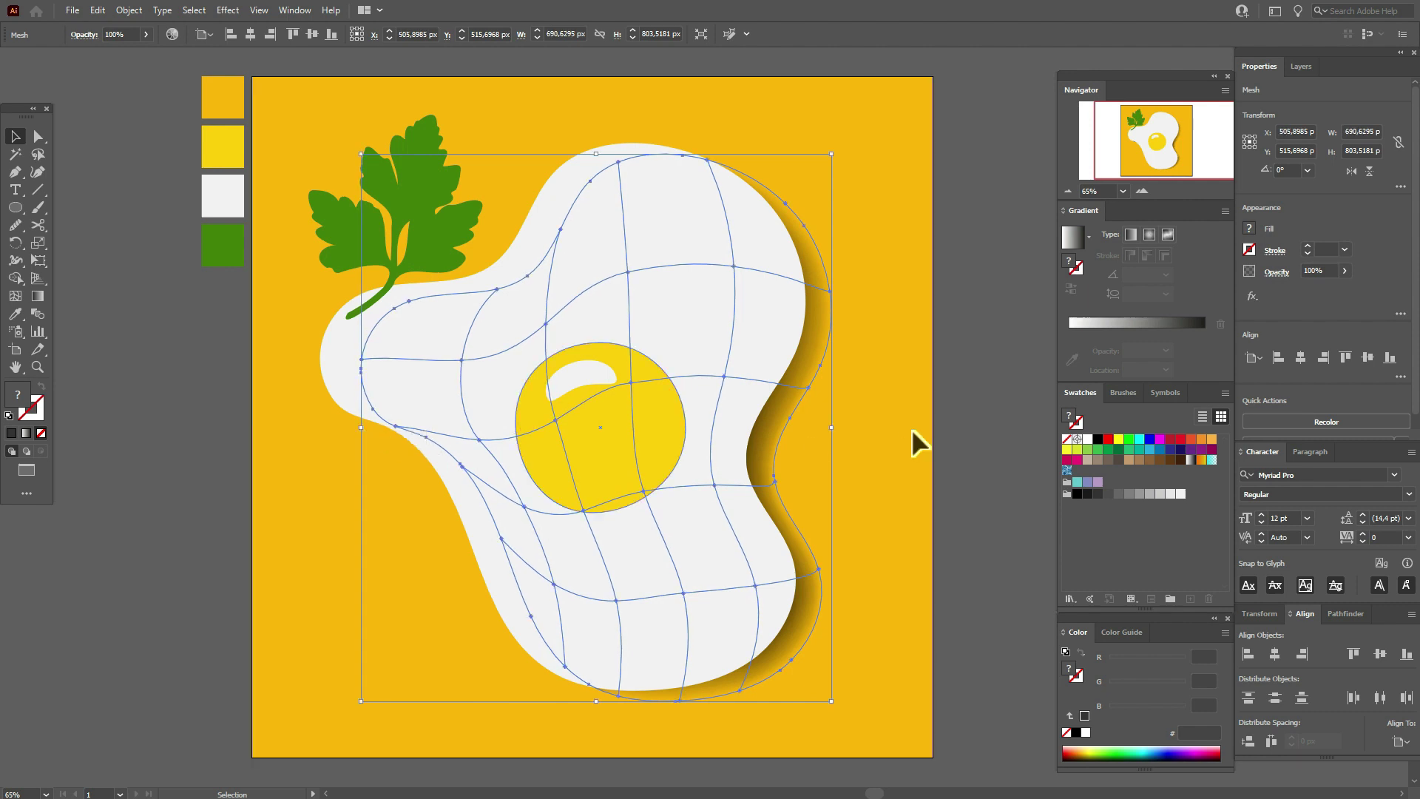
pyautogui.moveTo(831, 427)
pyautogui.mouseDown()
pyautogui.moveTo(781, 422)
pyautogui.moveTo(830, 432)
pyautogui.mouseUp()
pyautogui.click(967, 428)
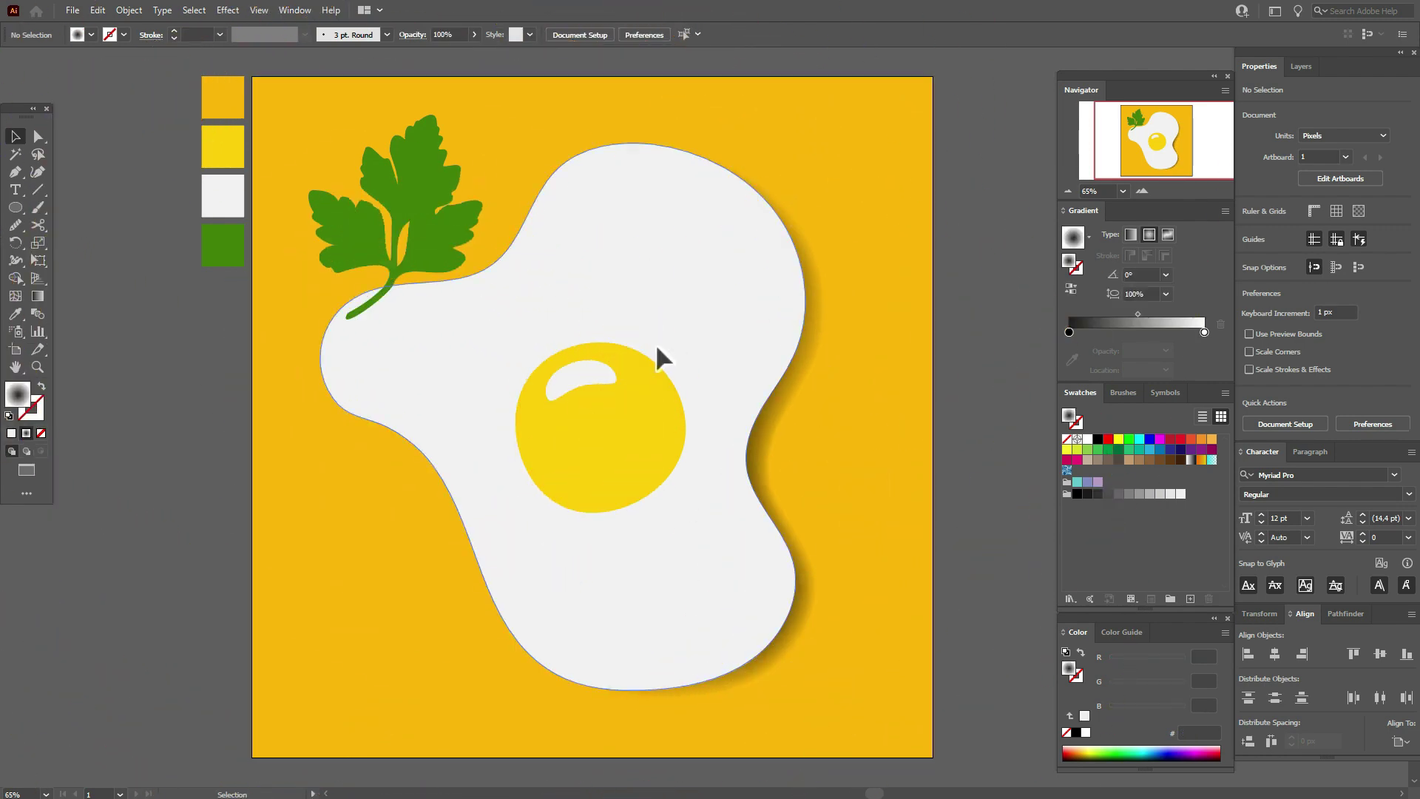
# Duplicate the yolk, offset the copy down-right and fill it with a radial gradient.
pyautogui.click(656, 358)
pyautogui.click(637, 463)
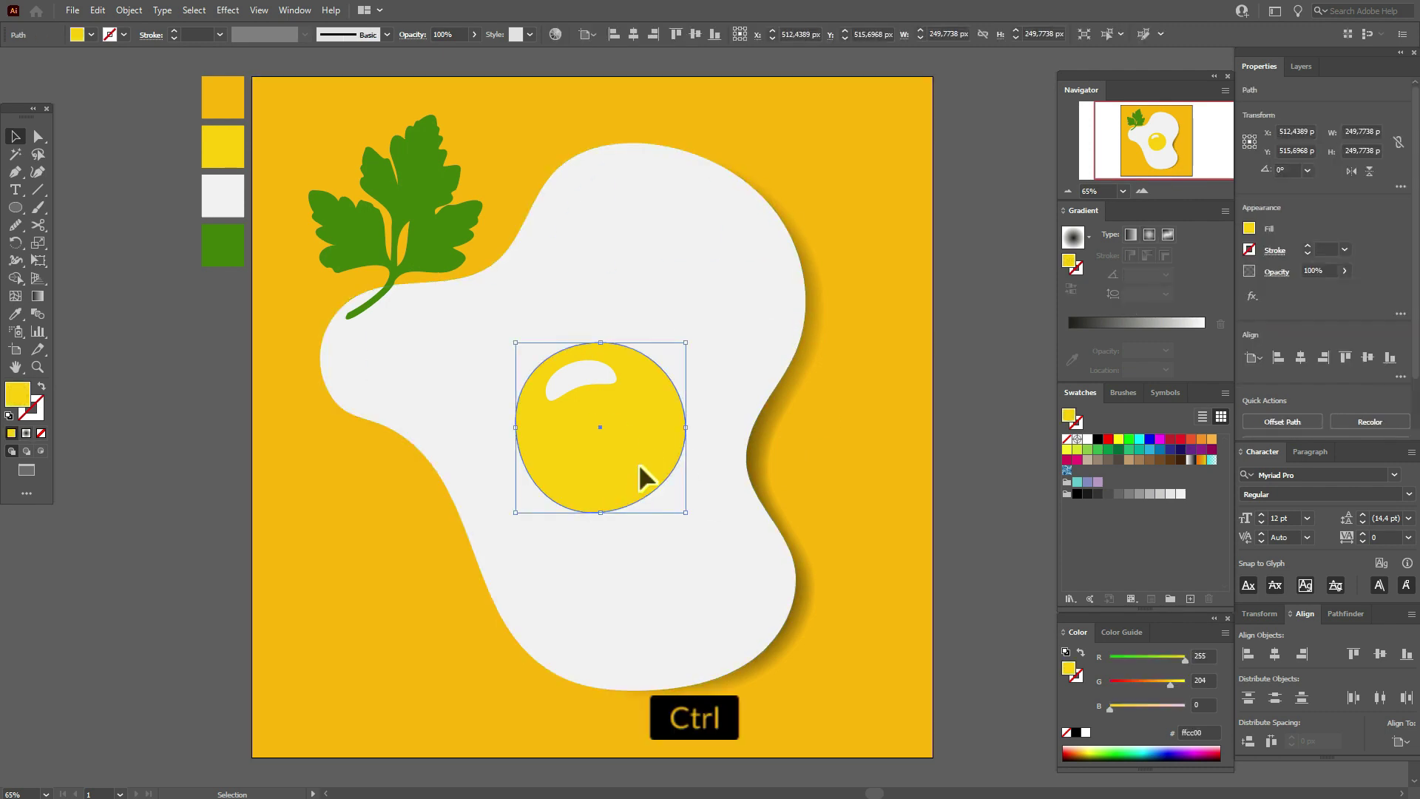
pyautogui.hotkey('ctrl', 'c')
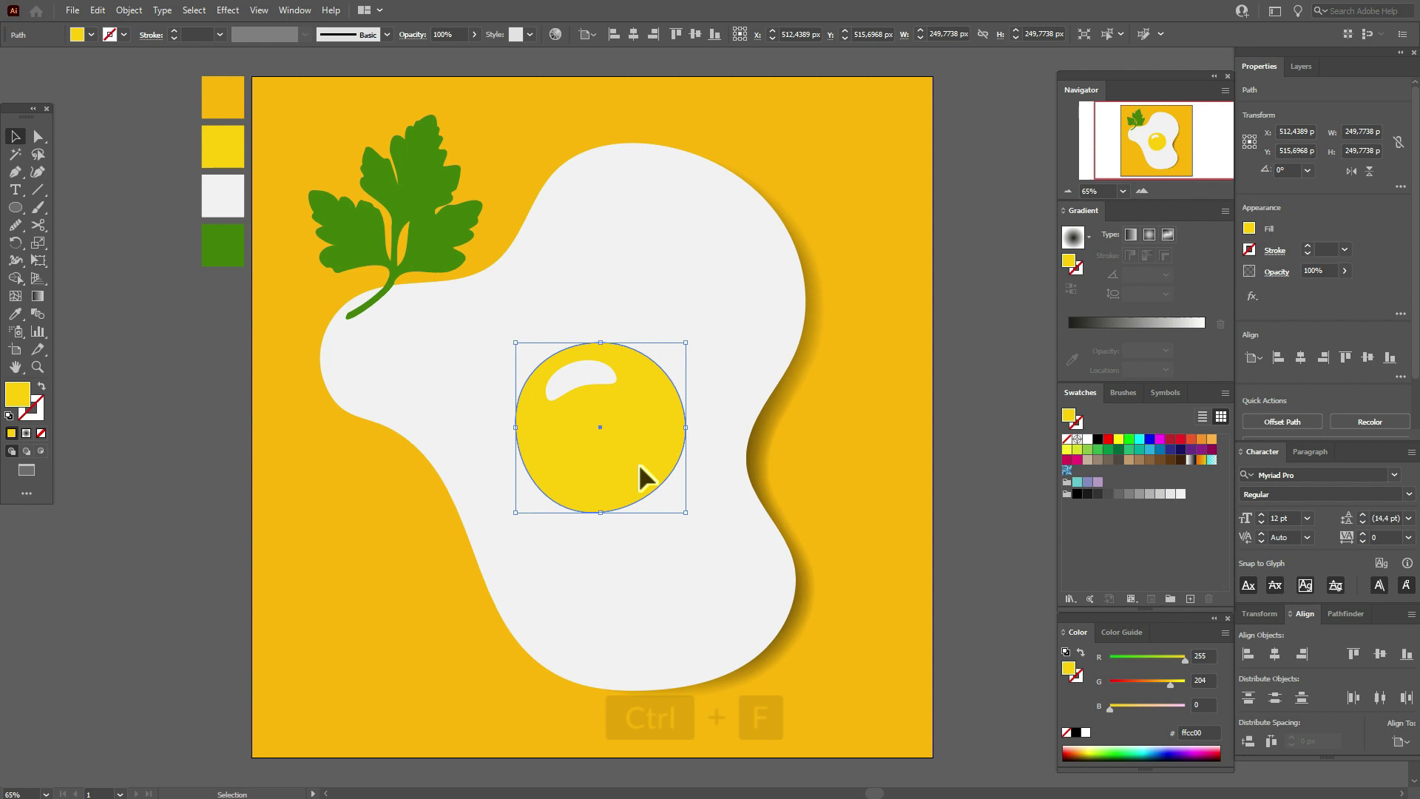
pyautogui.moveTo(637, 463); pyautogui.dragTo(663, 477)
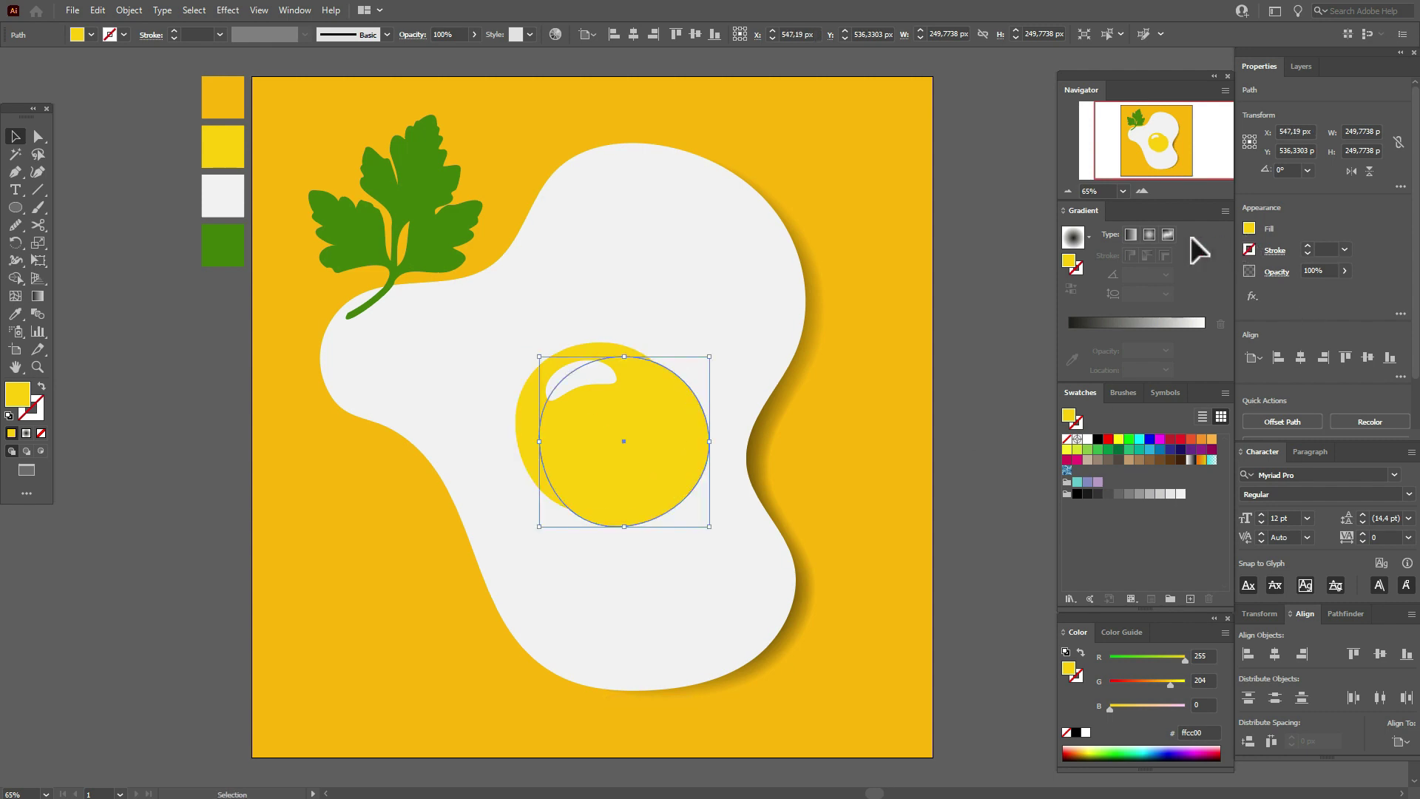
pyautogui.click(1151, 232)
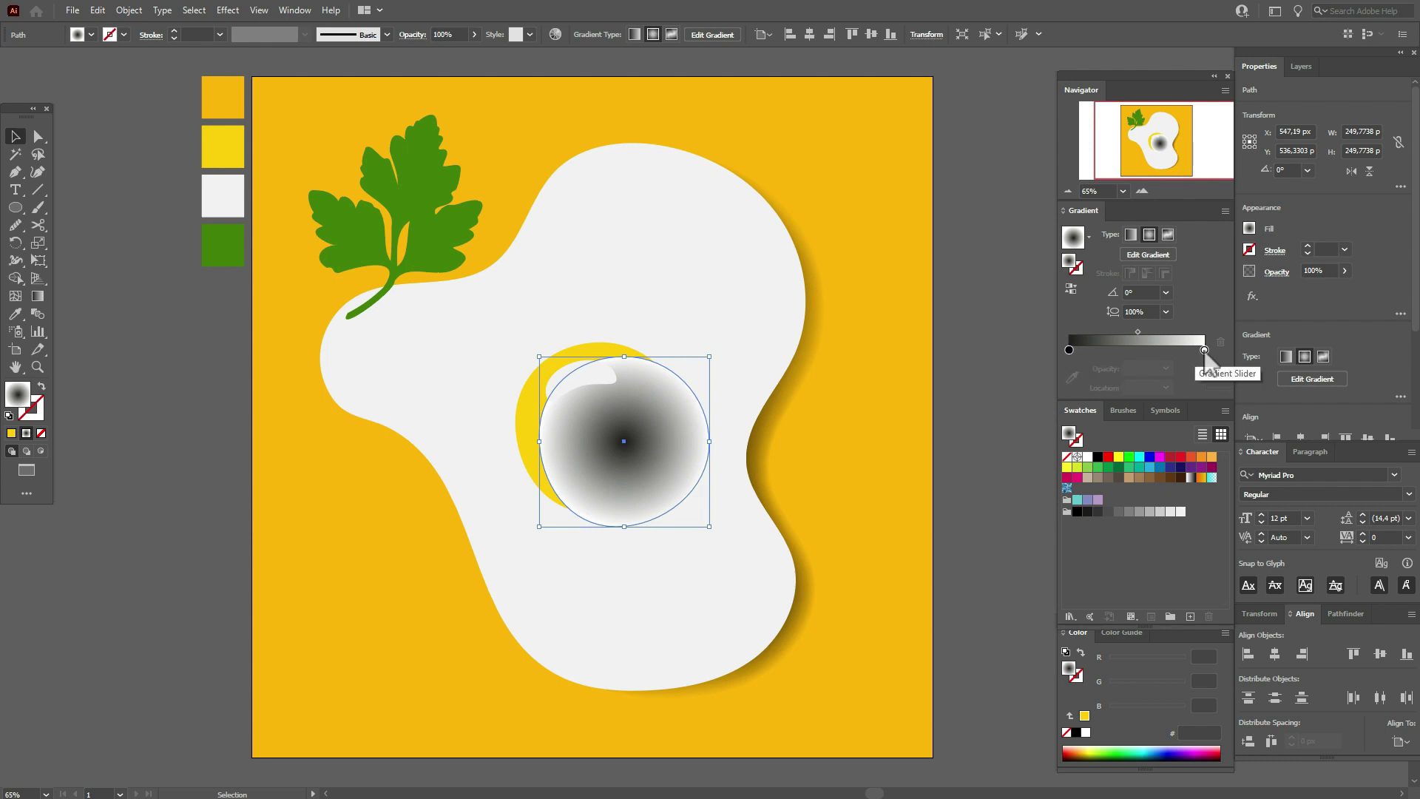
# Set the gradient copy's blend mode to Multiply so it shades the yolk.
pyautogui.click(1277, 273)
pyautogui.click(1179, 298)
pyautogui.click(1158, 350)
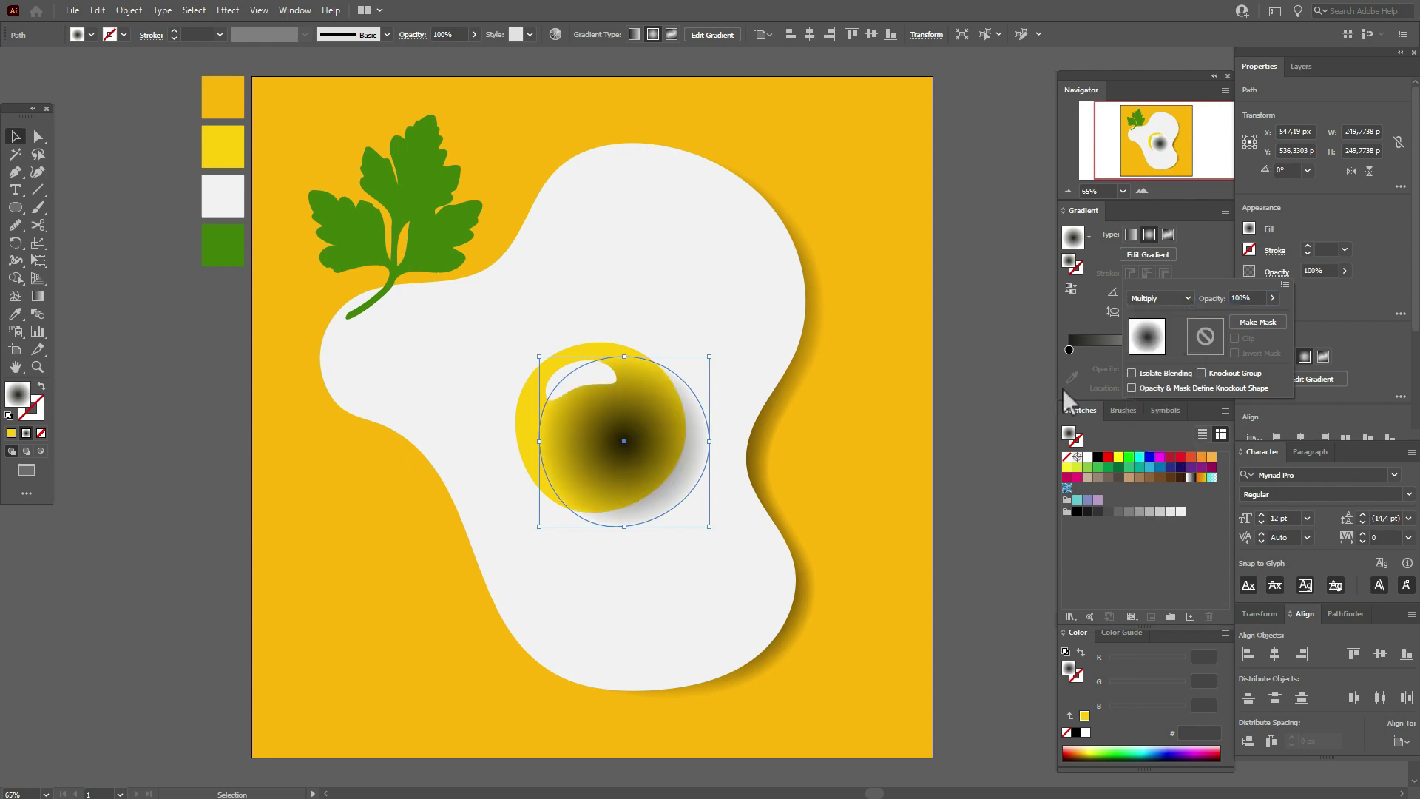
pyautogui.click(1017, 402)
pyautogui.click(1016, 402)
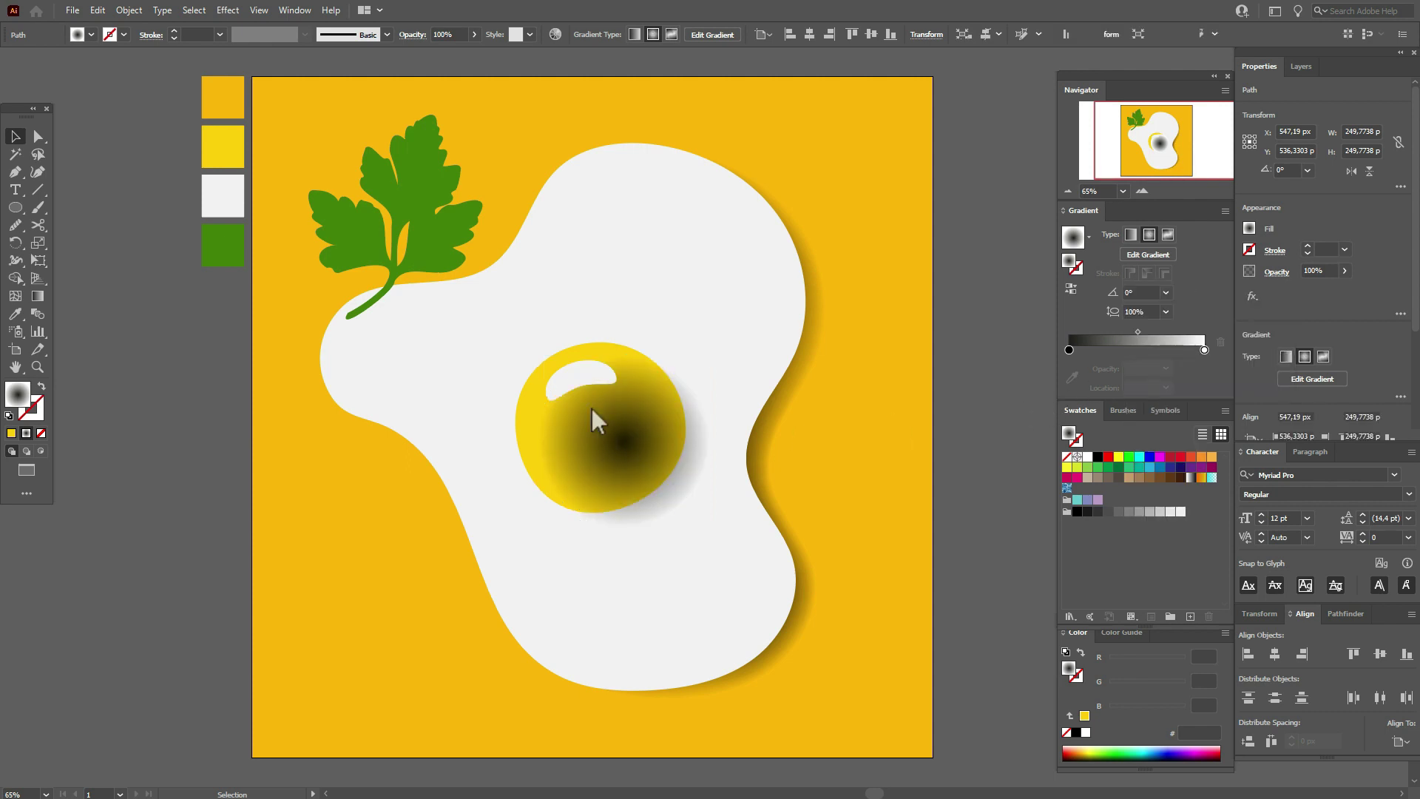
pyautogui.click(555, 377)
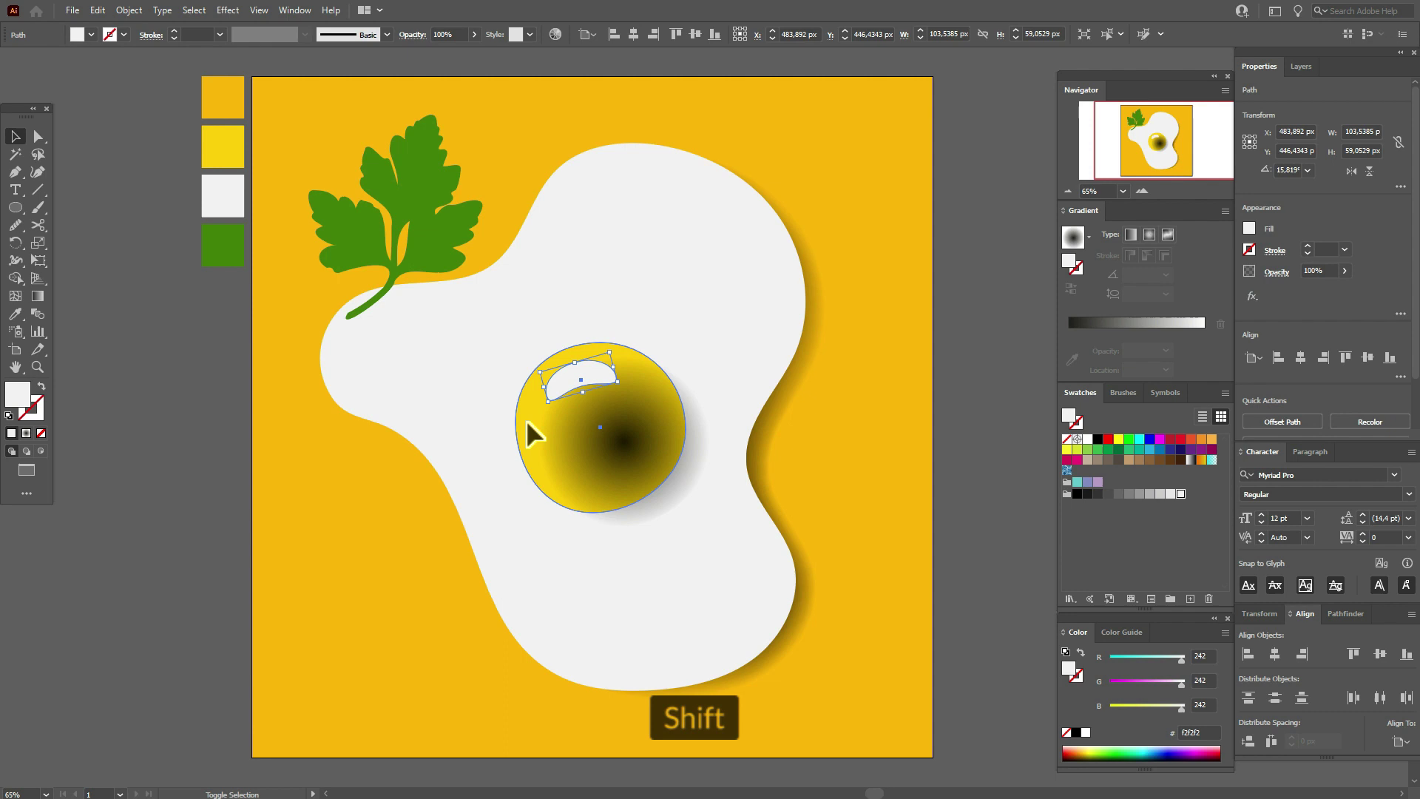
# Bring the yolk and white highlight in front of the gradient circle.
pyautogui.keyDown('shift'); pyautogui.click(530, 420); pyautogui.keyUp('shift')
pyautogui.rightClick(543, 422)
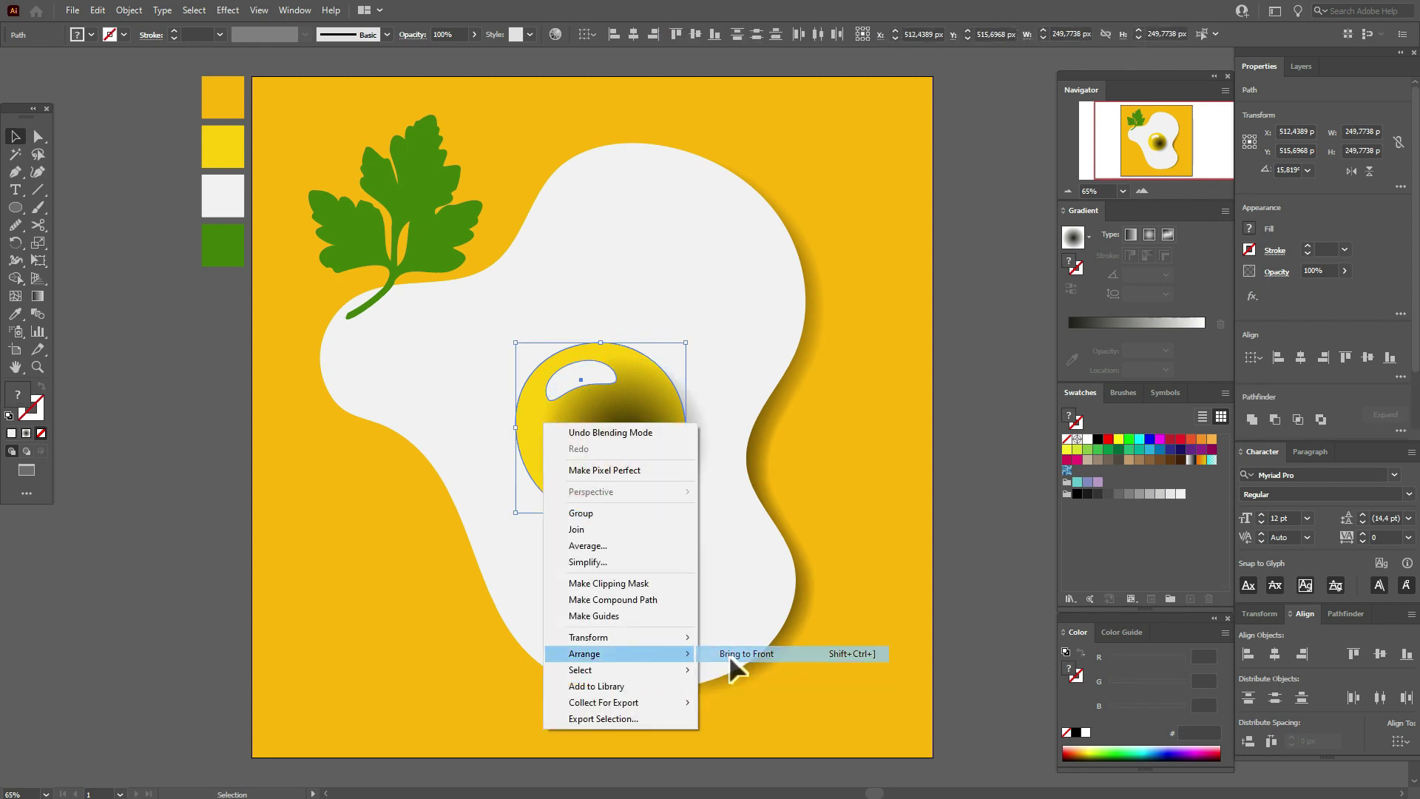
pyautogui.click(729, 656)
pyautogui.click(974, 468)
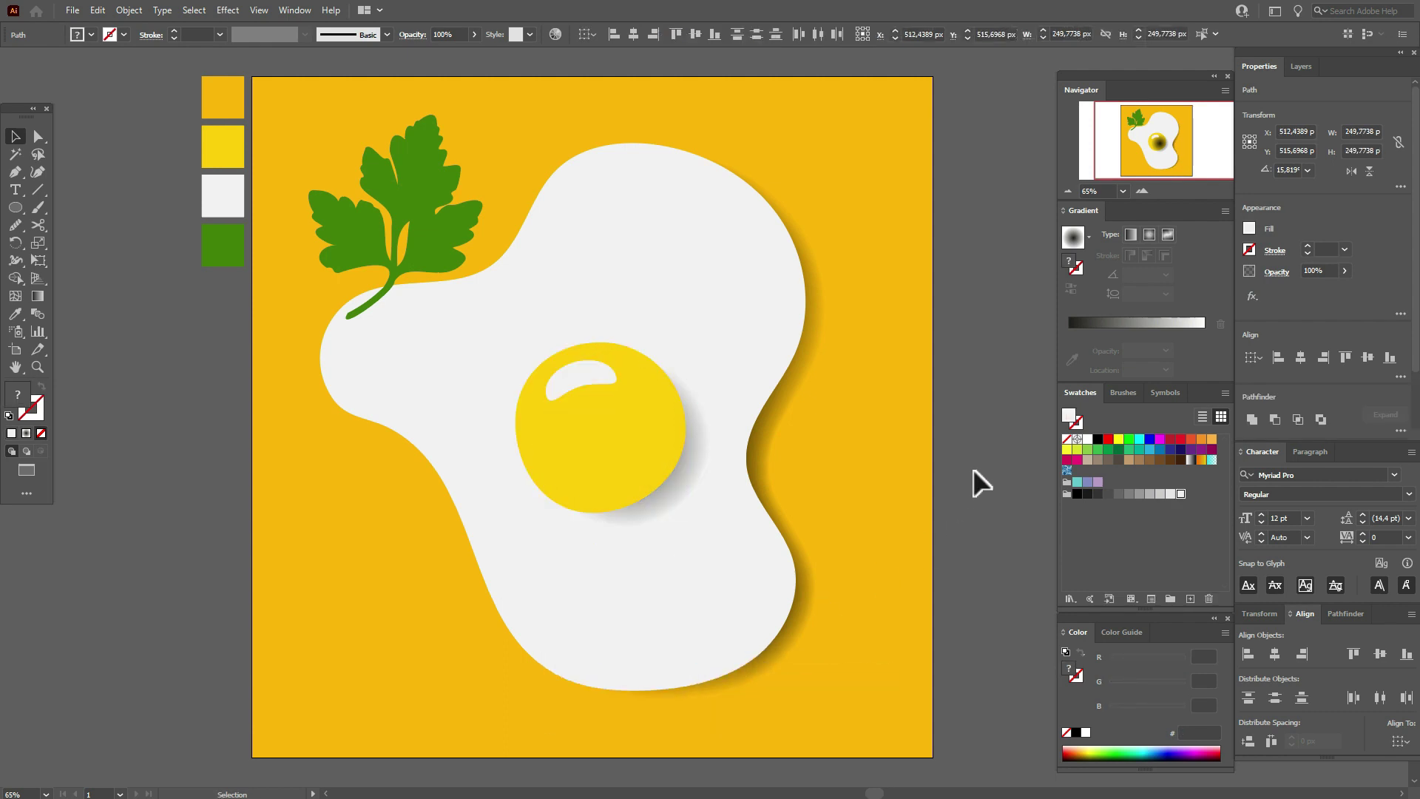
# Move, stretch, rotate about 45° and enlarge the shadow circle to about 330 px.
pyautogui.click(689, 491)
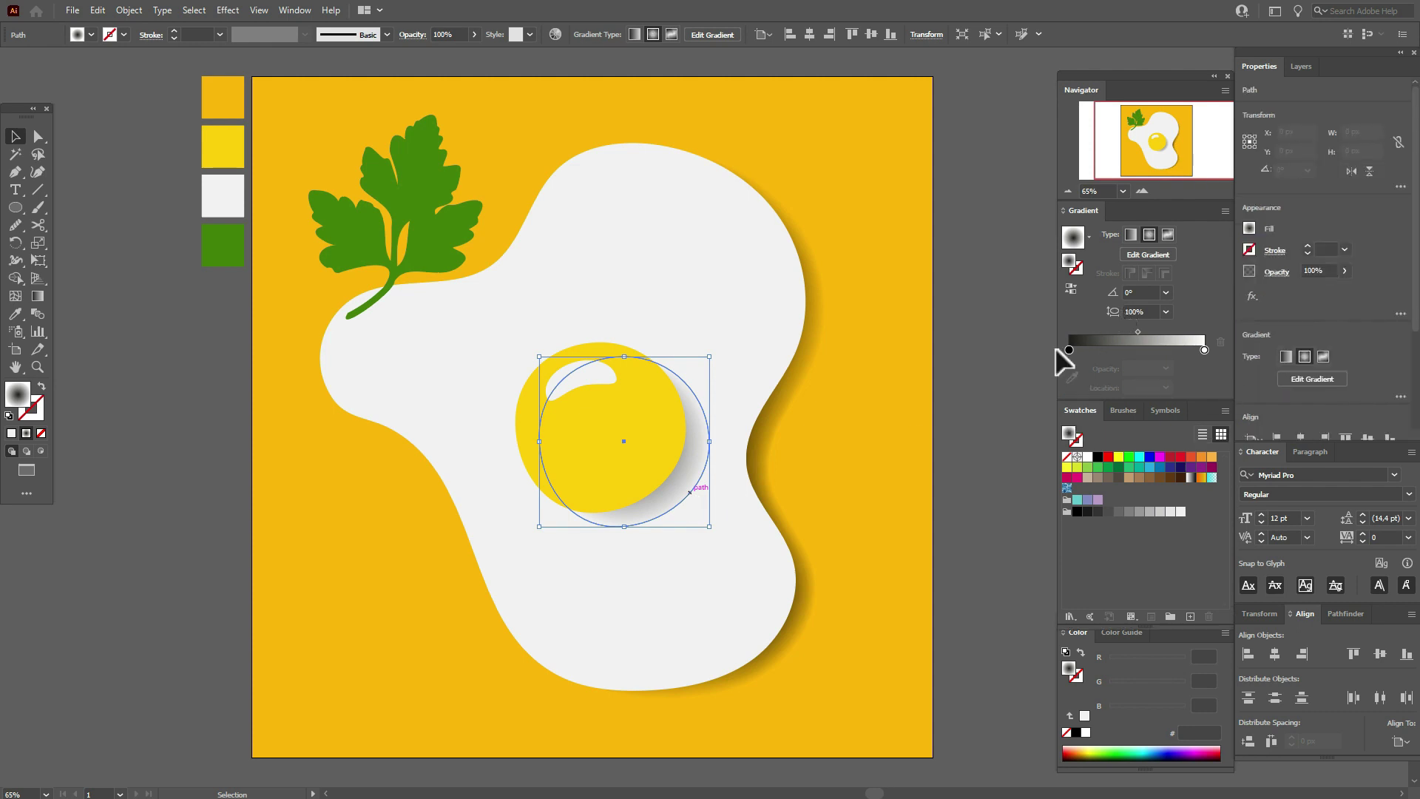
pyautogui.moveTo(1068, 350); pyautogui.dragTo(1137, 339)
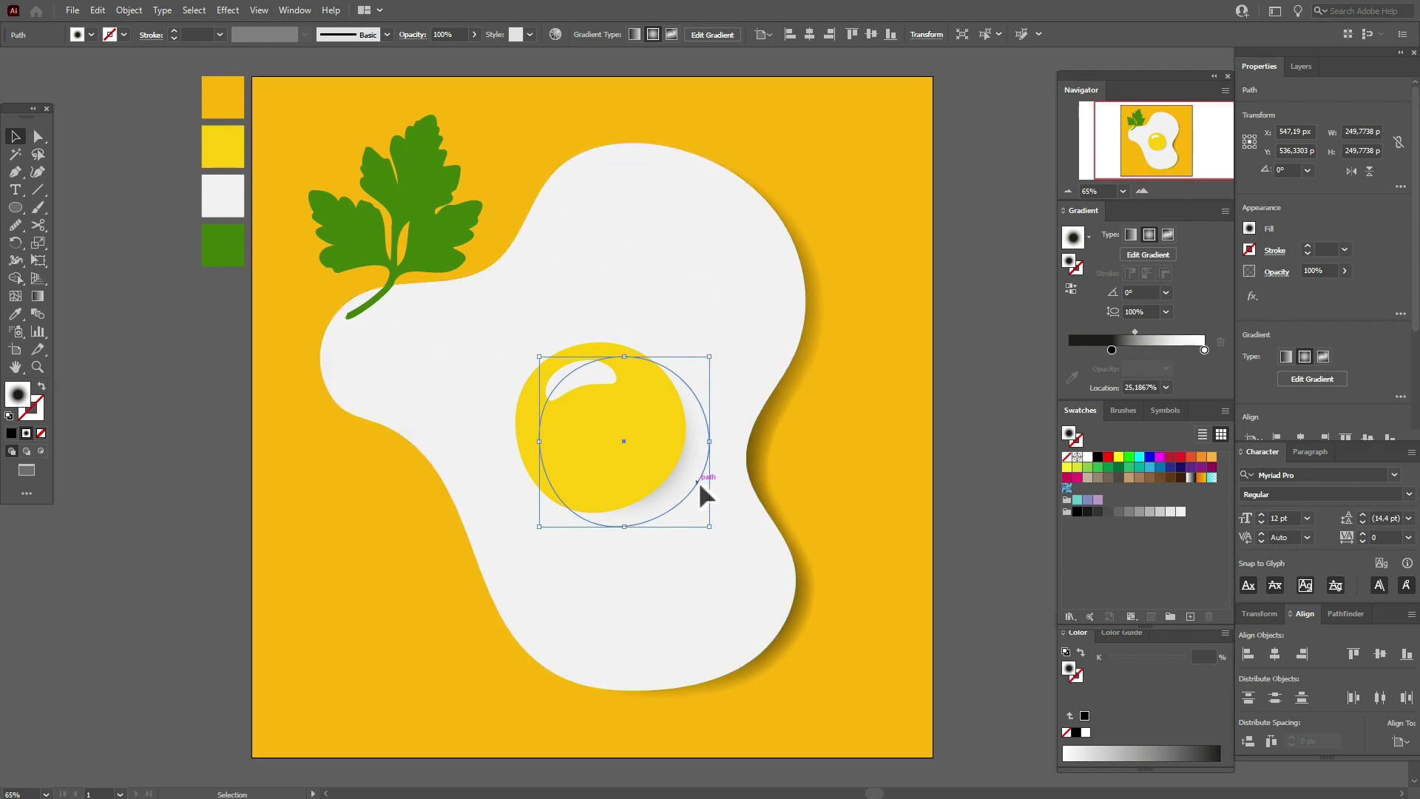
pyautogui.moveTo(701, 482); pyautogui.dragTo(713, 492)
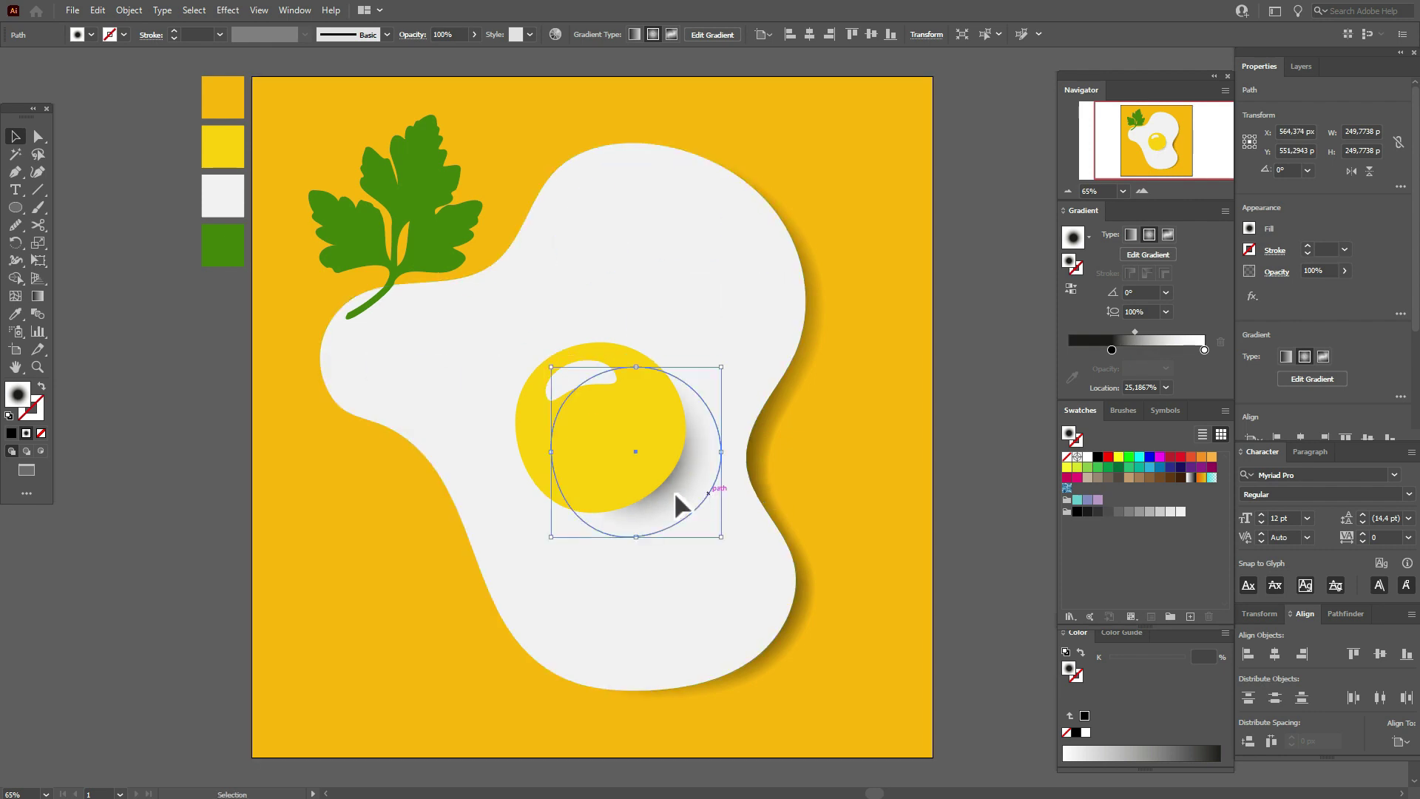
pyautogui.moveTo(644, 369); pyautogui.dragTo(640, 356)
pyautogui.moveTo(729, 447); pyautogui.dragTo(713, 374)
pyautogui.moveTo(578, 387); pyautogui.dragTo(544, 372)
pyautogui.moveTo(565, 499); pyautogui.dragTo(553, 512)
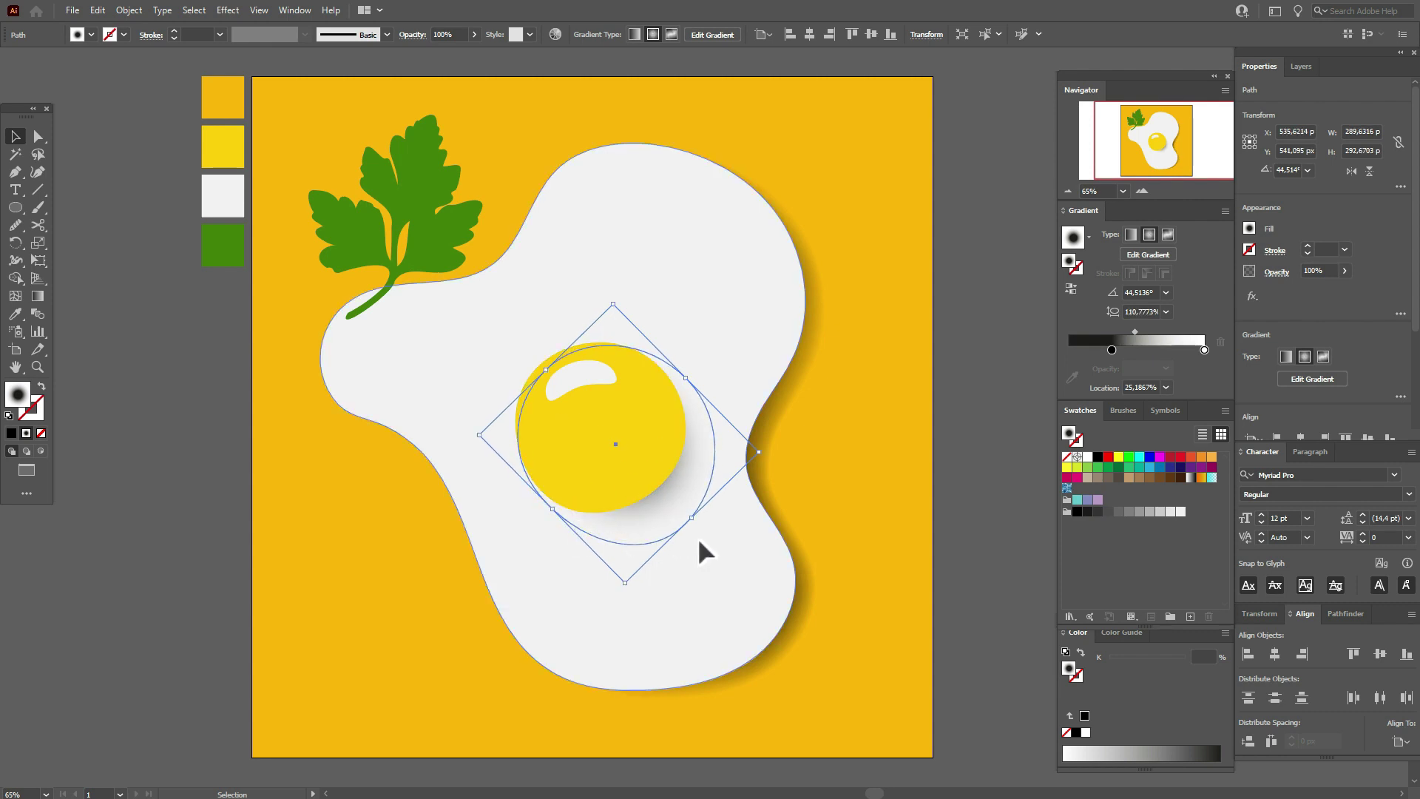
pyautogui.moveTo(693, 521); pyautogui.dragTo(668, 503)
# Scale the shadow to 372 px, position it down-right and set the gradient midpoint to 13%.
pyautogui.moveTo(1136, 332); pyautogui.dragTo(1127, 334)
pyautogui.moveTo(710, 523); pyautogui.dragTo(716, 520)
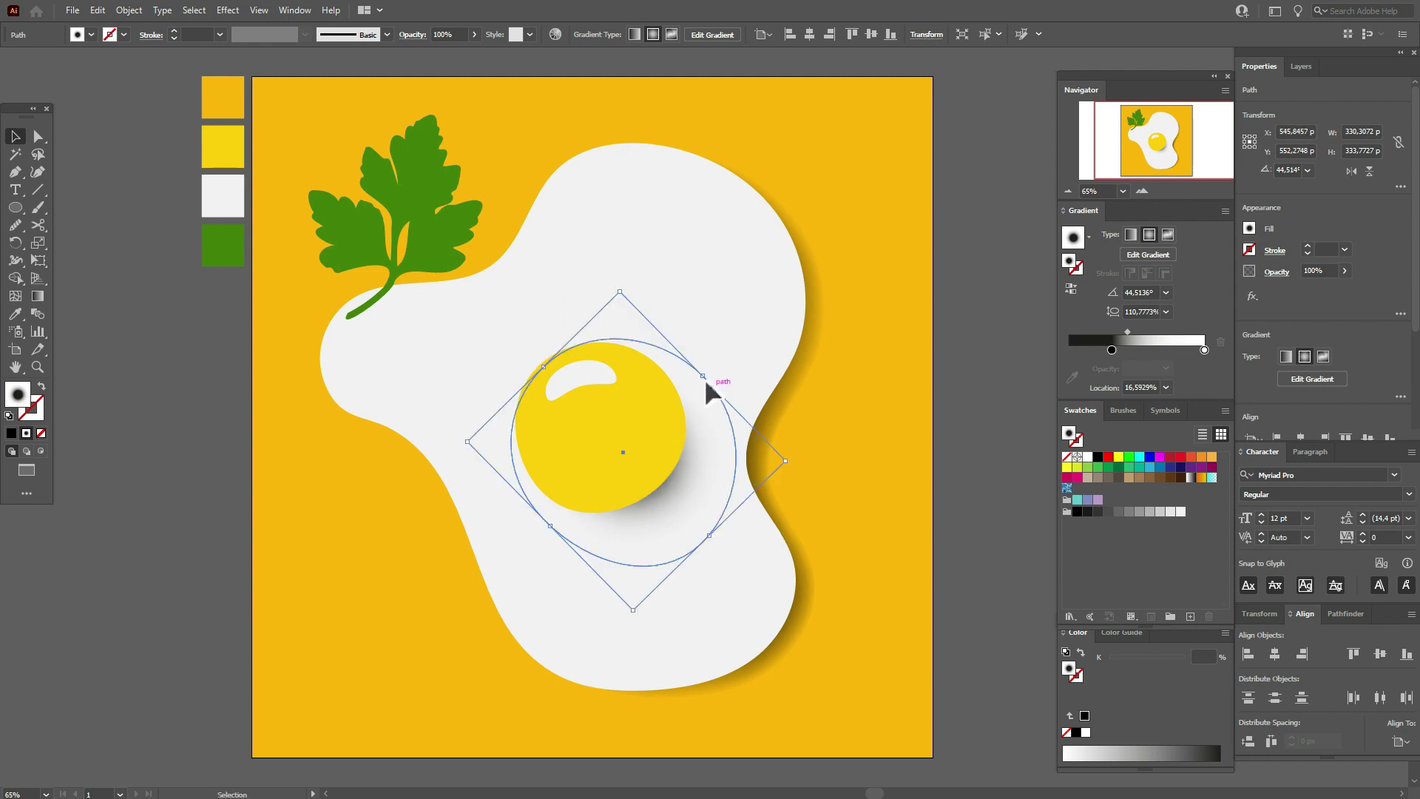
pyautogui.moveTo(714, 362); pyautogui.dragTo(713, 360)
pyautogui.moveTo(695, 460); pyautogui.dragTo(692, 464)
pyautogui.moveTo(547, 533); pyautogui.dragTo(522, 553)
pyautogui.moveTo(659, 512); pyautogui.dragTo(662, 499)
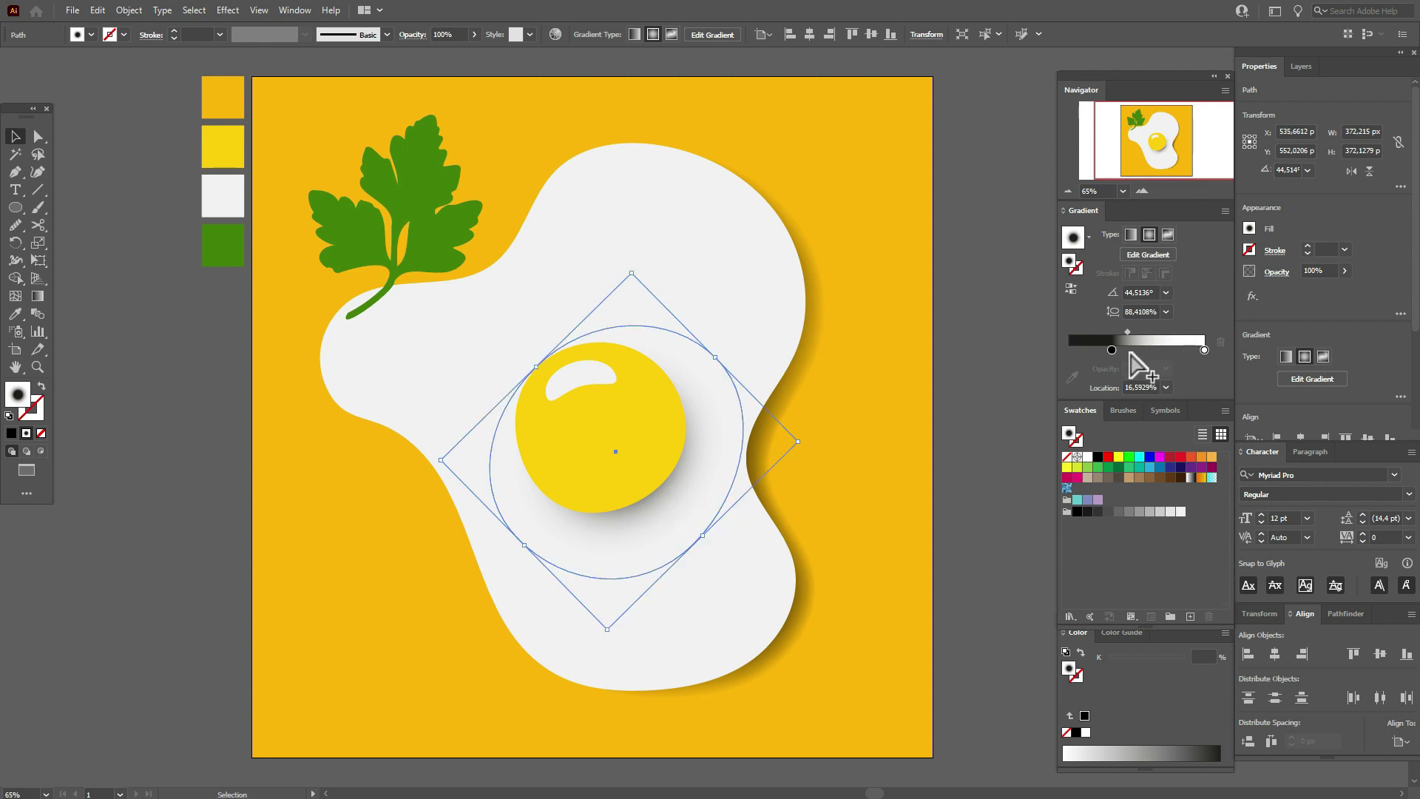
pyautogui.moveTo(1129, 330); pyautogui.dragTo(1122, 331)
pyautogui.moveTo(725, 504); pyautogui.dragTo(730, 507)
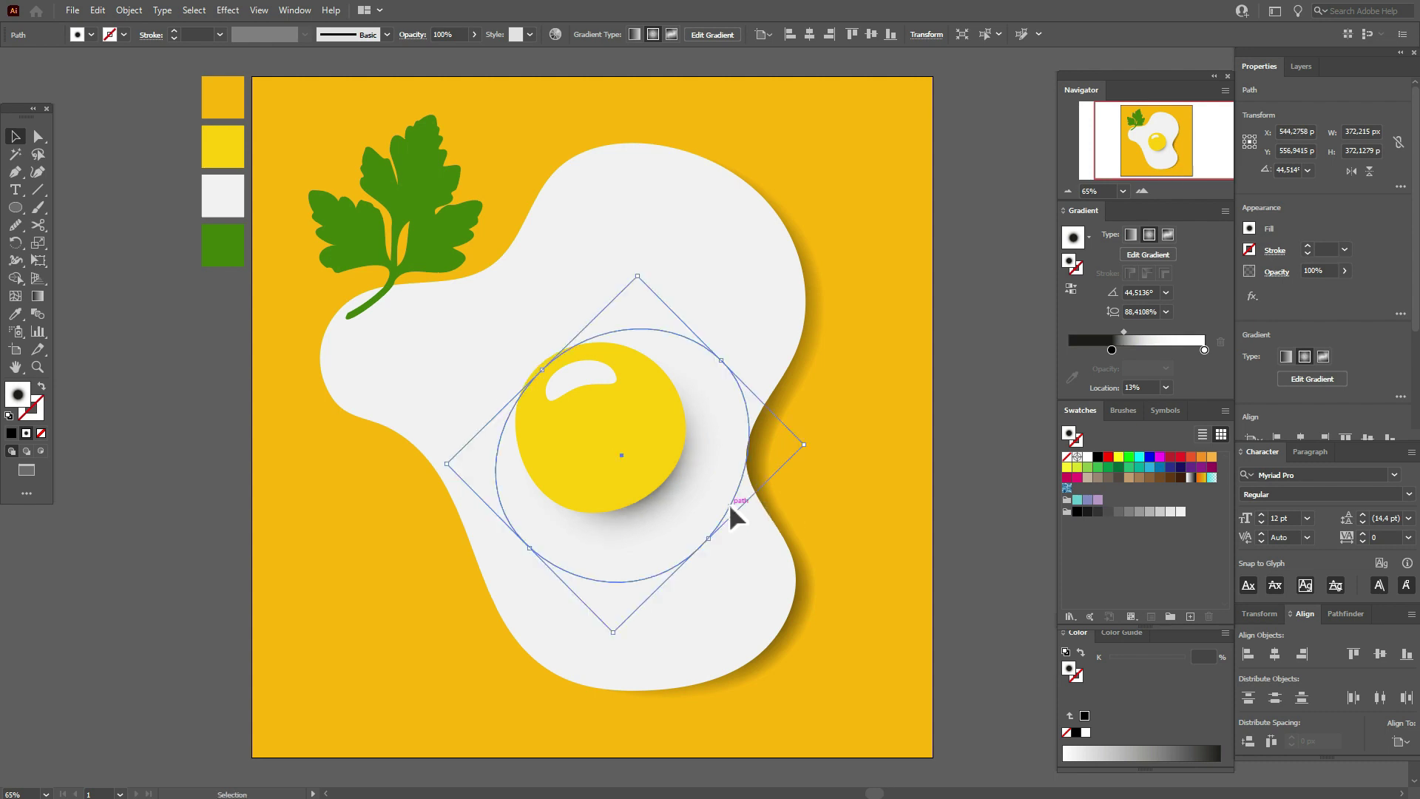
pyautogui.click(37, 295)
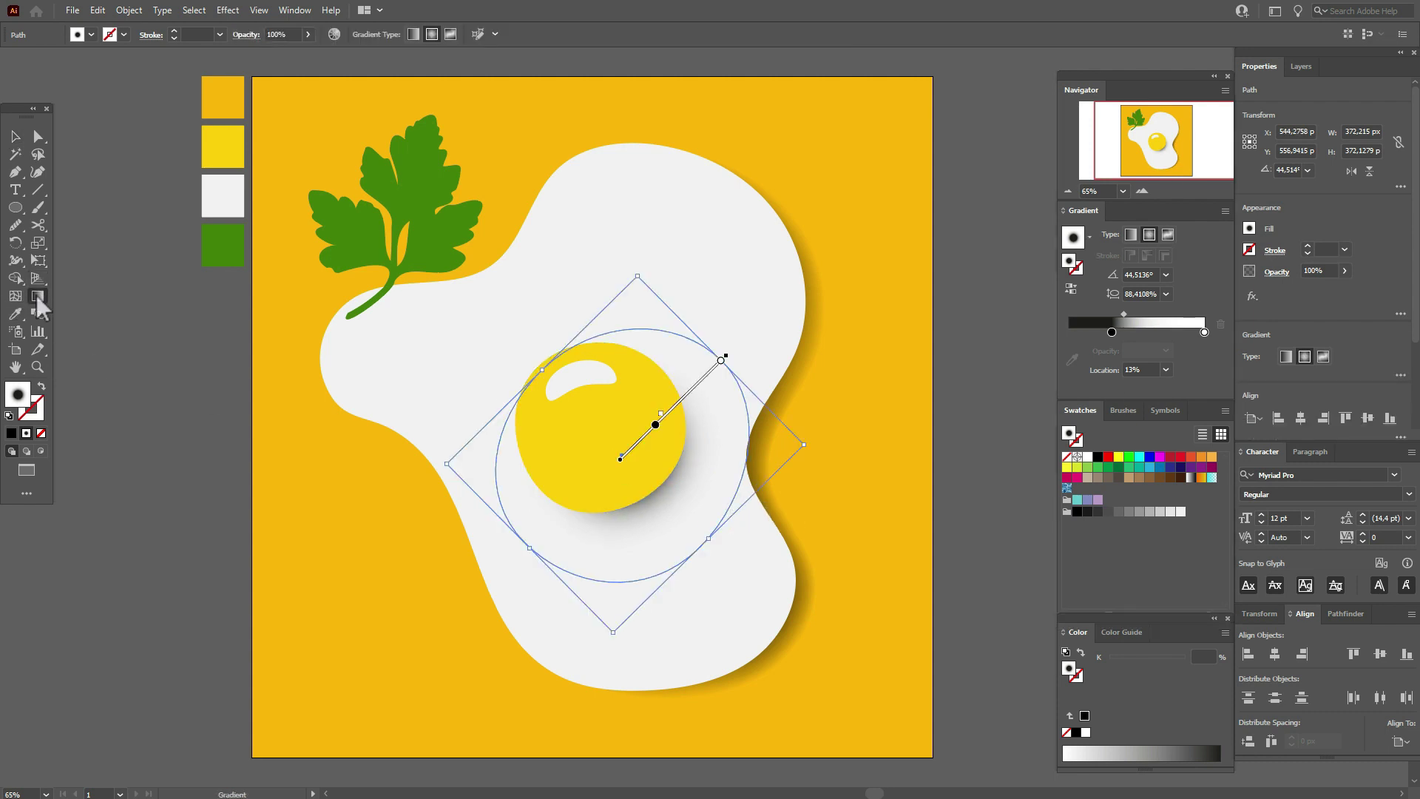
# Widen and shift the radial gradient, adding a colour stop at 63.91%.
pyautogui.click(722, 361)
pyautogui.moveTo(530, 551); pyautogui.dragTo(507, 579)
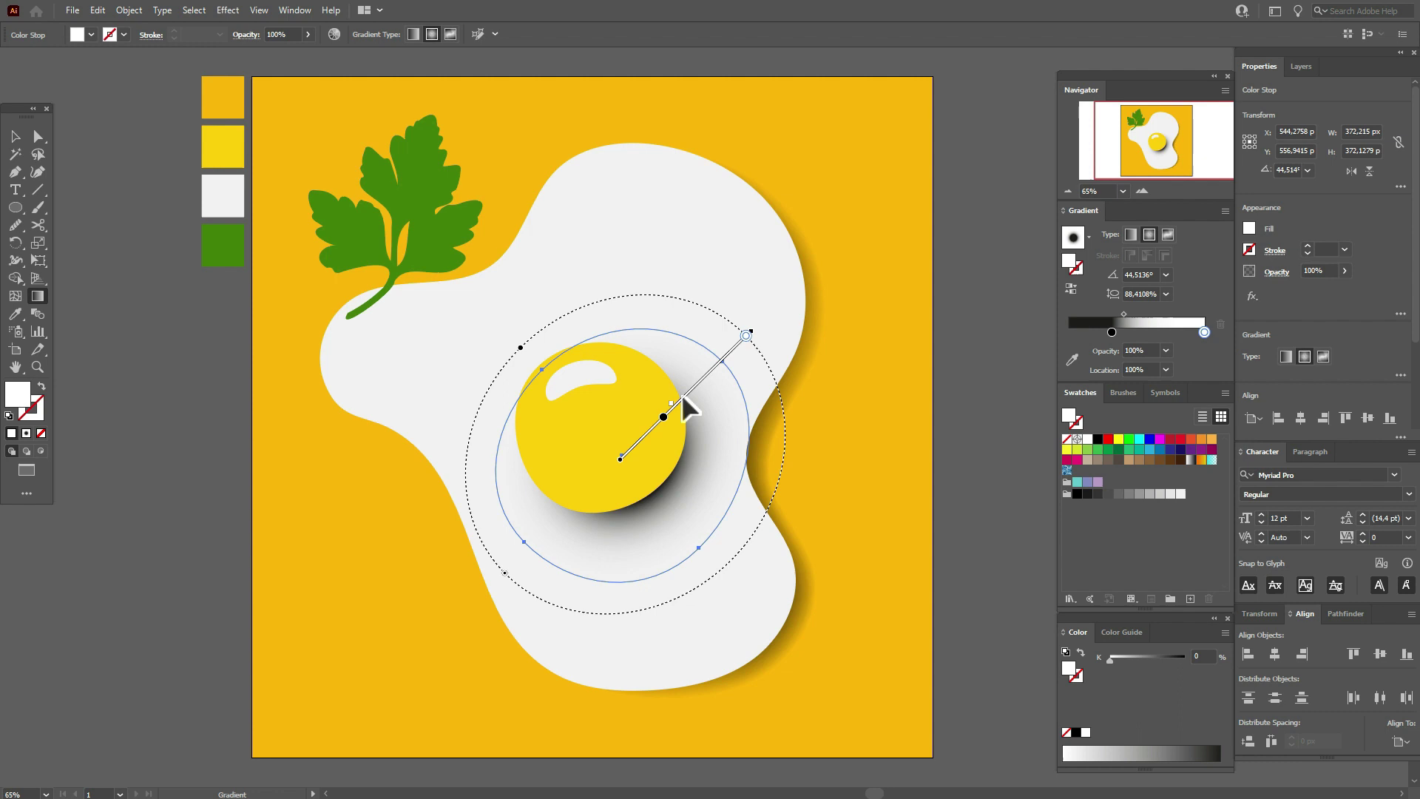
pyautogui.moveTo(681, 394); pyautogui.dragTo(673, 385)
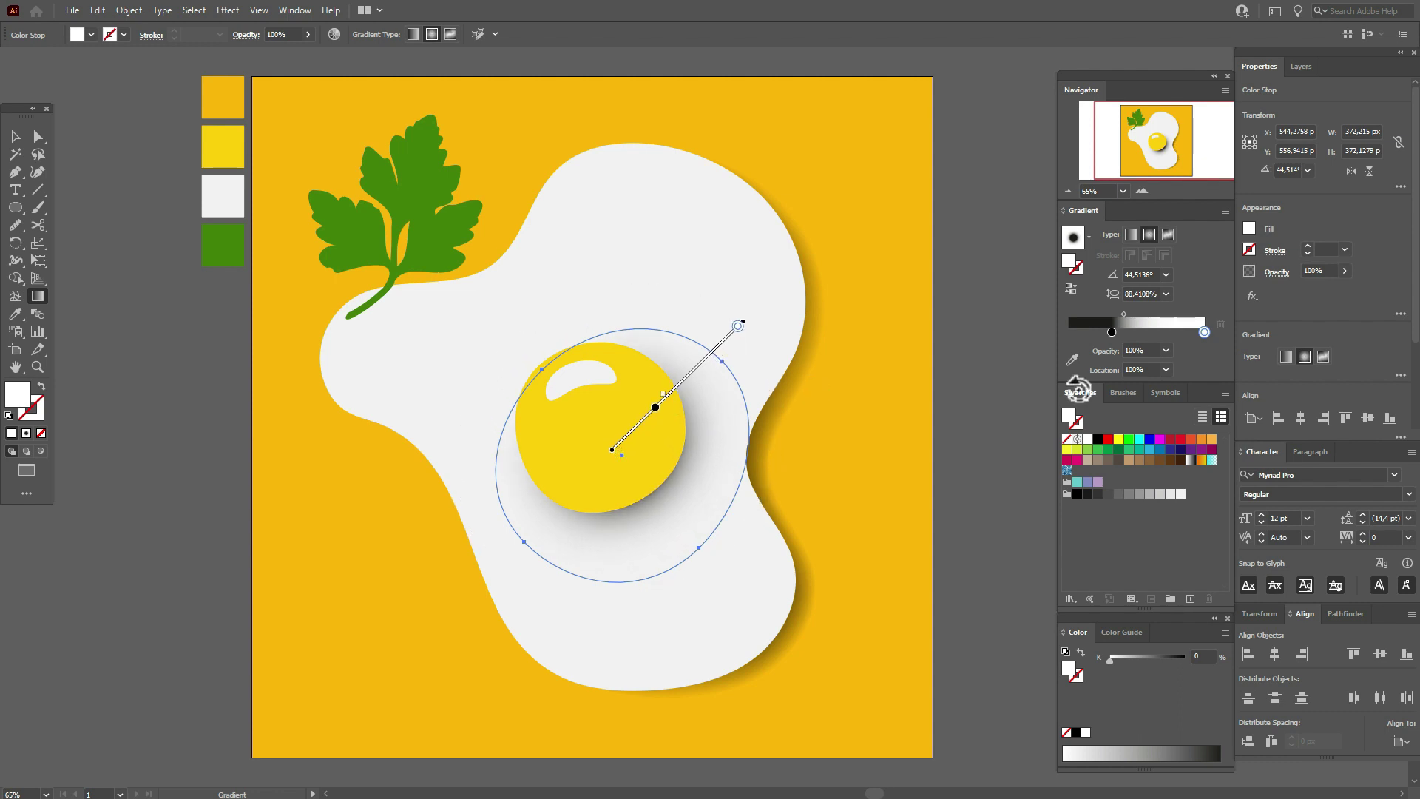
pyautogui.click(694, 369)
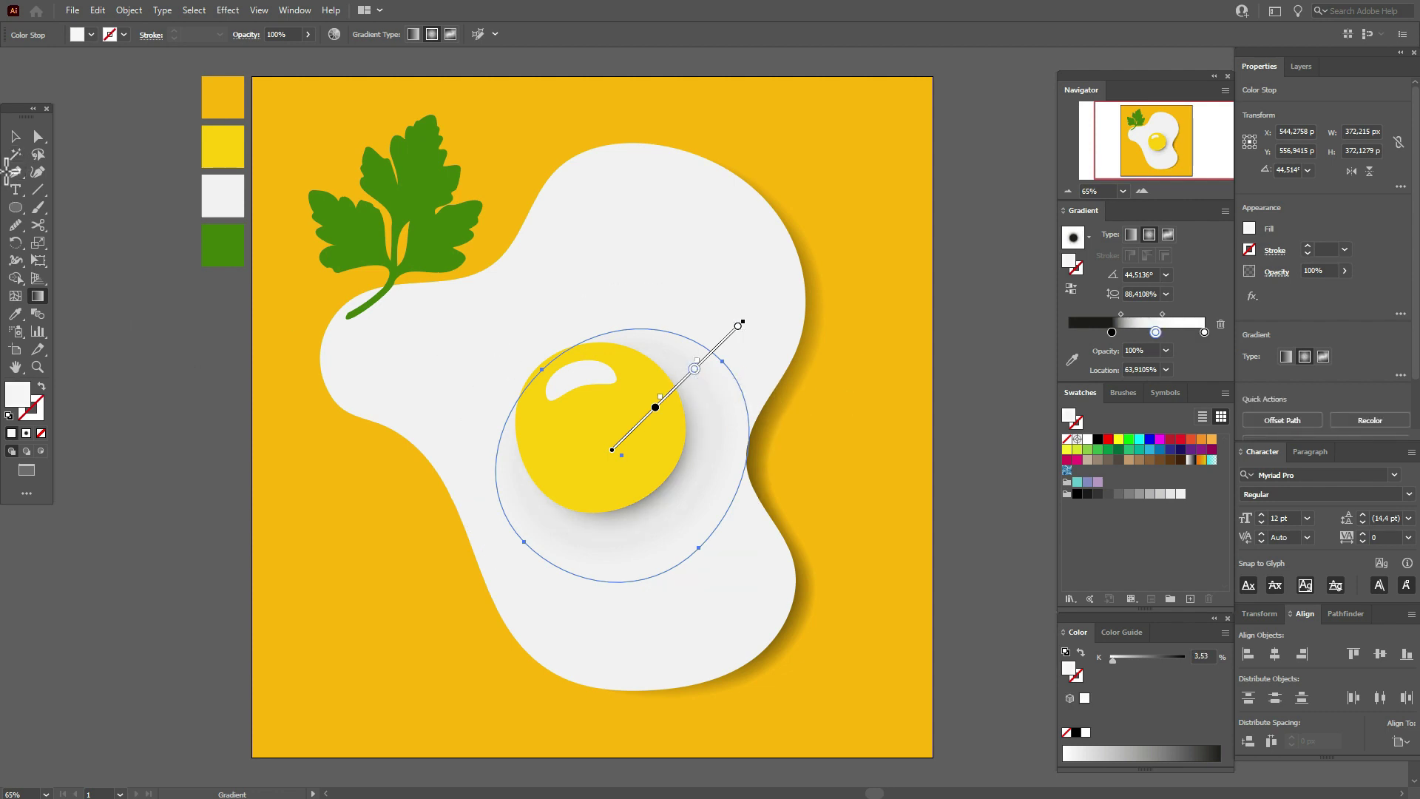
# Nudge the yolk shadow slightly right, up and left into place.
pyautogui.click(14, 137)
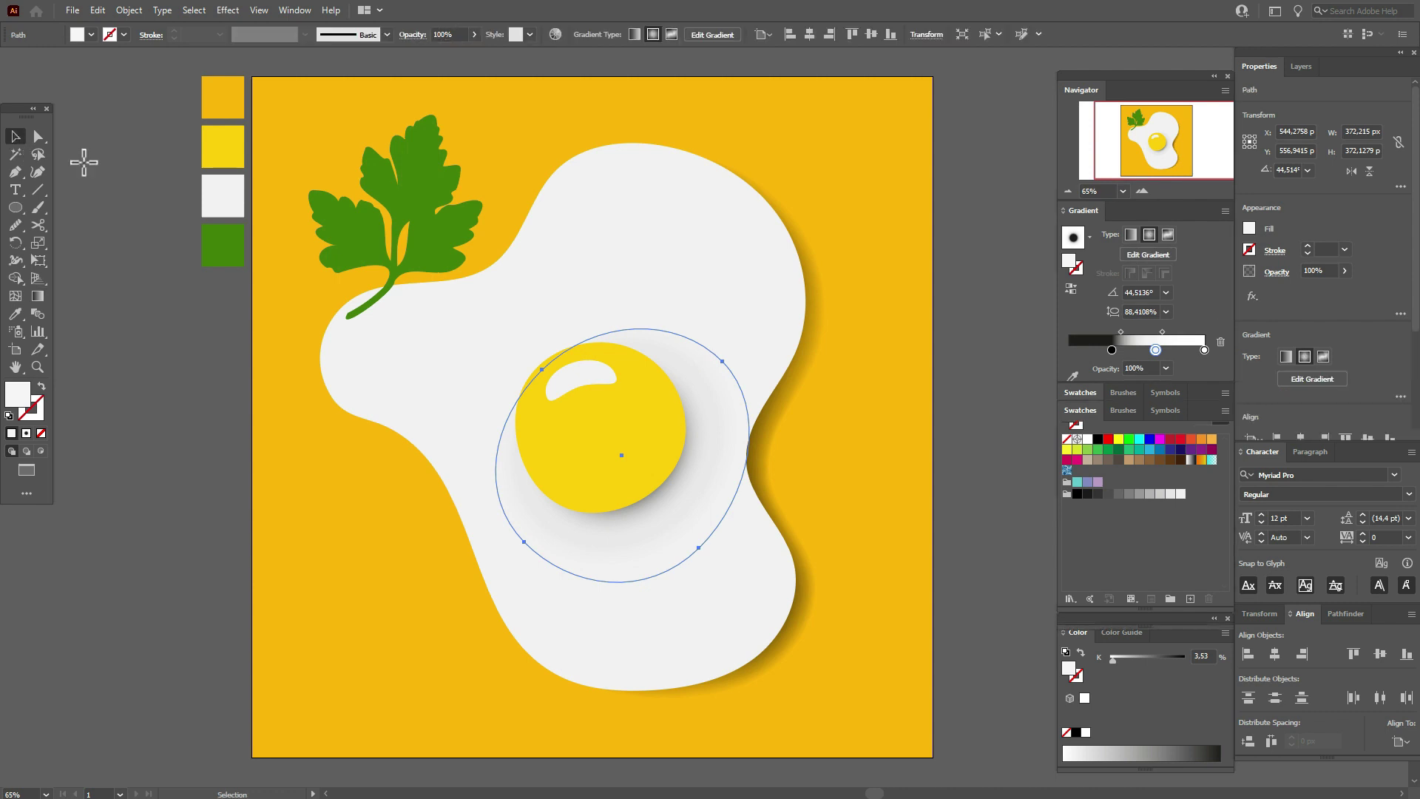
pyautogui.click(196, 198)
pyautogui.moveTo(653, 522); pyautogui.dragTo(651, 515)
pyautogui.press('Up')
pyautogui.press('Left')
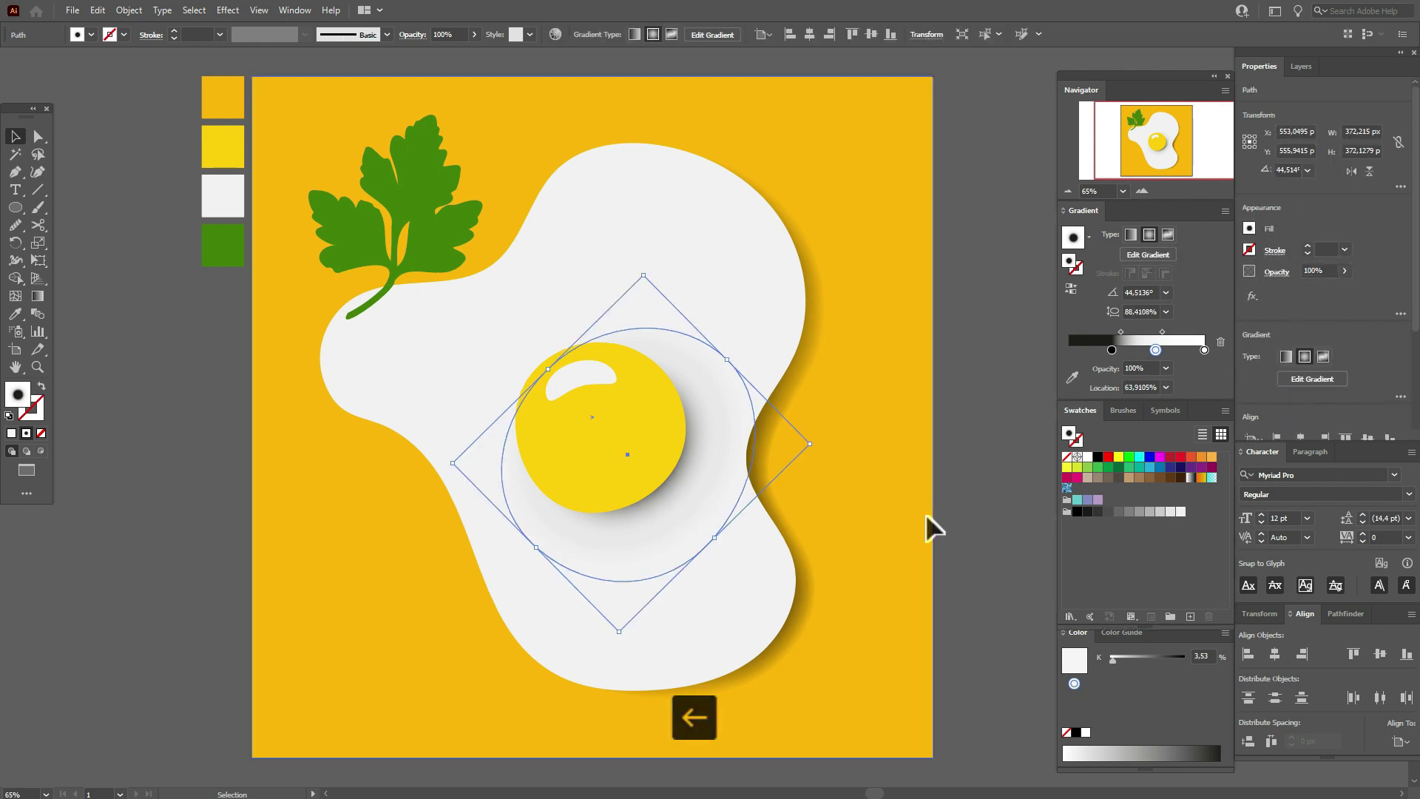
pyautogui.hotkey('ctrl', 'h')
pyautogui.click(940, 490)
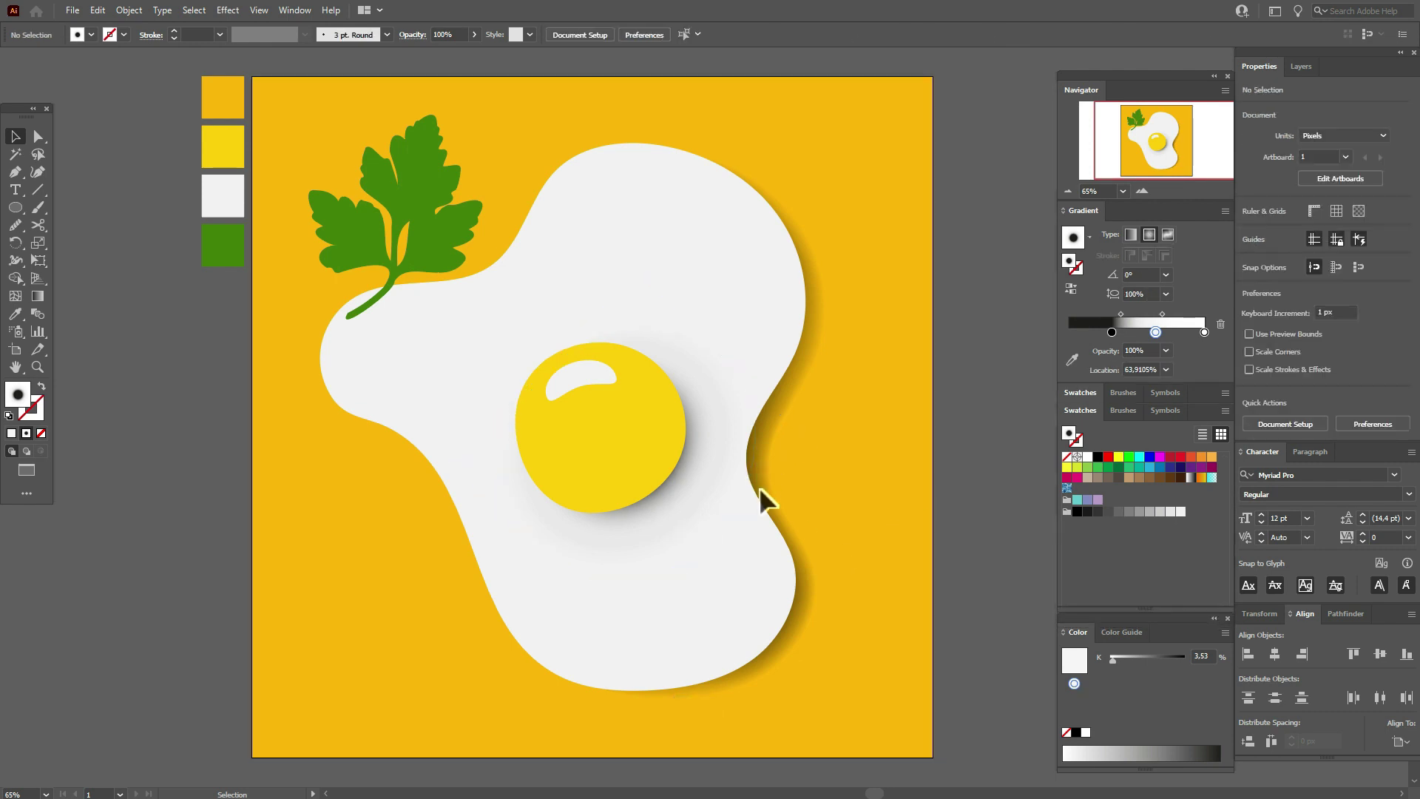
# Draw a two-stop radial-gradient circle and squeeze it into a narrow ellipse.
pyautogui.click(365, 249)
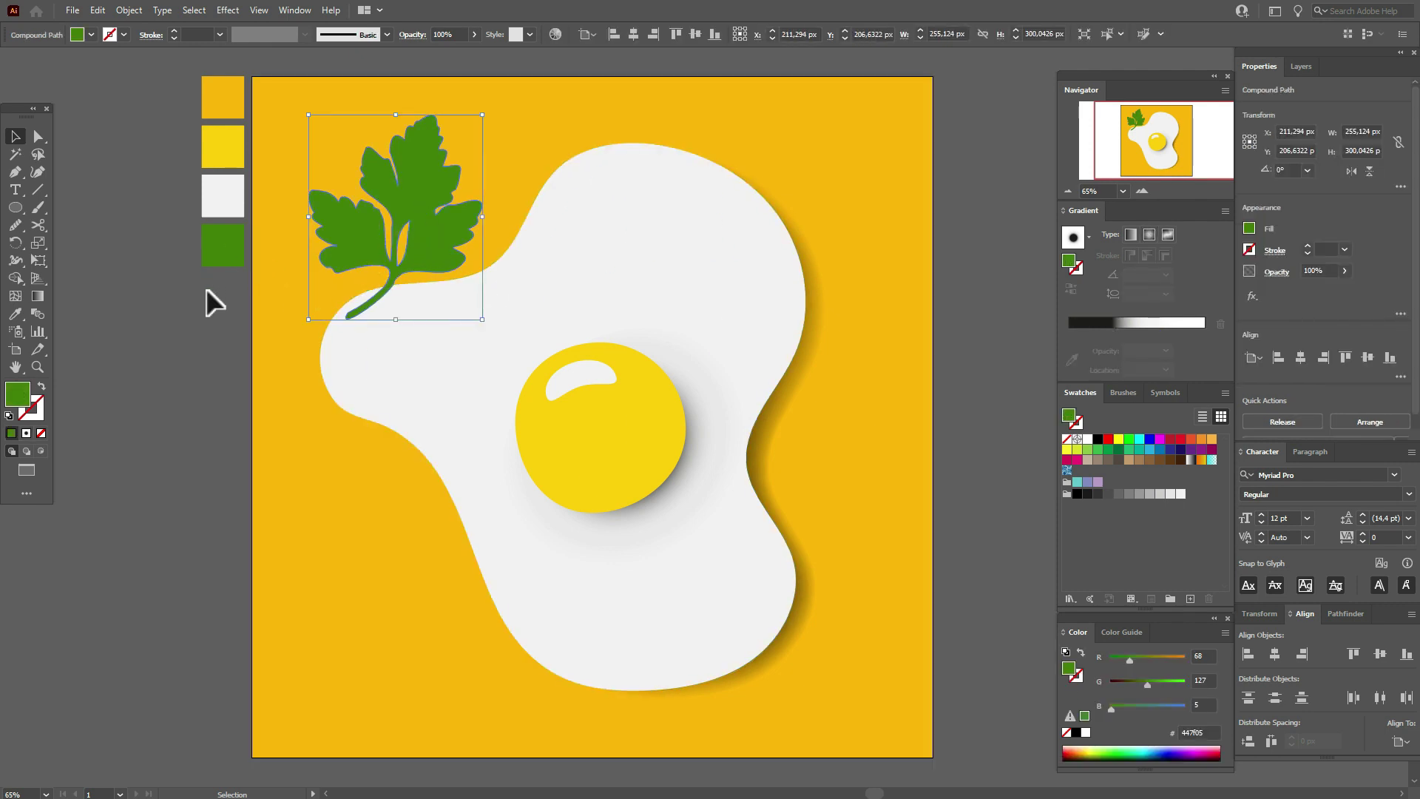
pyautogui.click(196, 329)
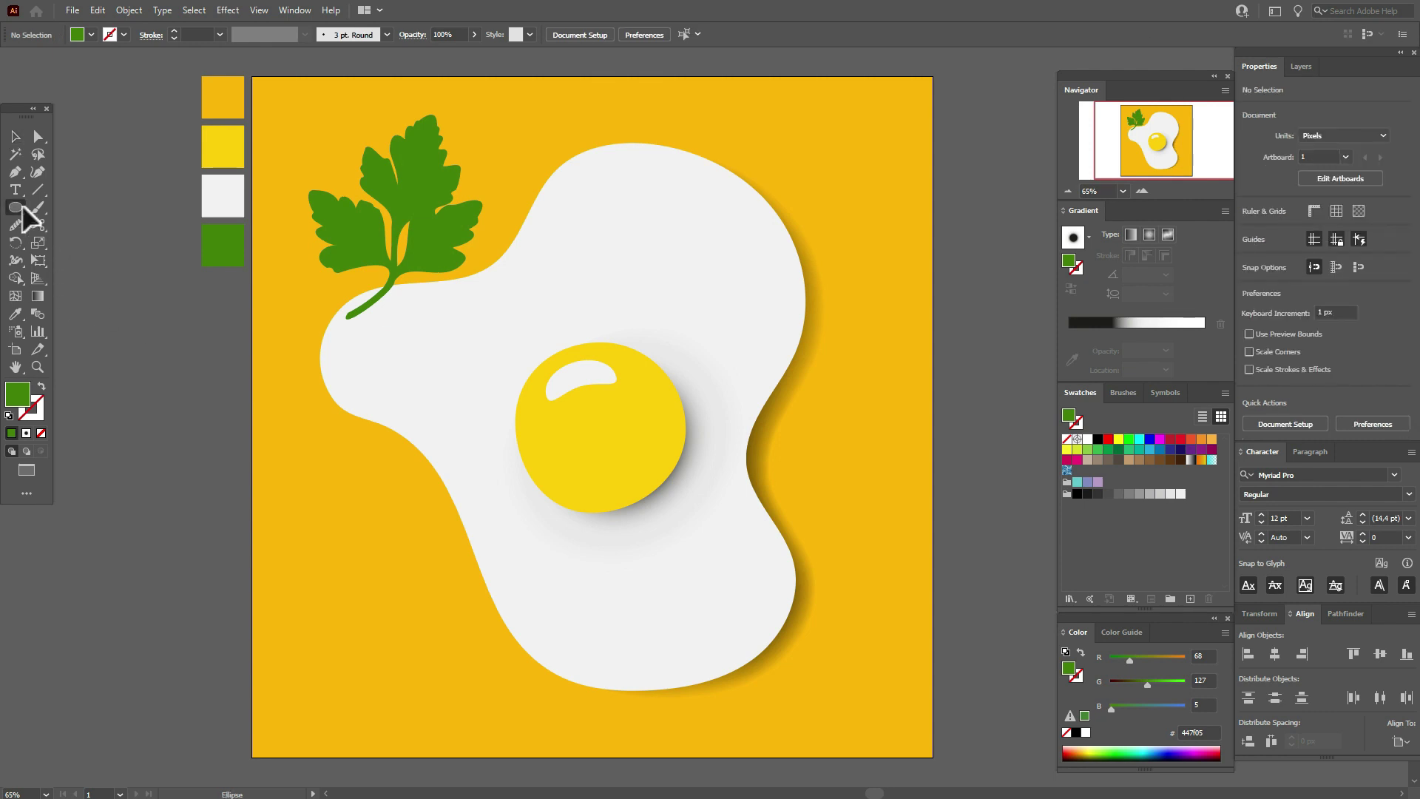
pyautogui.moveTo(482, 140); pyautogui.dragTo(576, 233)
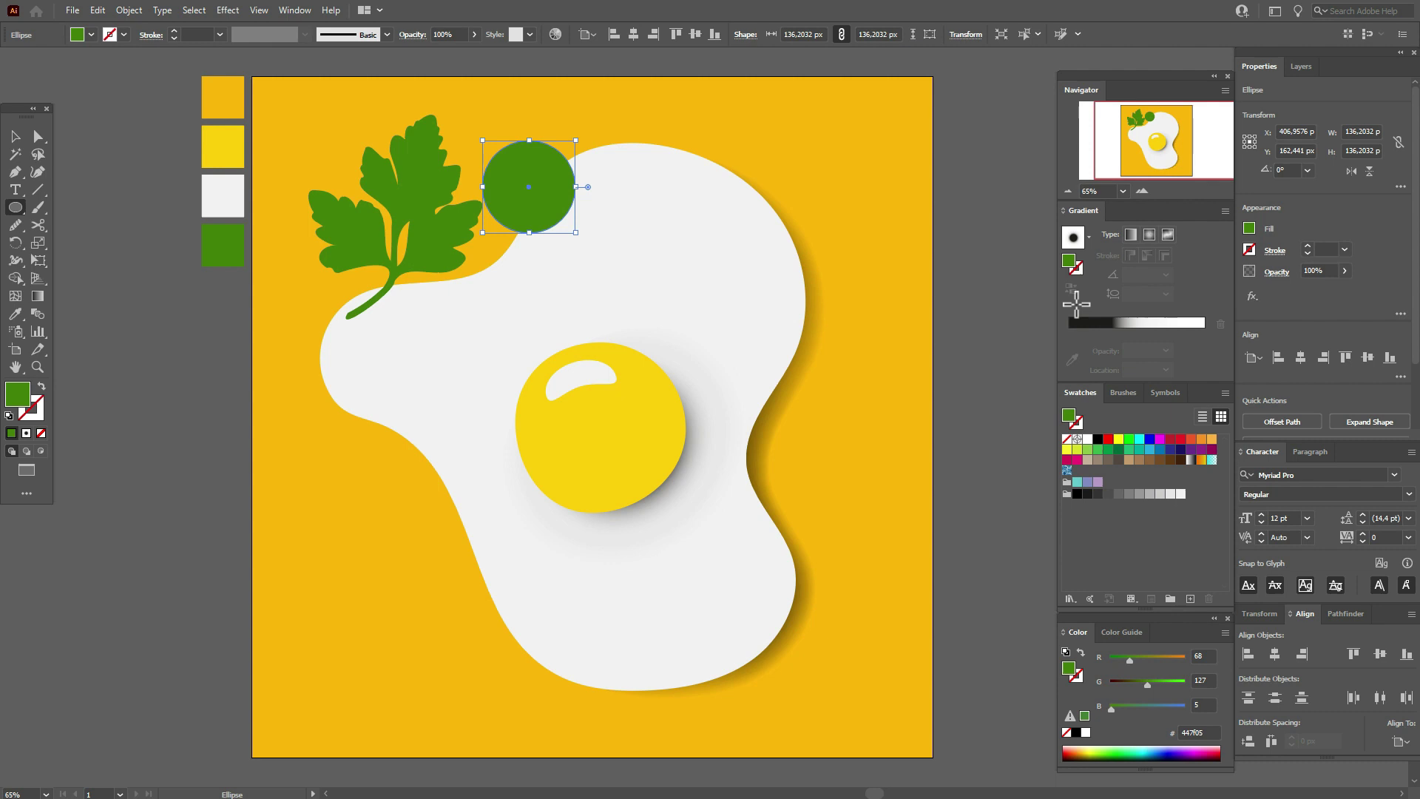
pyautogui.click(1148, 235)
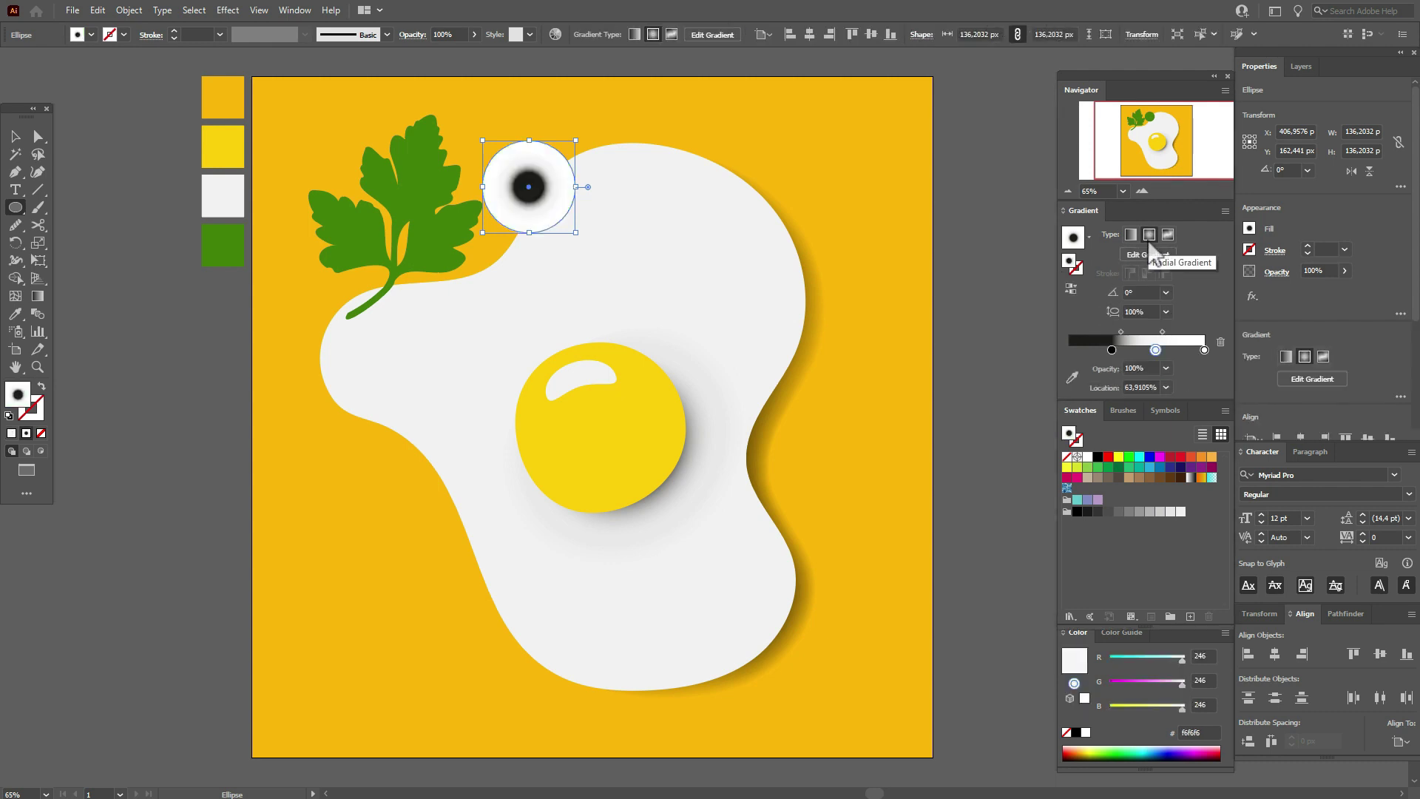
pyautogui.moveTo(1160, 332); pyautogui.dragTo(1157, 375)
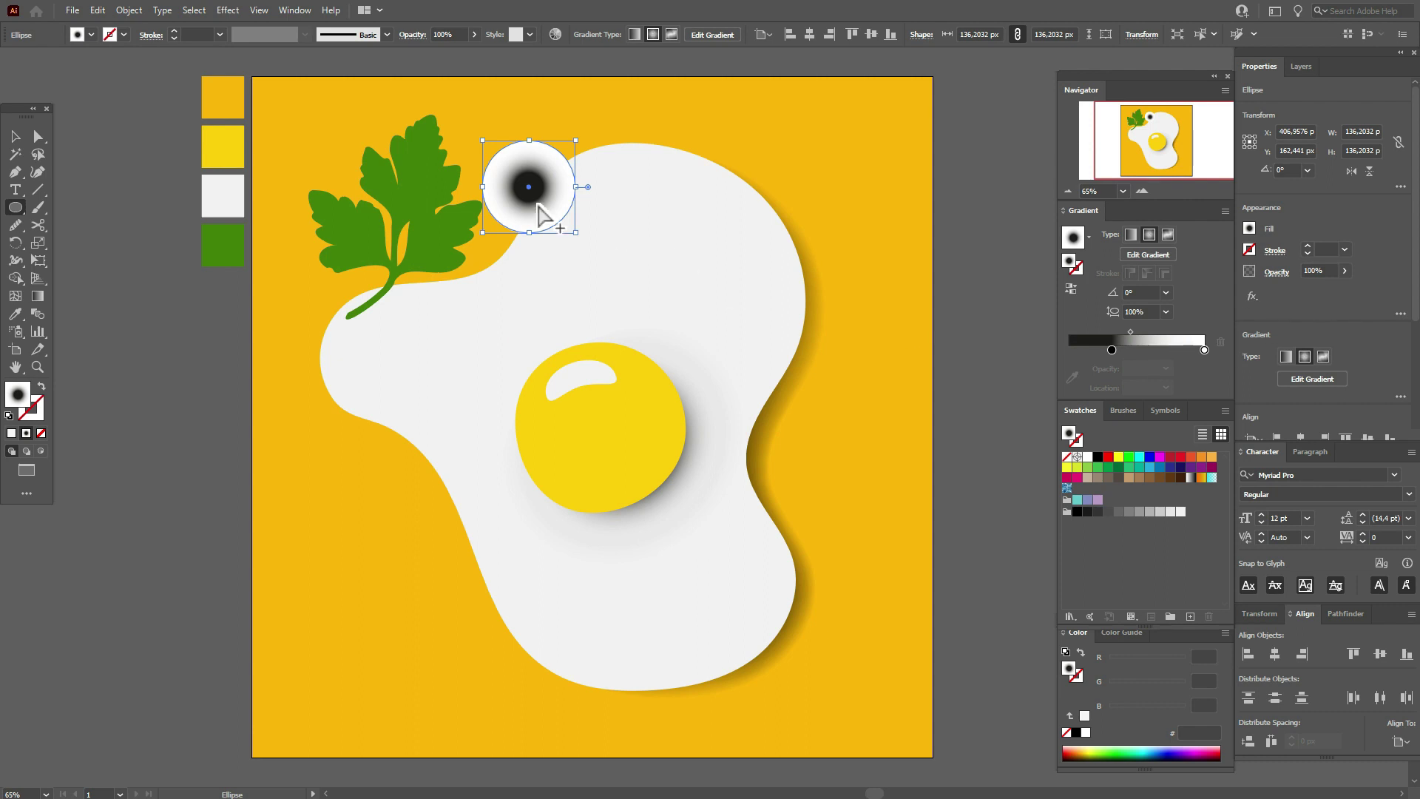
pyautogui.click(22, 136)
pyautogui.moveTo(577, 188); pyautogui.dragTo(515, 188)
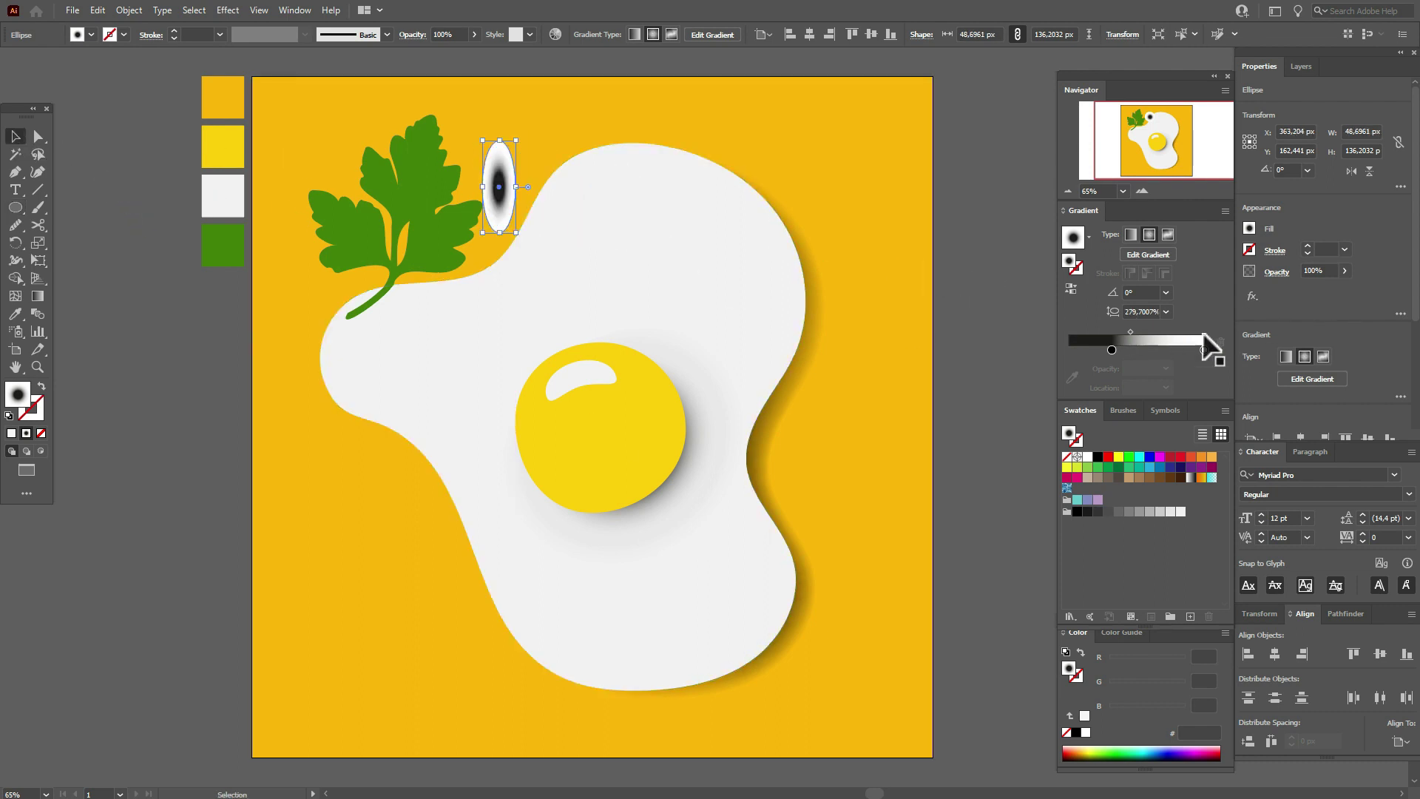
# Set the ellipse to Multiply, move it beside the parsley stem and shrink the parsley.
pyautogui.click(1286, 280)
pyautogui.click(1192, 302)
pyautogui.click(1179, 349)
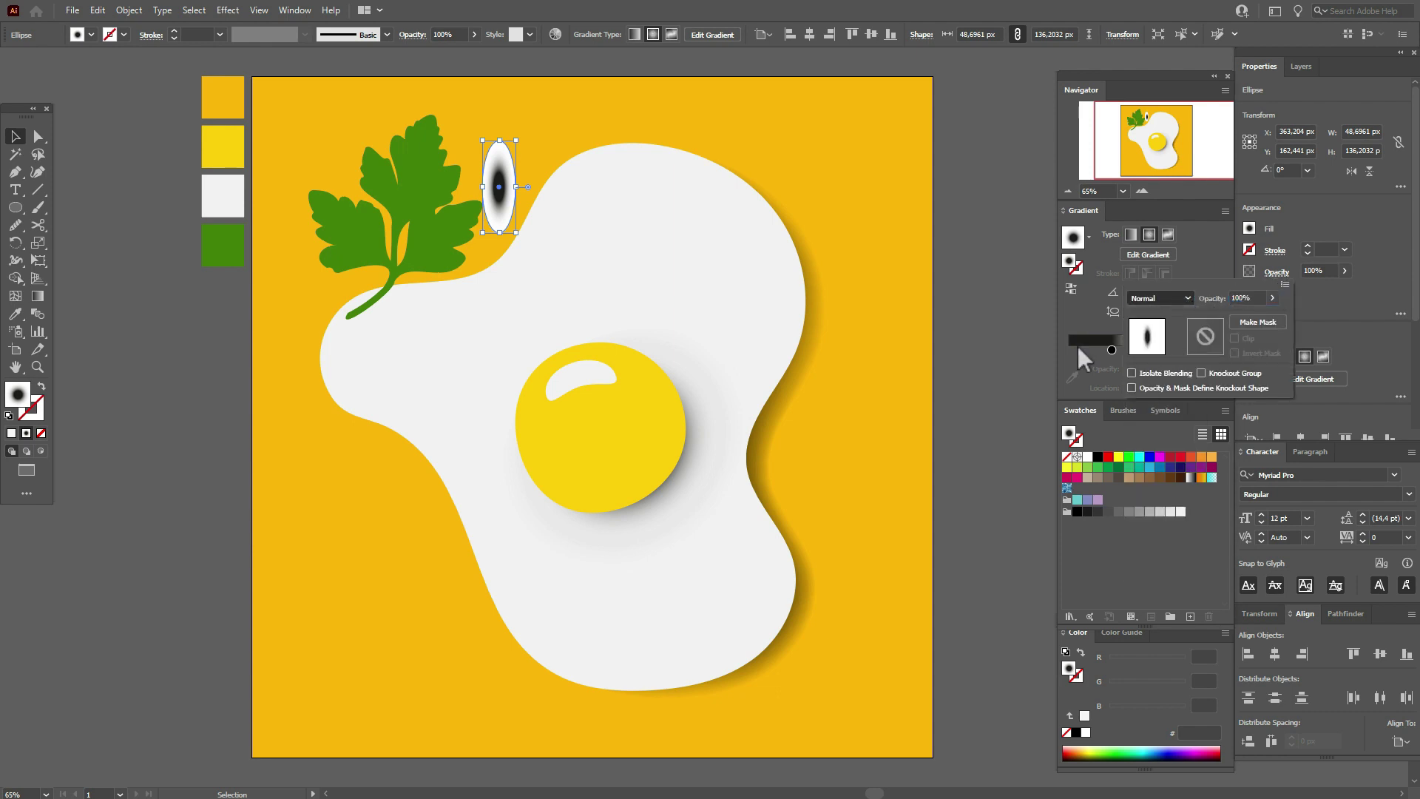
pyautogui.click(500, 196)
pyautogui.moveTo(497, 198); pyautogui.dragTo(401, 324)
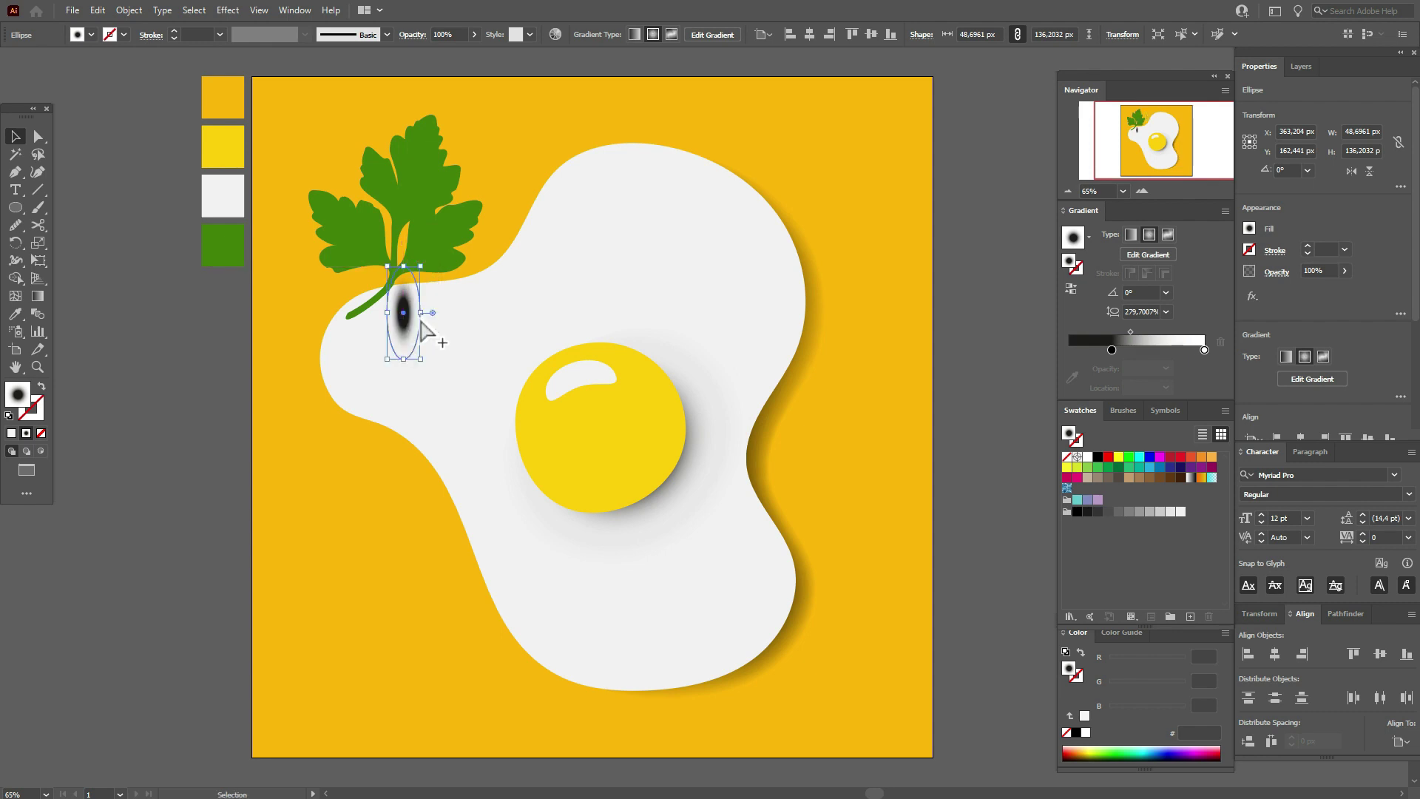
pyautogui.click(444, 247)
pyautogui.moveTo(483, 222)
pyautogui.mouseDown()
pyautogui.moveTo(444, 259)
pyautogui.moveTo(438, 241)
pyautogui.moveTo(475, 232)
pyautogui.mouseUp()
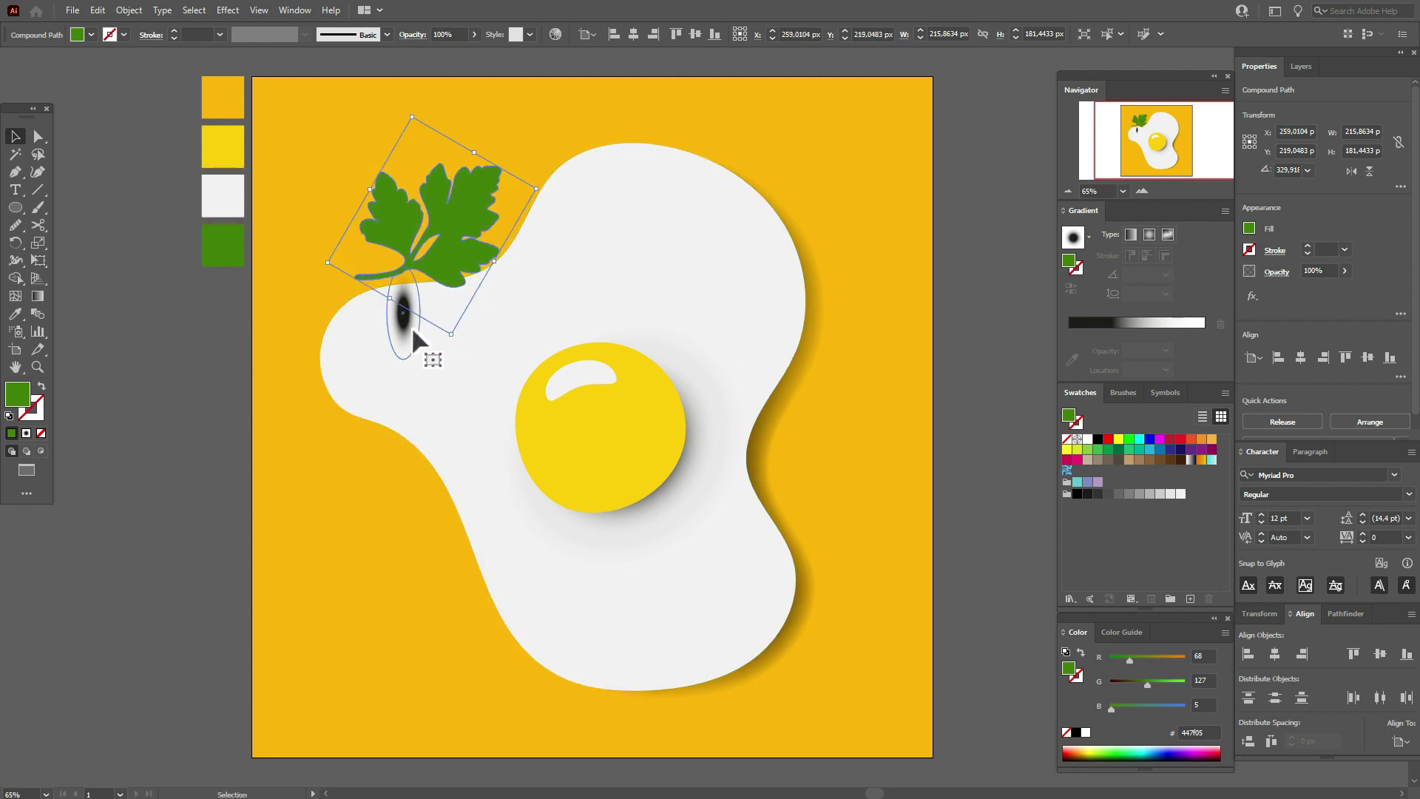
# Bring the parsley to the front and rotate, resize and move the ellipse beneath the stem.
pyautogui.rightClick(463, 264)
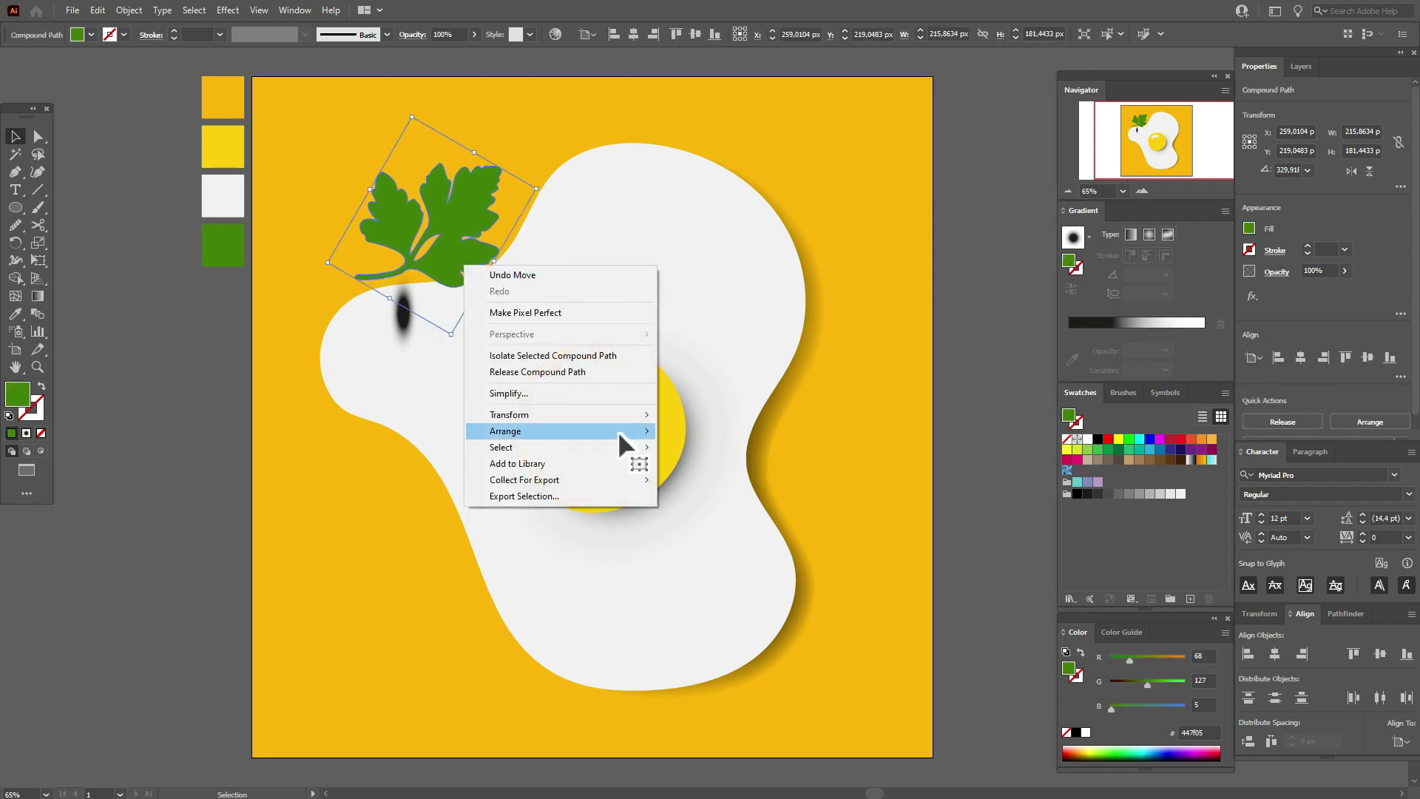
pyautogui.moveTo(618, 430)
pyautogui.click(694, 429)
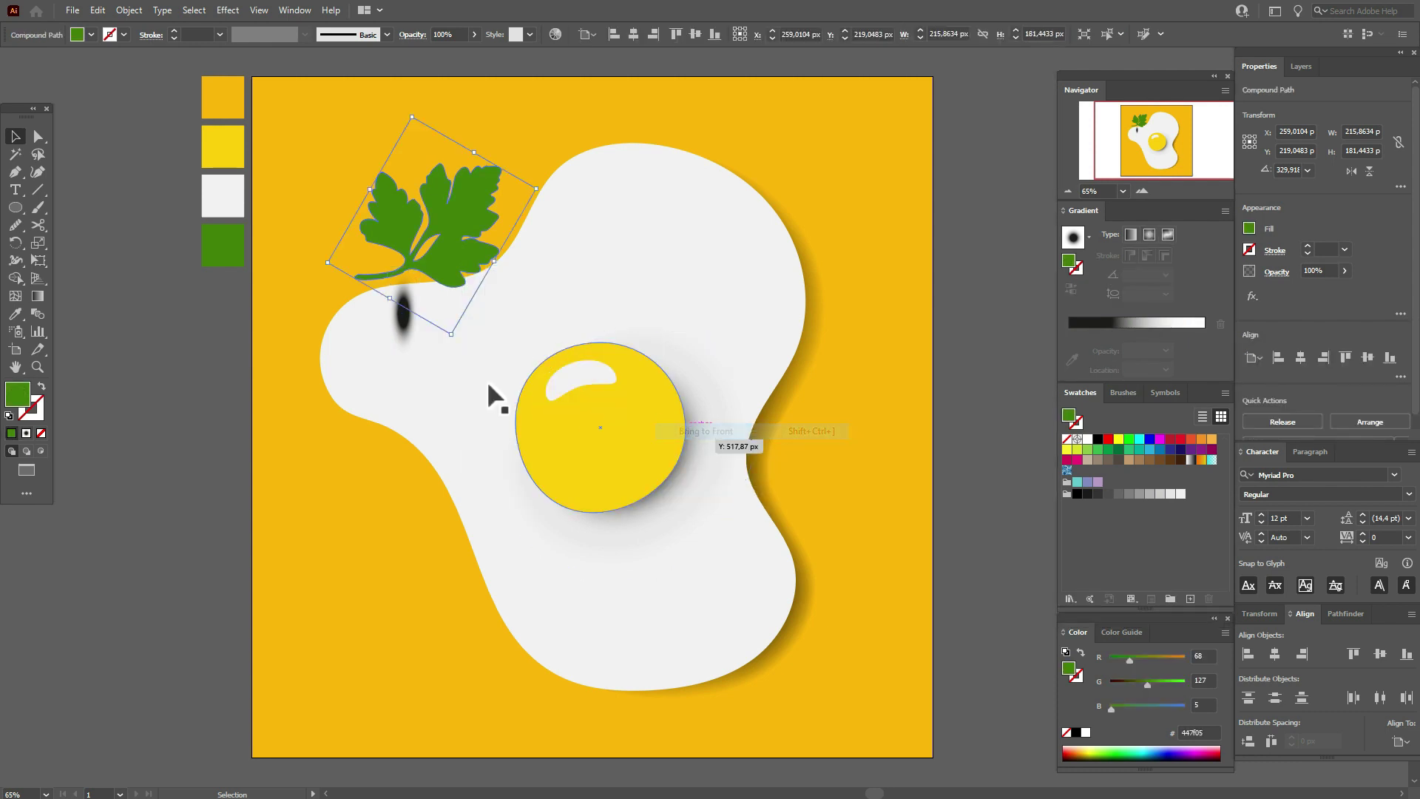
pyautogui.click(402, 330)
pyautogui.moveTo(435, 309); pyautogui.dragTo(406, 285)
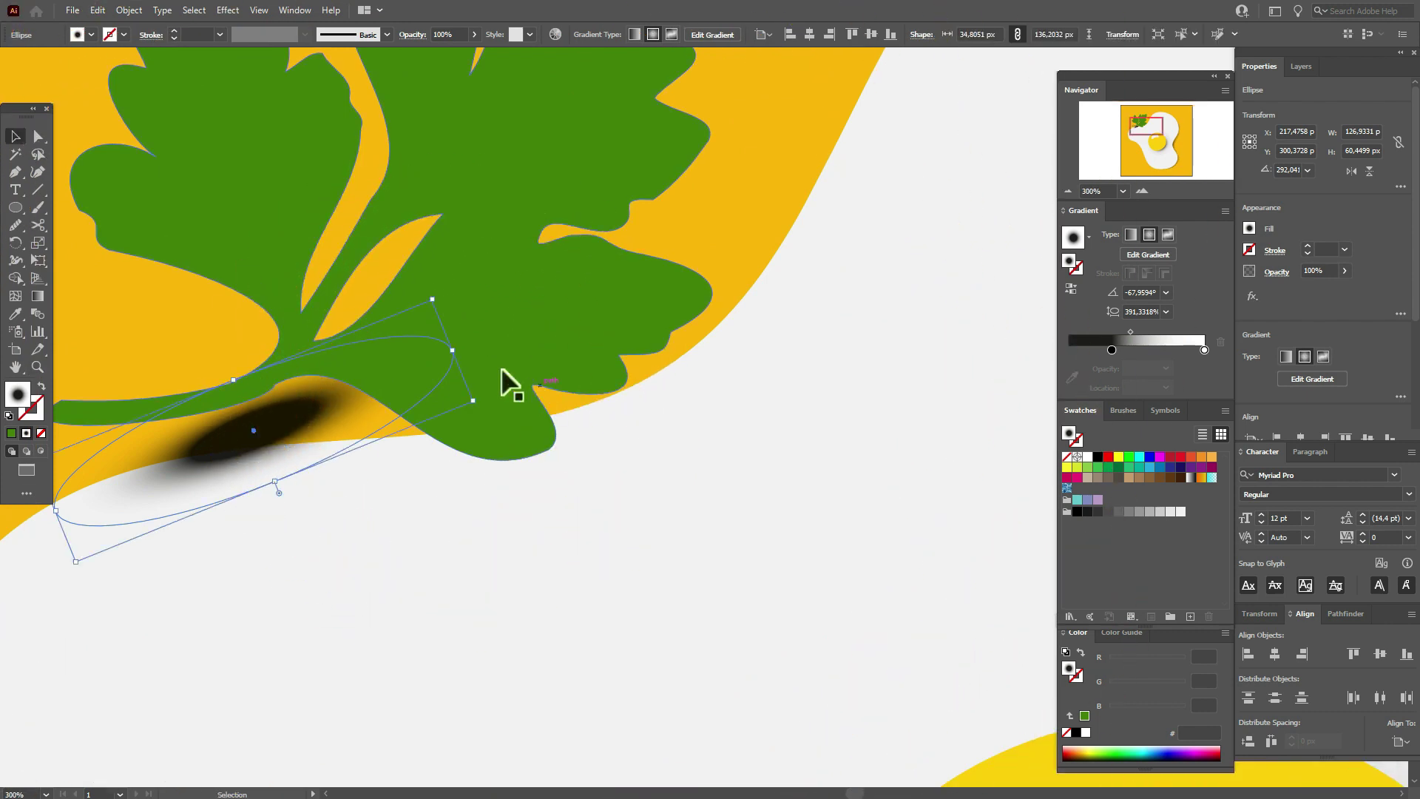
pyautogui.moveTo(465, 366); pyautogui.dragTo(475, 380)
pyautogui.moveTo(279, 428); pyautogui.dragTo(301, 399)
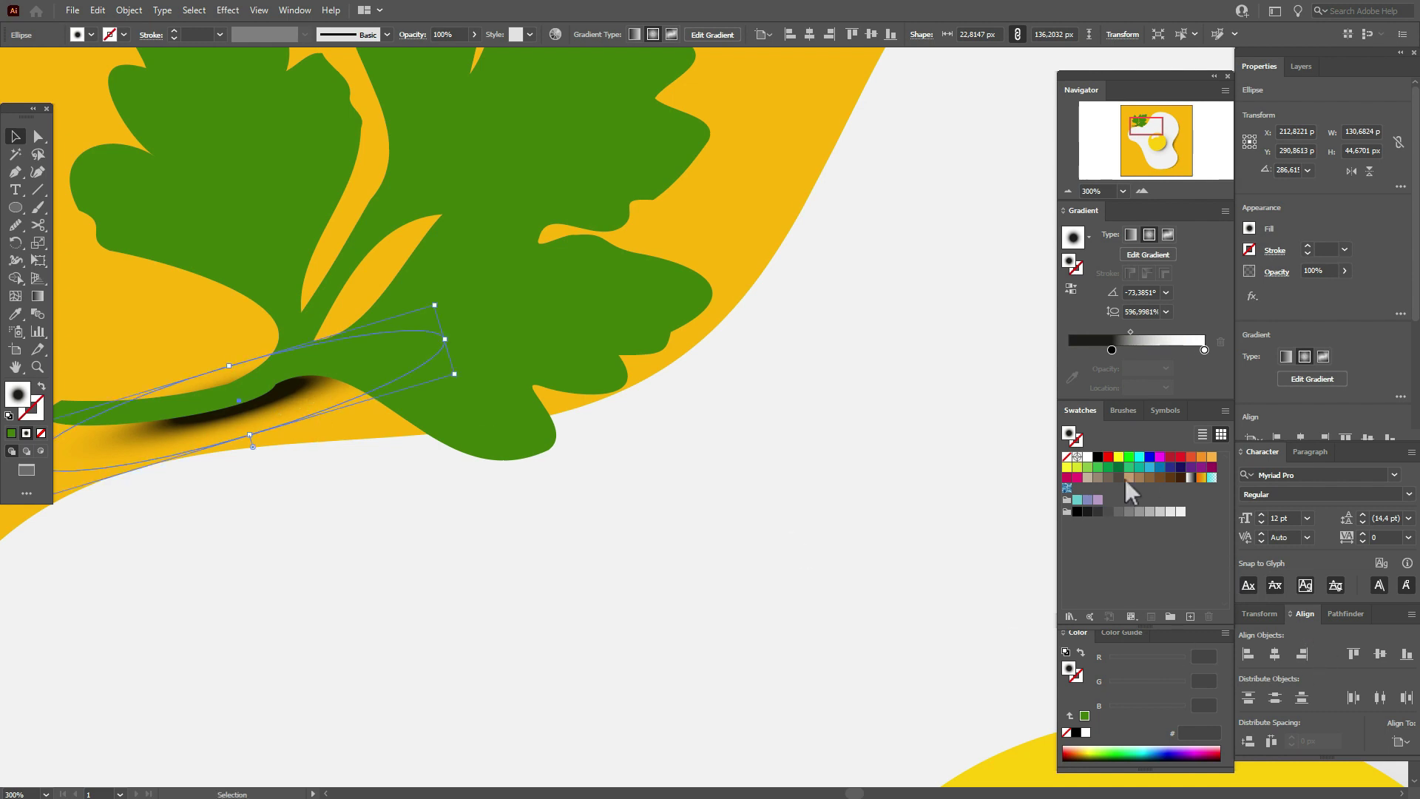
# Change the gradient's dark stop to warm taupe #998675 and refine the shadow's position.
pyautogui.click(1111, 349)
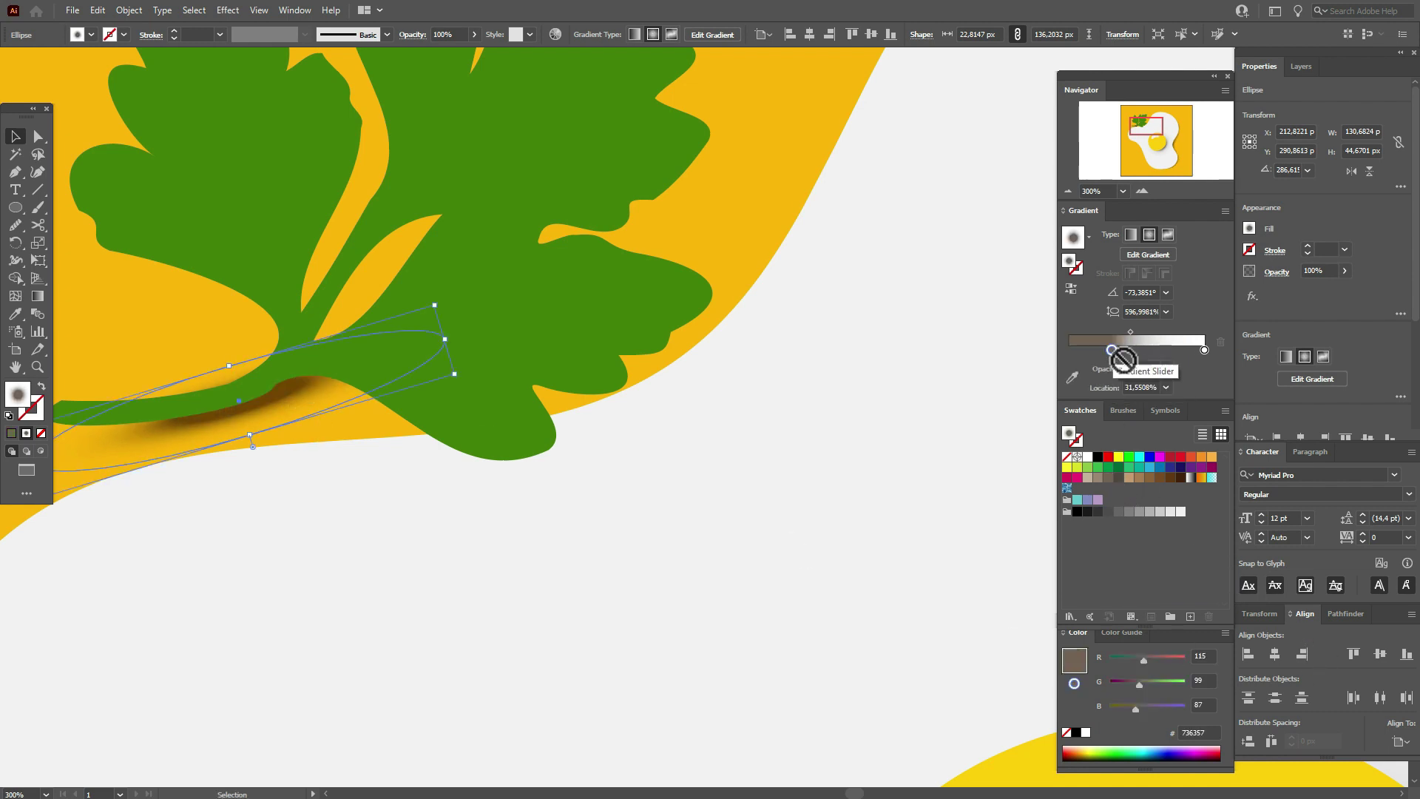
pyautogui.moveTo(1098, 477); pyautogui.dragTo(1112, 350)
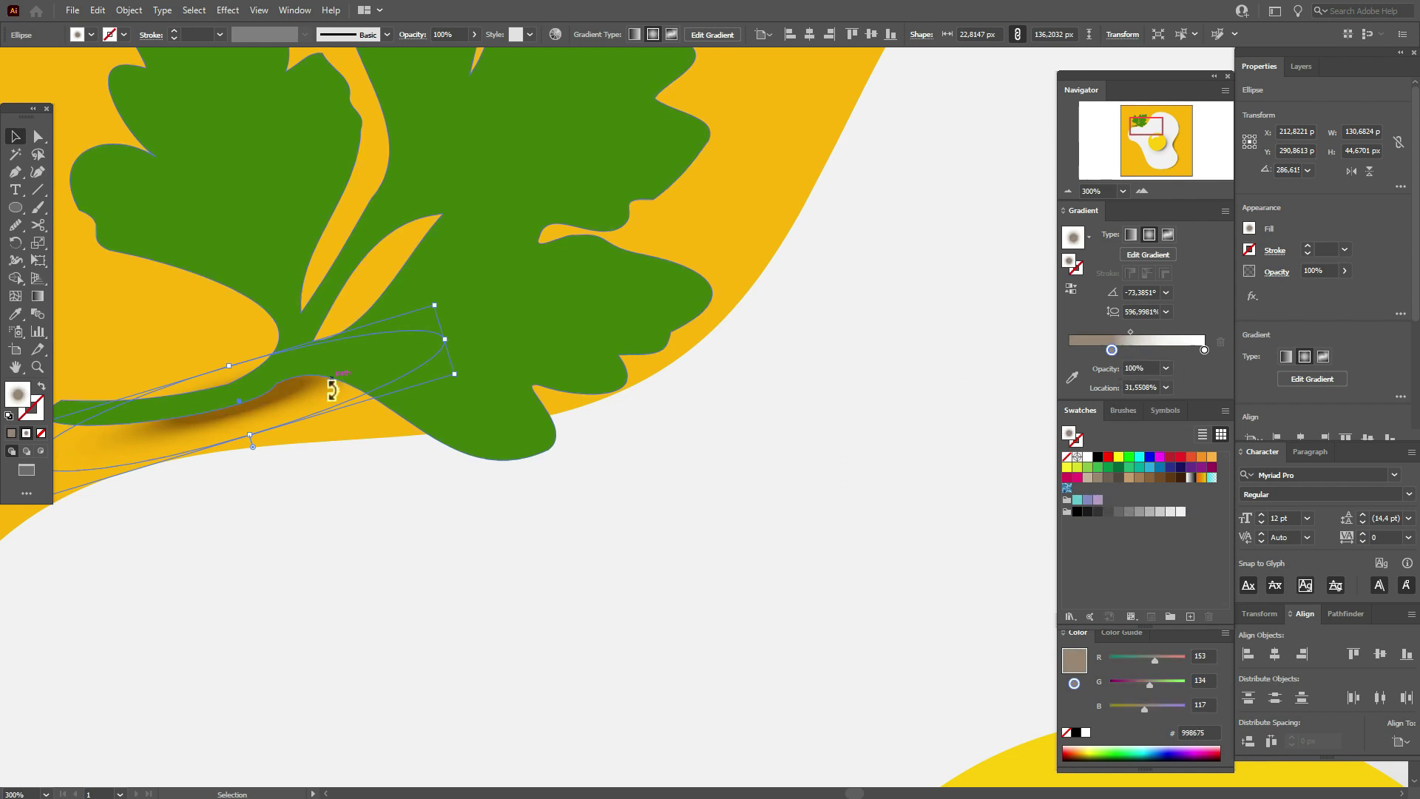
pyautogui.moveTo(251, 438)
pyautogui.mouseDown()
pyautogui.moveTo(296, 400)
pyautogui.moveTo(285, 391)
pyautogui.mouseUp()
pyautogui.press('ctrl')
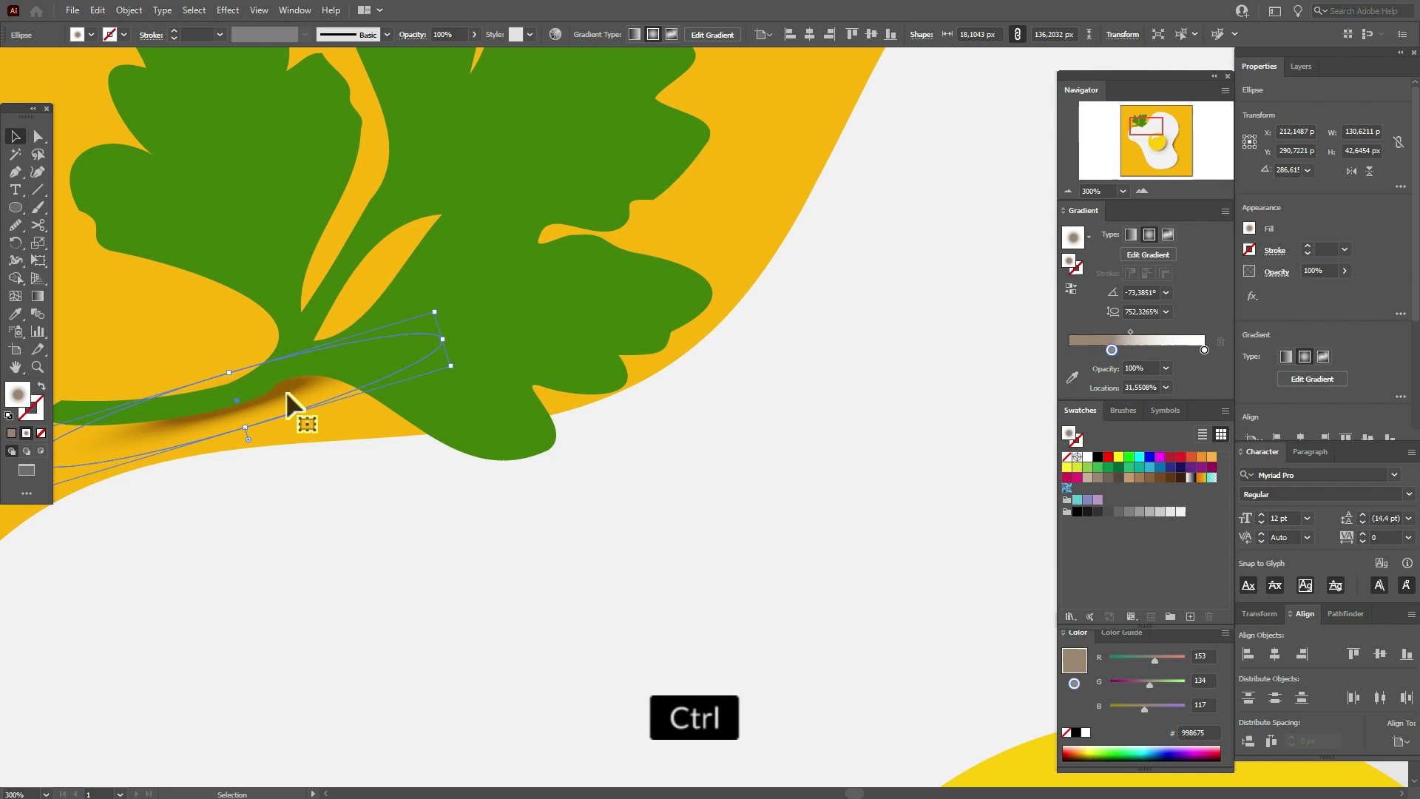
pyautogui.hotkey('ctrl', 'c')
# Paste a copy of the shadow under the lower leaf and bring the parsley in front of it.
pyautogui.hotkey('ctrl', 'v')
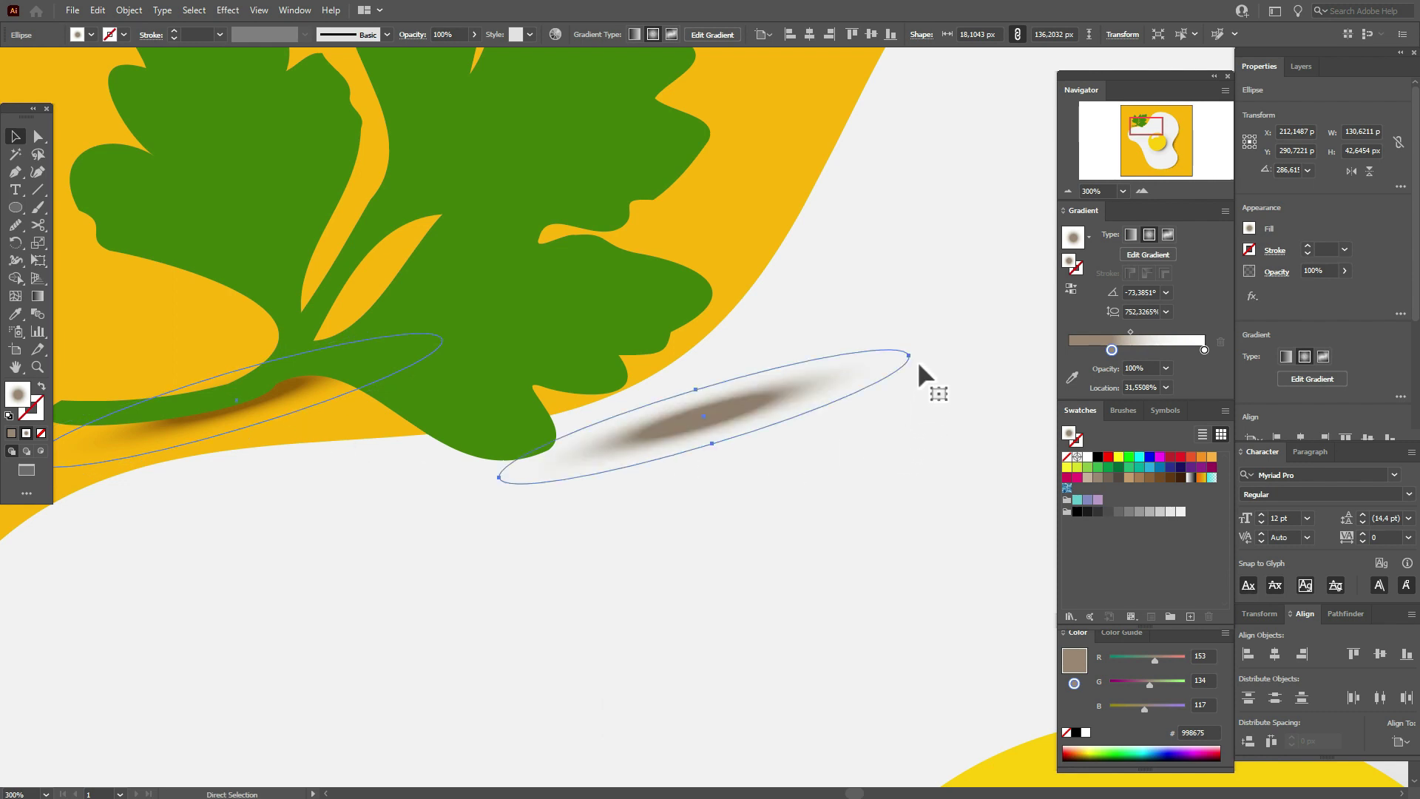
pyautogui.moveTo(931, 376); pyautogui.dragTo(919, 547)
pyautogui.moveTo(748, 448); pyautogui.dragTo(439, 438)
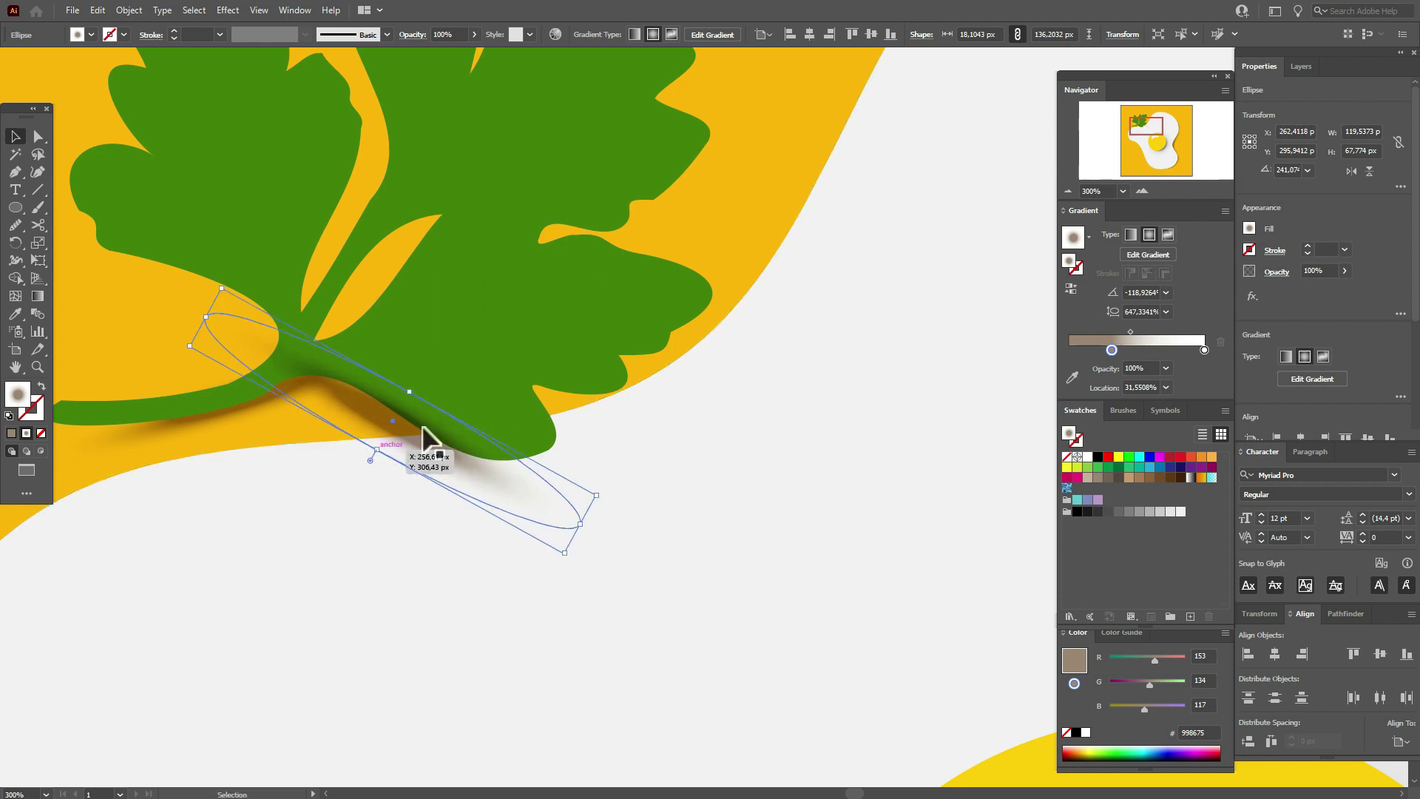
pyautogui.moveTo(411, 392); pyautogui.dragTo(423, 370)
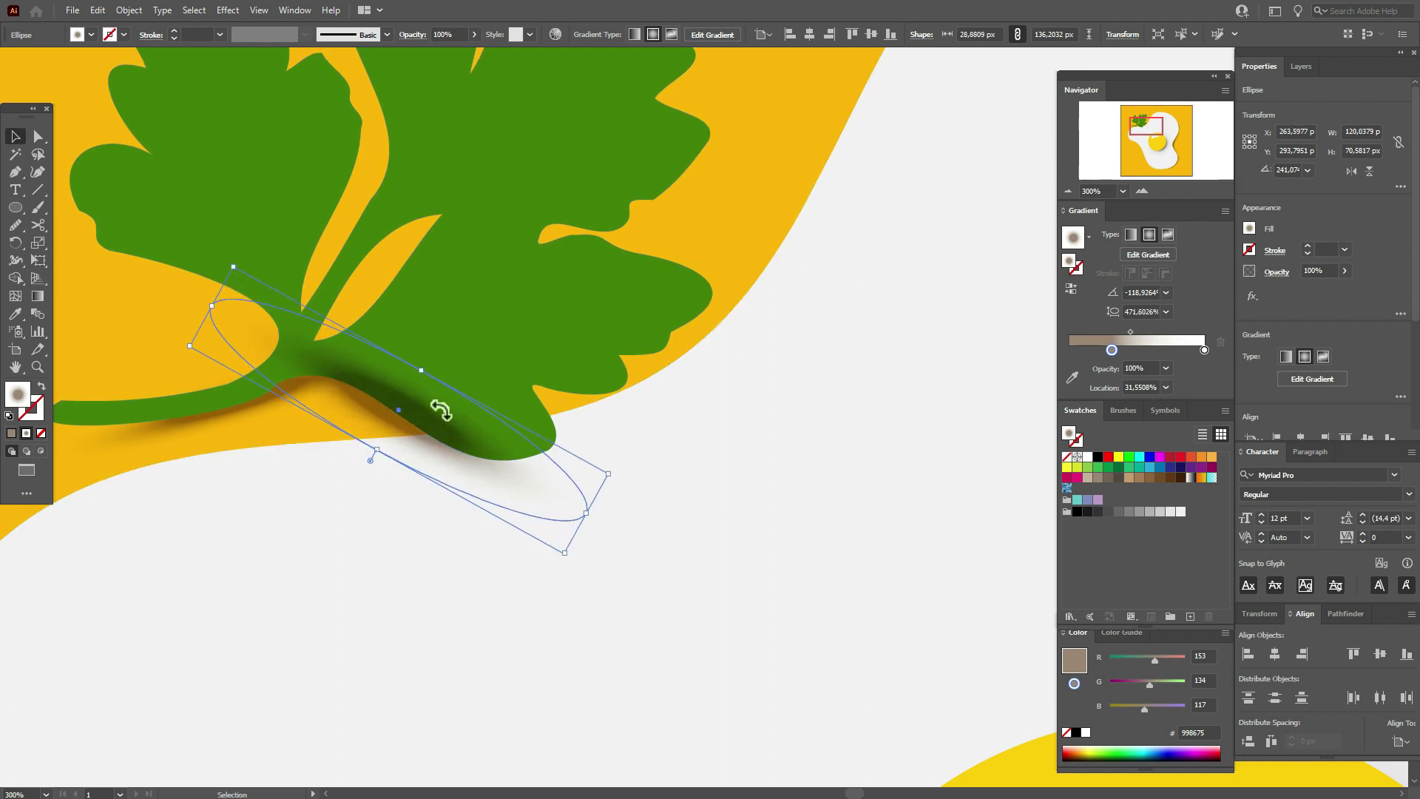
pyautogui.click(514, 380)
pyautogui.rightClick(513, 380)
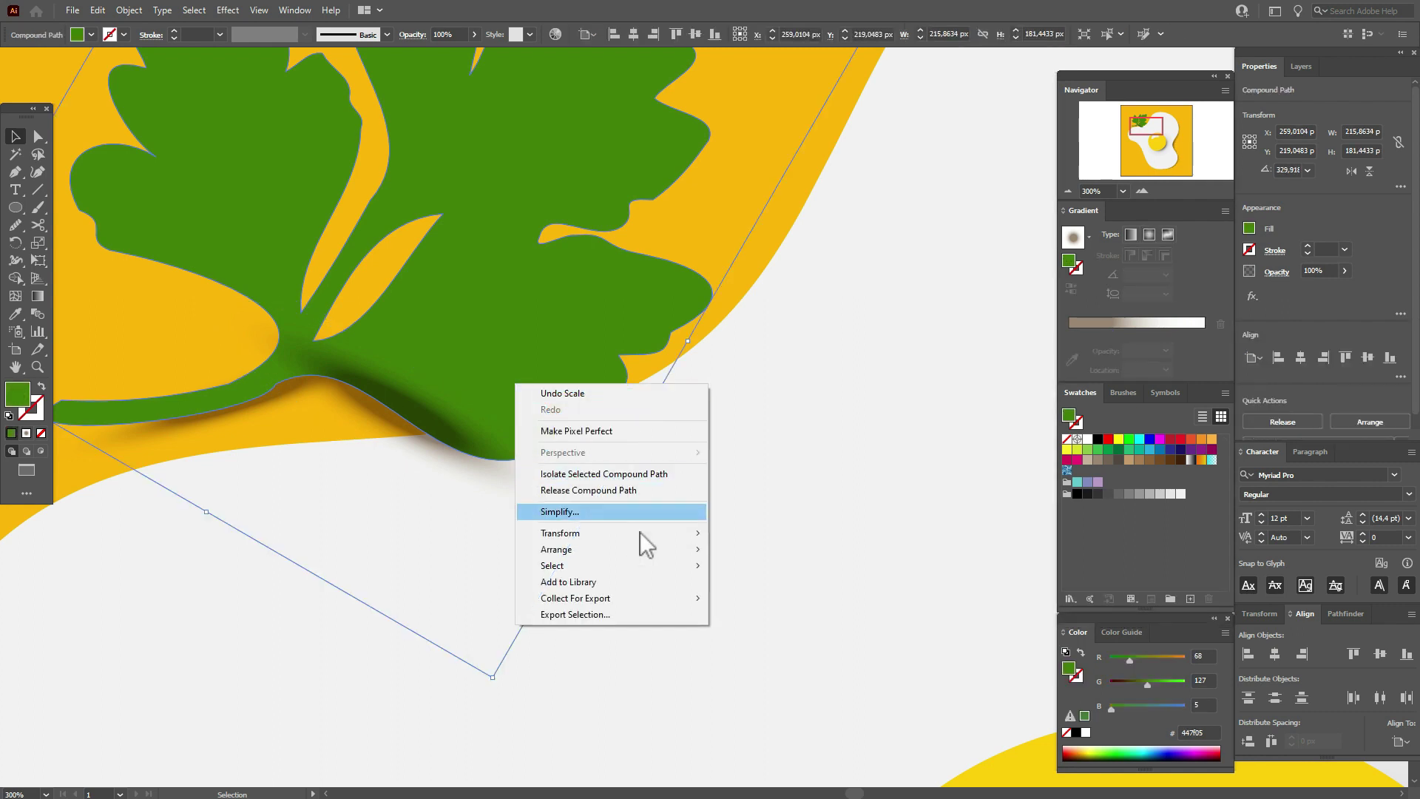
pyautogui.moveTo(642, 548)
pyautogui.click(725, 560)
# Scale and widen the new shadow to about 116×73 px beneath the leaf.
pyautogui.click(379, 416)
pyautogui.moveTo(382, 419); pyautogui.dragTo(384, 416)
pyautogui.click(383, 415)
pyautogui.moveTo(584, 514); pyautogui.dragTo(512, 482)
pyautogui.moveTo(388, 420)
pyautogui.mouseDown()
pyautogui.moveTo(409, 432)
pyautogui.moveTo(397, 426)
pyautogui.mouseUp()
pyautogui.moveTo(544, 489); pyautogui.dragTo(584, 512)
pyautogui.moveTo(396, 425); pyautogui.dragTo(390, 419)
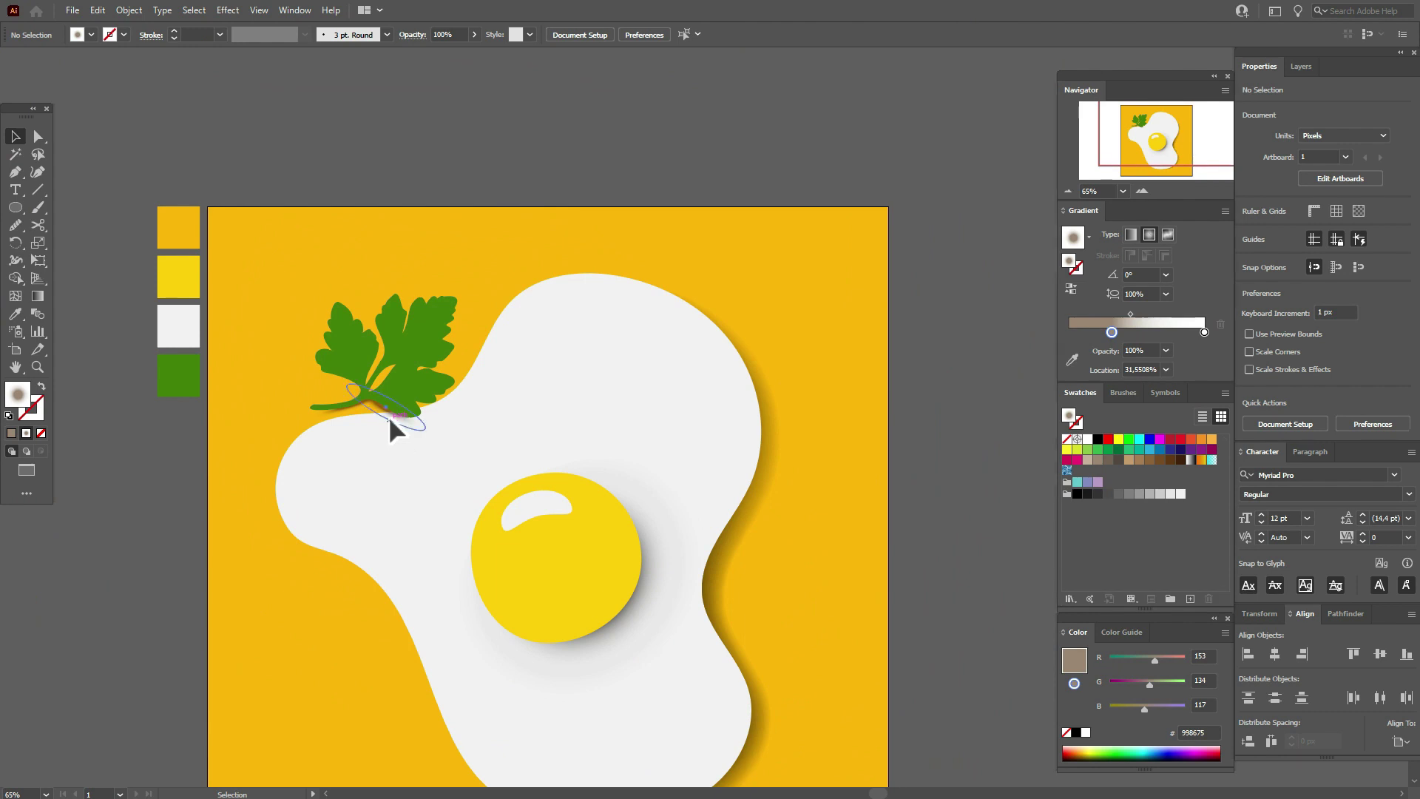
# Adjust the shadow's angle and nudge it up and right into place.
pyautogui.click(389, 425)
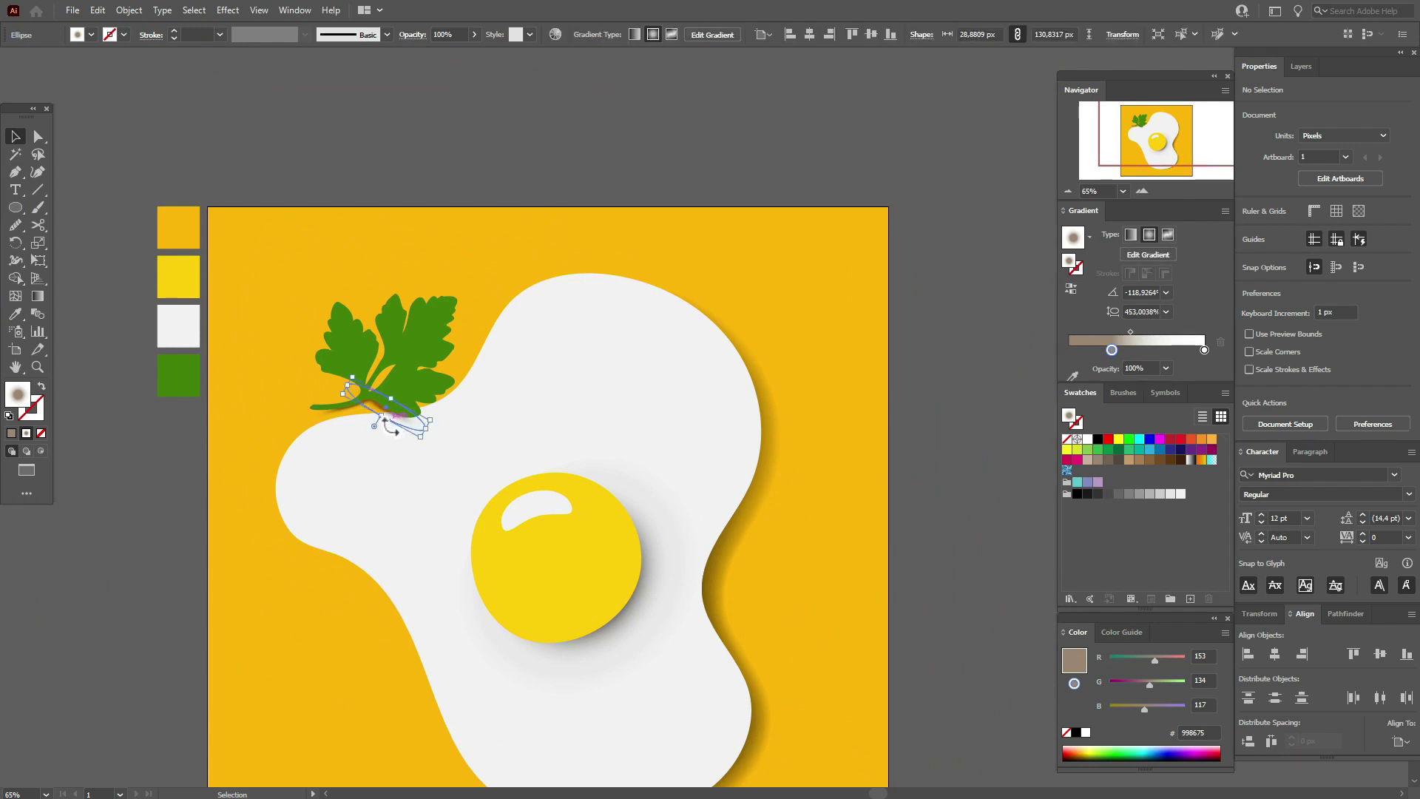
pyautogui.moveTo(439, 423); pyautogui.dragTo(466, 411)
pyautogui.press('Up')
pyautogui.press('Up')
pyautogui.press('Right')
pyautogui.click(454, 197)
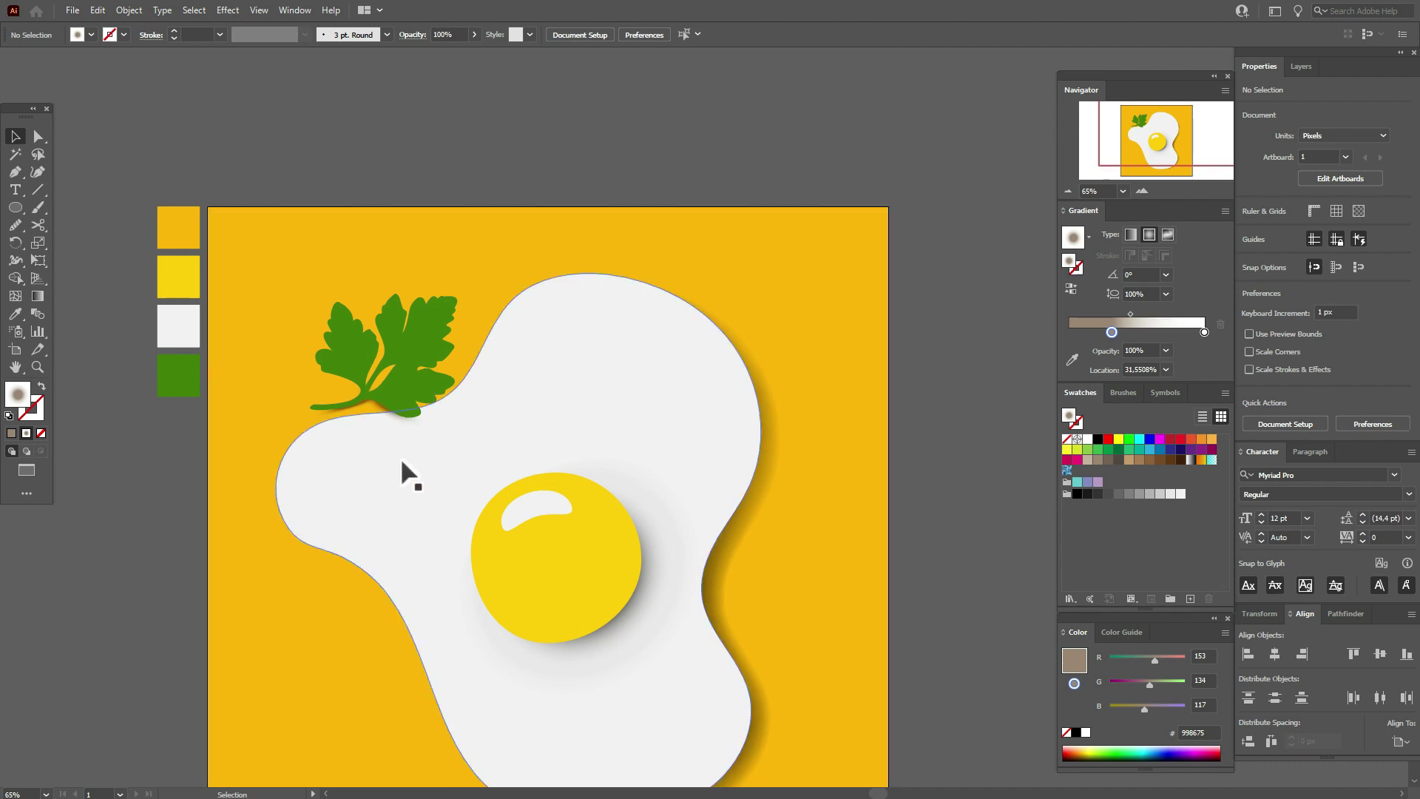
pyautogui.scroll(4, 414, 444)
# Paste another shadow copy under the right leaf and bring the parsley in front of it.
pyautogui.click(308, 412)
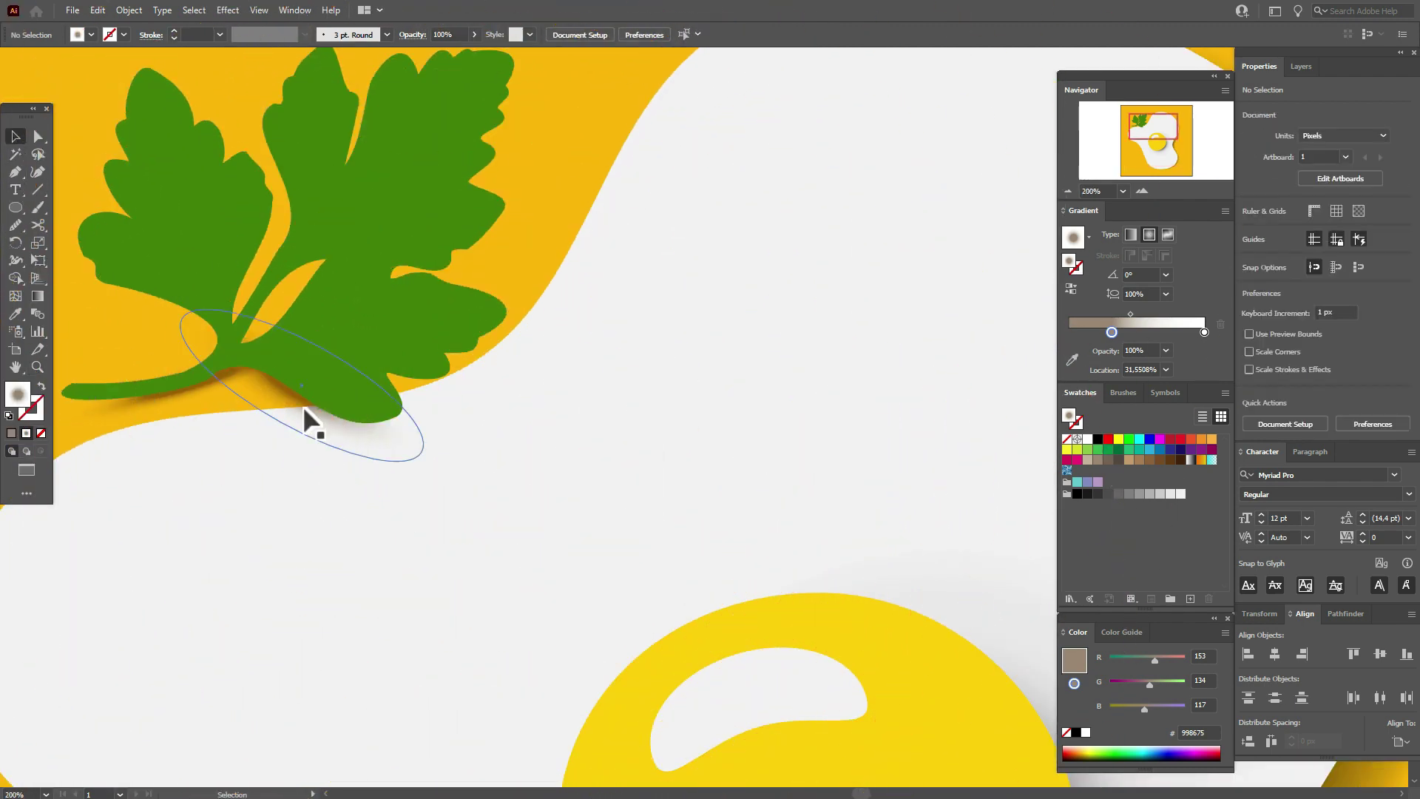
pyautogui.hotkey('ctrl', 'v')
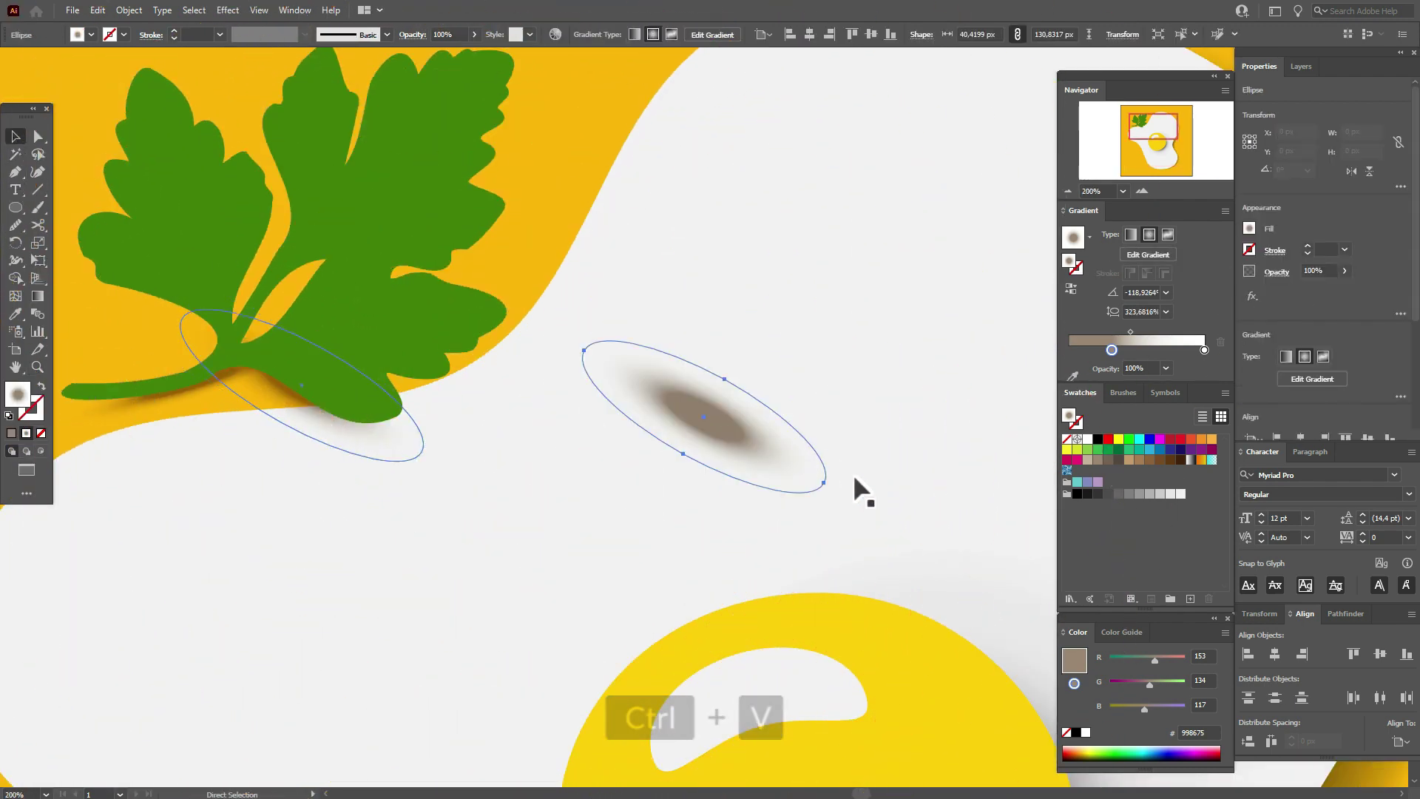
pyautogui.moveTo(836, 490); pyautogui.dragTo(811, 327)
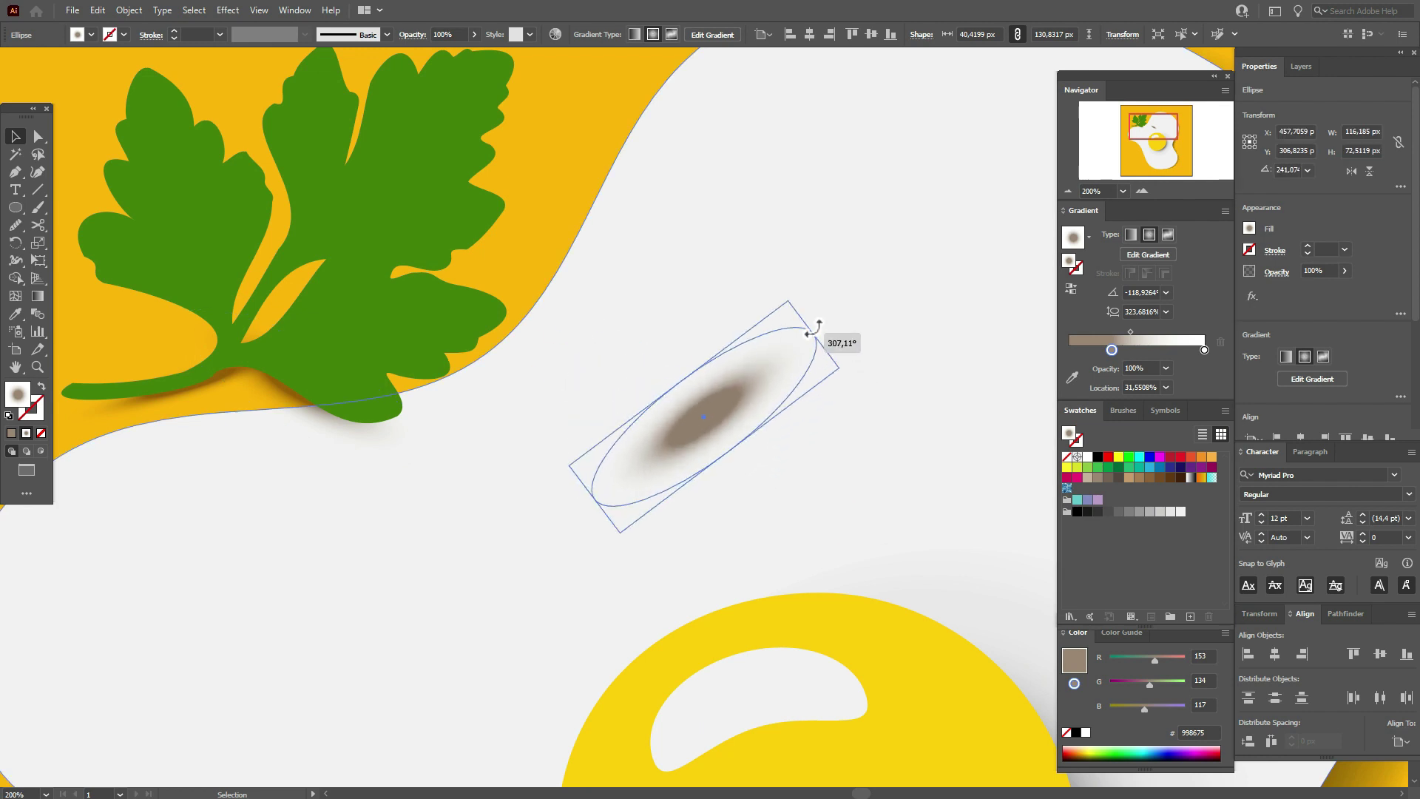
pyautogui.moveTo(736, 405); pyautogui.dragTo(374, 316)
pyautogui.click(376, 313)
pyautogui.rightClick(376, 313)
pyautogui.moveTo(494, 485)
pyautogui.click(645, 485)
# Move and rotate the new shadow to match the right leaf's edge.
pyautogui.click(460, 354)
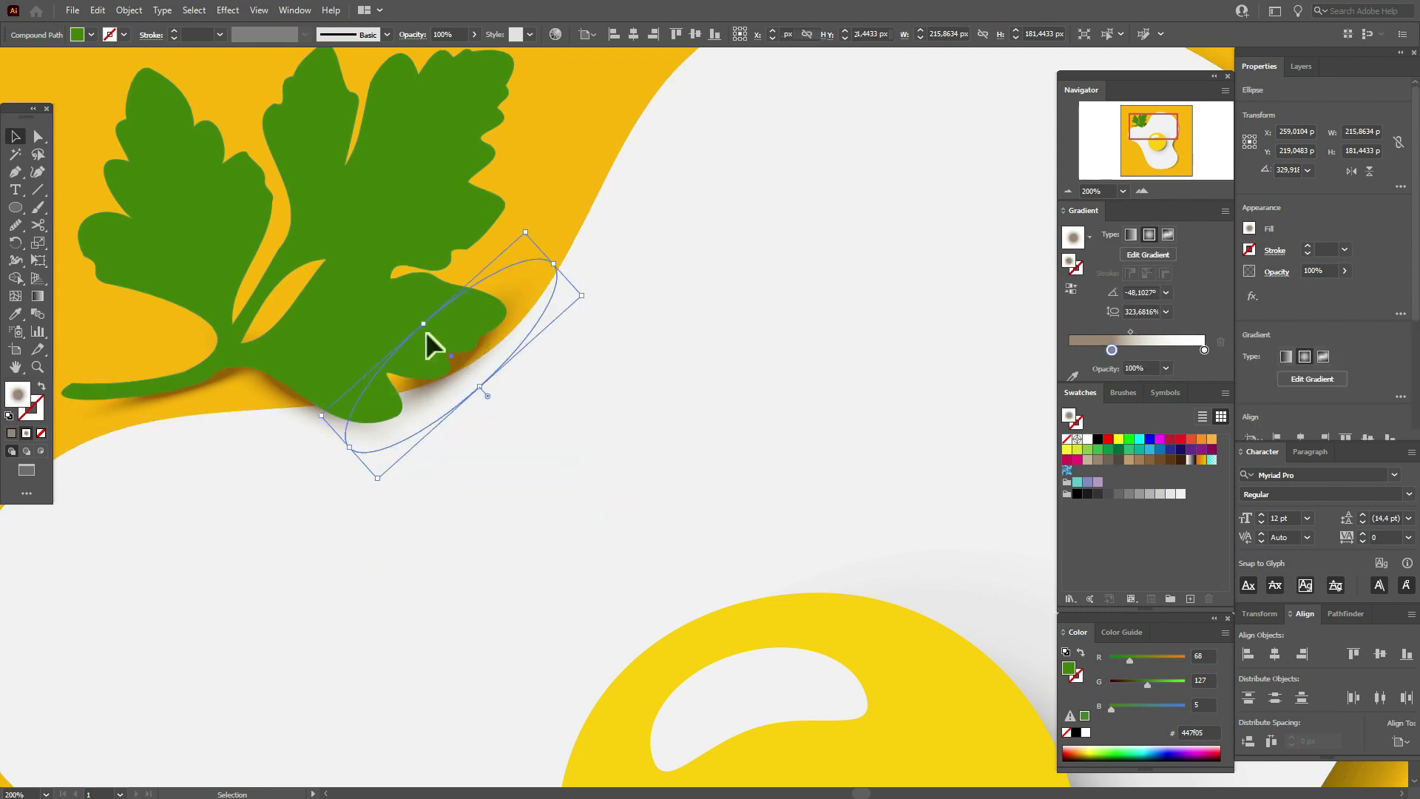
pyautogui.moveTo(426, 325)
pyautogui.mouseDown()
pyautogui.moveTo(373, 308)
pyautogui.moveTo(411, 314)
pyautogui.mouseUp()
pyautogui.moveTo(486, 350); pyautogui.dragTo(482, 365)
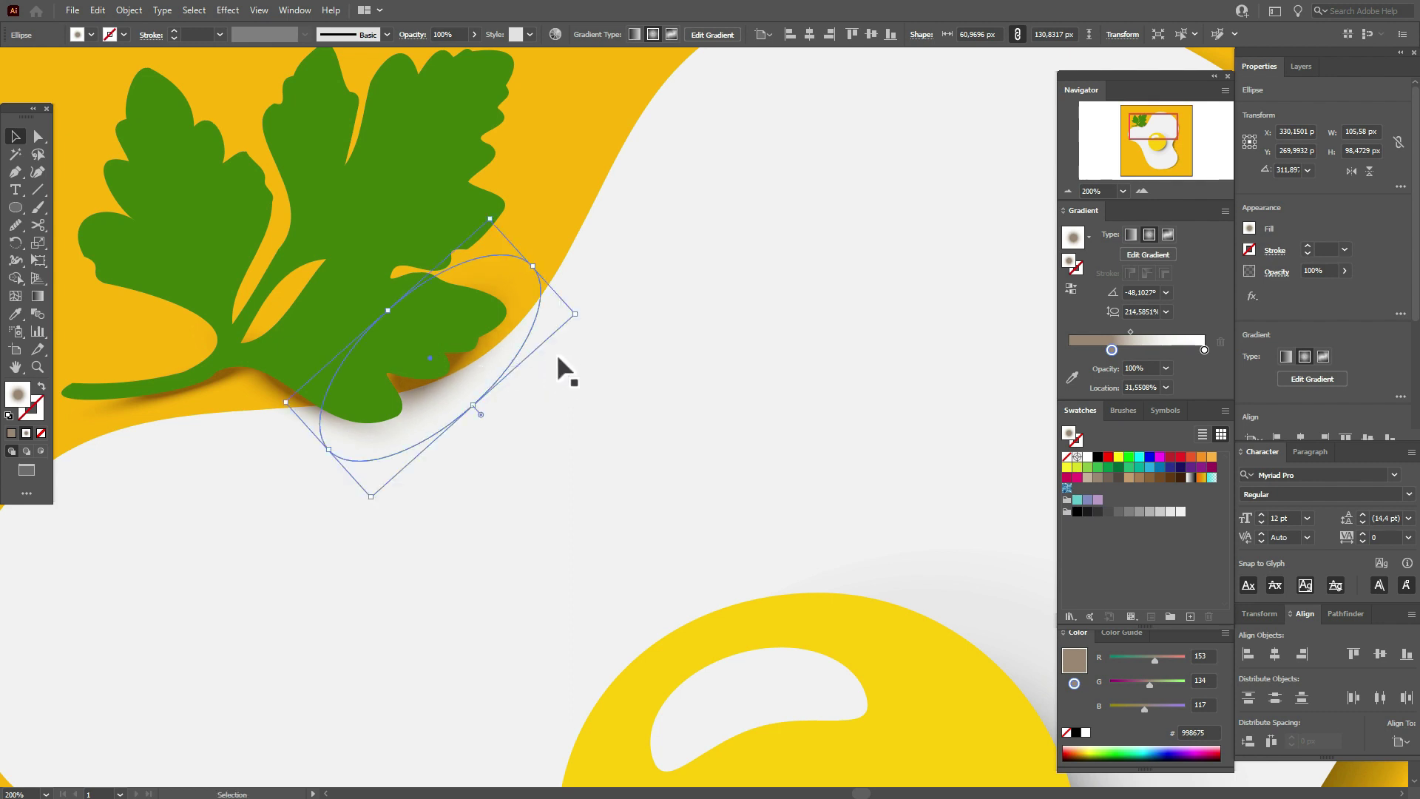
pyautogui.moveTo(589, 319); pyautogui.dragTo(570, 369)
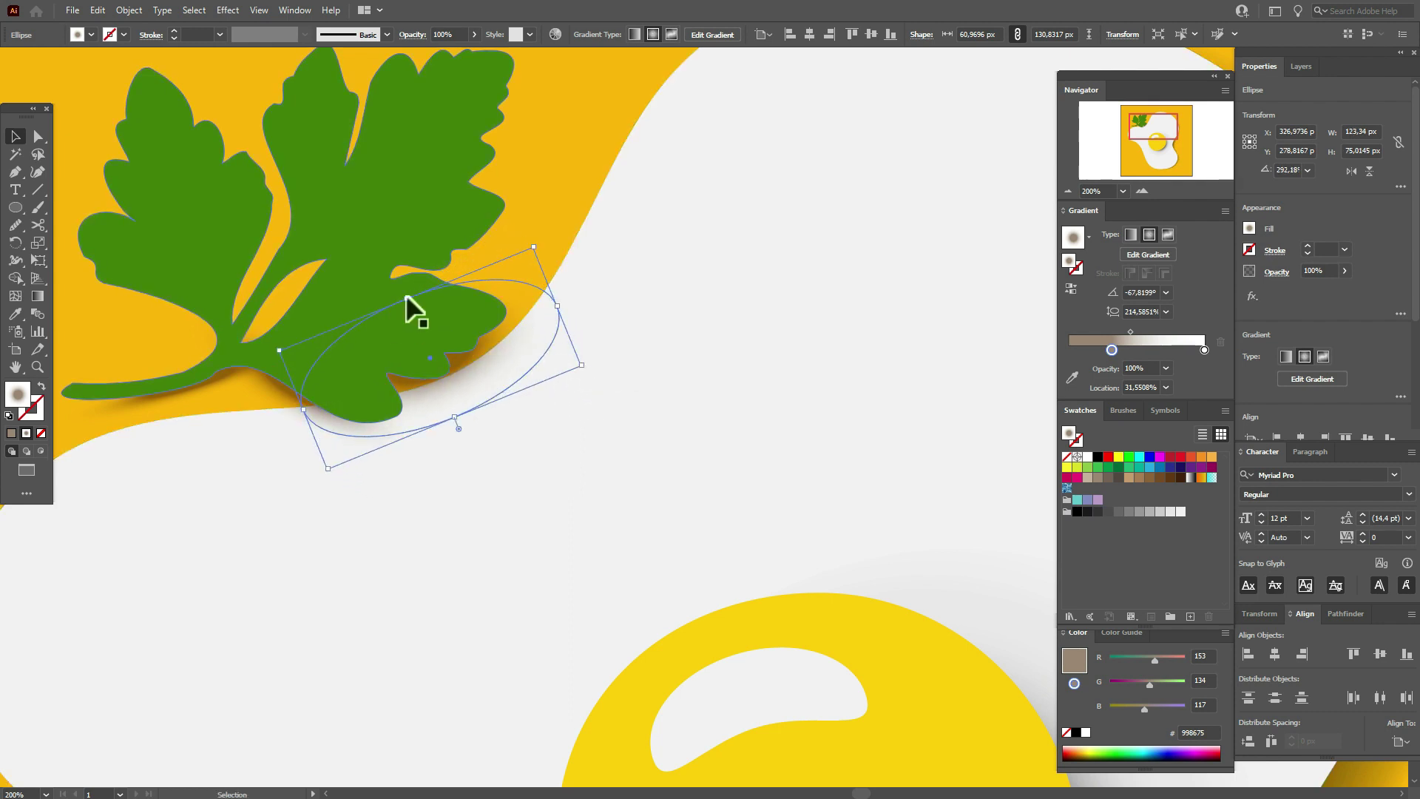
# Widen the shadow gradient to a 214.59% aspect ratio with its dark stop at 25.67%.
pyautogui.click(37, 295)
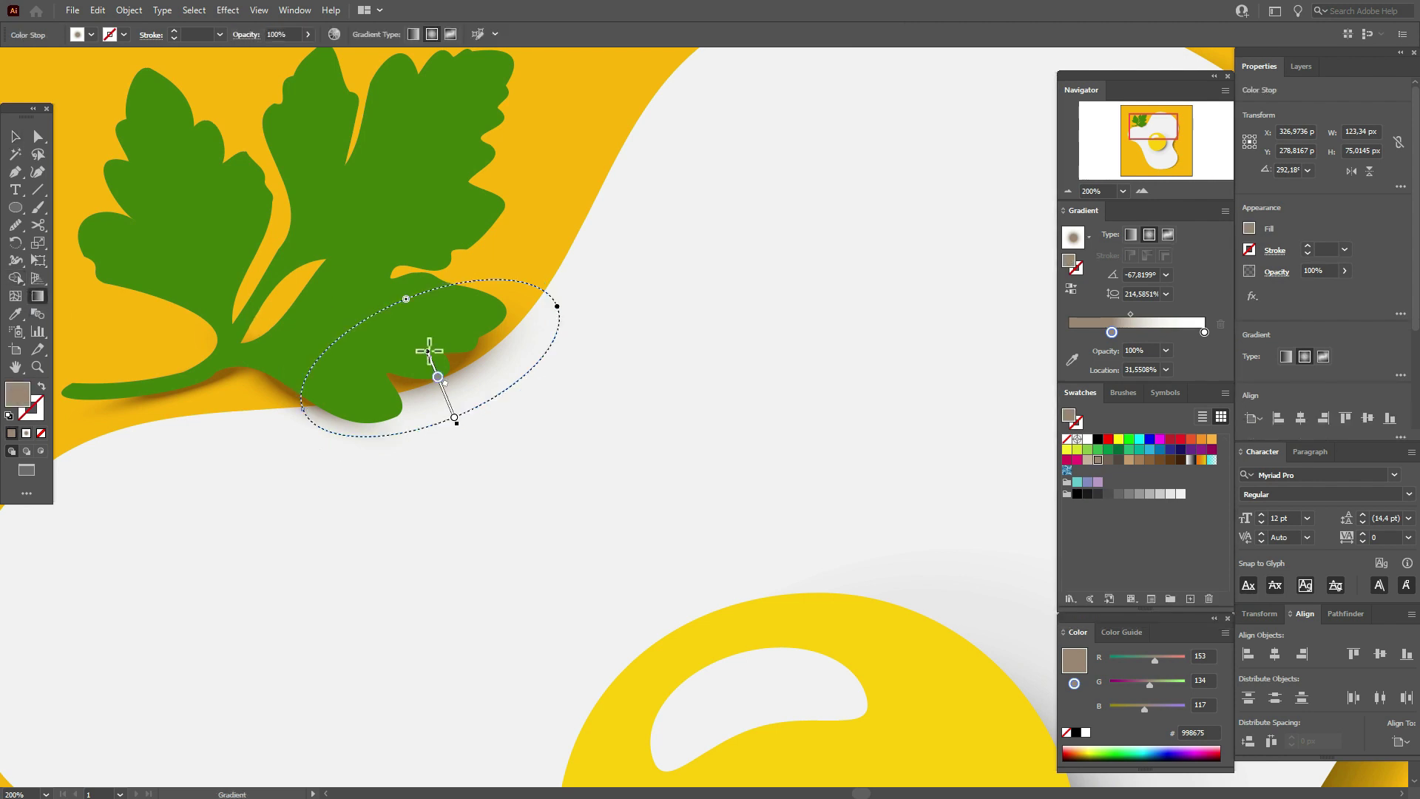
pyautogui.moveTo(404, 294); pyautogui.dragTo(396, 282)
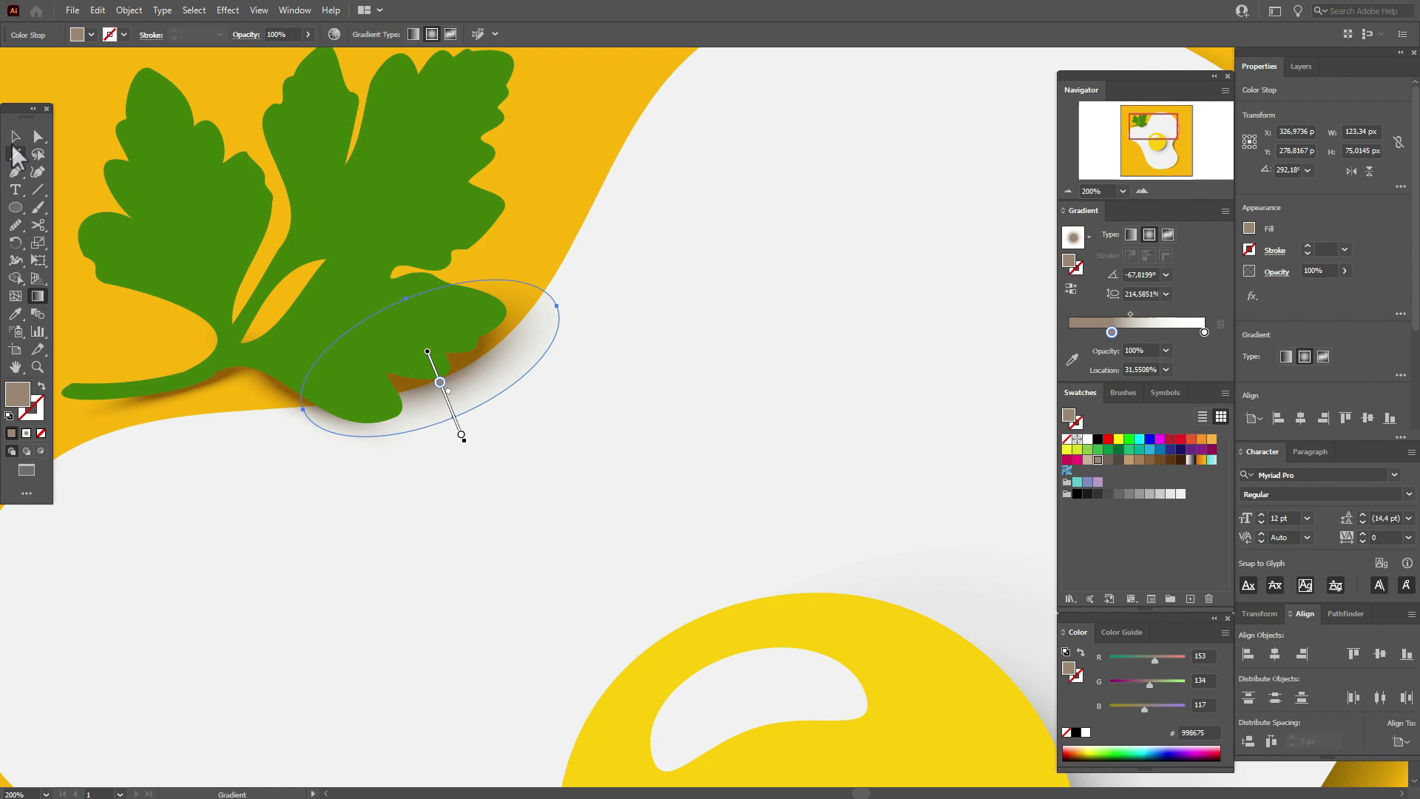
pyautogui.click(15, 136)
pyautogui.moveTo(485, 362); pyautogui.dragTo(479, 366)
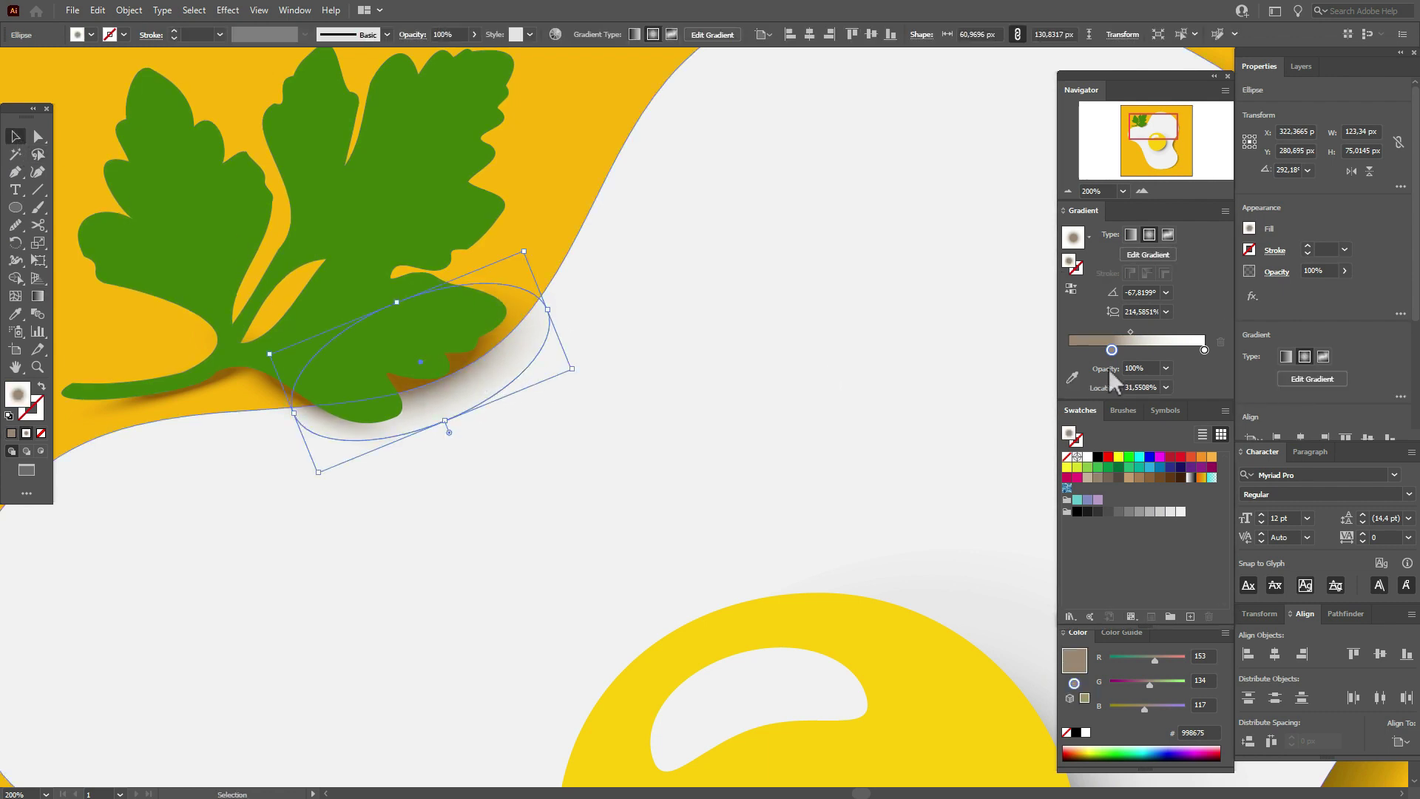
pyautogui.moveTo(1115, 351); pyautogui.dragTo(1105, 349)
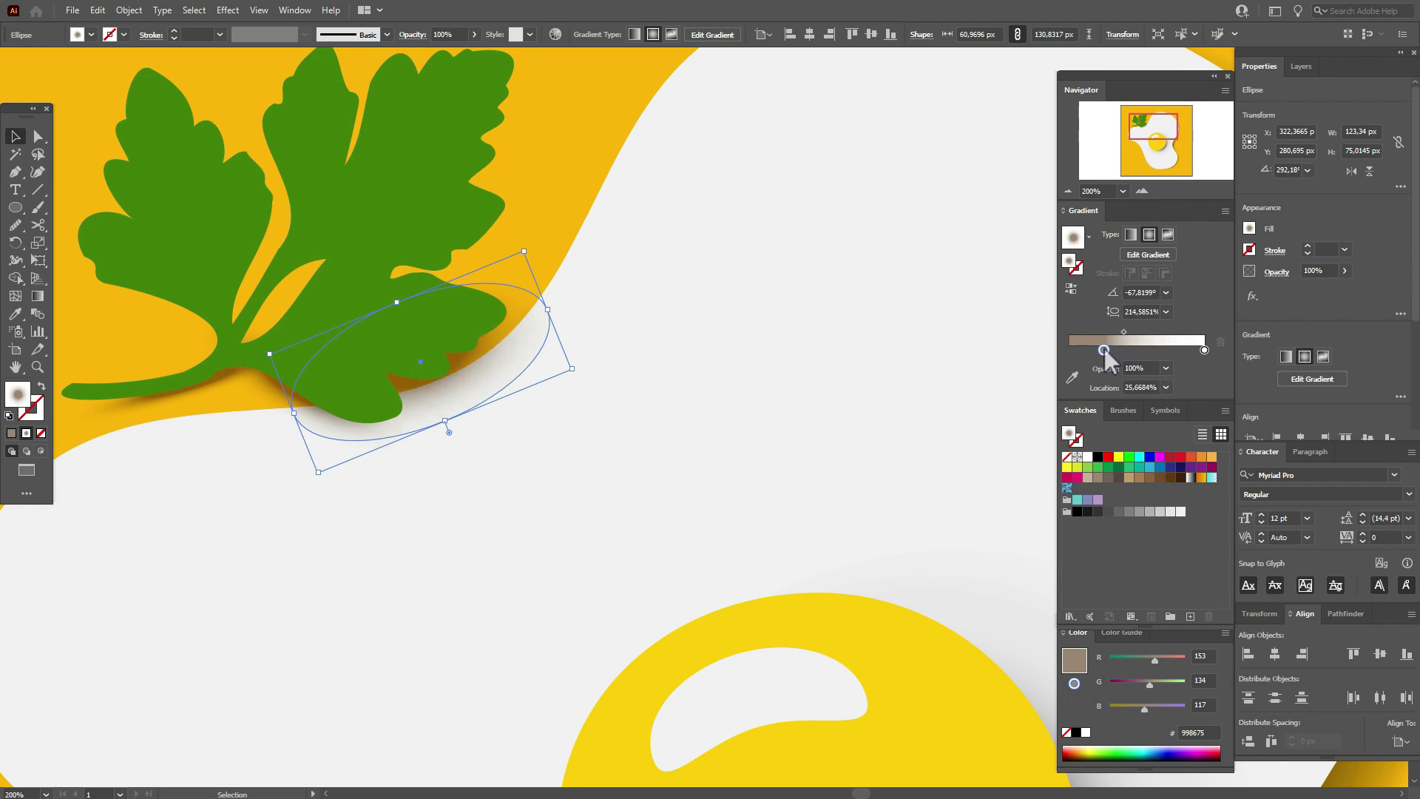
pyautogui.moveTo(523, 286); pyautogui.dragTo(526, 285)
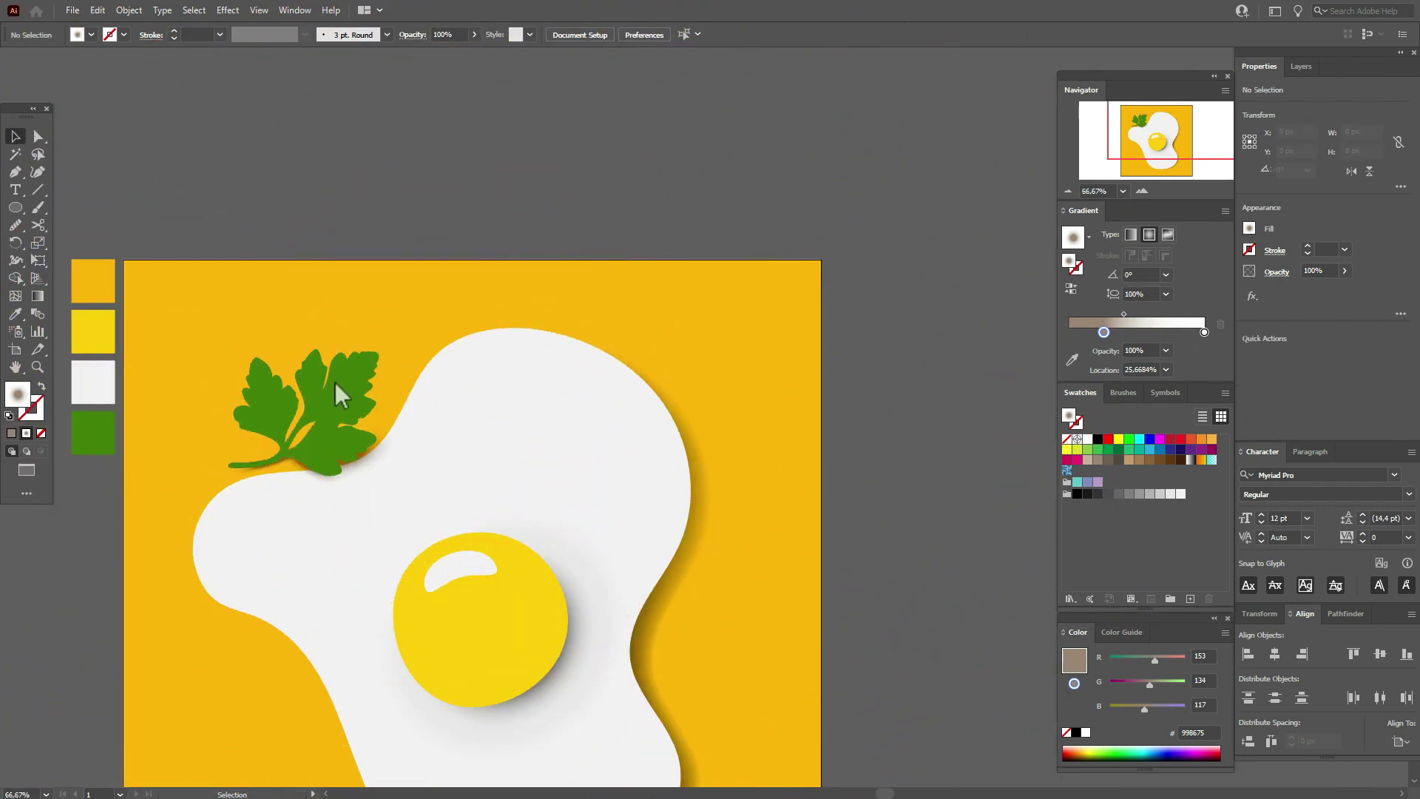
# Duplicate the parsley sprig and reflect the copy horizontally.
pyautogui.click(335, 383)
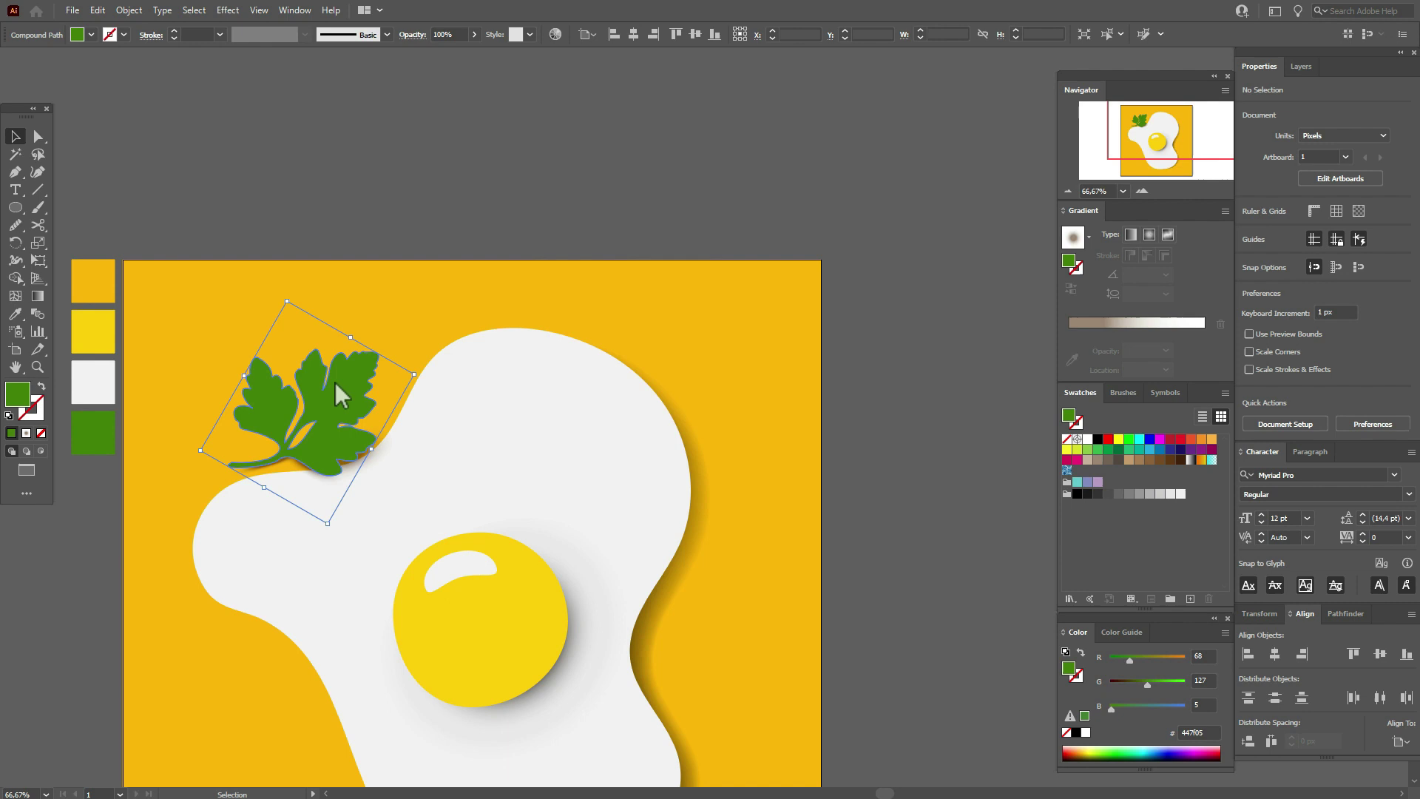
pyautogui.hotkey('ctrl', 'c')
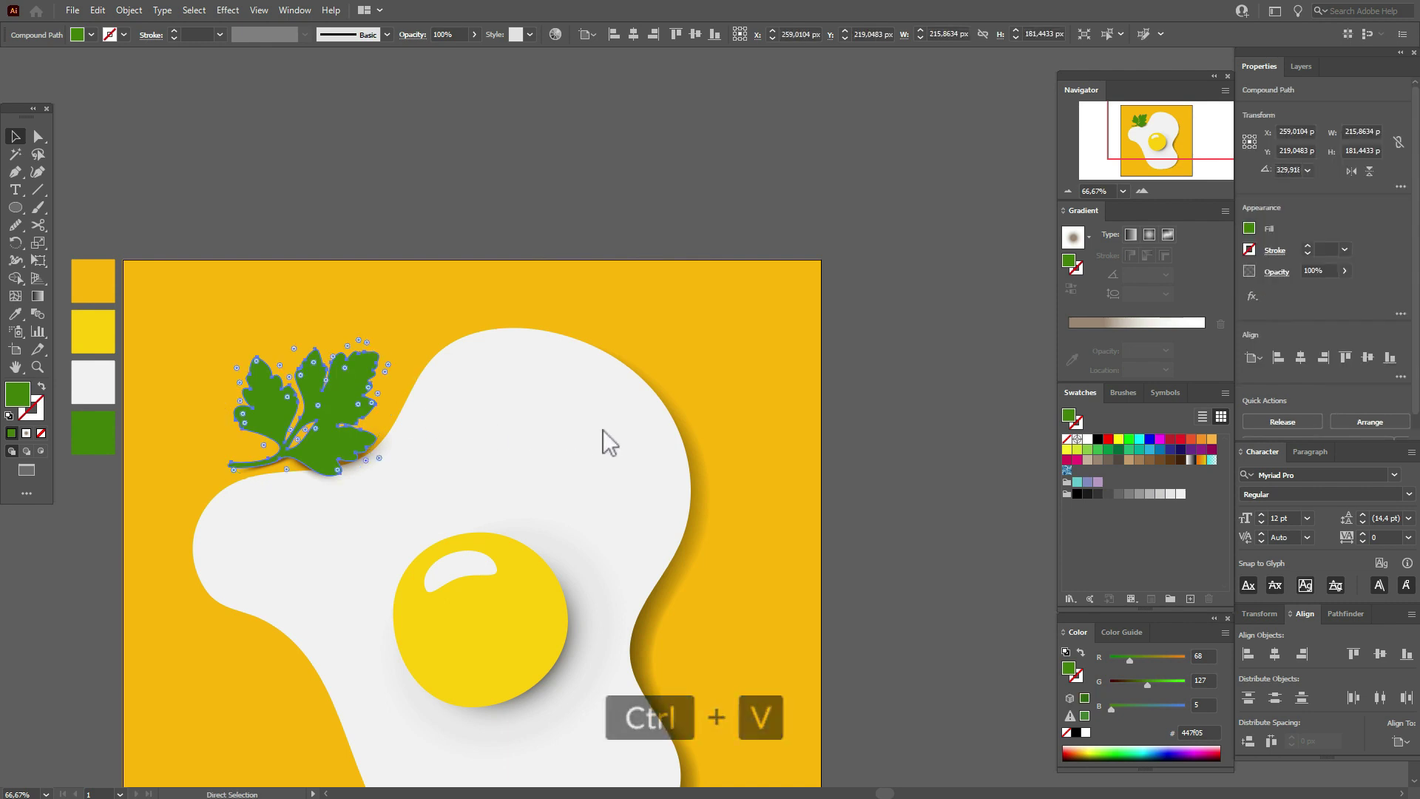
pyautogui.hotkey('ctrl', 'c')
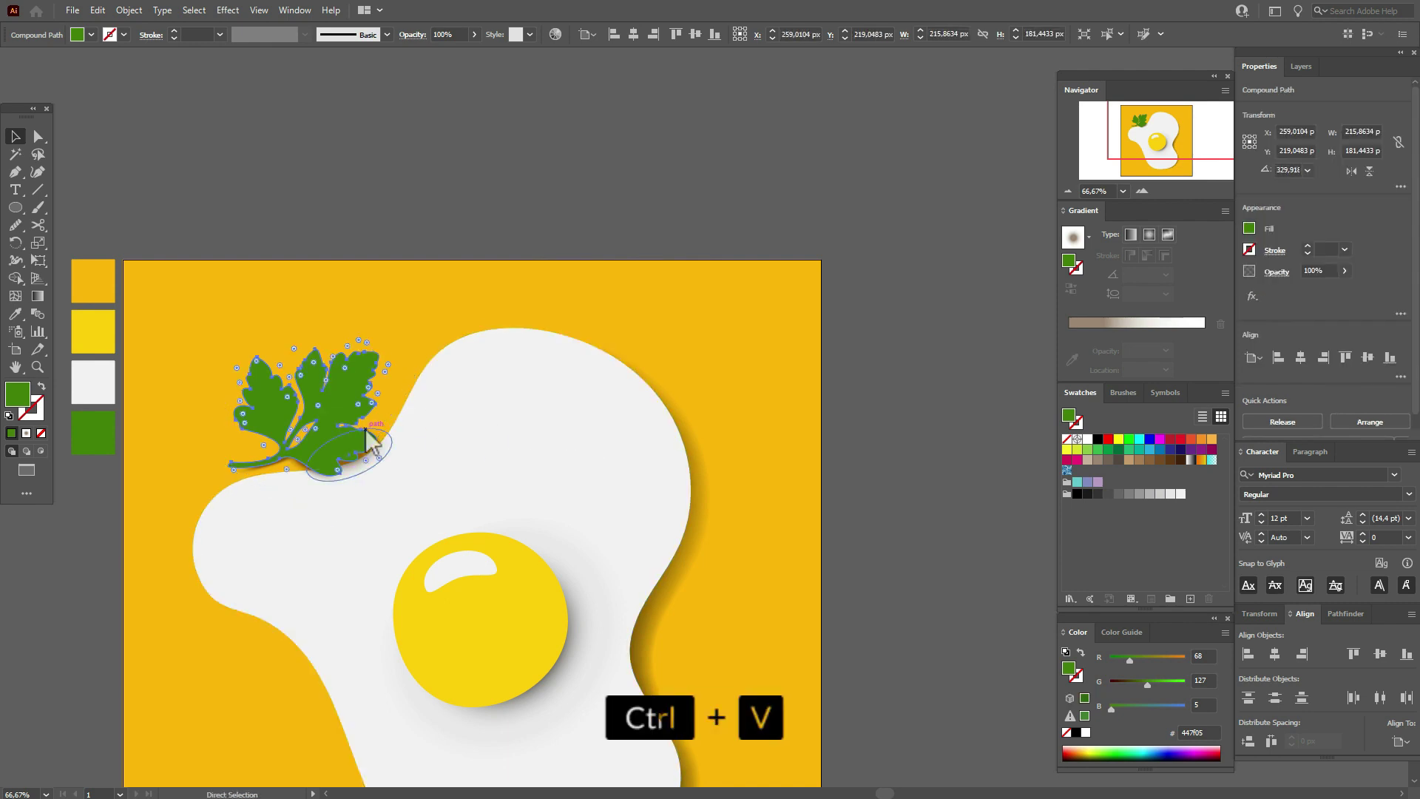
pyautogui.hotkey('ctrl', 'v')
pyautogui.moveTo(785, 452); pyautogui.dragTo(714, 366)
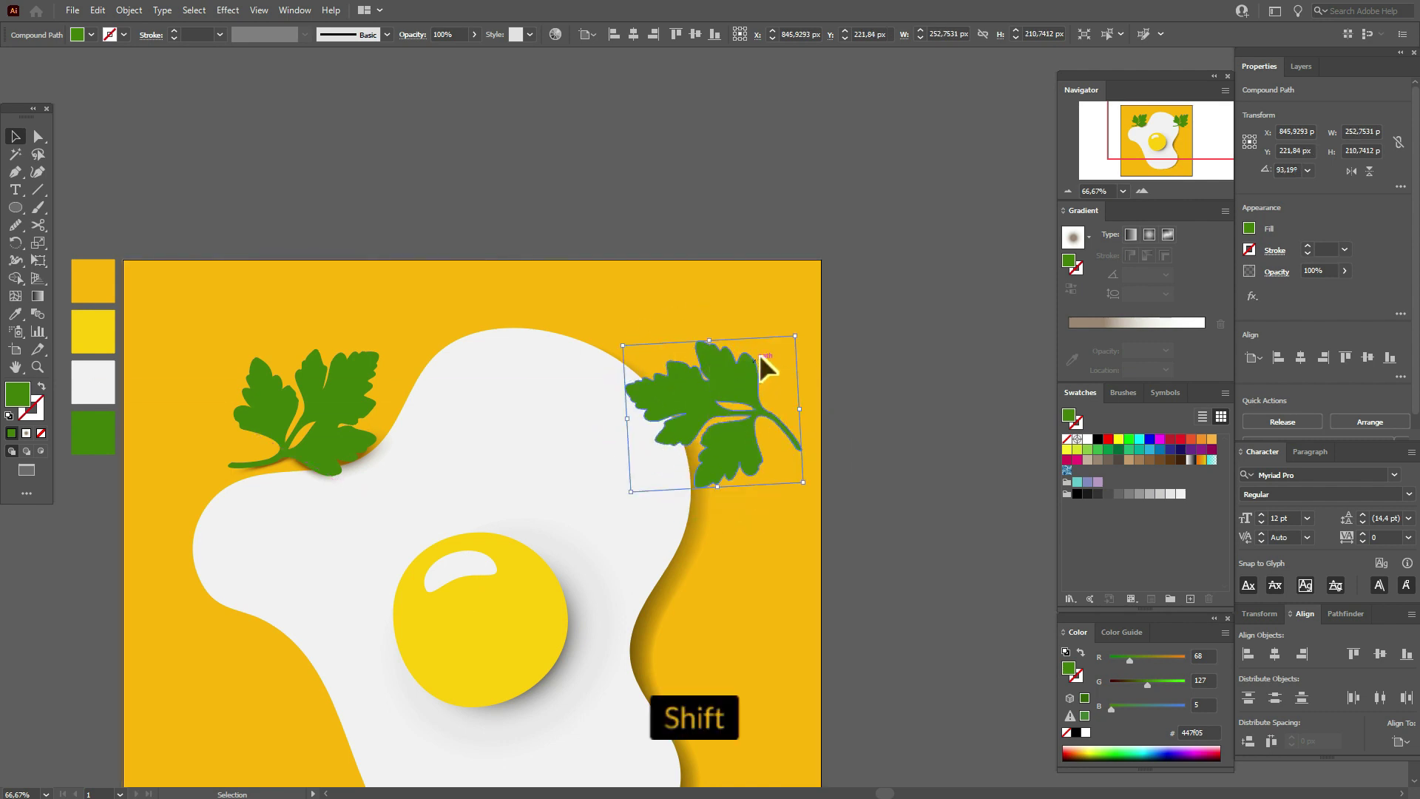
pyautogui.rightClick(798, 341)
pyautogui.moveTo(928, 490)
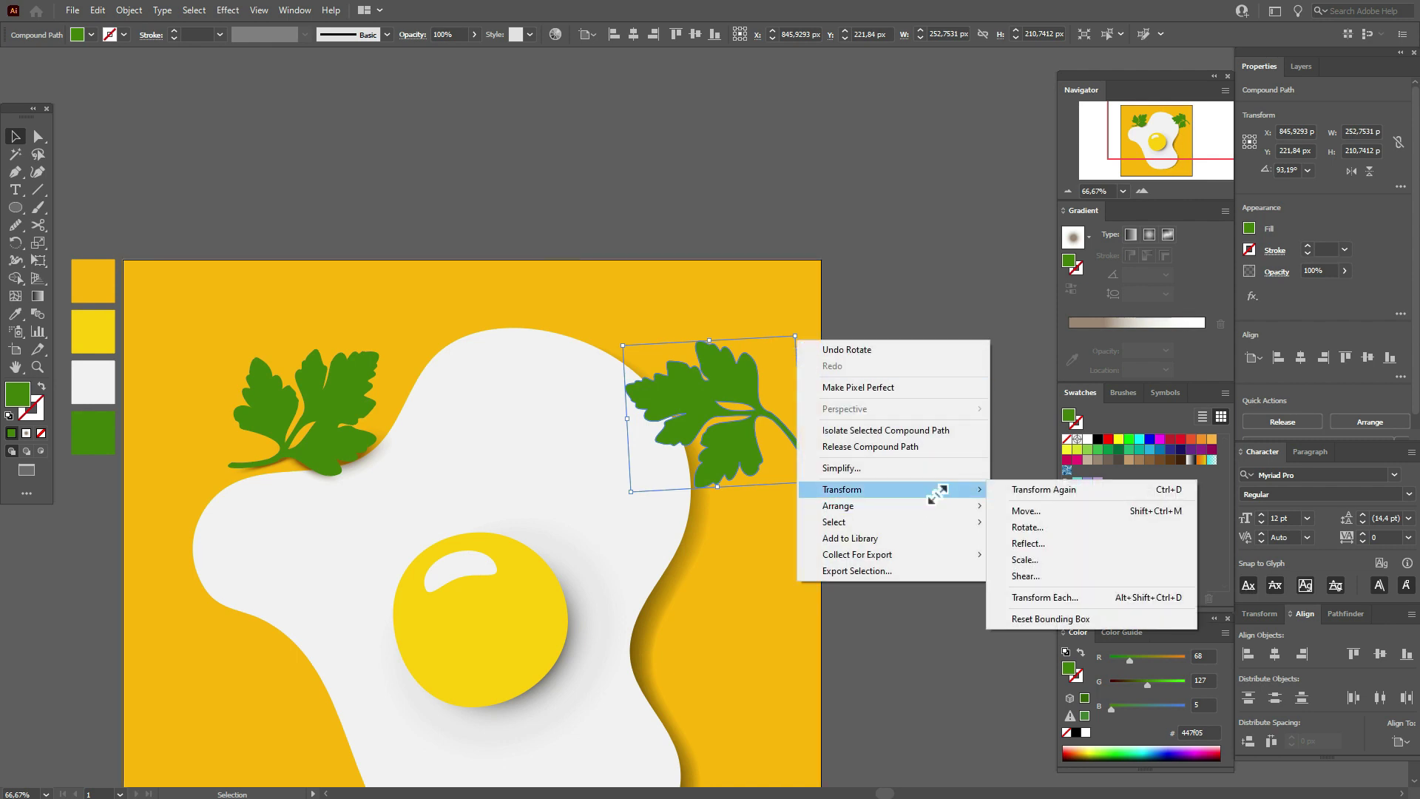
pyautogui.click(1071, 542)
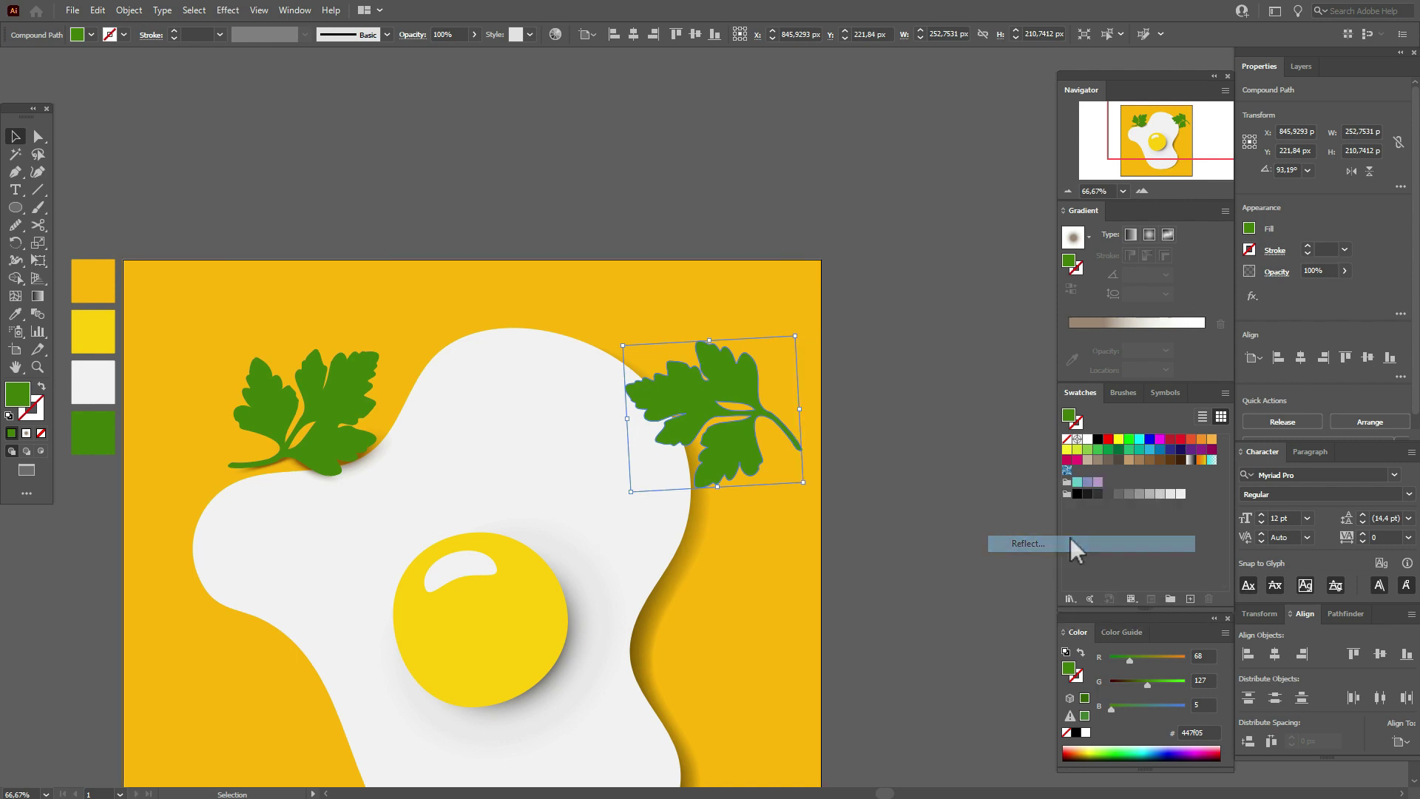
pyautogui.click(911, 284)
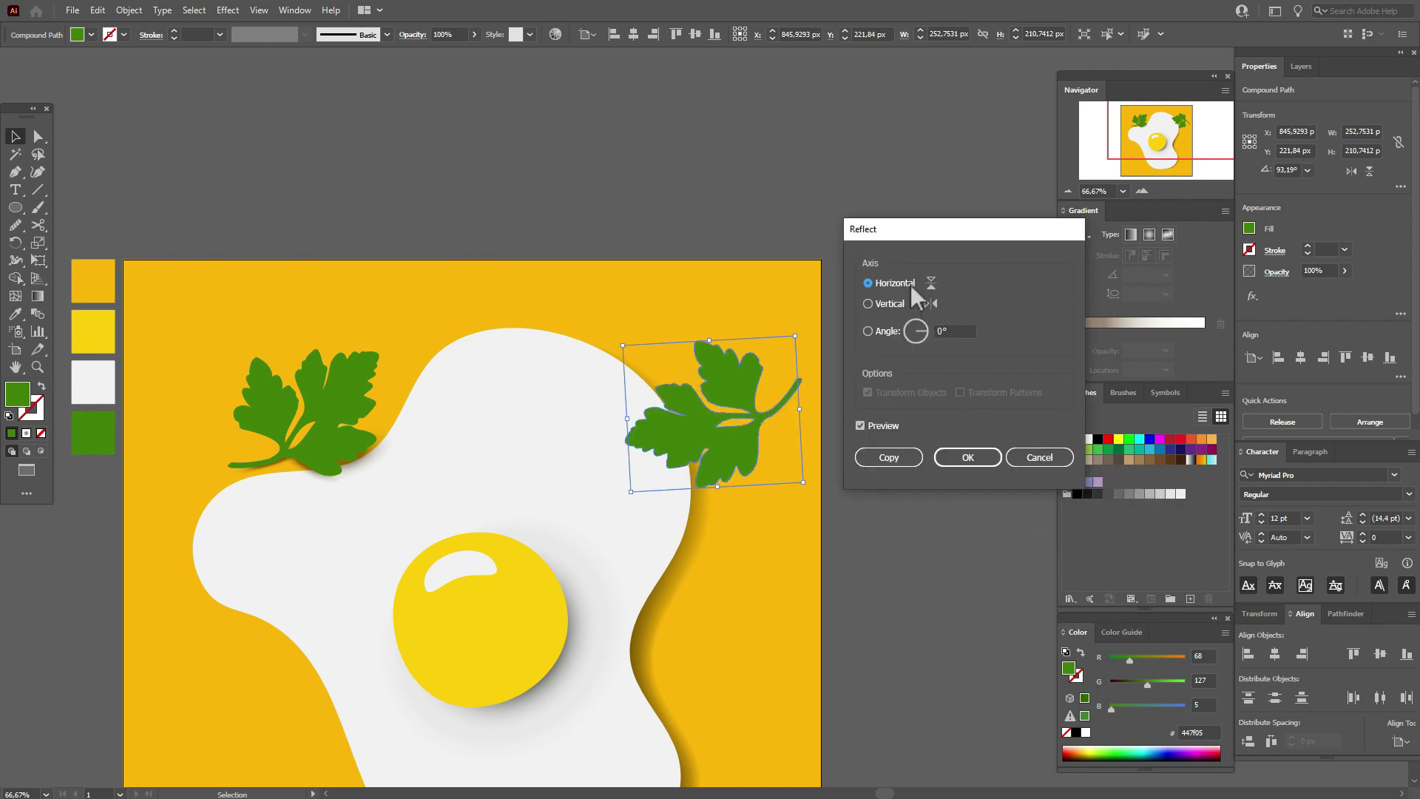
pyautogui.click(967, 457)
# Rotate the mirrored sprig upright and place it beside the first sprig.
pyautogui.moveTo(815, 419); pyautogui.dragTo(777, 510)
pyautogui.moveTo(728, 423); pyautogui.dragTo(422, 367)
pyautogui.moveTo(426, 346); pyautogui.dragTo(428, 347)
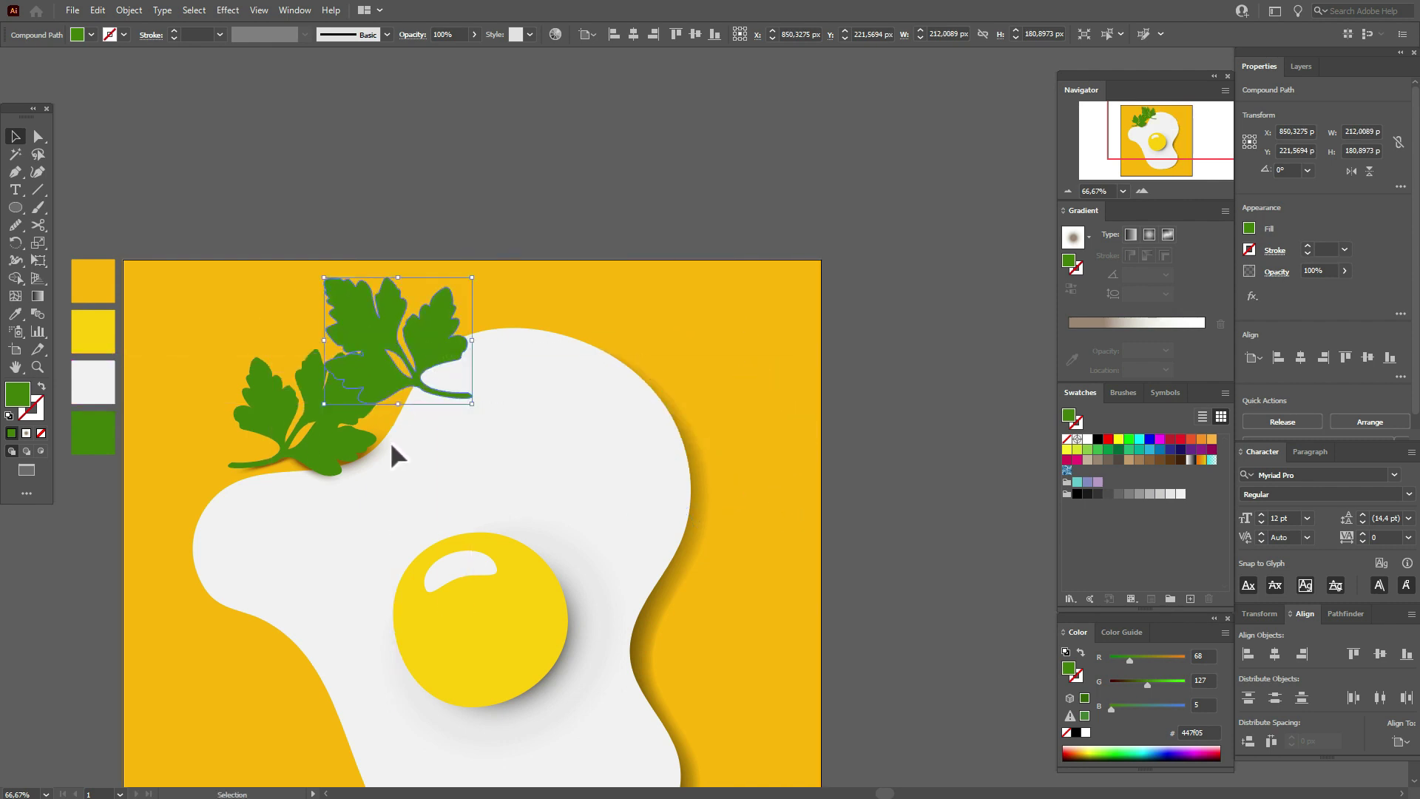
# Paste a copy of the first parsley's shadow, enlarge it and move it under the new sprig.
pyautogui.keyDown('ctrl'); pyautogui.click(371, 463); pyautogui.keyUp('ctrl')
pyautogui.hotkey('ctrl', 'v')
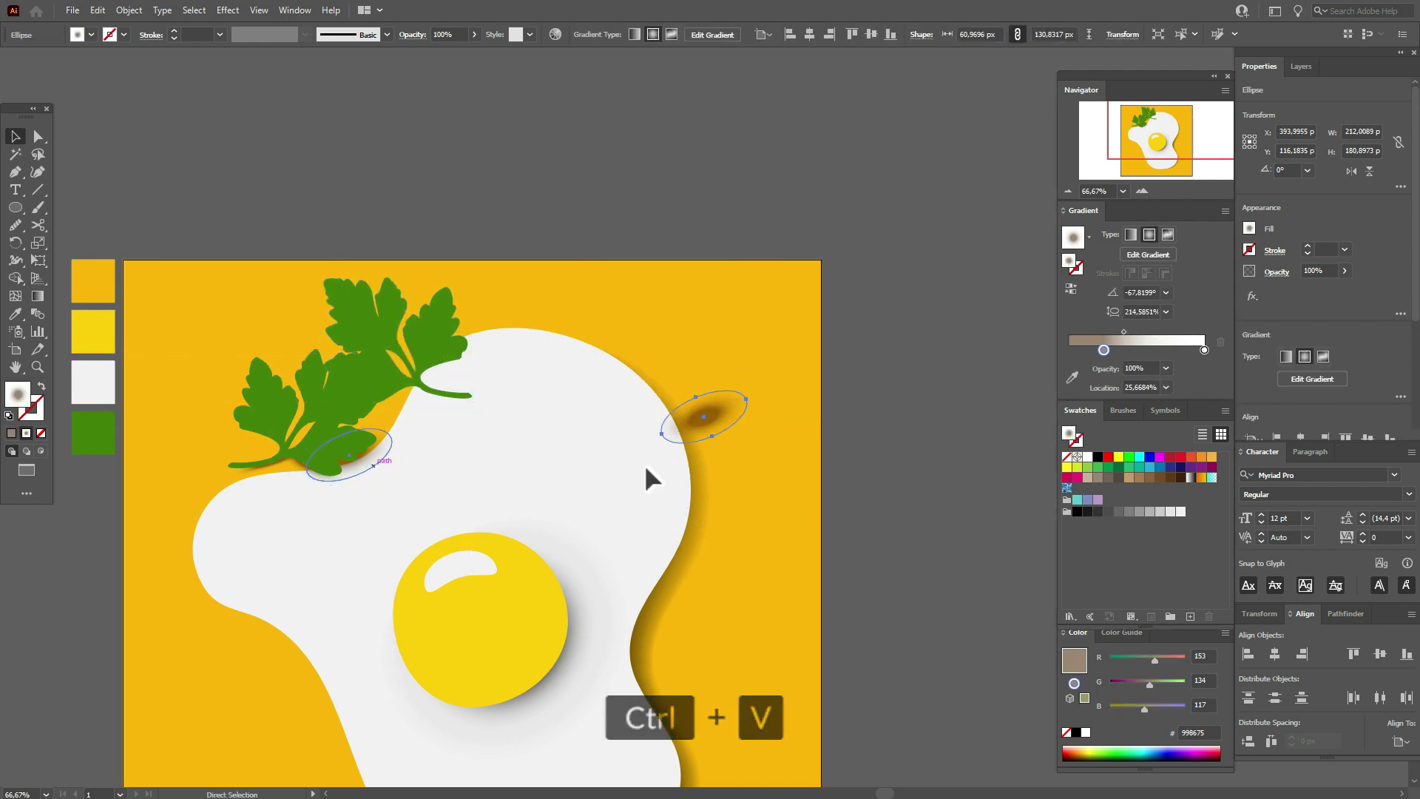
pyautogui.moveTo(719, 442); pyautogui.dragTo(770, 476)
pyautogui.moveTo(730, 431); pyautogui.dragTo(366, 404)
# Bring the new parsley sprig to the front so it sits above its shadow.
pyautogui.click(427, 343)
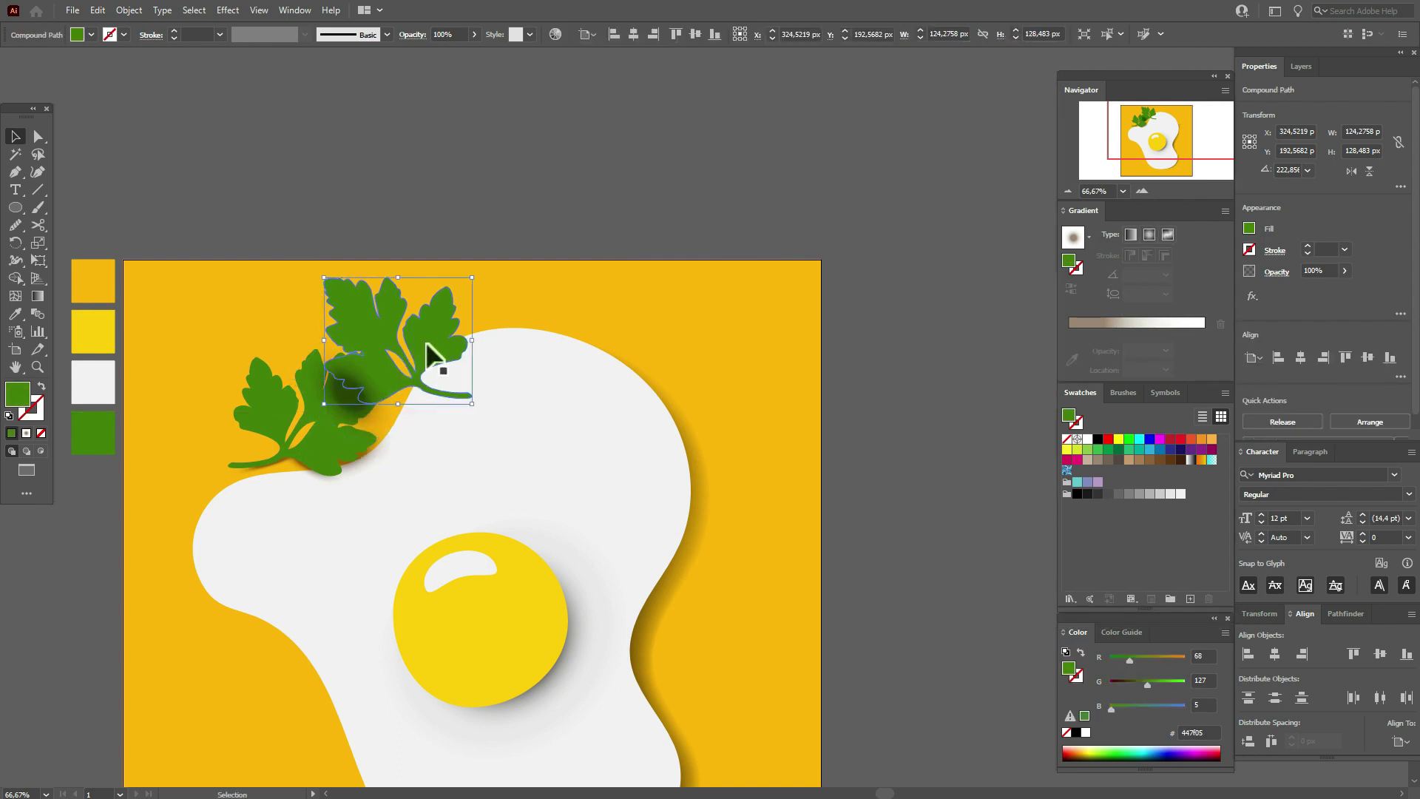
pyautogui.rightClick(427, 343)
pyautogui.moveTo(602, 510)
pyautogui.click(668, 510)
pyautogui.click(890, 473)
# Resize, rotate and nudge the shadow ellipse to follow the parsley's leaves.
pyautogui.click(358, 403)
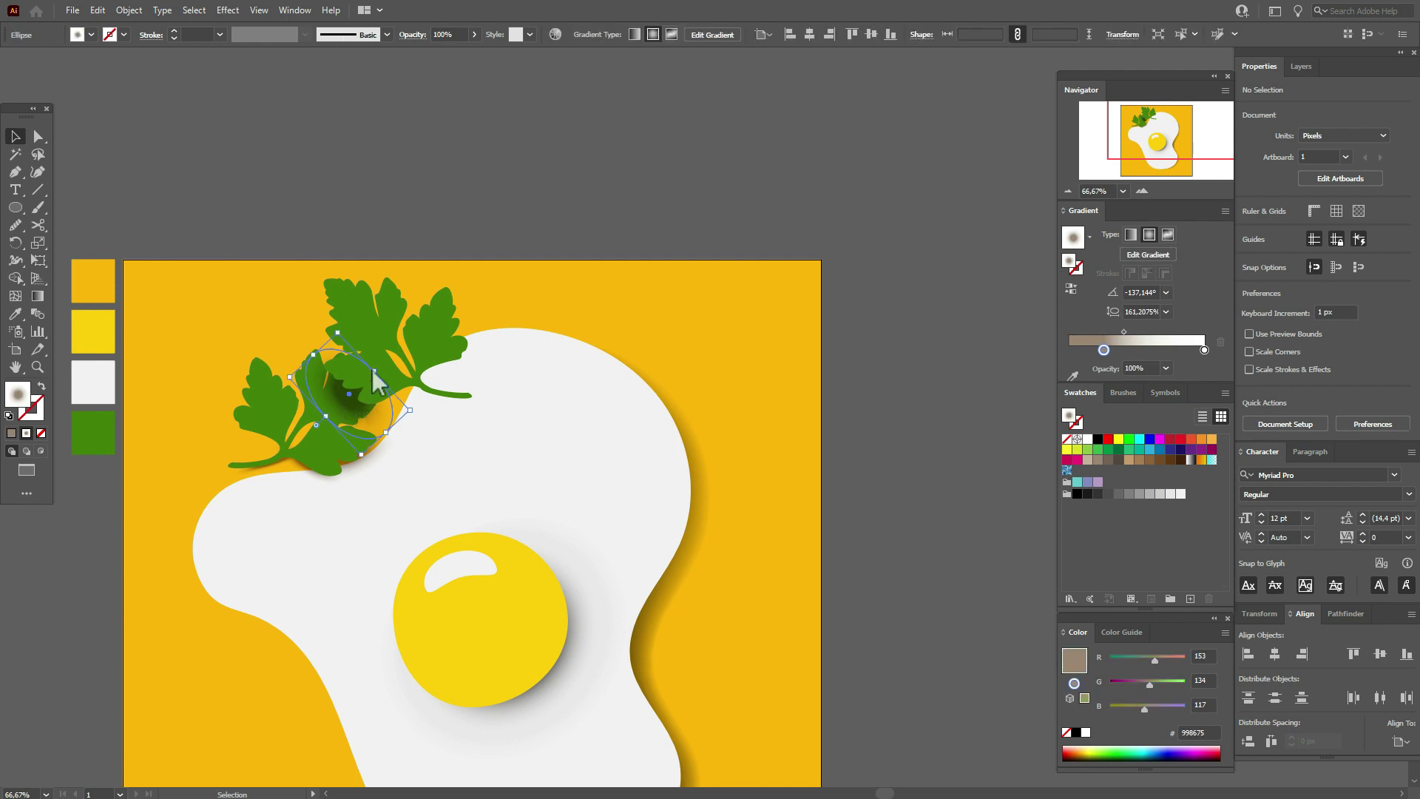
pyautogui.moveTo(374, 370); pyautogui.dragTo(352, 404)
pyautogui.moveTo(440, 404); pyautogui.dragTo(449, 374)
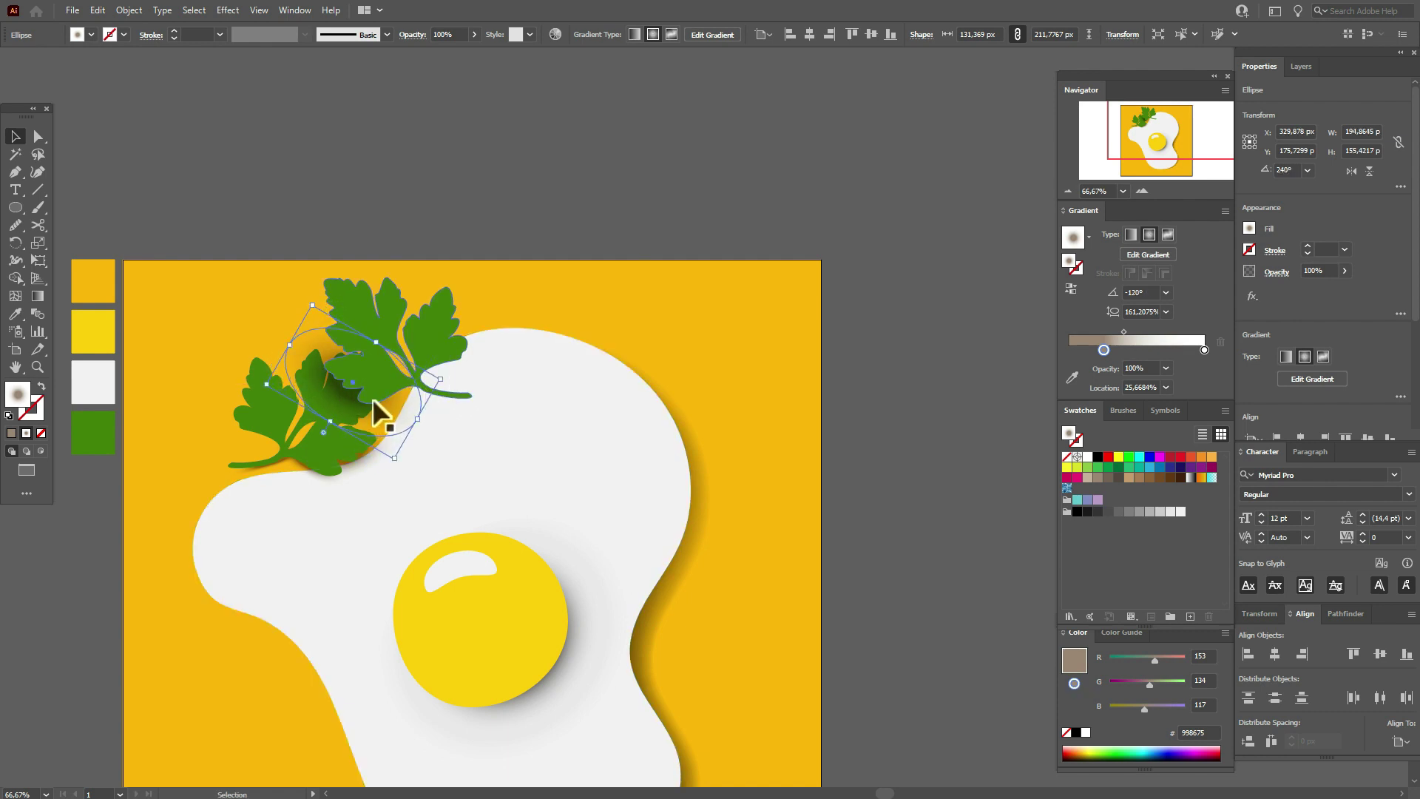
pyautogui.press('shift')
pyautogui.moveTo(327, 421); pyautogui.dragTo(451, 419)
pyautogui.press('Up')
pyautogui.press('Up')
pyautogui.press('Right')
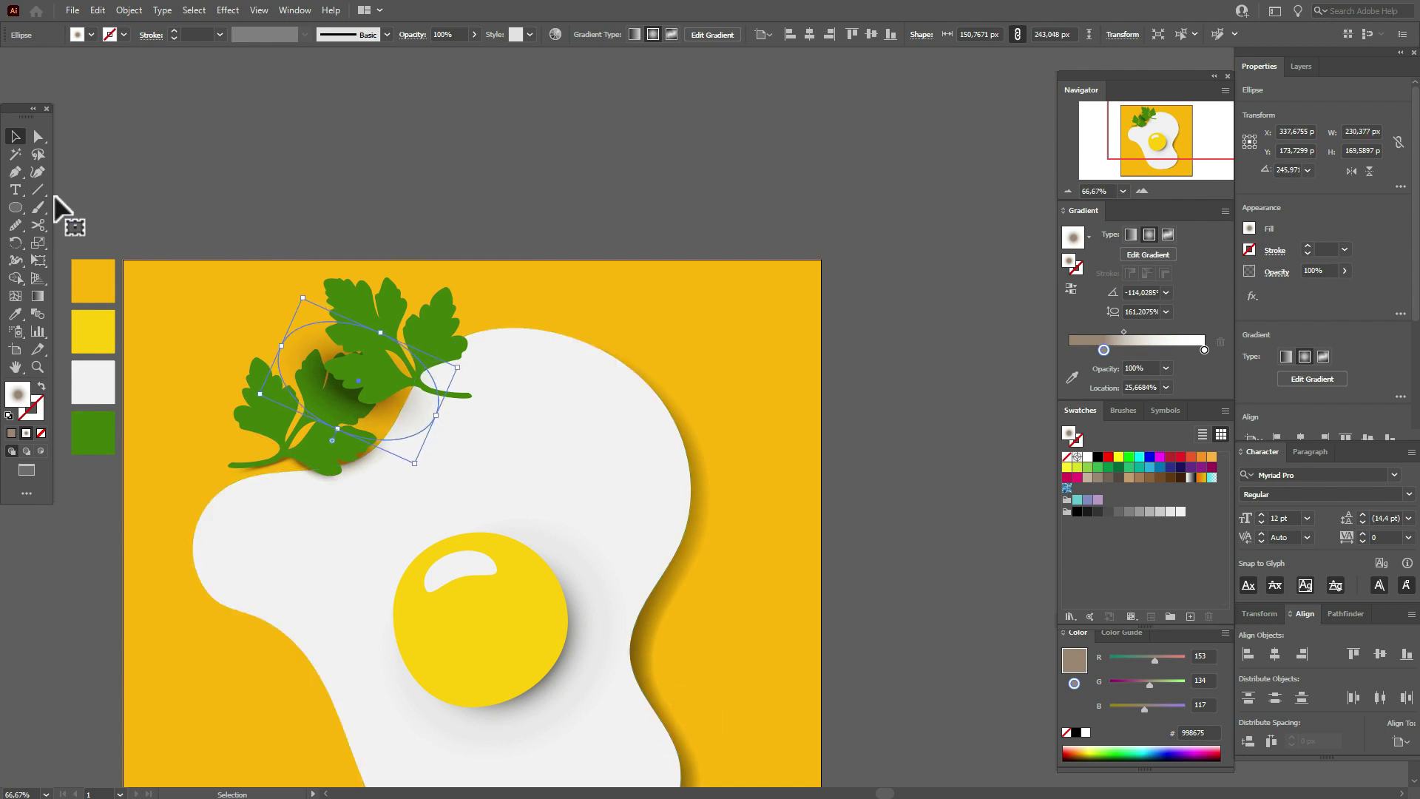
# Pull the shadow's left anchor inward with Direct Selection, then rotate and nudge it into place.
pyautogui.click(37, 137)
pyautogui.click(303, 355)
pyautogui.moveTo(284, 351); pyautogui.dragTo(304, 353)
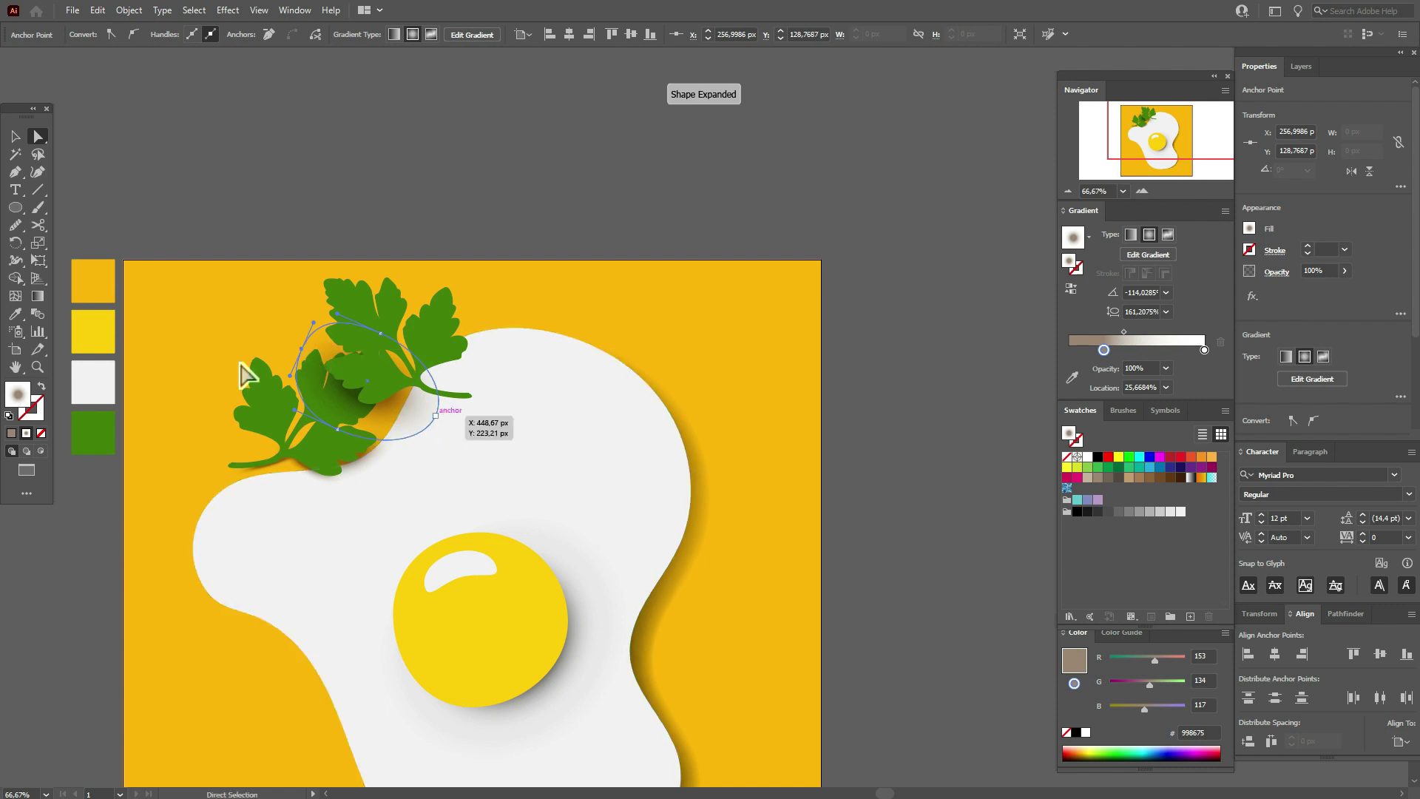
pyautogui.click(15, 136)
pyautogui.moveTo(449, 427)
pyautogui.mouseDown()
pyautogui.moveTo(459, 412)
pyautogui.moveTo(439, 411)
pyautogui.mouseUp()
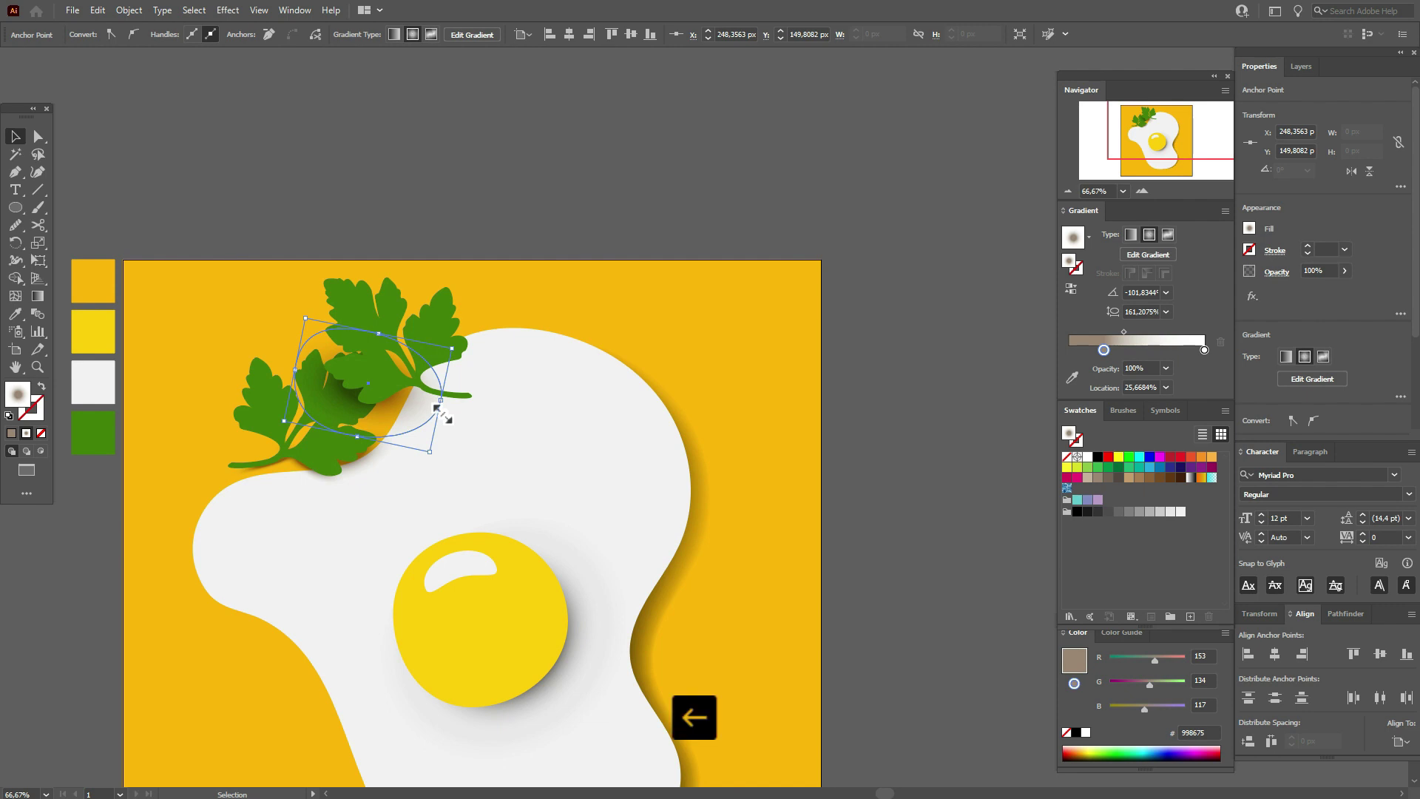
pyautogui.press('Left')
pyautogui.press('Left')
pyautogui.press('Left')
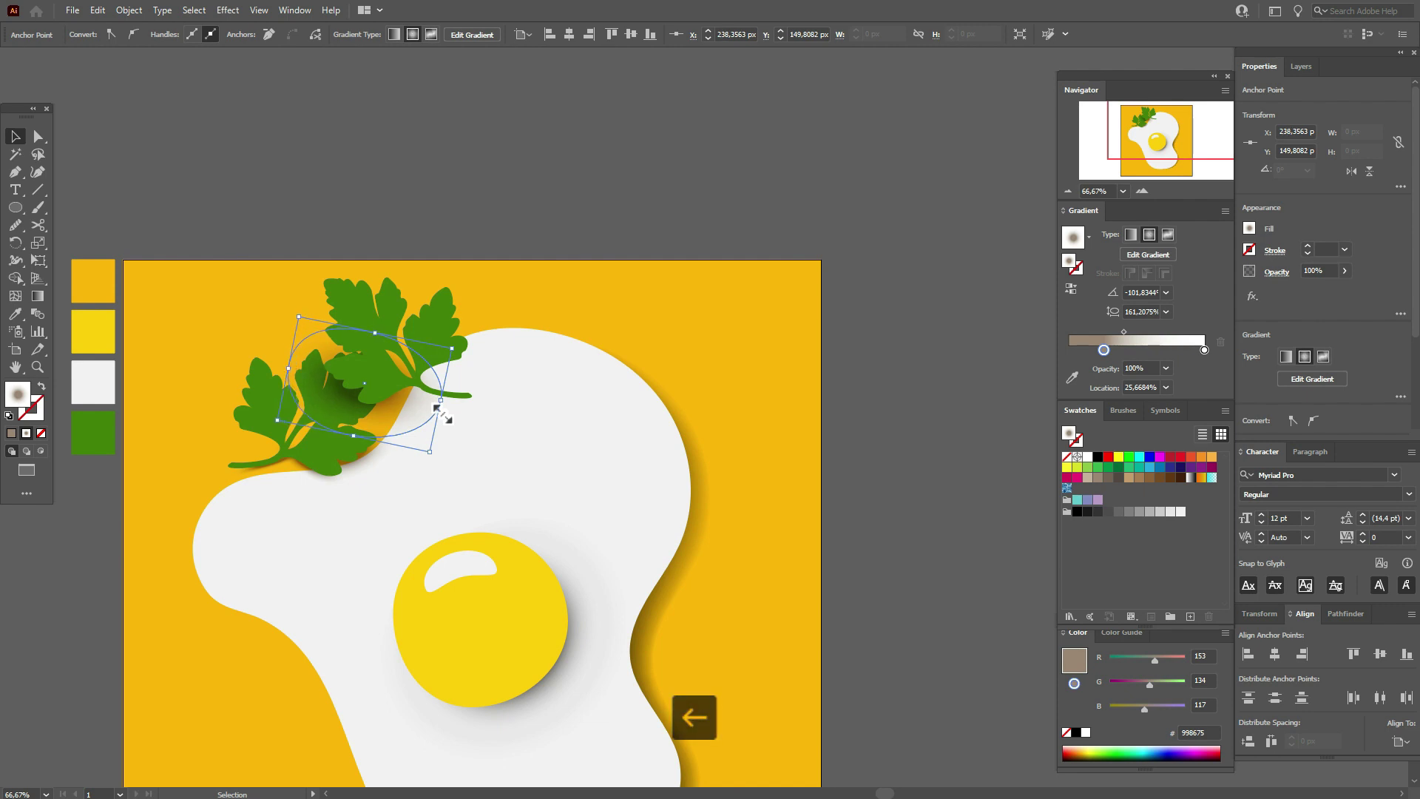
pyautogui.click(396, 234)
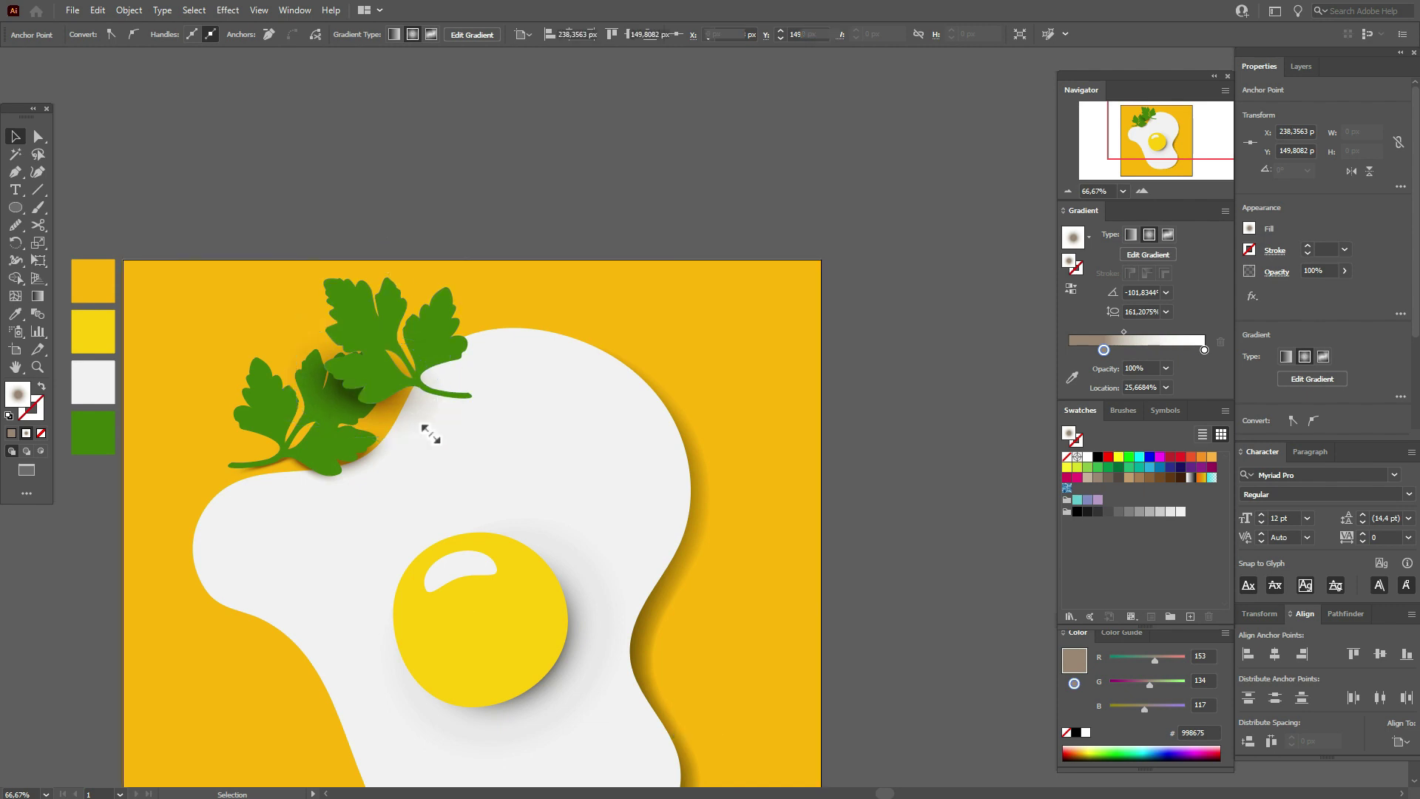
pyautogui.moveTo(397, 404); pyautogui.dragTo(396, 401)
pyautogui.click(455, 251)
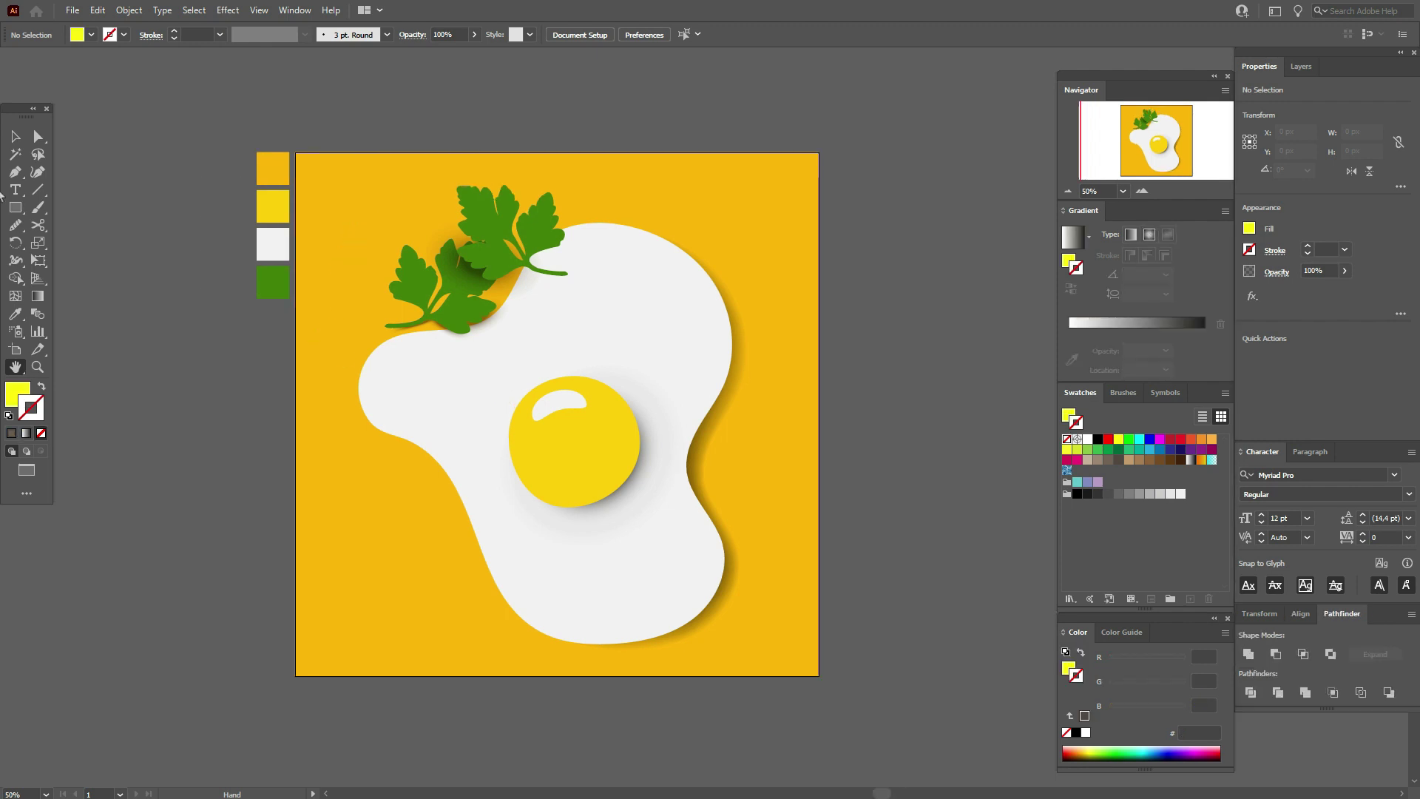
# Select the egg and parsley without the yellow background, scale it to about 556×667 px and recentre it.
pyautogui.click(13, 137)
pyautogui.moveTo(332, 122); pyautogui.dragTo(750, 646)
pyautogui.keyDown('shift'); pyautogui.click(785, 545); pyautogui.keyUp('shift')
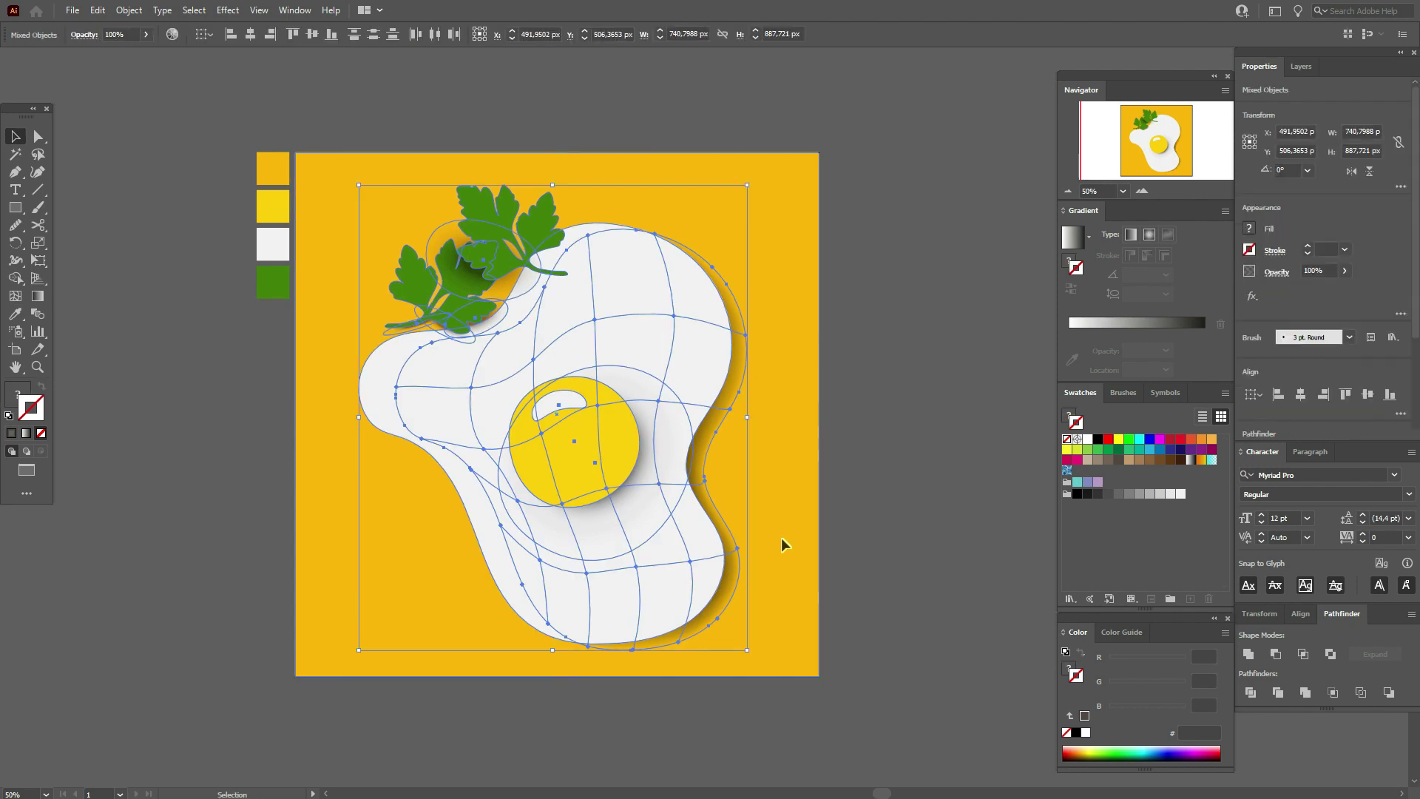
pyautogui.press('a')
pyautogui.press('v')
pyautogui.moveTo(550, 188); pyautogui.dragTo(555, 250)
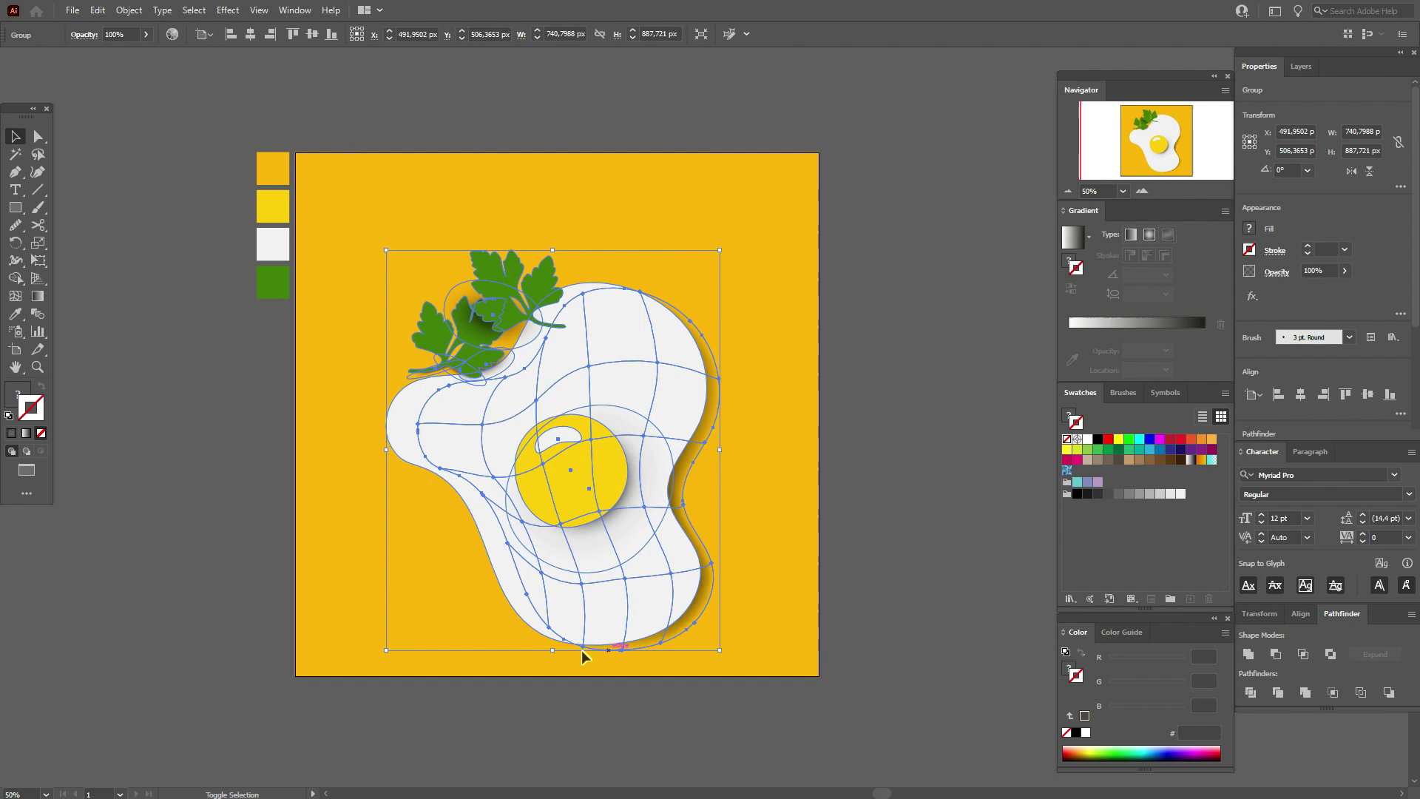
pyautogui.moveTo(554, 650); pyautogui.dragTo(553, 589)
pyautogui.moveTo(603, 494); pyautogui.dragTo(599, 497)
pyautogui.click(919, 491)
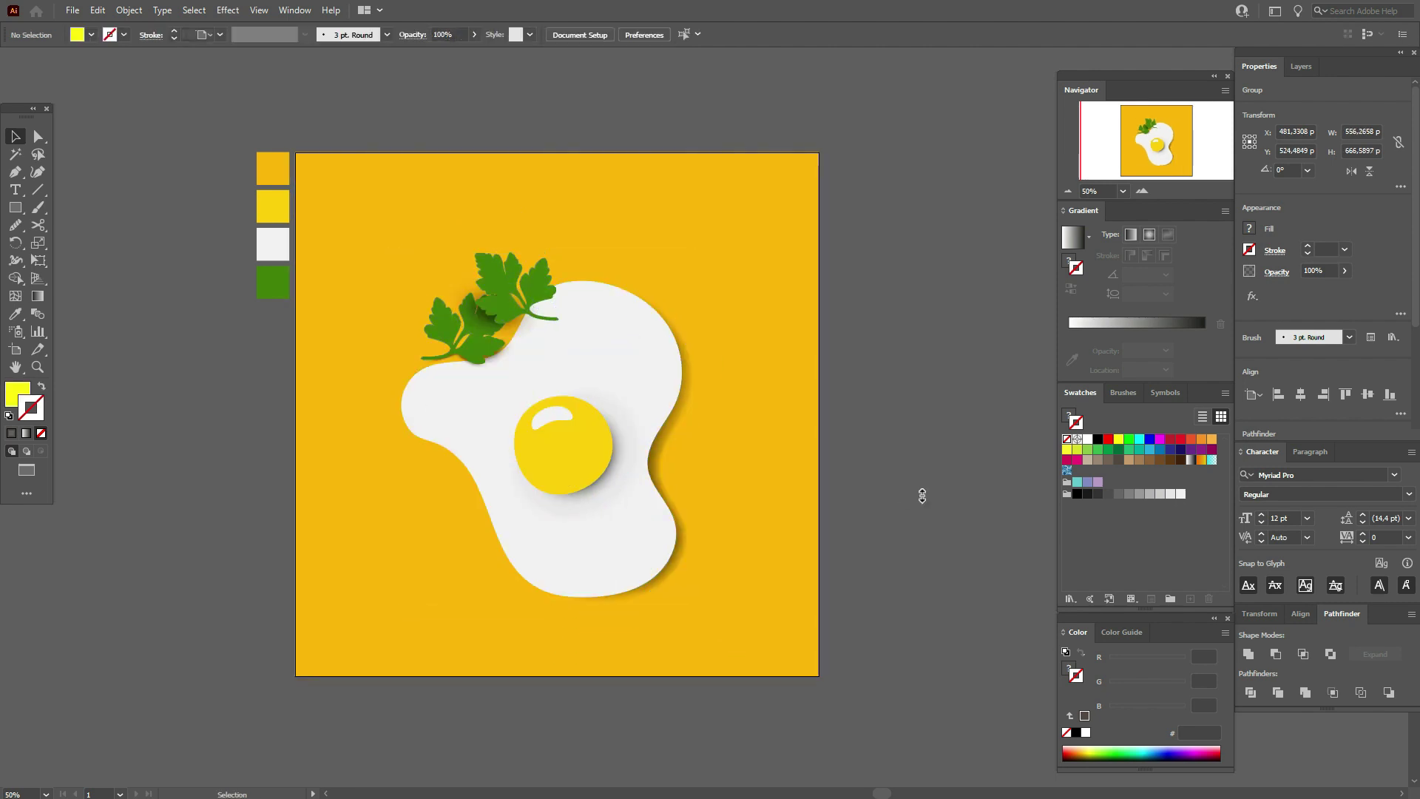
# Sample the parsley green, then draw a green square over the artboard and a large circle on it.
pyautogui.press('i')
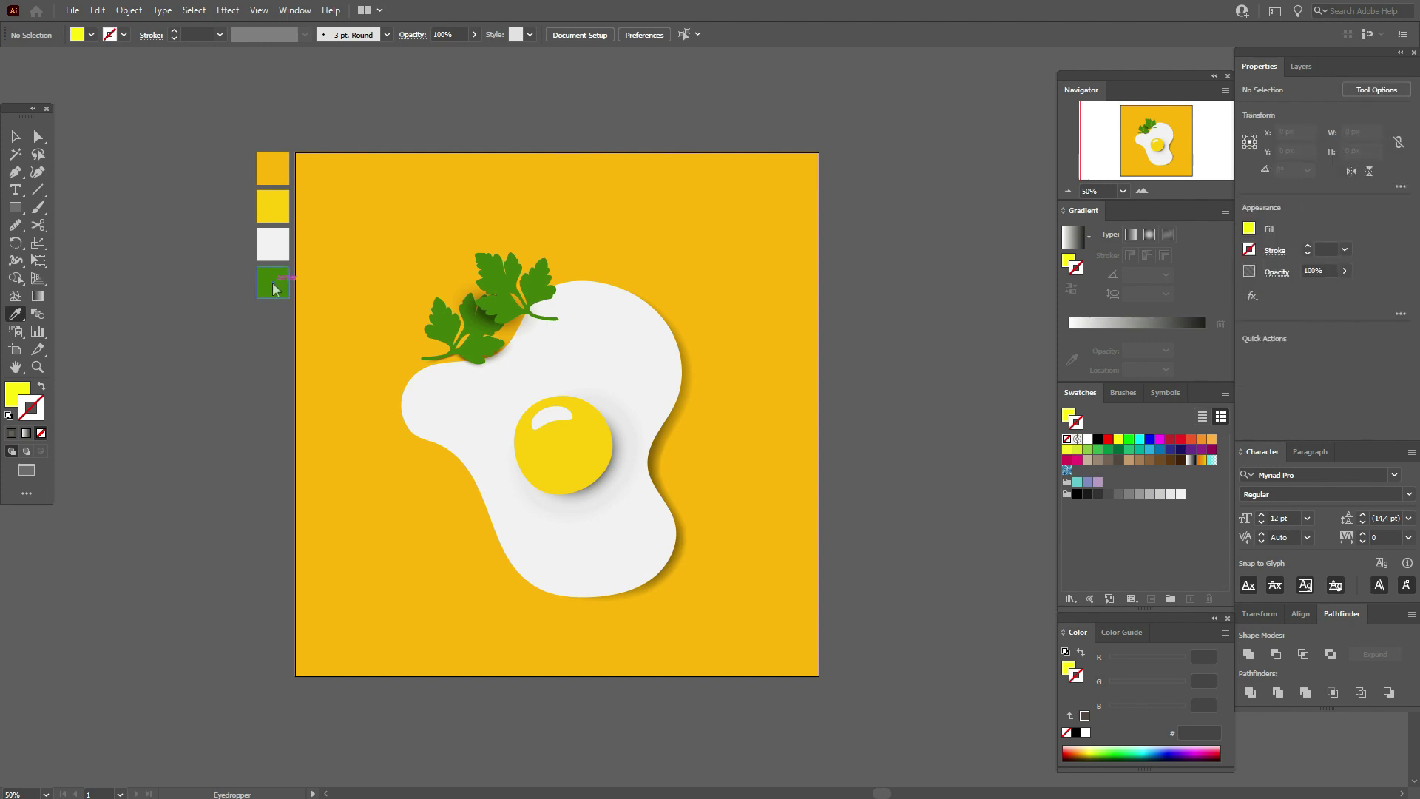
pyautogui.click(274, 288)
pyautogui.click(14, 209)
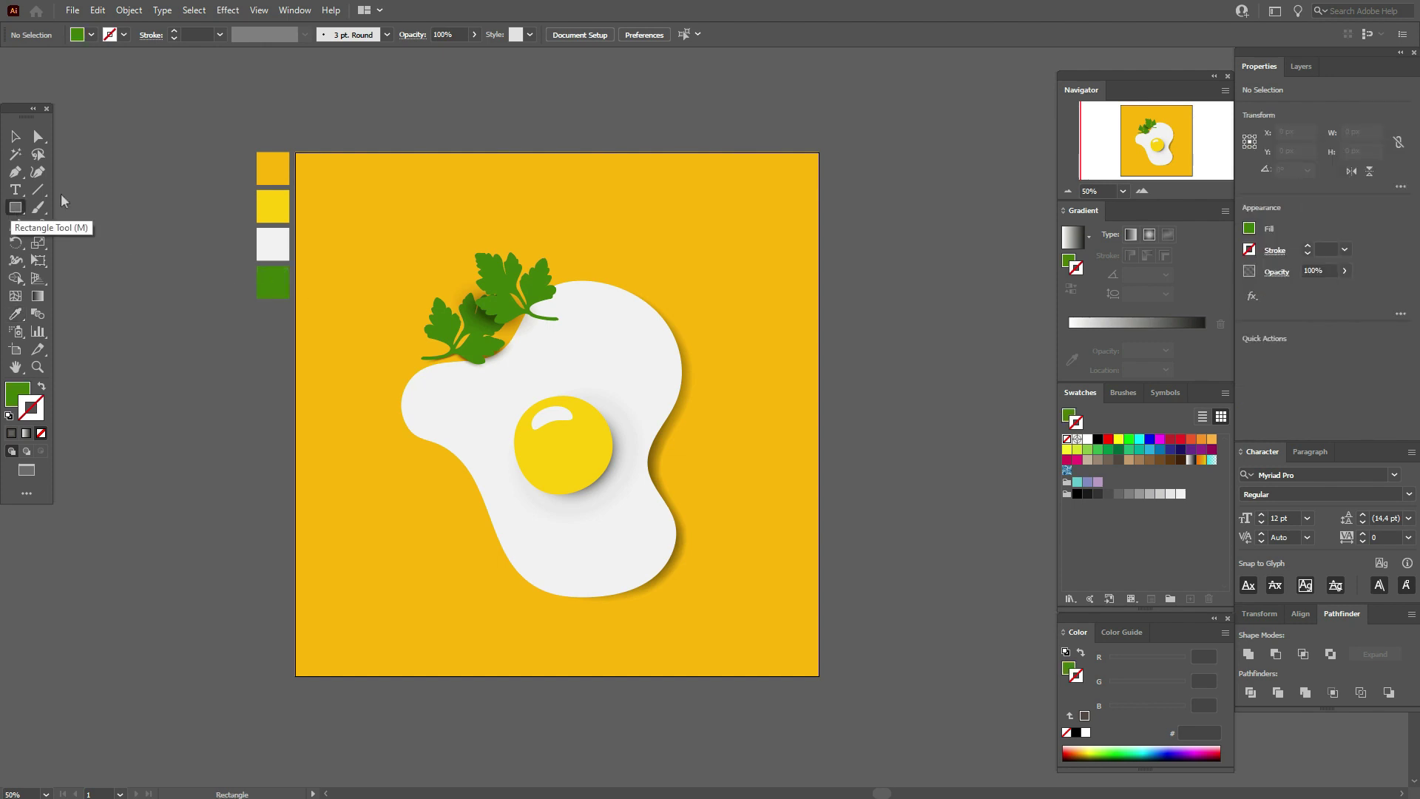
pyautogui.moveTo(297, 153); pyautogui.dragTo(811, 675)
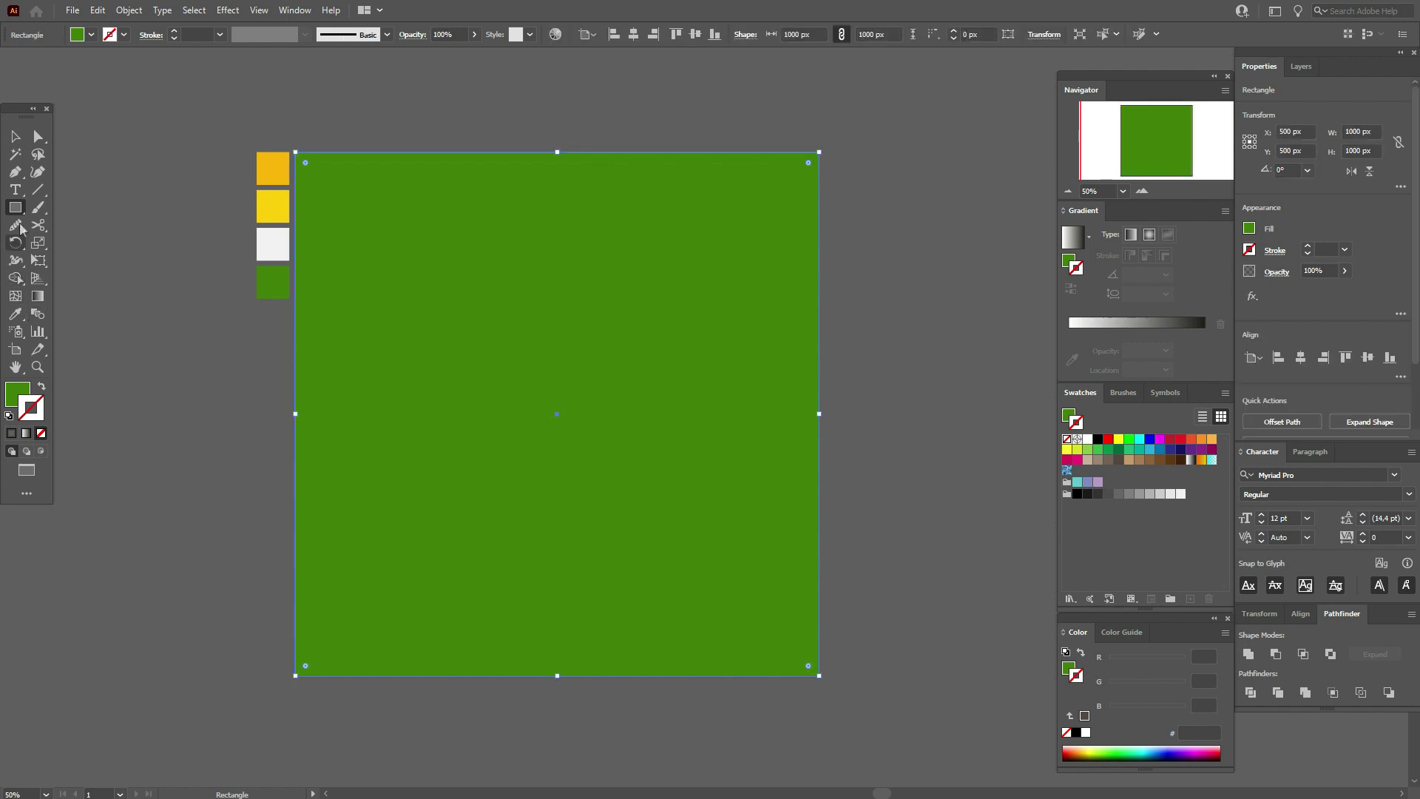
pyautogui.moveTo(20, 214); pyautogui.dragTo(55, 241)
pyautogui.moveTo(347, 184); pyautogui.dragTo(722, 640)
# Vertically centre the circle on the square and Exclude it, fitting the cut-out square to the artboard.
pyautogui.click(15, 136)
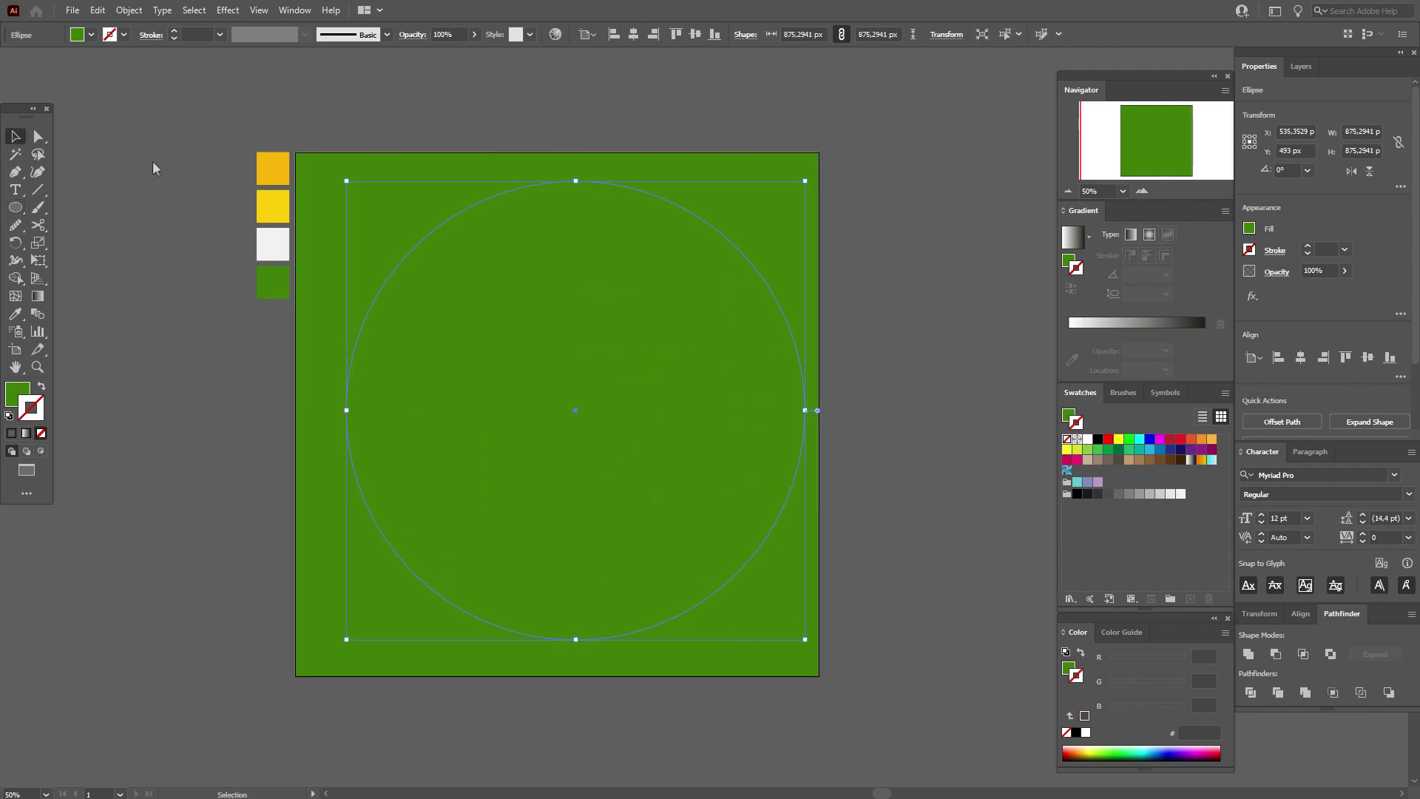
pyautogui.hotkey('ctrl', 'a')
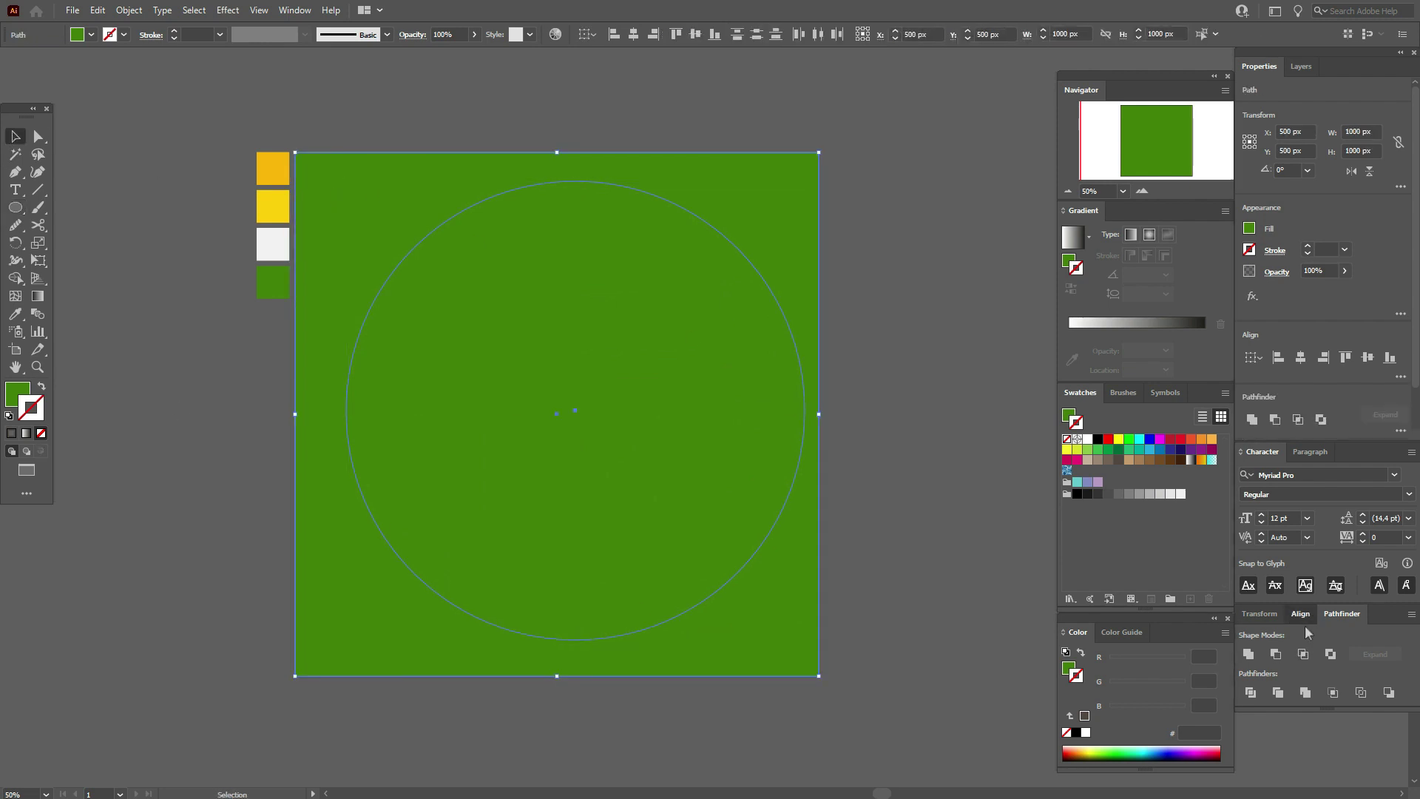
pyautogui.click(1300, 613)
pyautogui.click(1353, 653)
pyautogui.click(1380, 653)
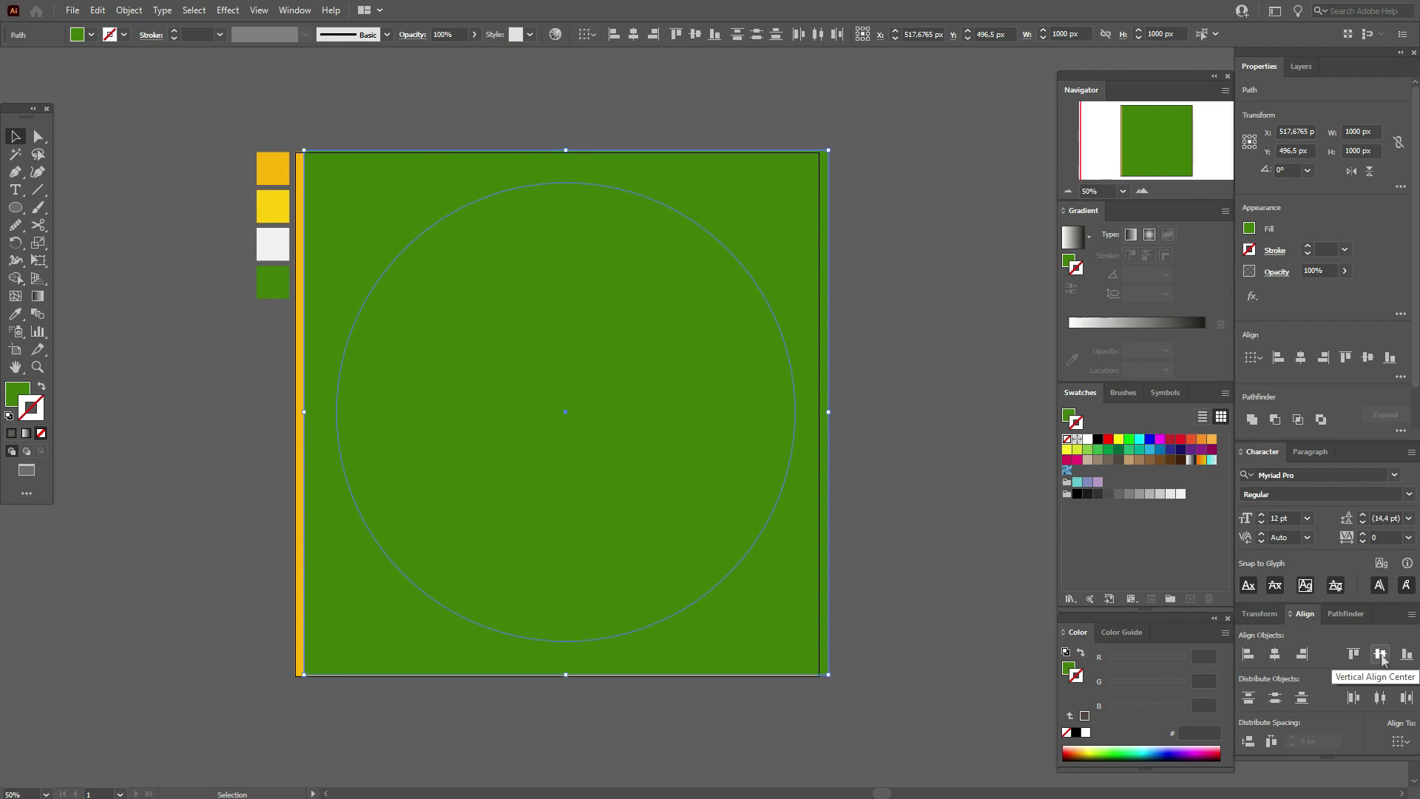
pyautogui.click(1345, 613)
pyautogui.click(1331, 654)
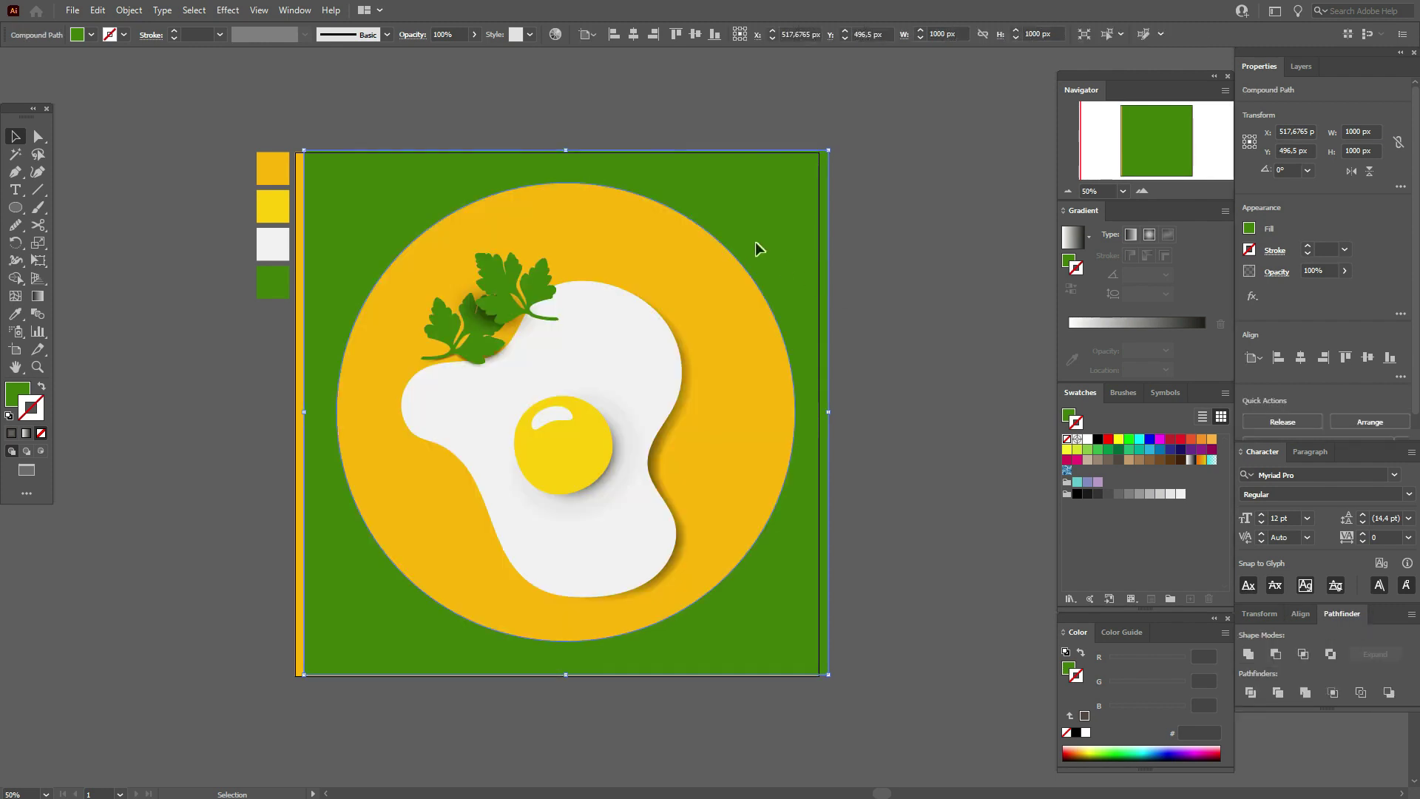
pyautogui.moveTo(755, 241); pyautogui.dragTo(748, 245)
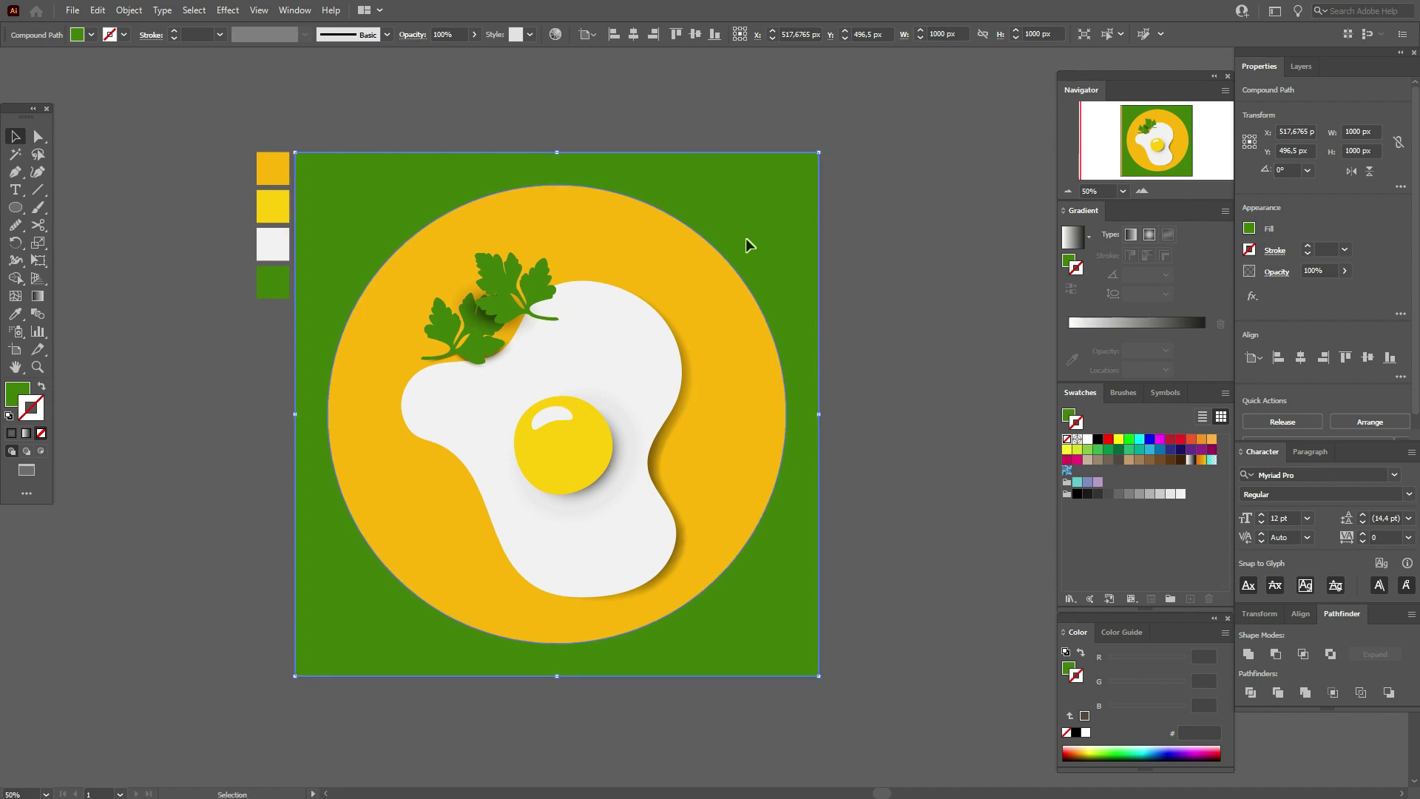
pyautogui.click(834, 259)
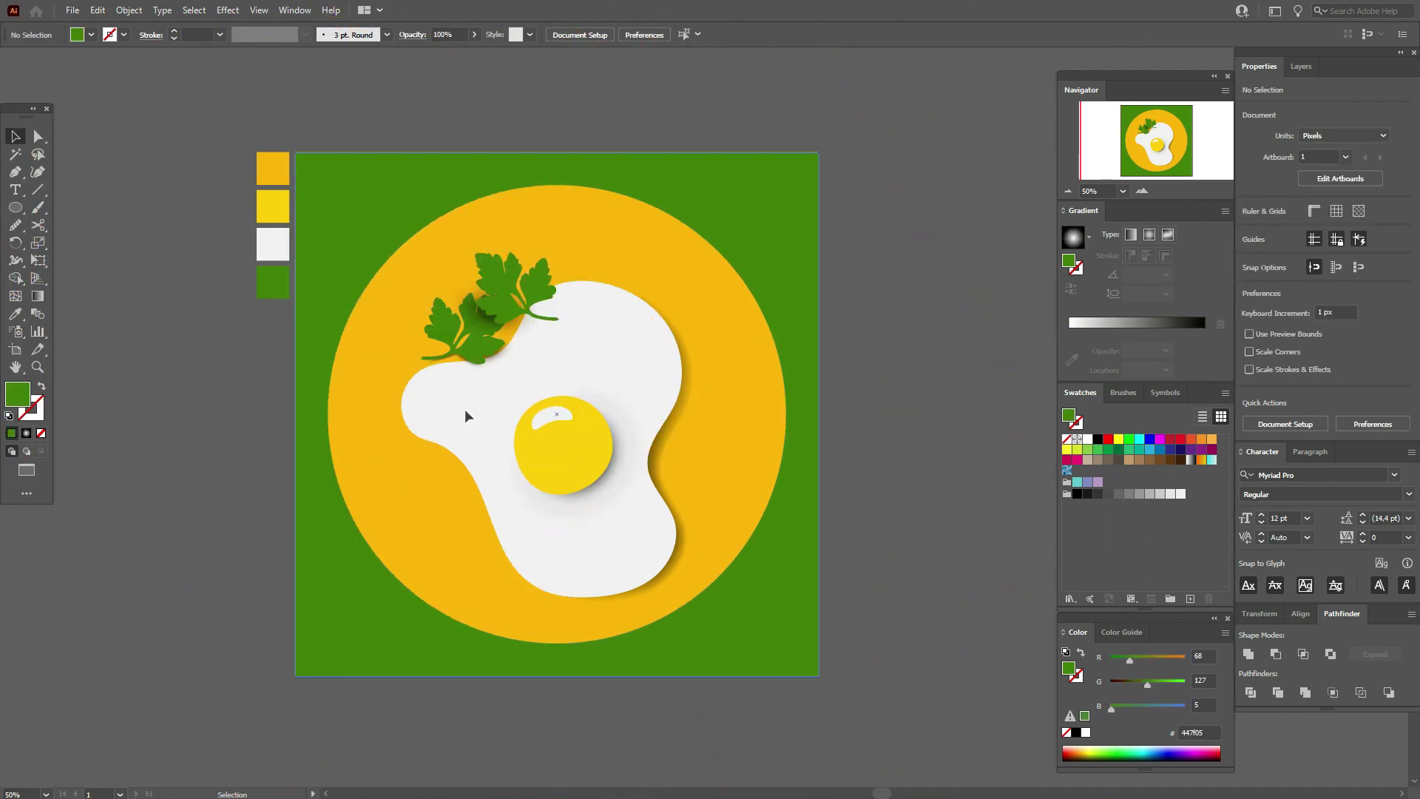
# Draw a large circle over the artwork with a radial gradient fill in Multiply blend mode.
pyautogui.click(16, 209)
pyautogui.moveTo(324, 184); pyautogui.dragTo(740, 657)
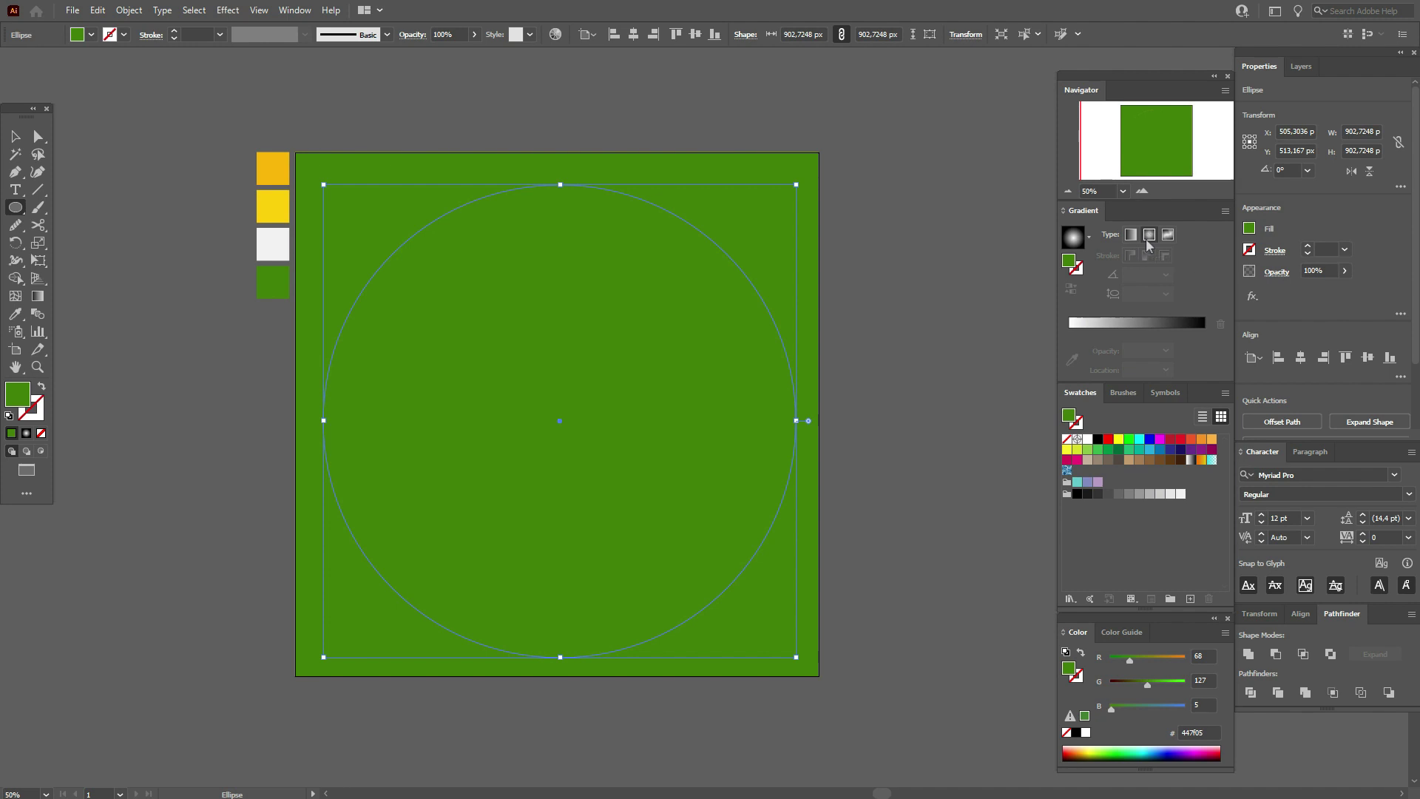
pyautogui.click(1148, 242)
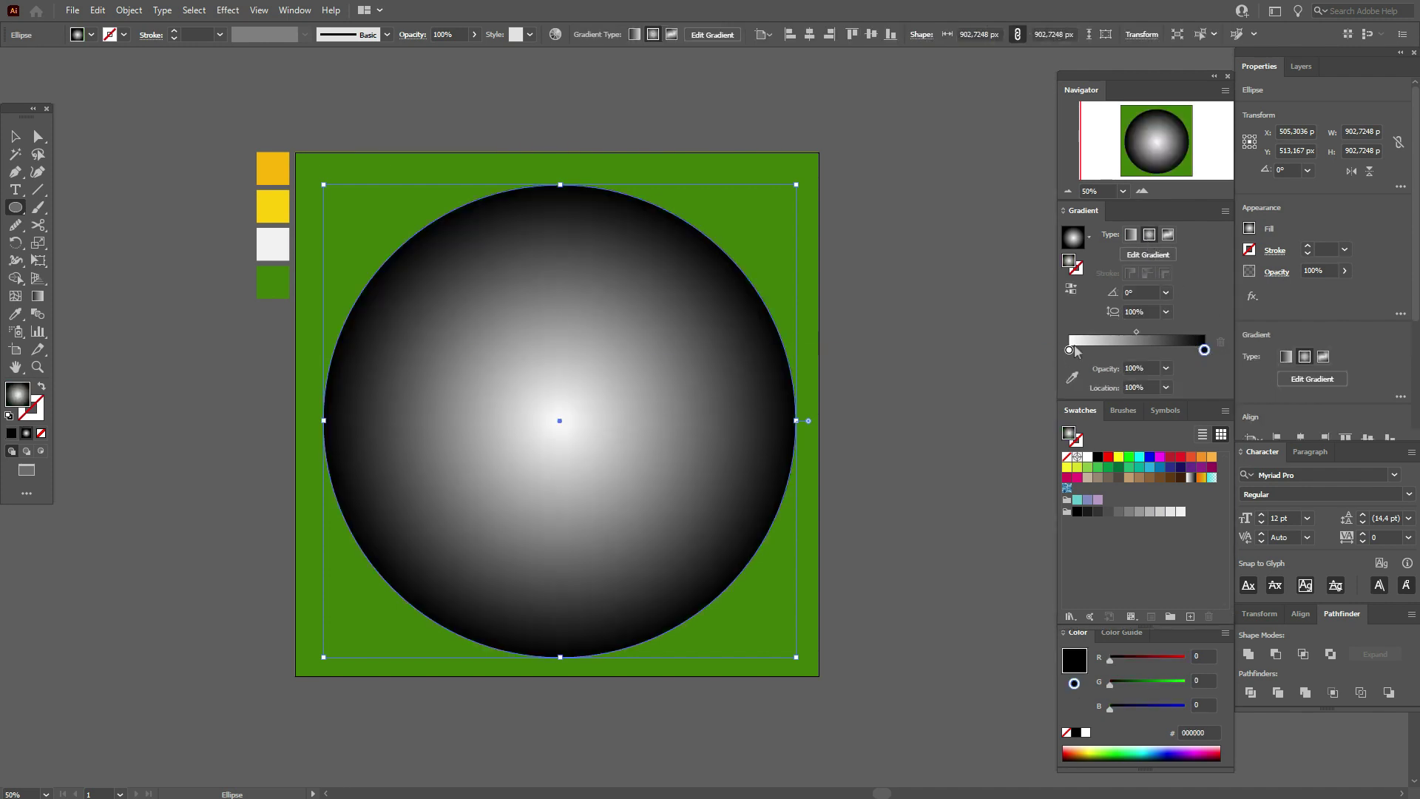
pyautogui.click(1276, 272)
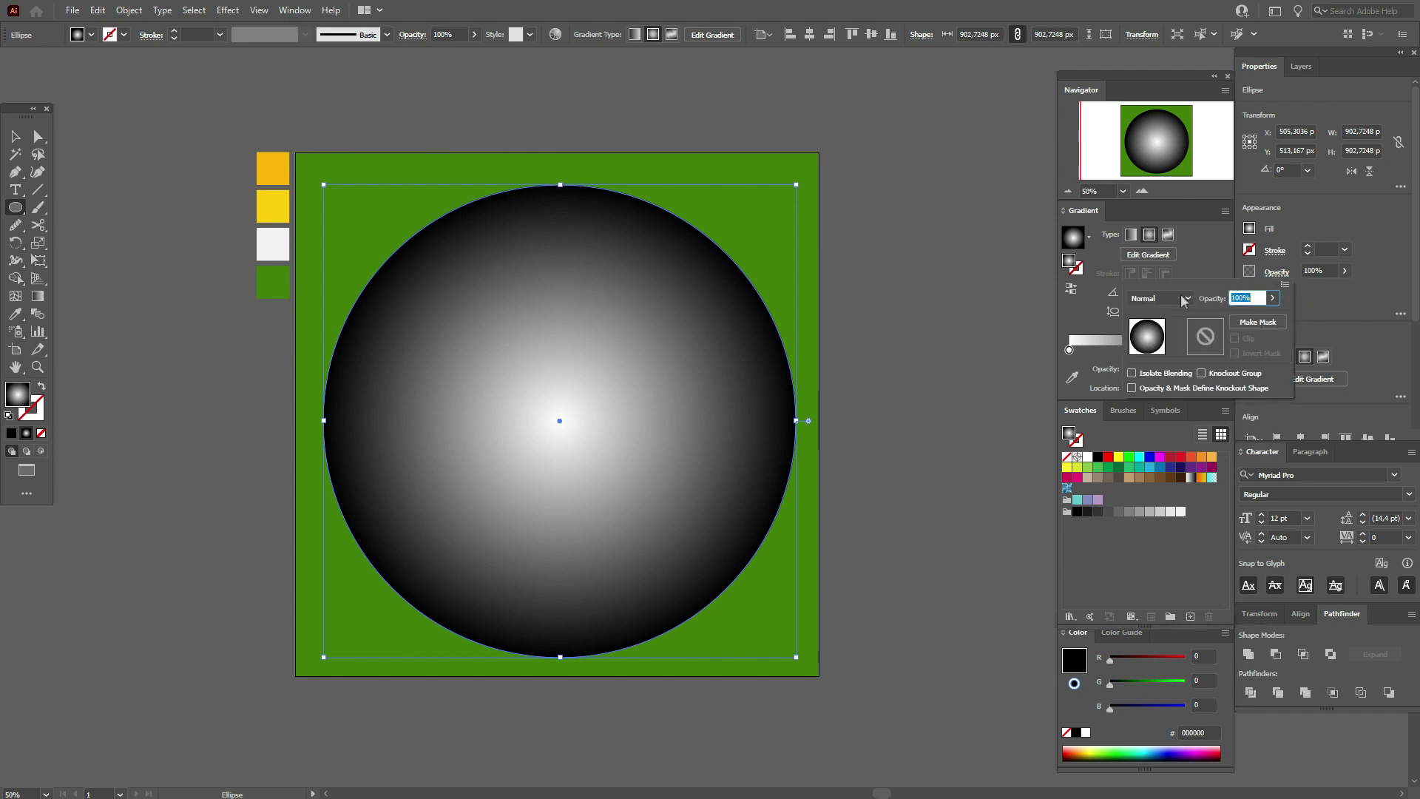
pyautogui.click(1158, 298)
pyautogui.click(1174, 350)
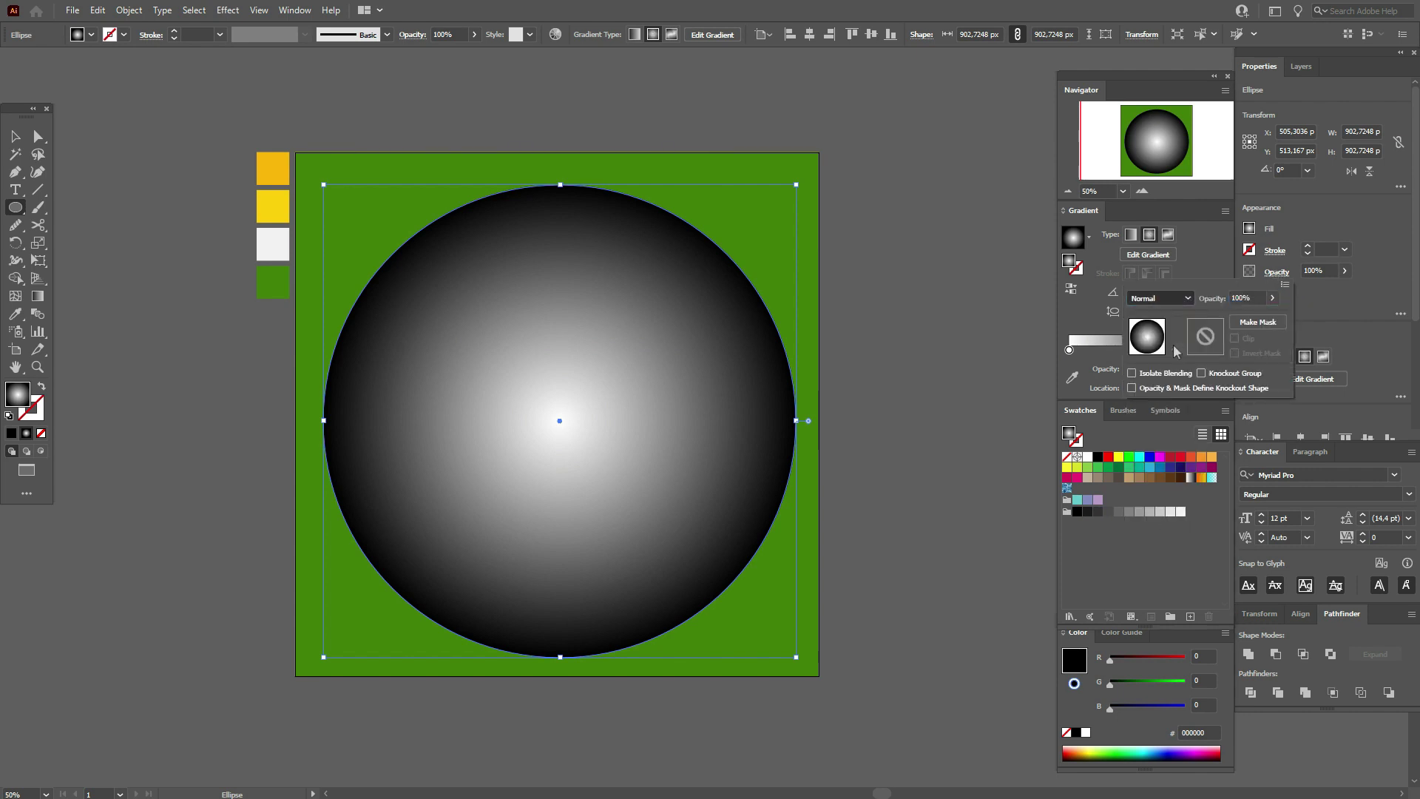
pyautogui.press('Escape')
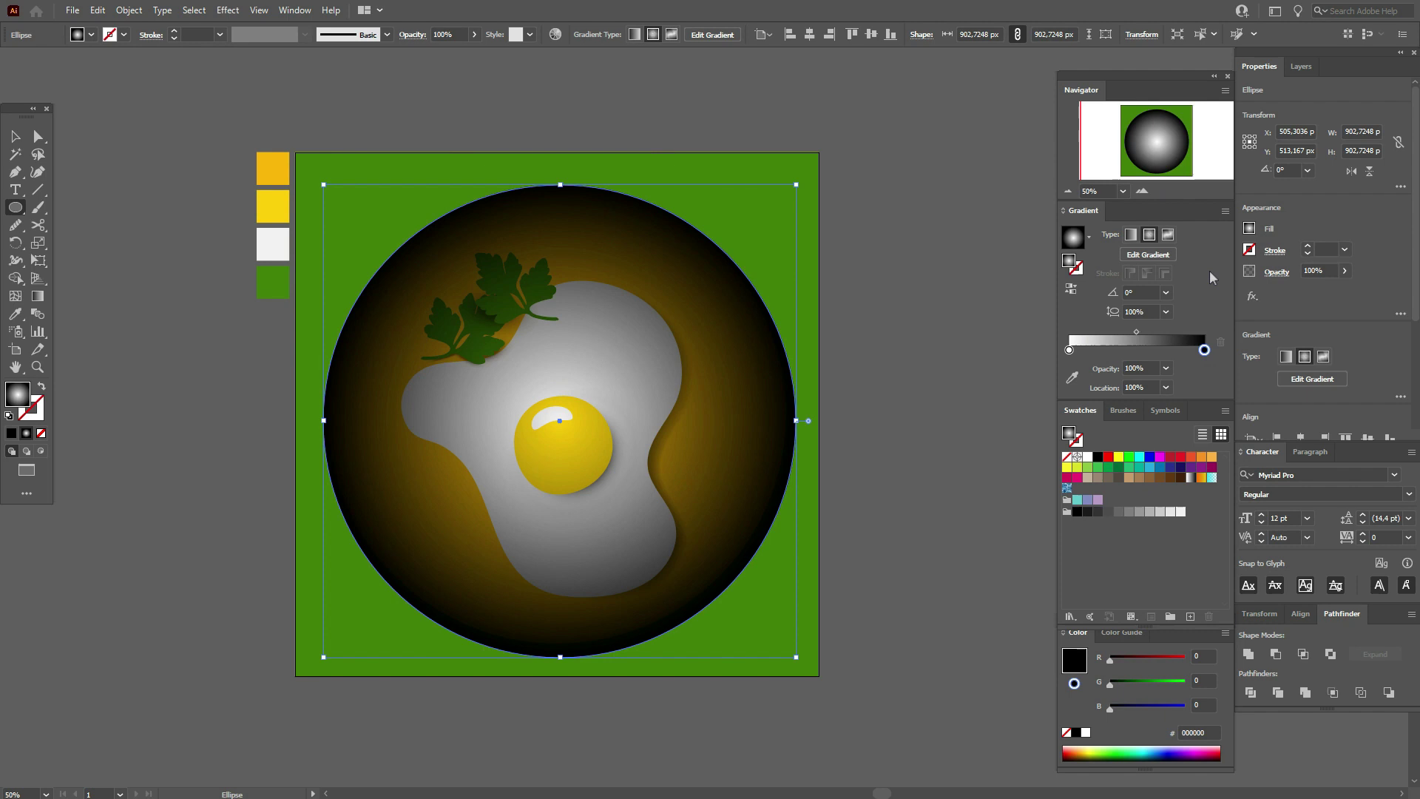
# Drag the gradient midpoint to 87% to leave only a thin dark rim, then select the green frame.
pyautogui.moveTo(1137, 335); pyautogui.dragTo(1211, 345)
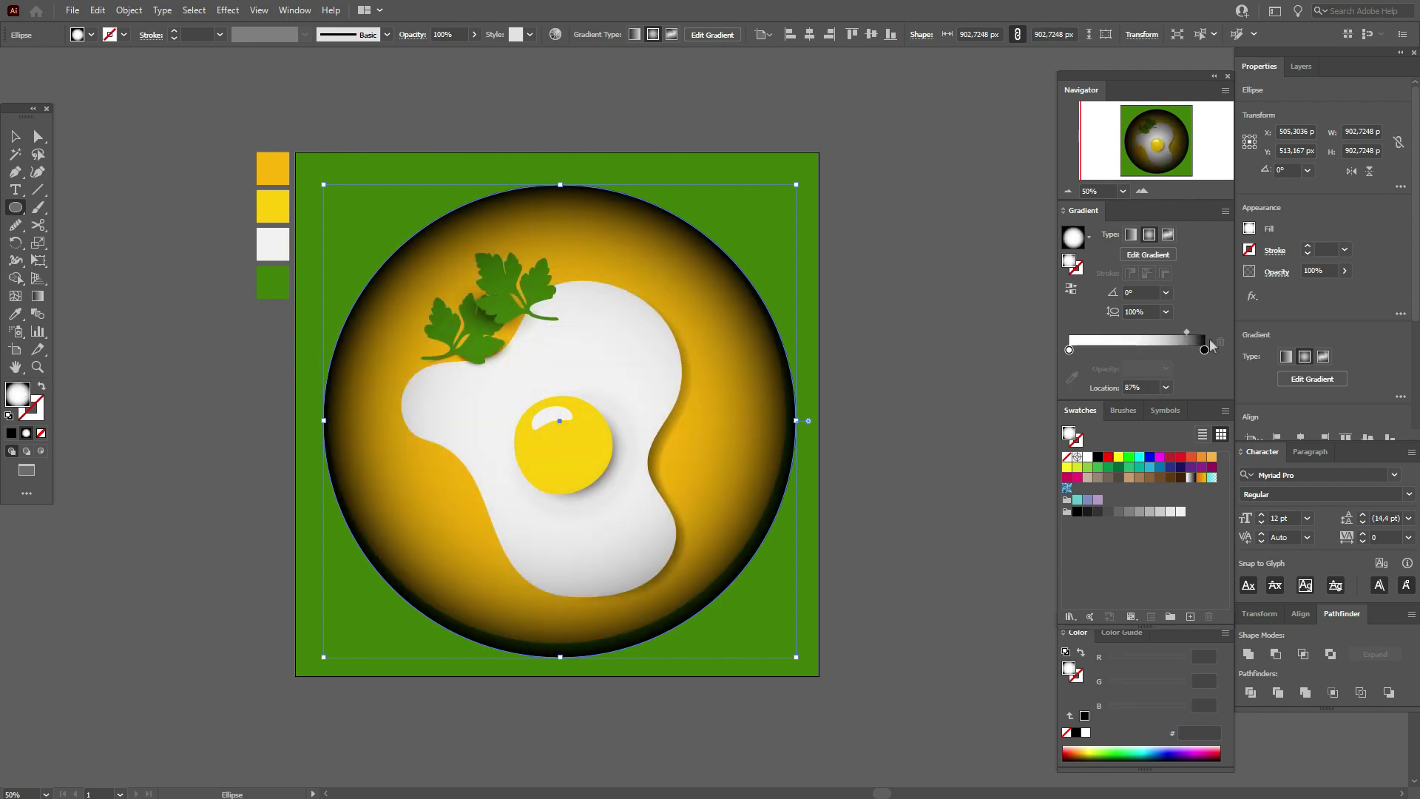
pyautogui.click(15, 137)
pyautogui.click(421, 185)
pyautogui.rightClick(421, 182)
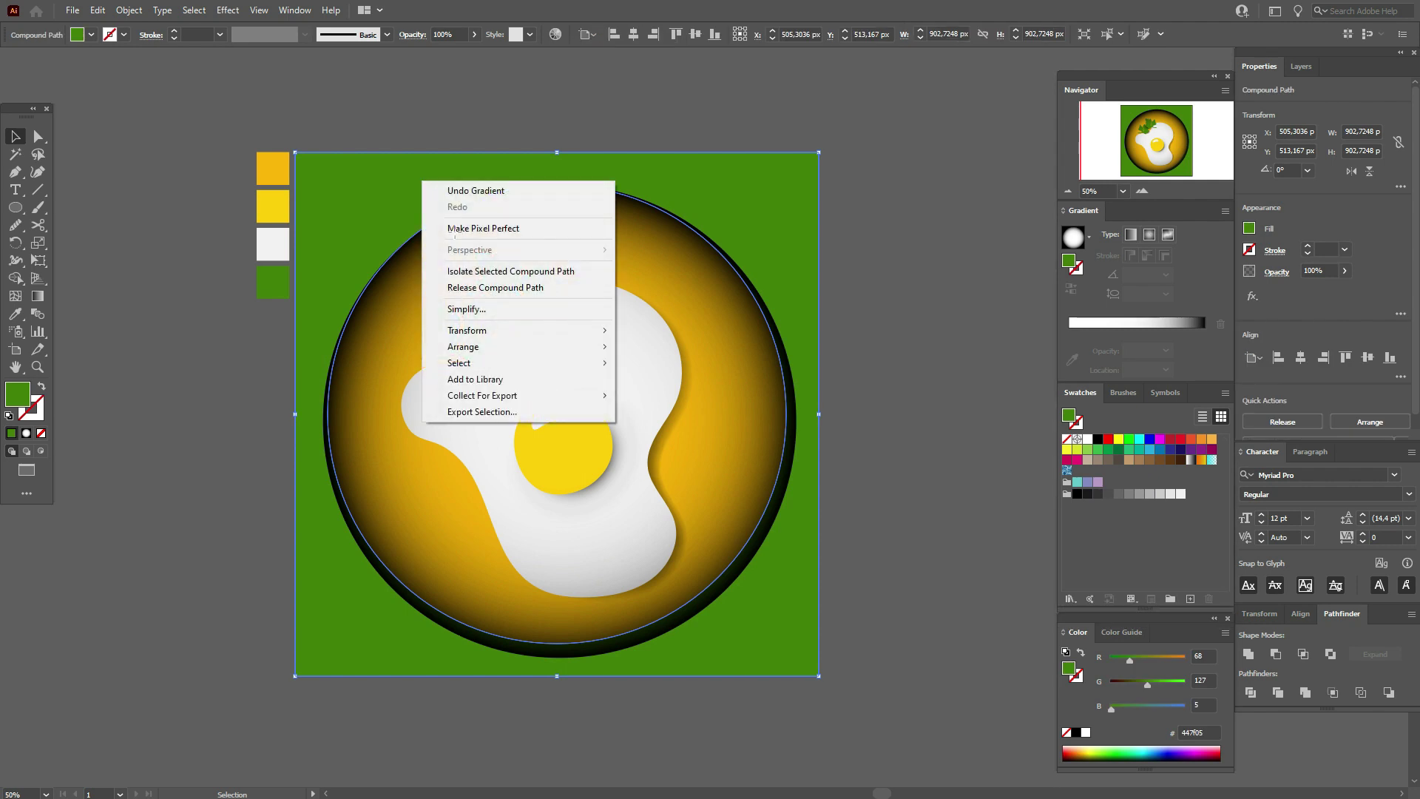
# Bring the green frame to the front of the artwork.
pyautogui.moveTo(473, 346)
pyautogui.click(651, 346)
pyautogui.click(911, 394)
# Recolour the ellipse's dark gradient stop #736357, enlarge and shift it up-left, and add a white stop.
pyautogui.click(725, 287)
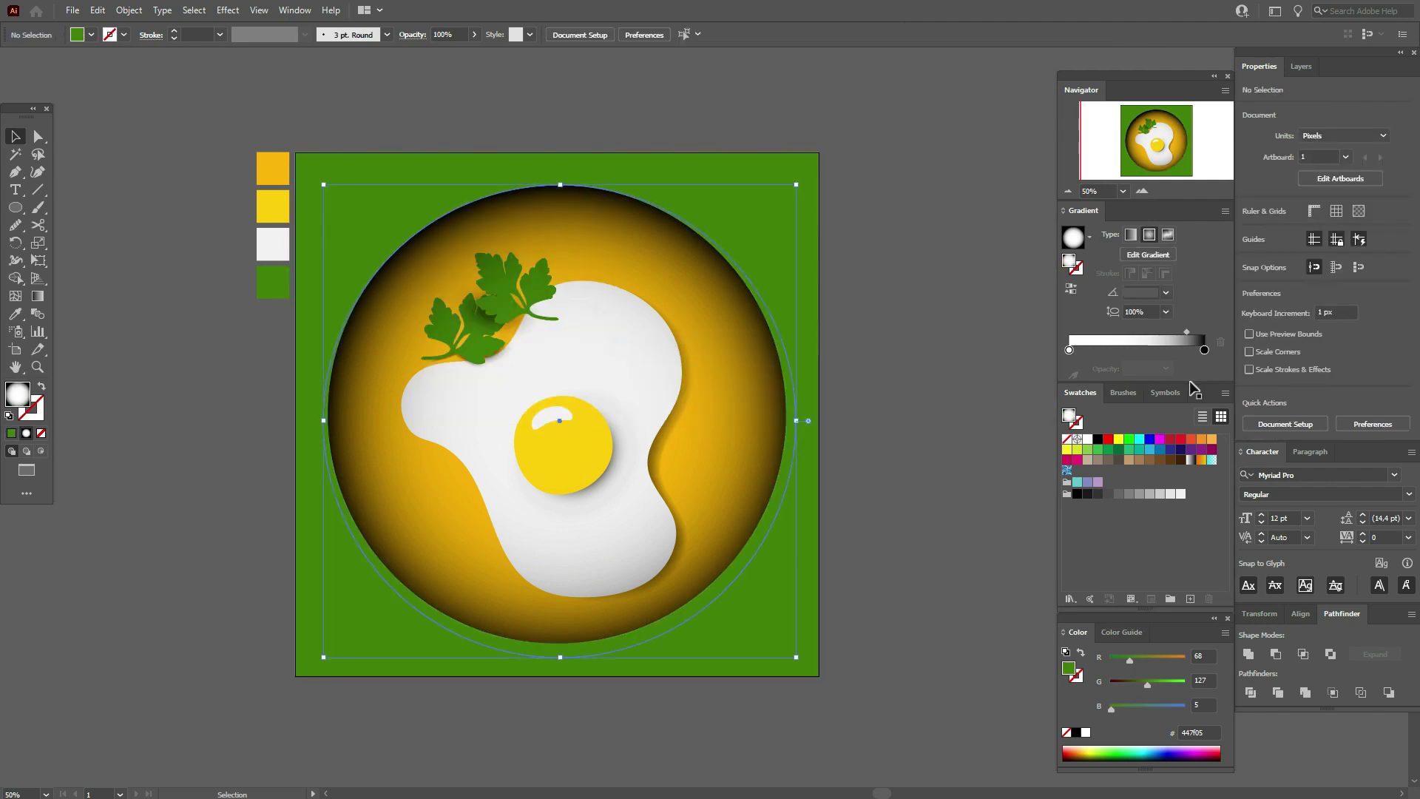
pyautogui.click(1108, 477)
pyautogui.click(1204, 350)
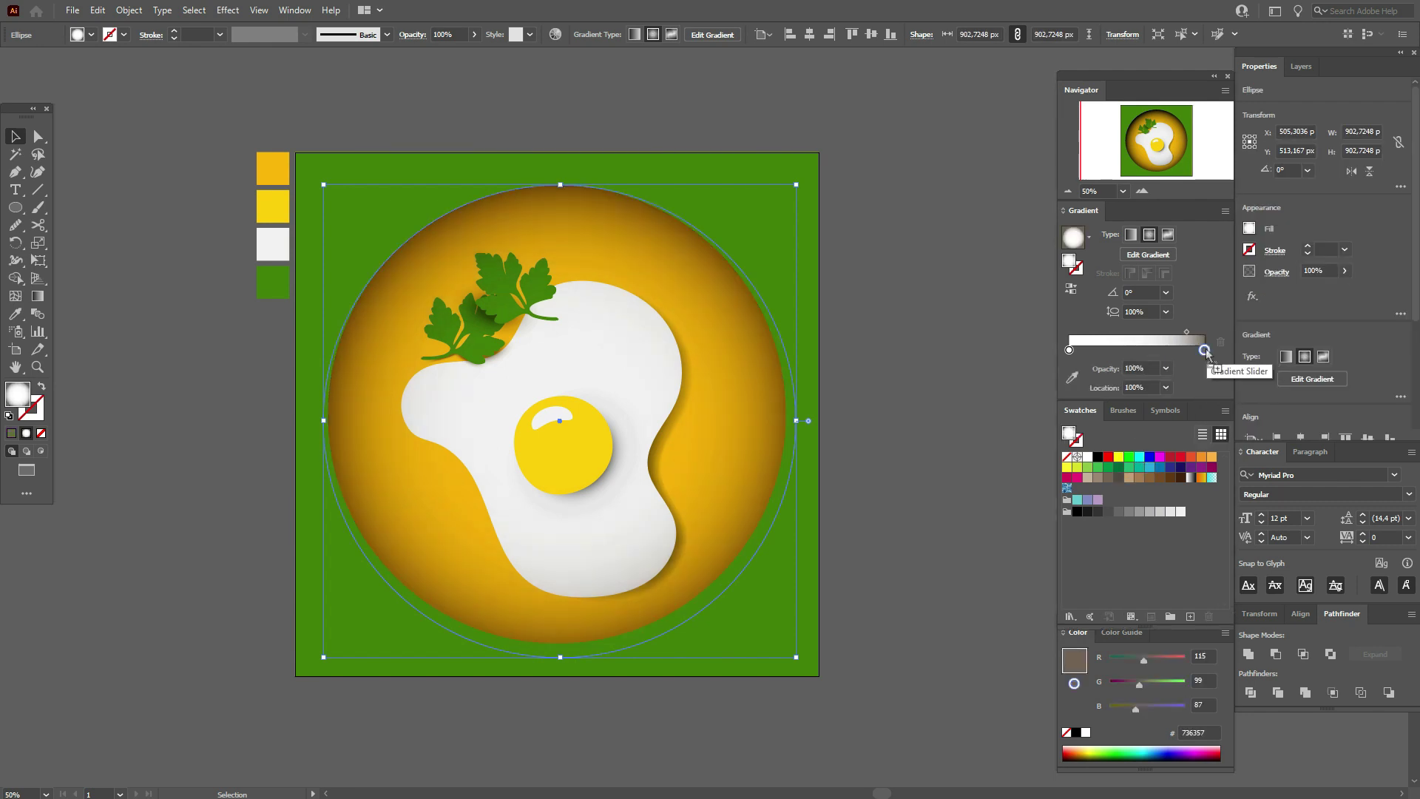
pyautogui.moveTo(797, 662); pyautogui.dragTo(843, 731)
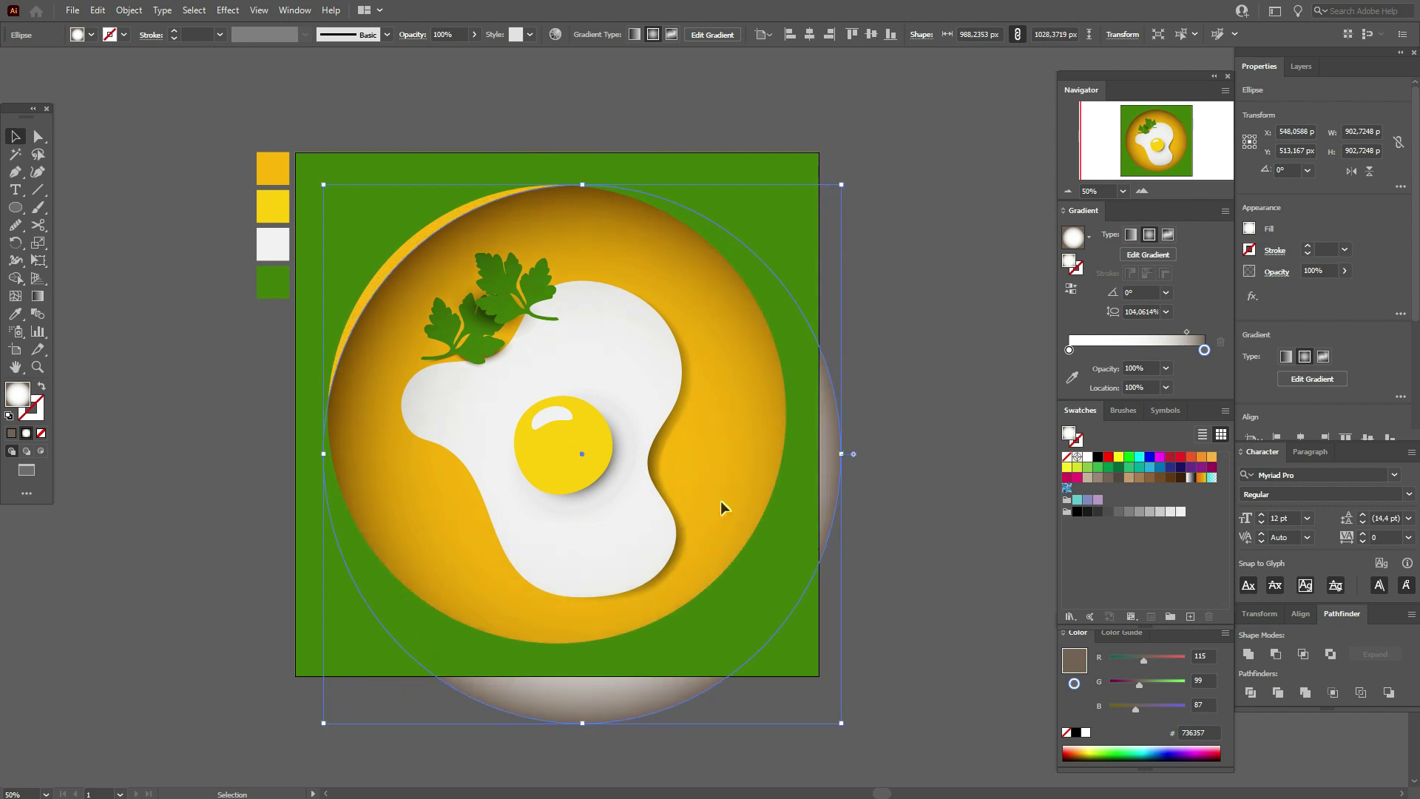
pyautogui.moveTo(722, 312); pyautogui.dragTo(712, 308)
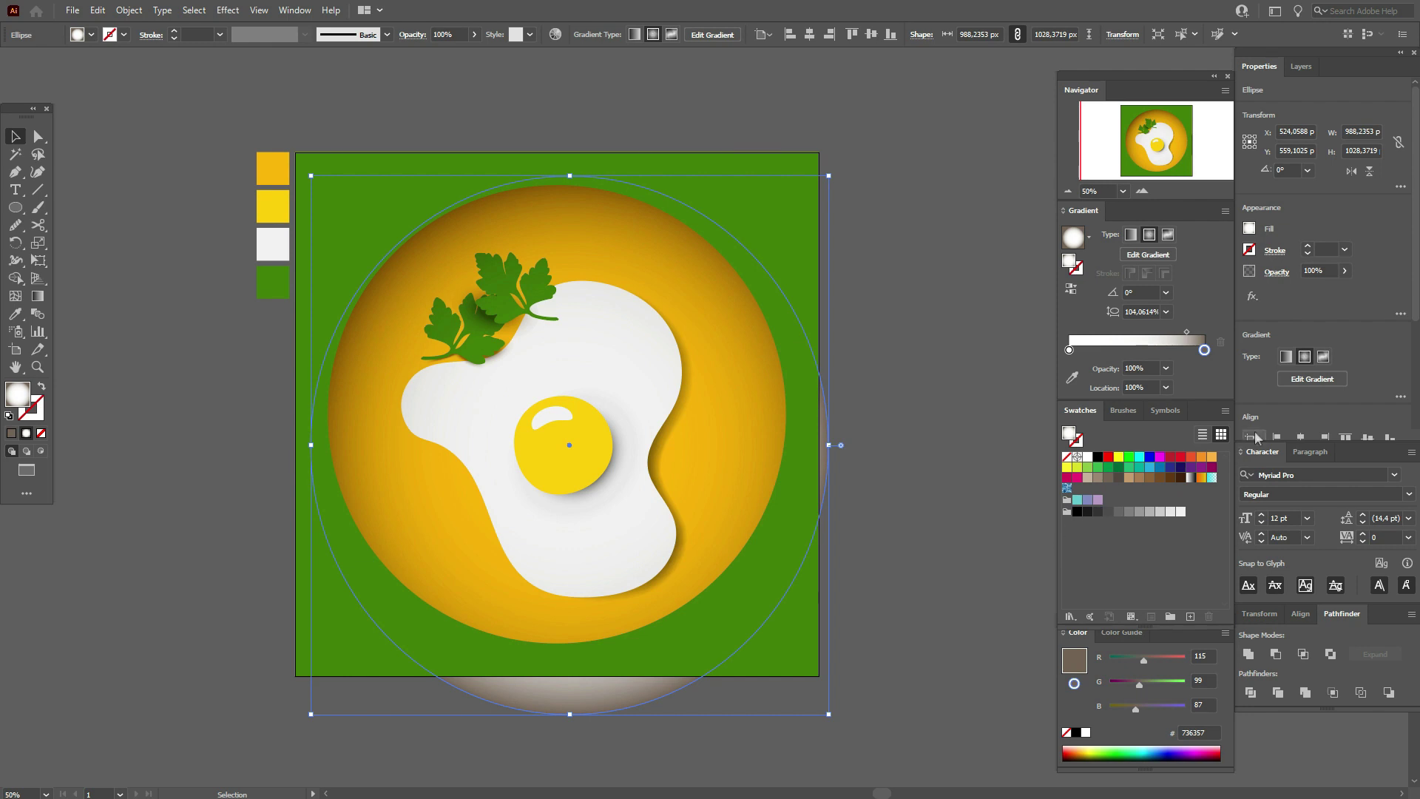
pyautogui.moveTo(1090, 463); pyautogui.dragTo(1178, 346)
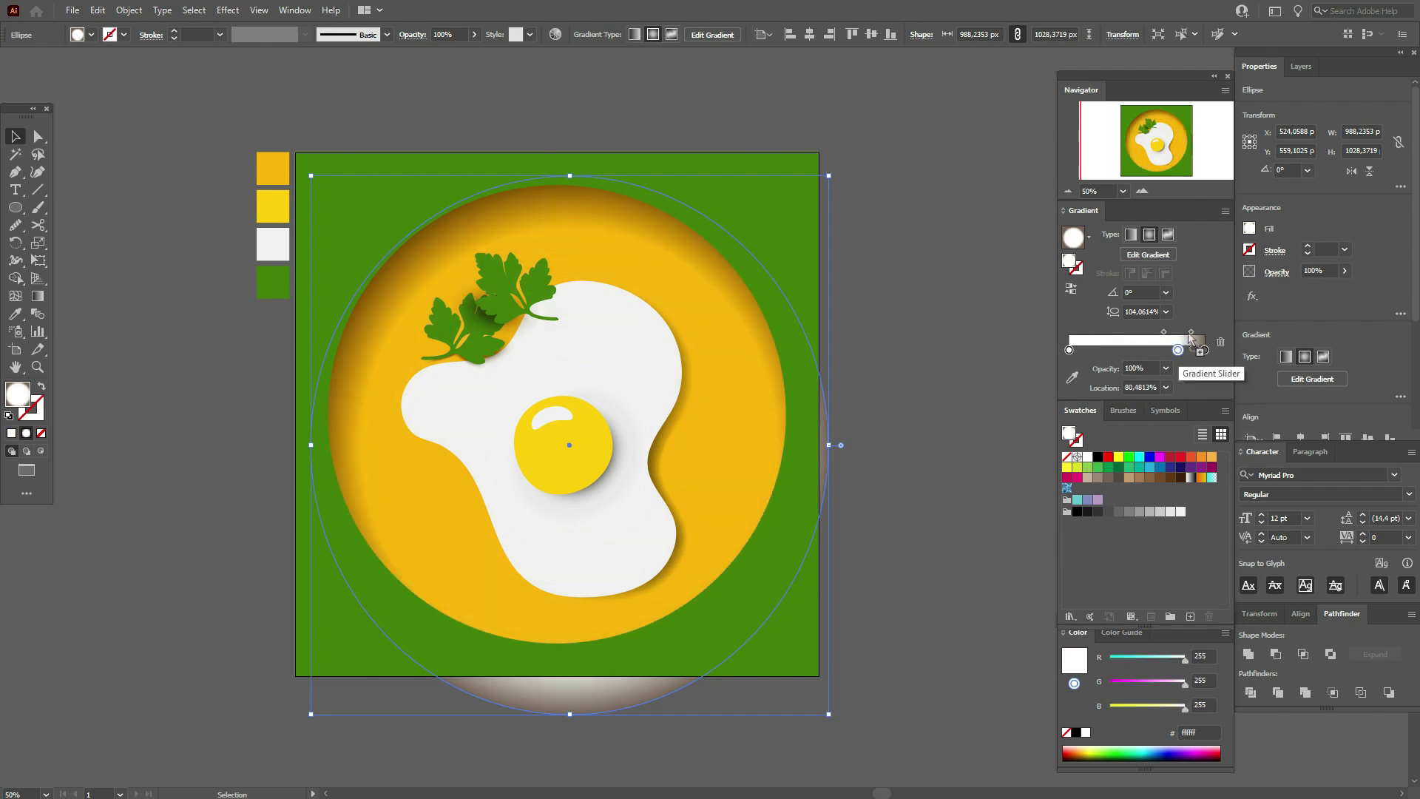
pyautogui.click(1191, 333)
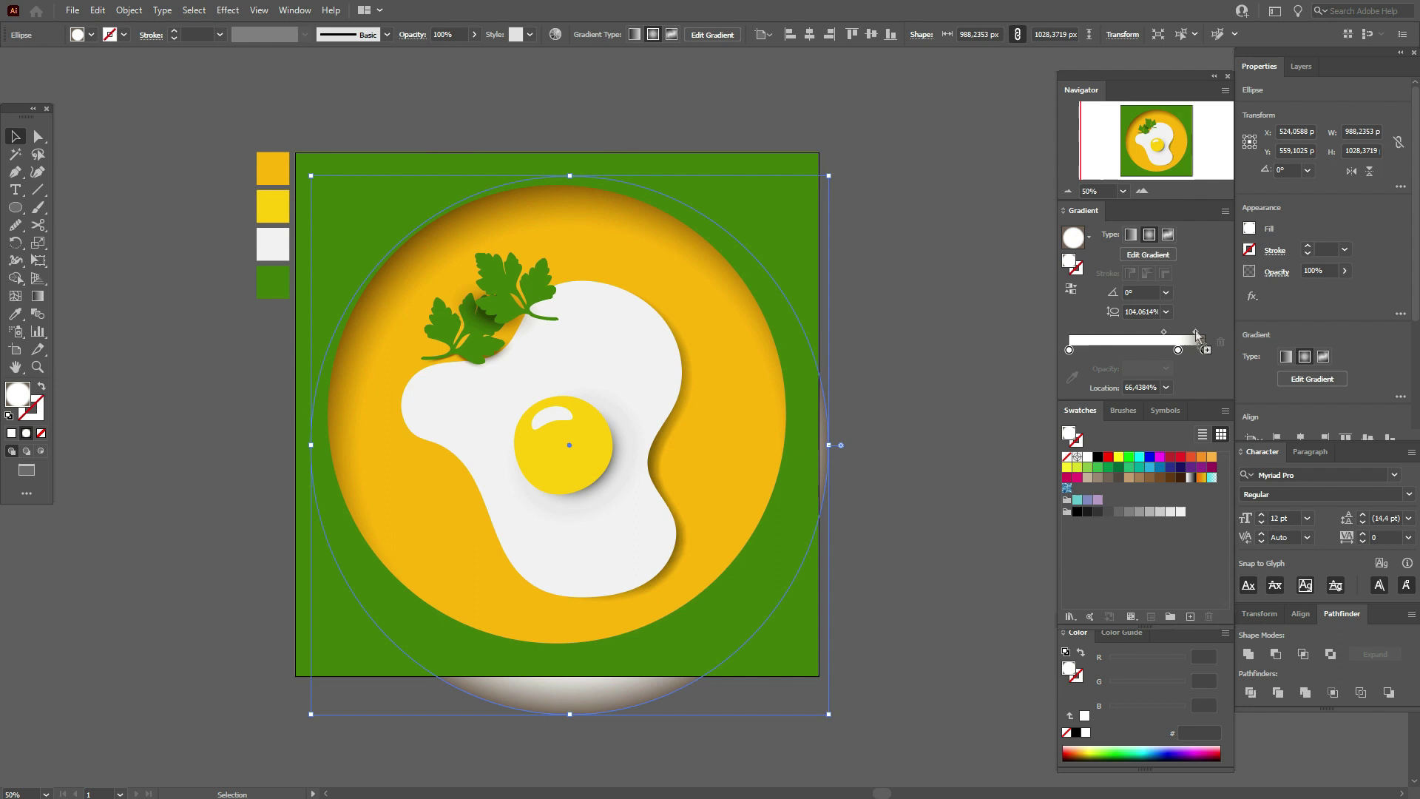
# With the Gradient tool, recentre the radial gradient and shrink its spread to a 100% aspect ratio.
pyautogui.click(42, 298)
pyautogui.moveTo(603, 448); pyautogui.dragTo(611, 460)
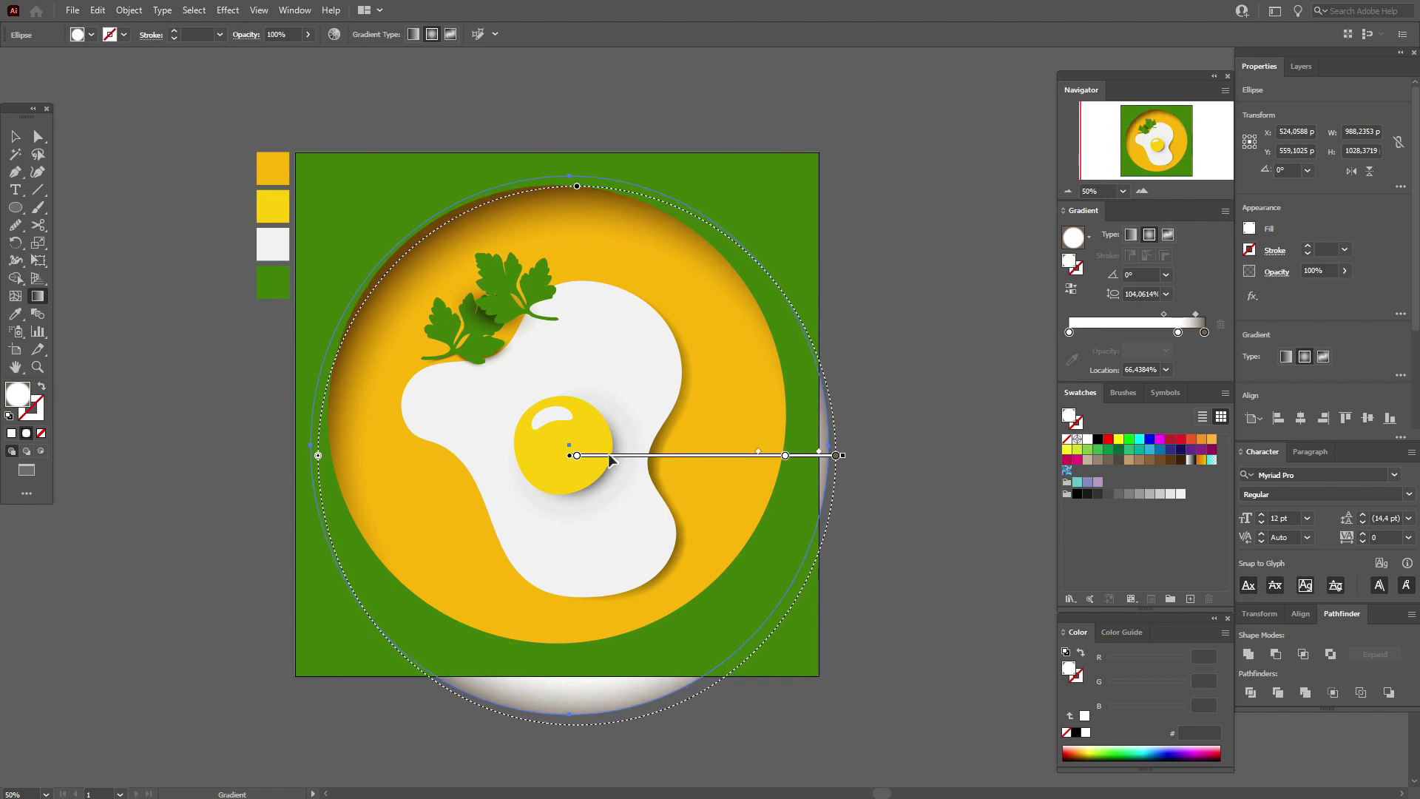
pyautogui.moveTo(610, 459); pyautogui.dragTo(612, 462)
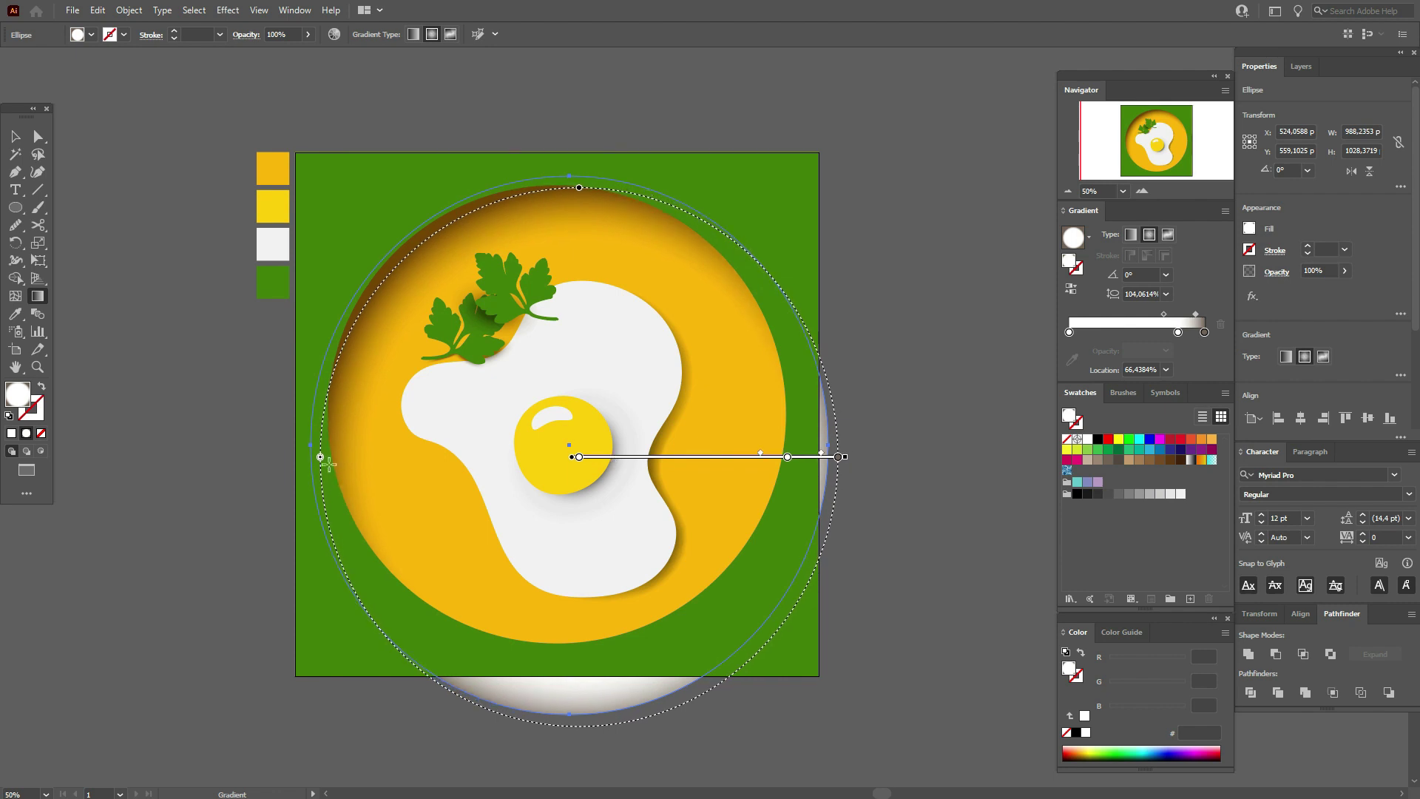
pyautogui.moveTo(321, 457); pyautogui.dragTo(344, 457)
pyautogui.moveTo(643, 457); pyautogui.dragTo(627, 434)
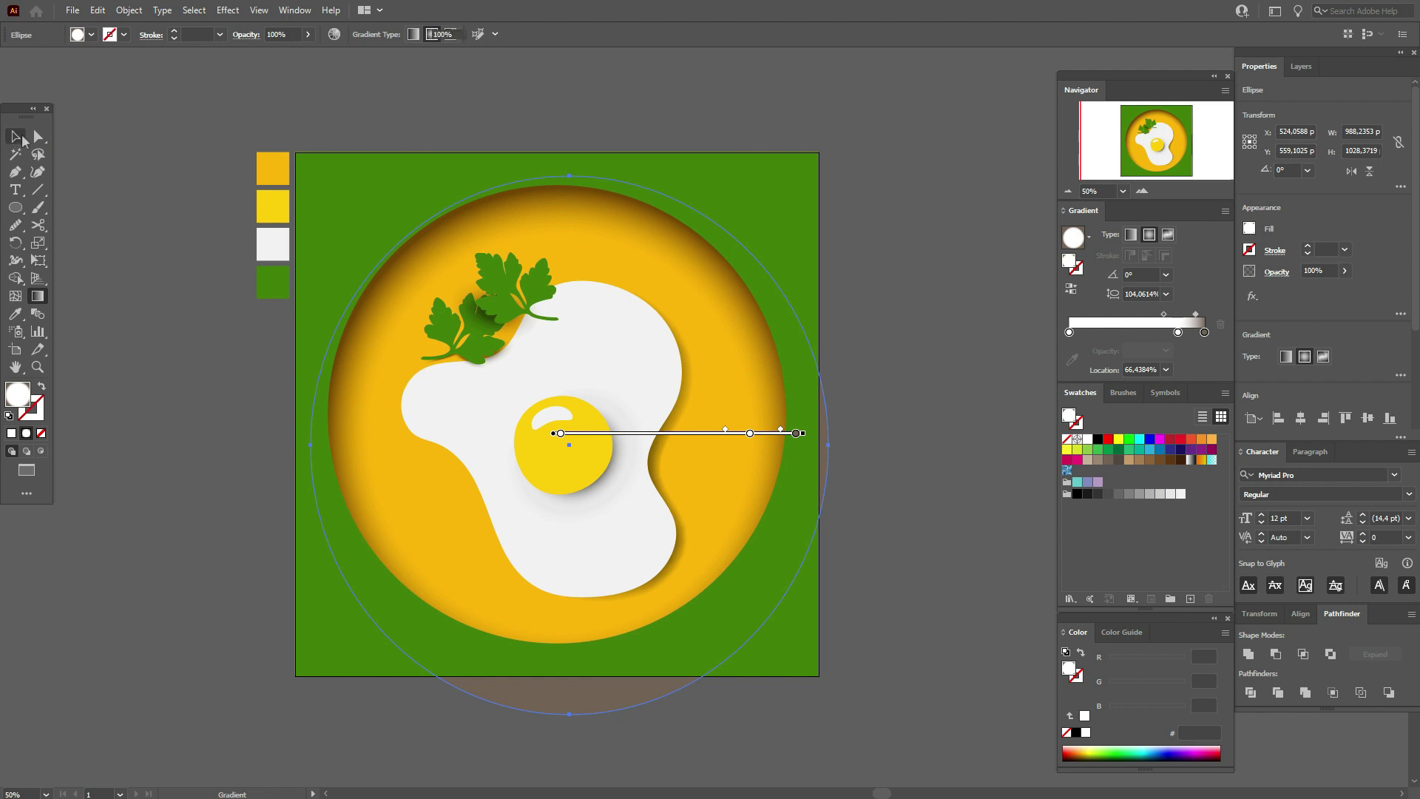
pyautogui.click(16, 137)
pyautogui.click(112, 153)
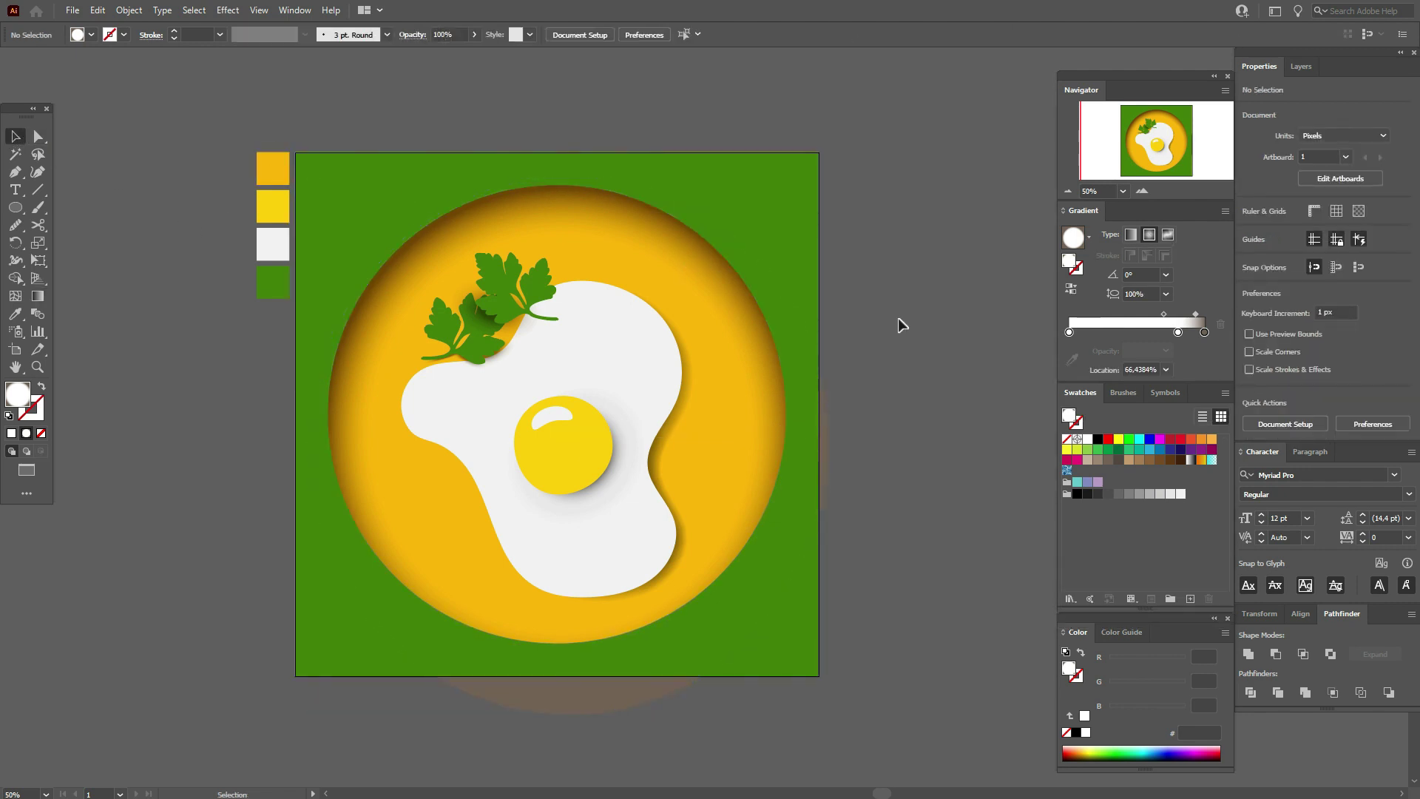
# Move the white gradient stop to about 59% and enlarge the shadow ellipse to 1005×1060 px.
pyautogui.click(691, 284)
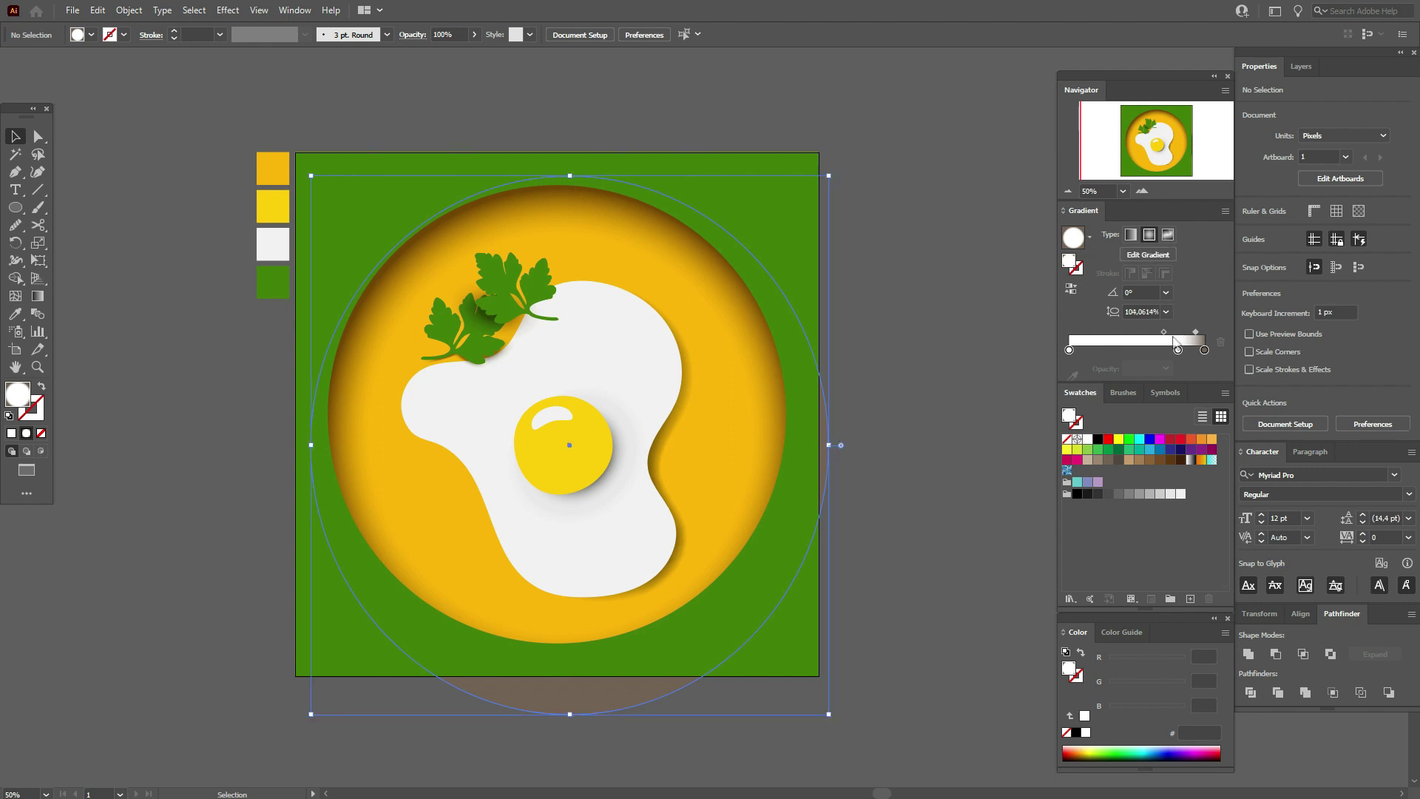
pyautogui.click(1178, 349)
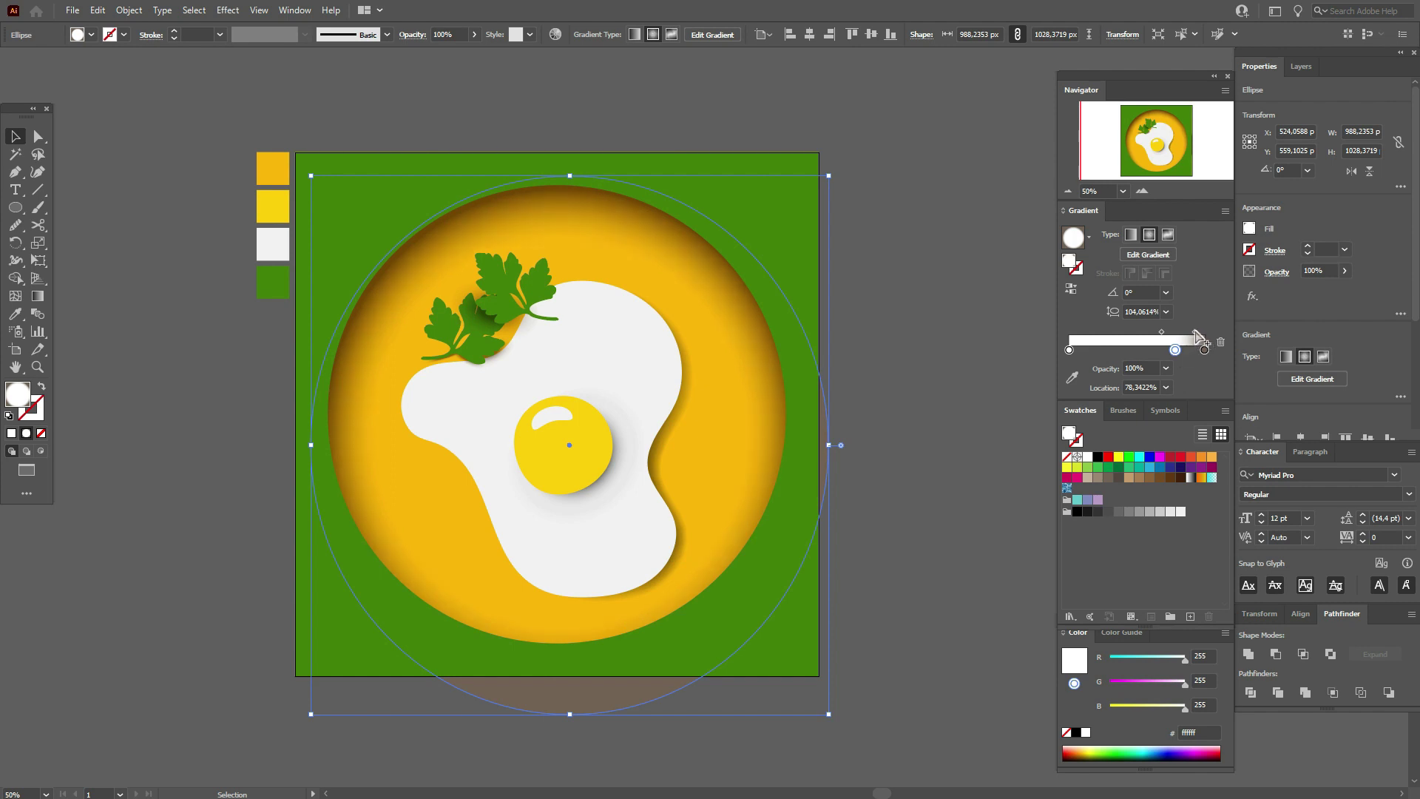
pyautogui.click(1196, 332)
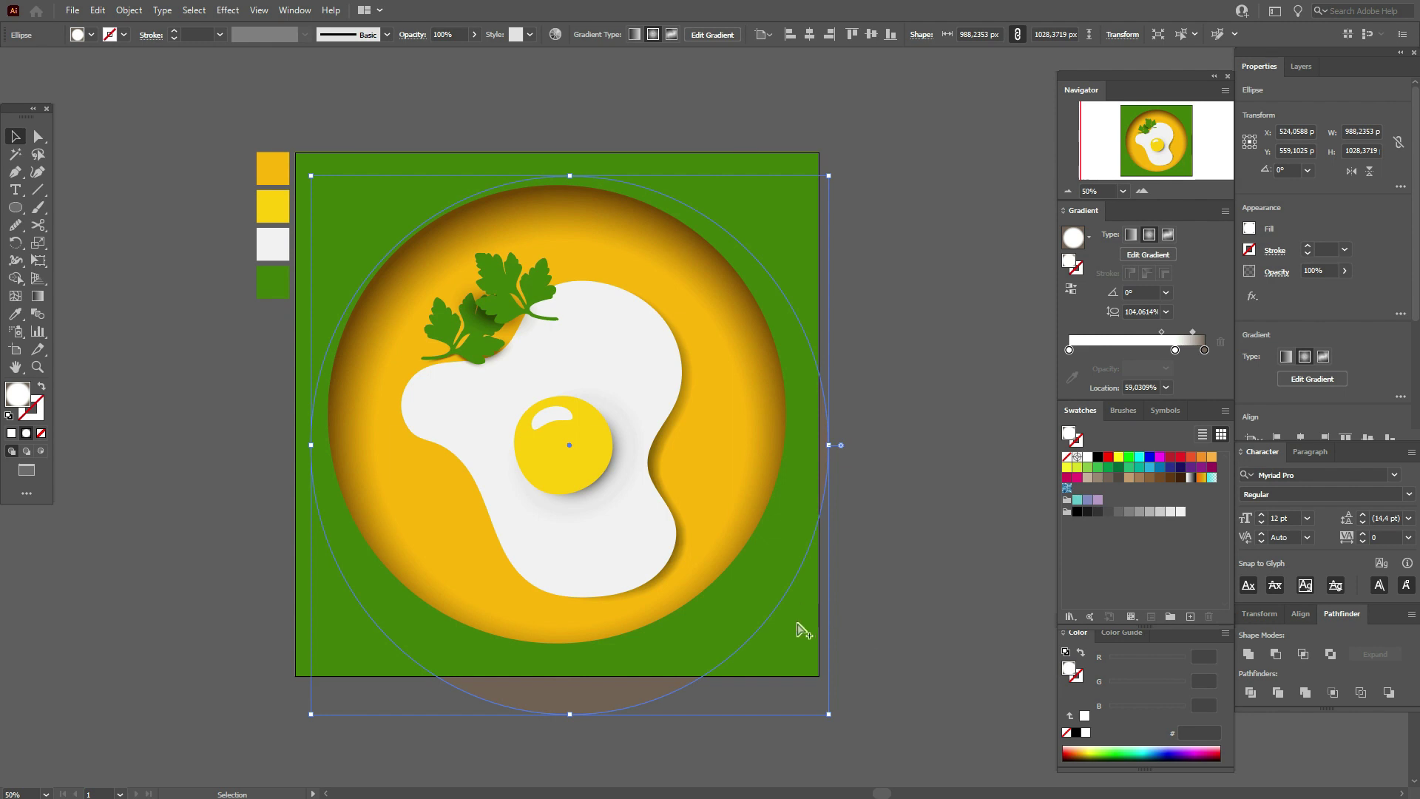
pyautogui.moveTo(829, 715); pyautogui.dragTo(837, 732)
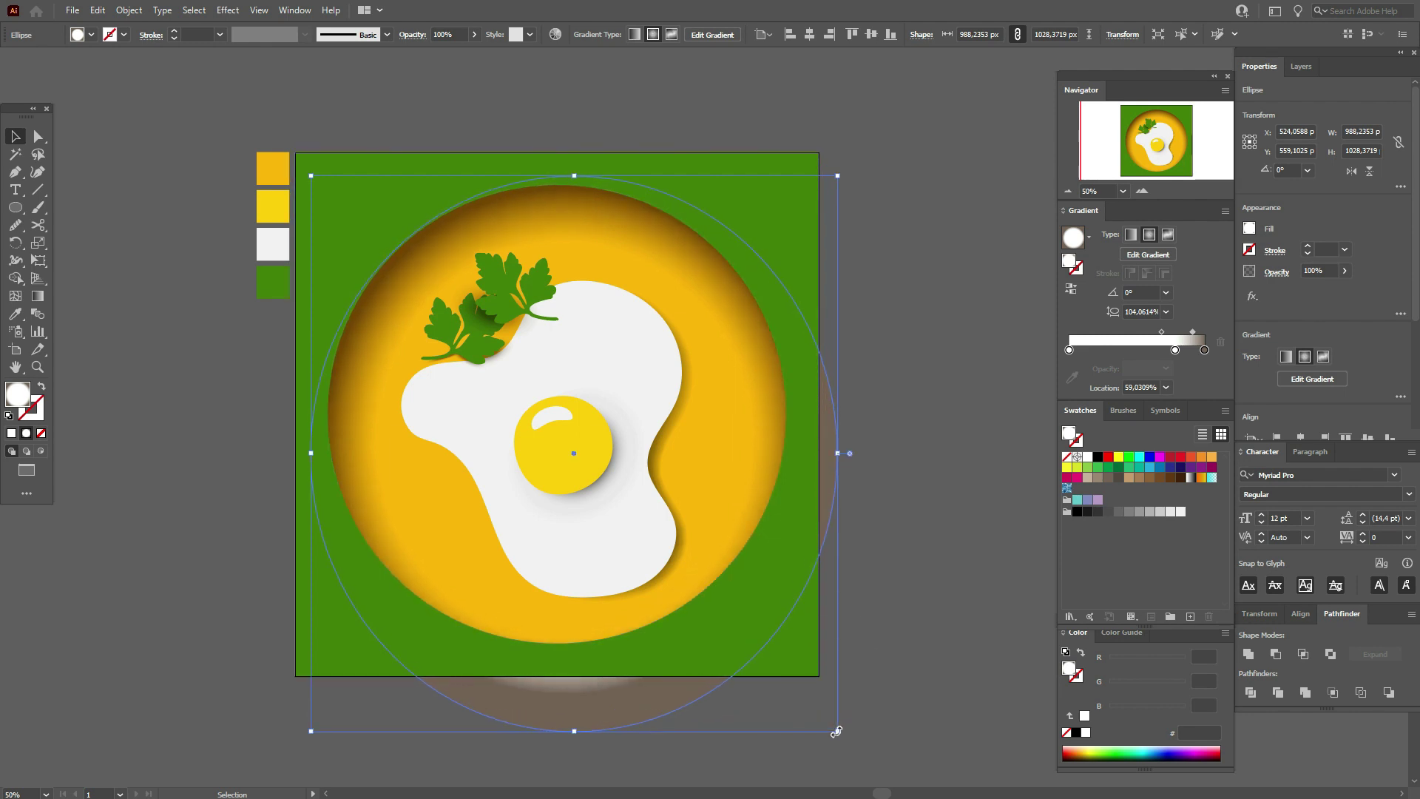
pyautogui.hotkey('ctrl', 'h')
pyautogui.click(911, 676)
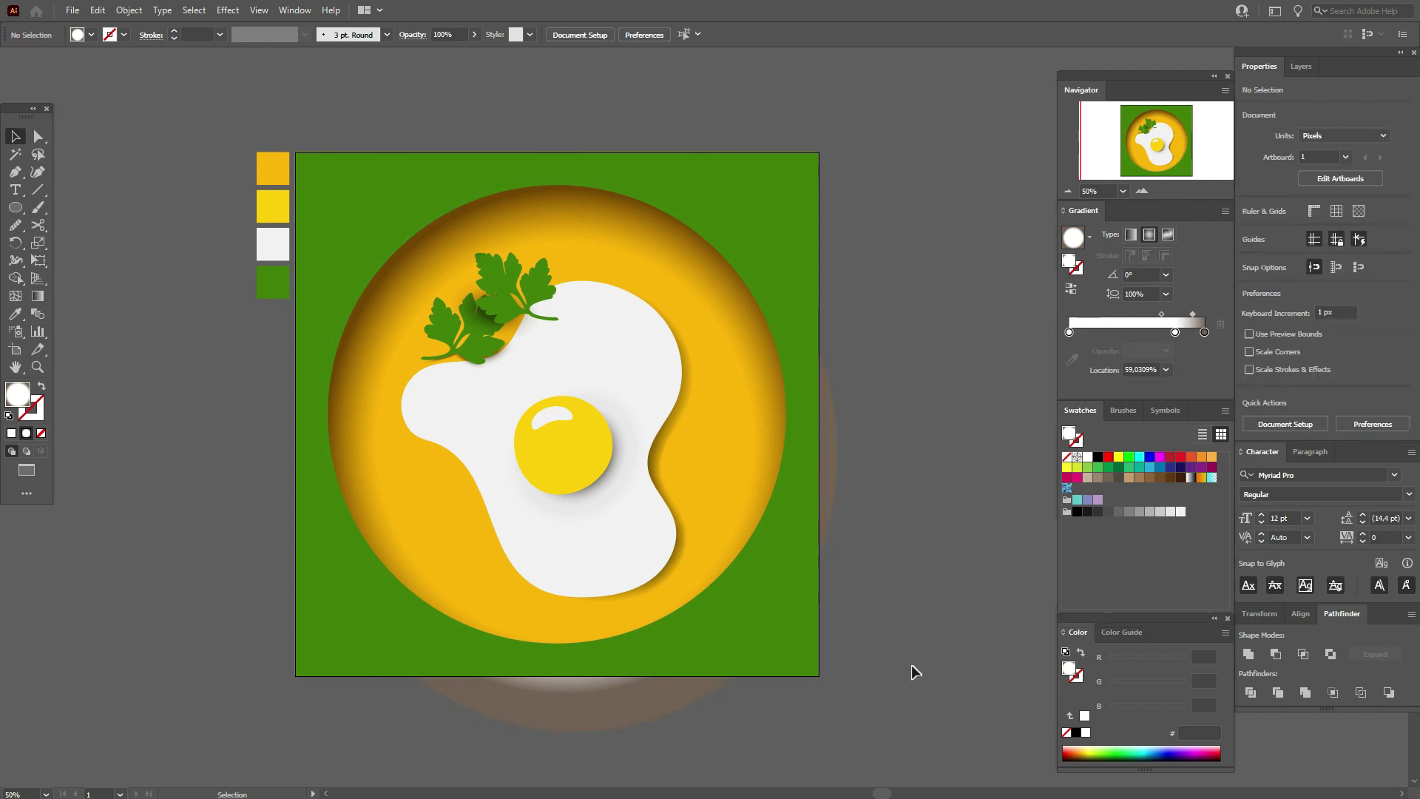
# Nudge the shadow ellipse slightly up and left, then select the green background frame.
pyautogui.click(660, 277)
pyautogui.press('Left')
pyautogui.press('Up')
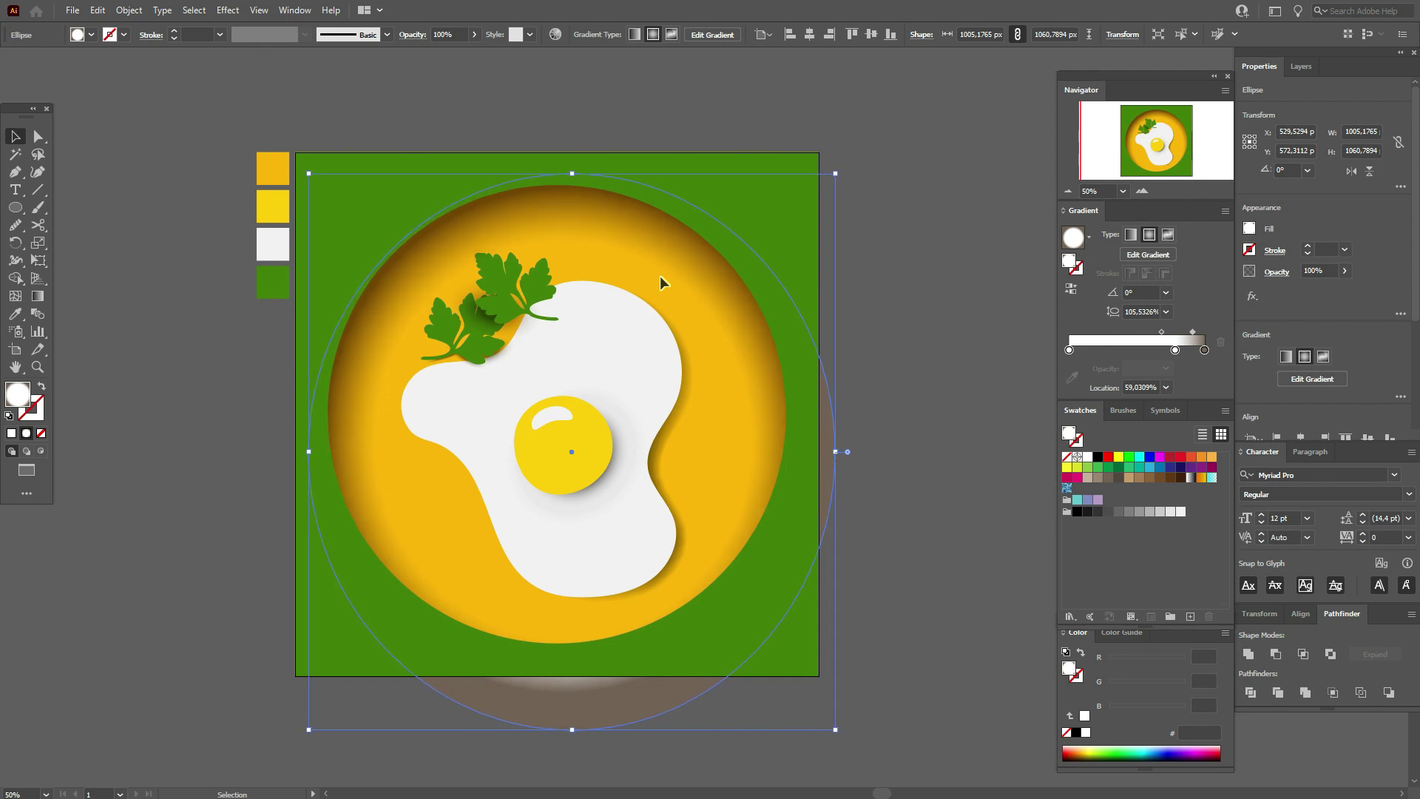
pyautogui.press('Left')
pyautogui.press('Left')
pyautogui.press('Up')
pyautogui.click(951, 233)
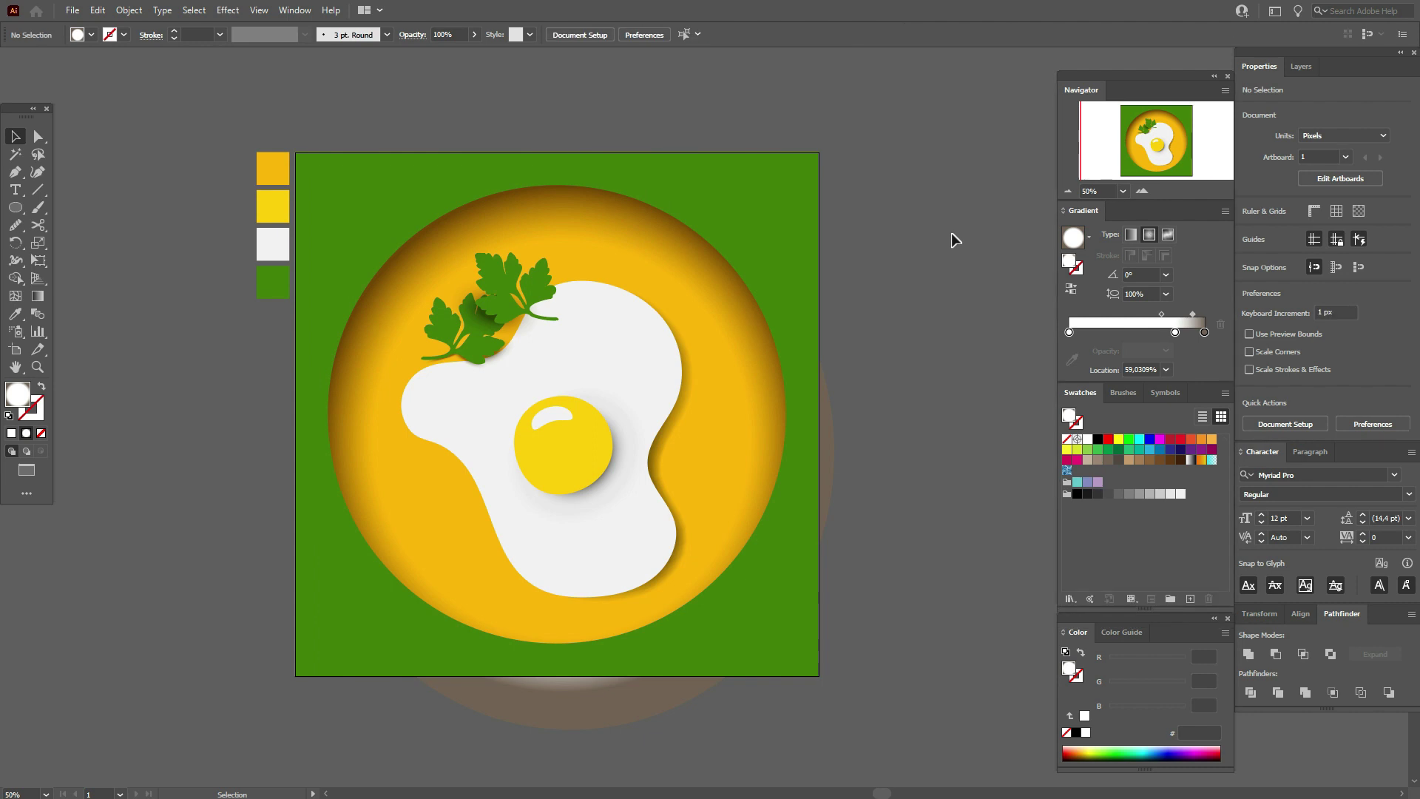
pyautogui.click(801, 212)
# Eyedrop the colour chips to recolour the background light grey (#F2F2F2).
pyautogui.click(14, 315)
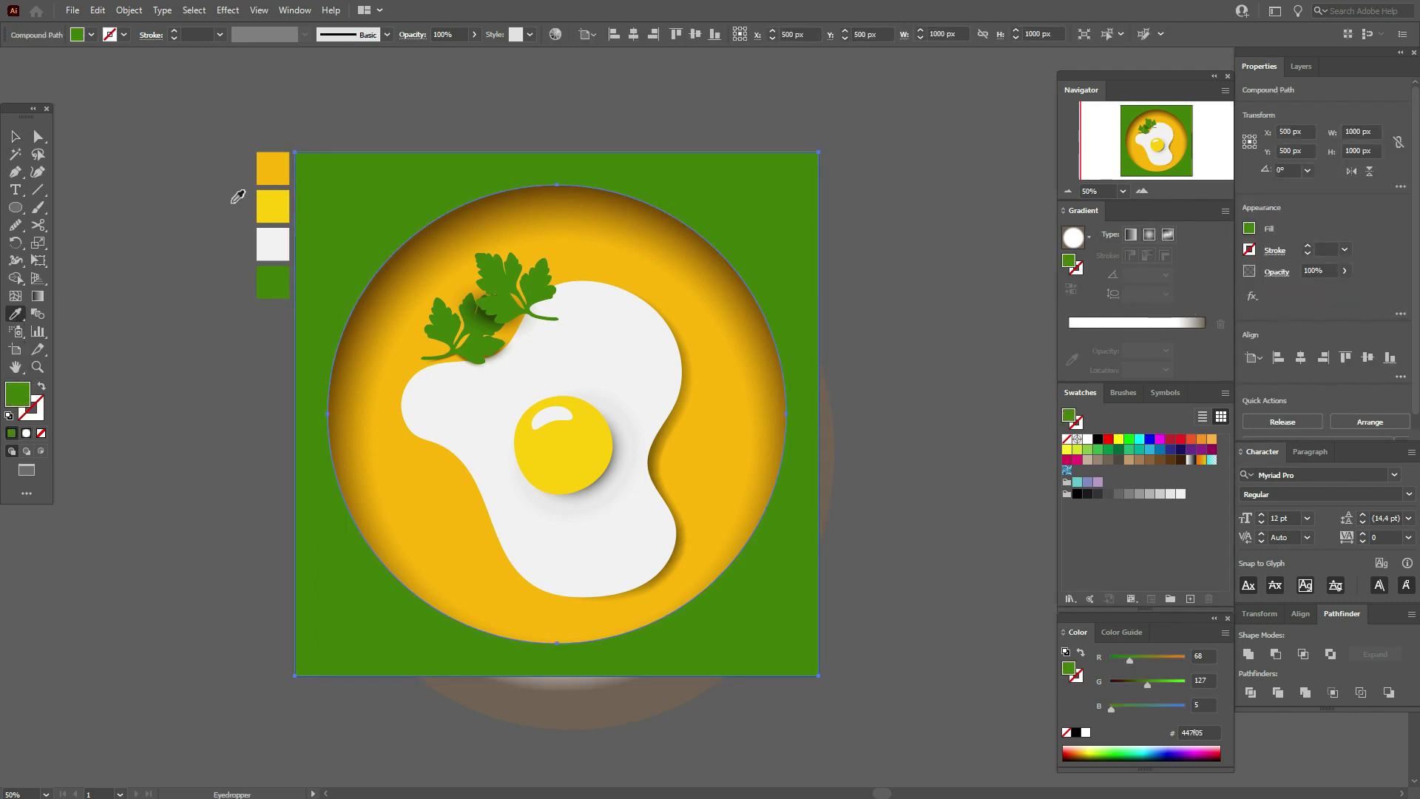
pyautogui.click(270, 207)
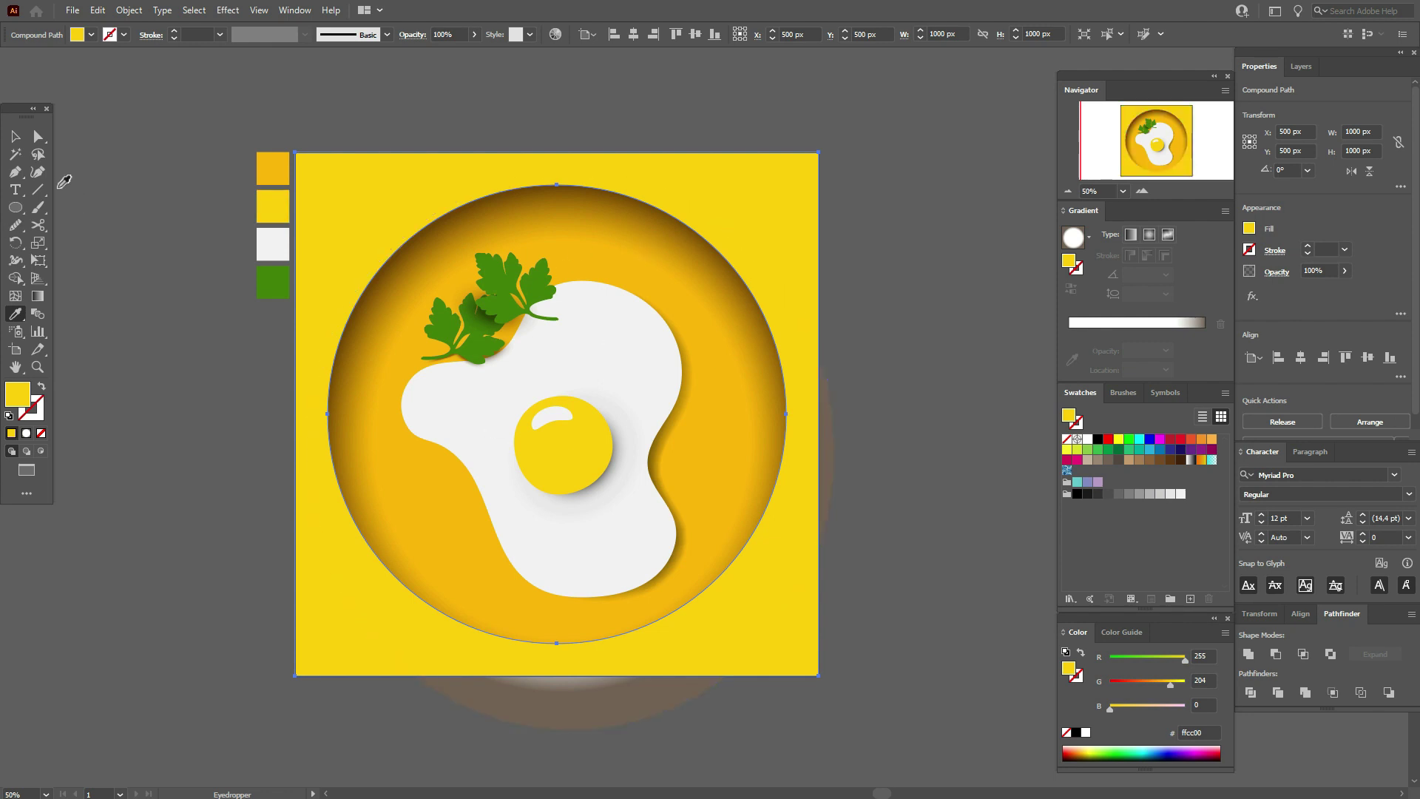
pyautogui.click(285, 173)
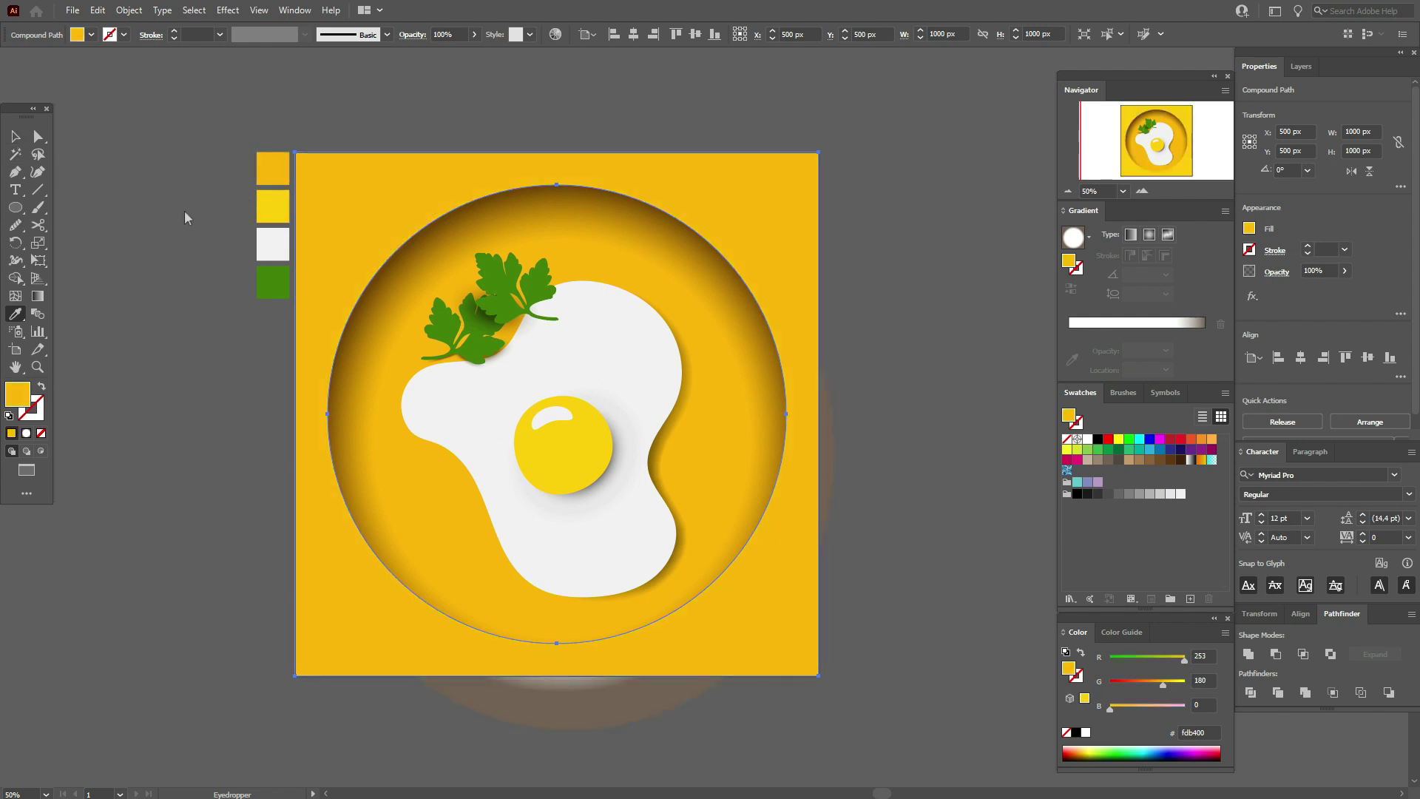
pyautogui.click(272, 243)
pyautogui.click(17, 137)
pyautogui.click(168, 160)
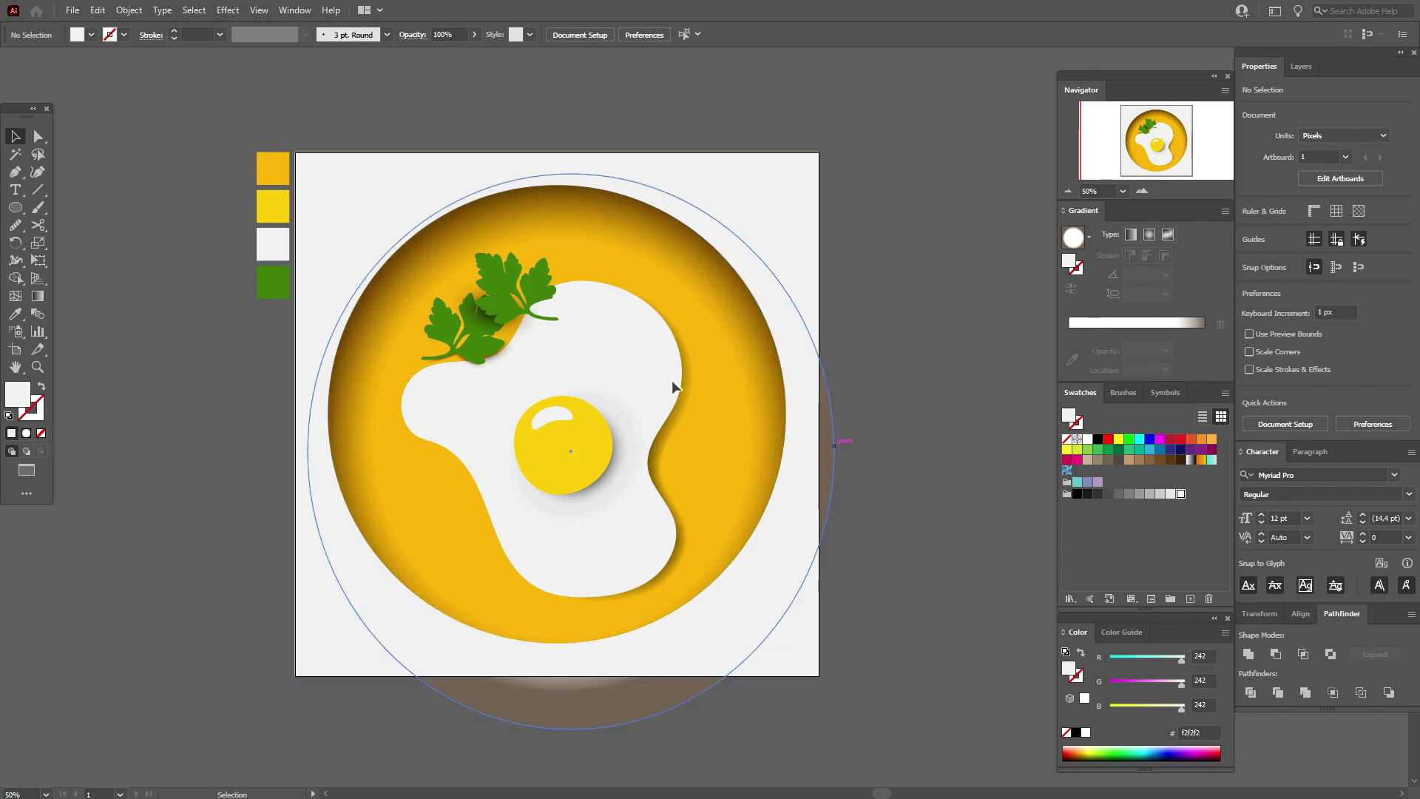
pyautogui.click(15, 207)
pyautogui.click(70, 208)
# Create a 1000×1000 px square and move it to cover the artboard.
pyautogui.click(145, 235)
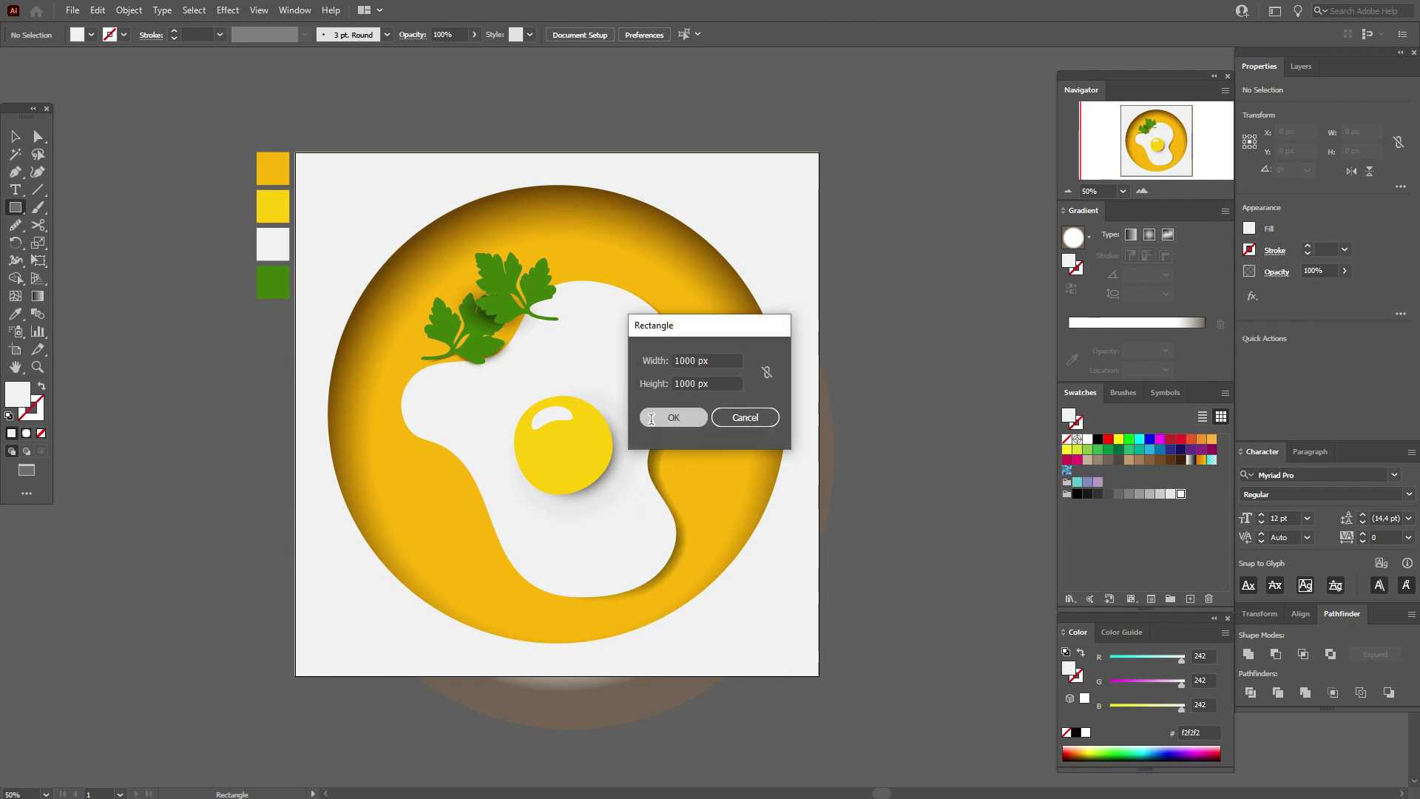
pyautogui.click(676, 417)
pyautogui.click(14, 135)
pyautogui.moveTo(237, 385); pyautogui.dragTo(385, 299)
# Select the square with all the artwork and make a clipping mask.
pyautogui.moveTo(318, 102); pyautogui.dragTo(829, 705)
pyautogui.rightClick(729, 530)
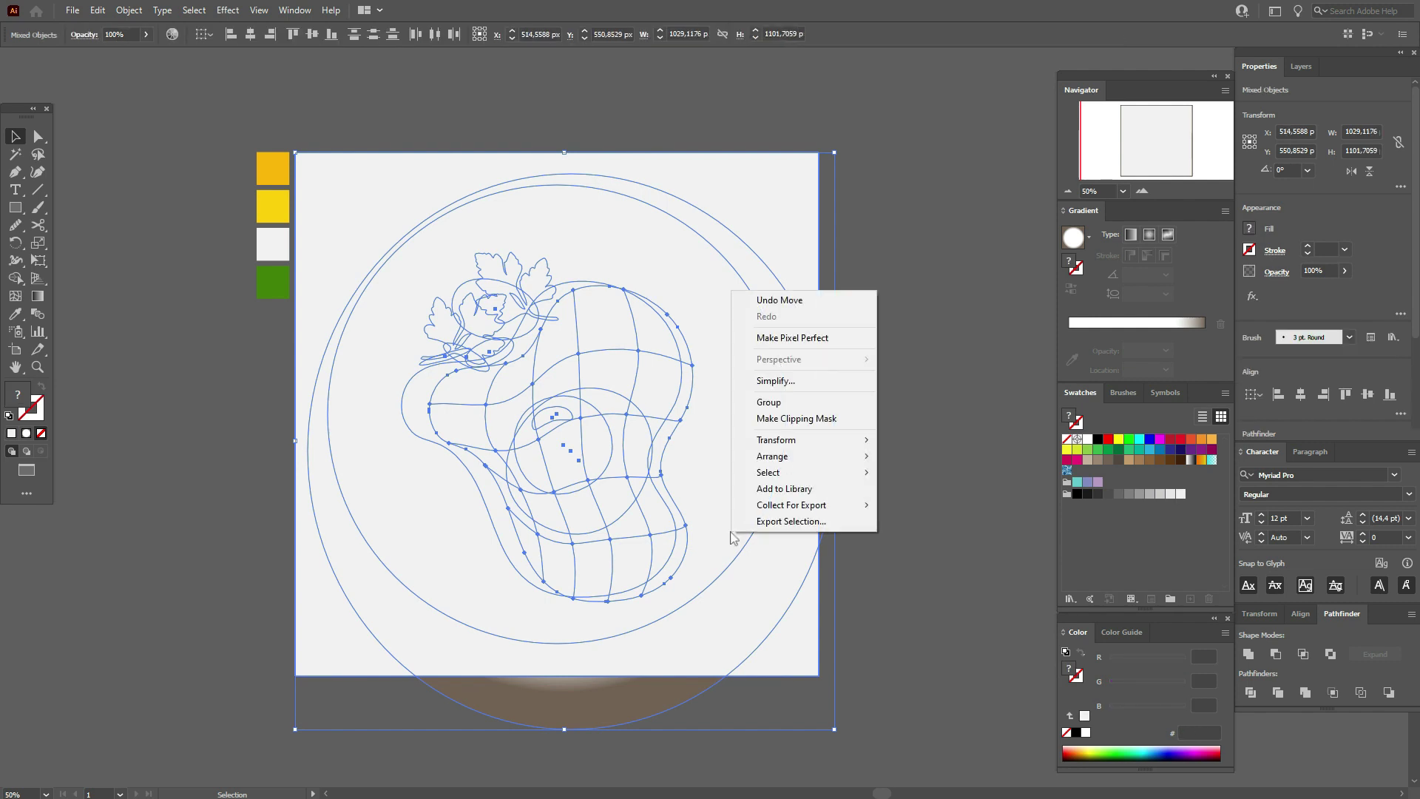
pyautogui.click(791, 419)
pyautogui.click(924, 457)
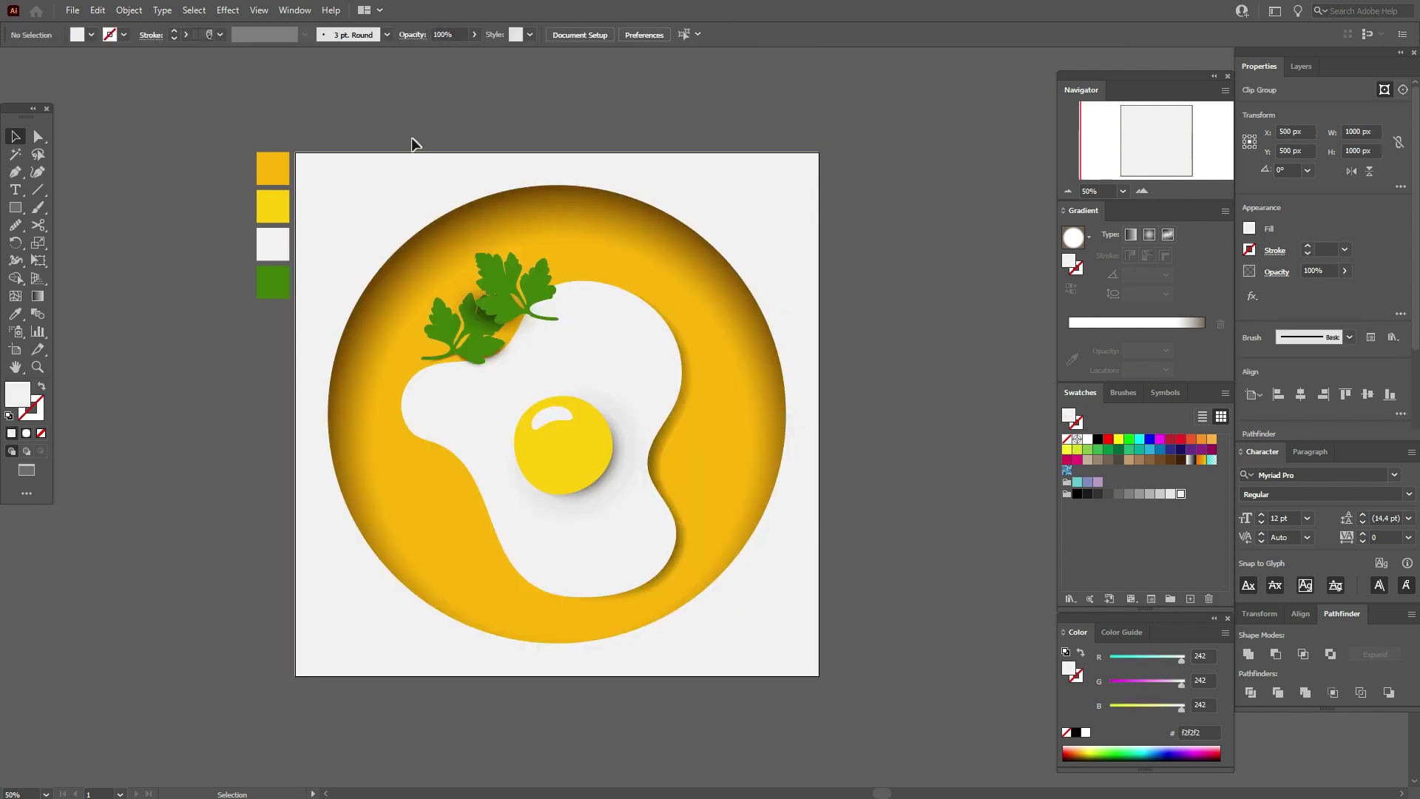